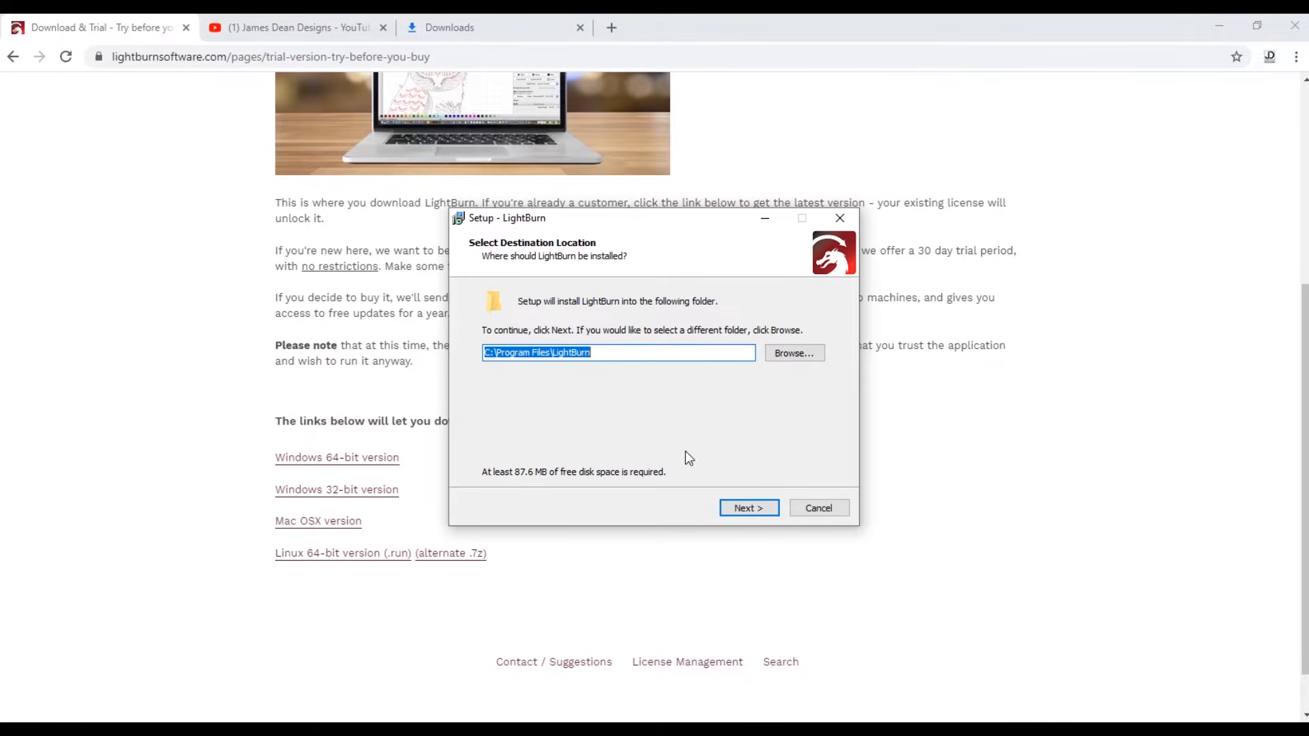
Step: Install LightBurn into the default folder with a desktop icon and launch it when setup finishes
click(743, 512)
click(750, 511)
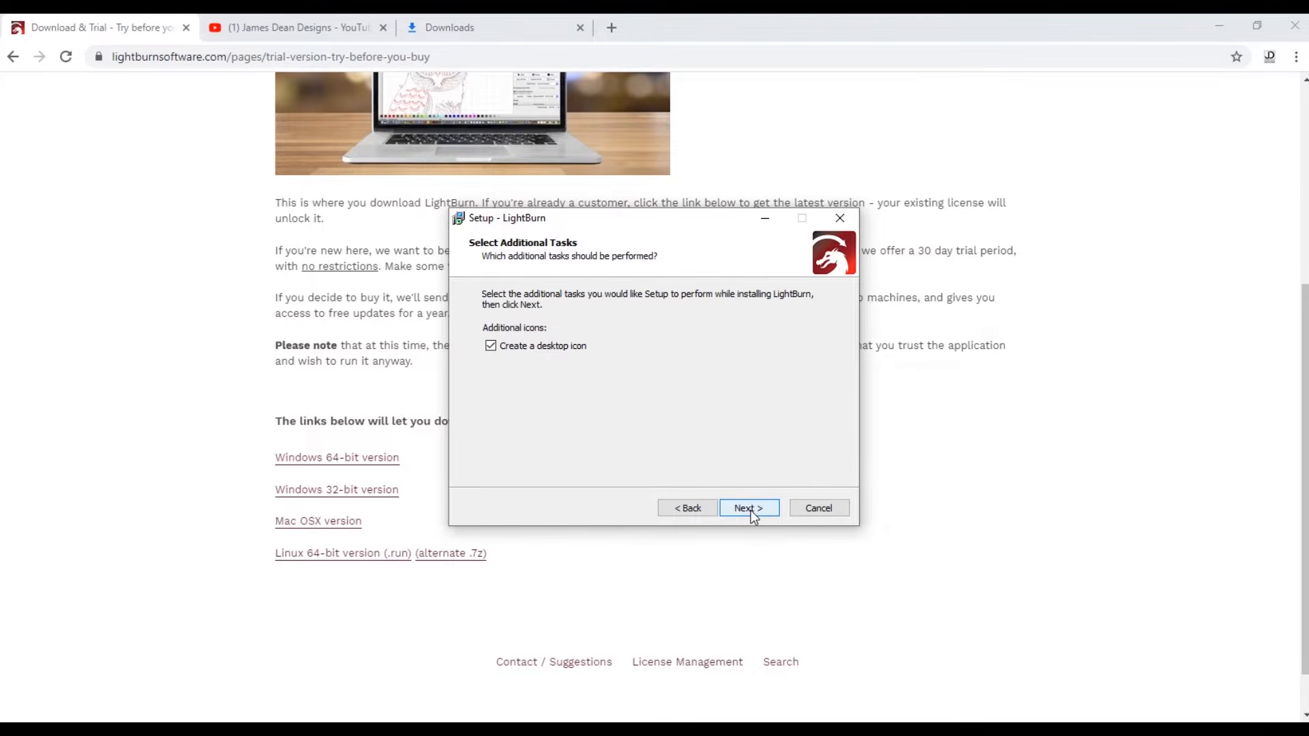
click(752, 511)
click(752, 512)
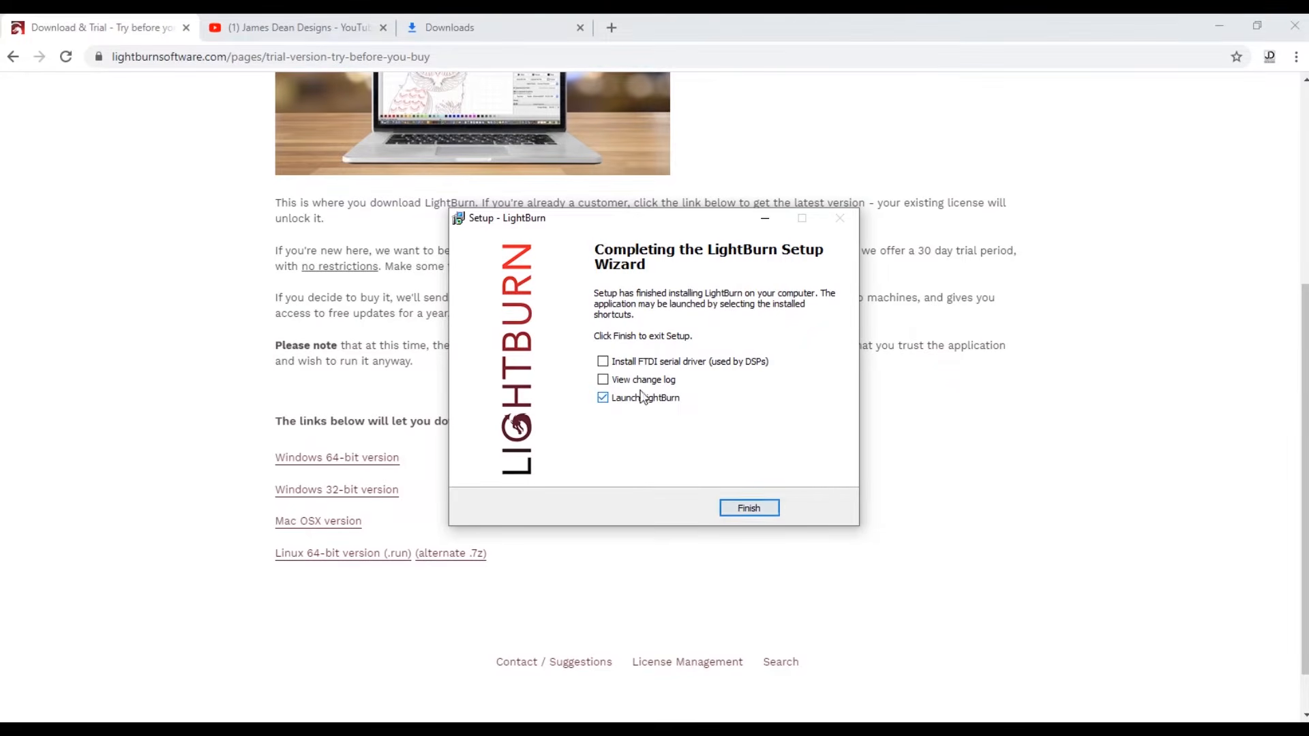
click(750, 511)
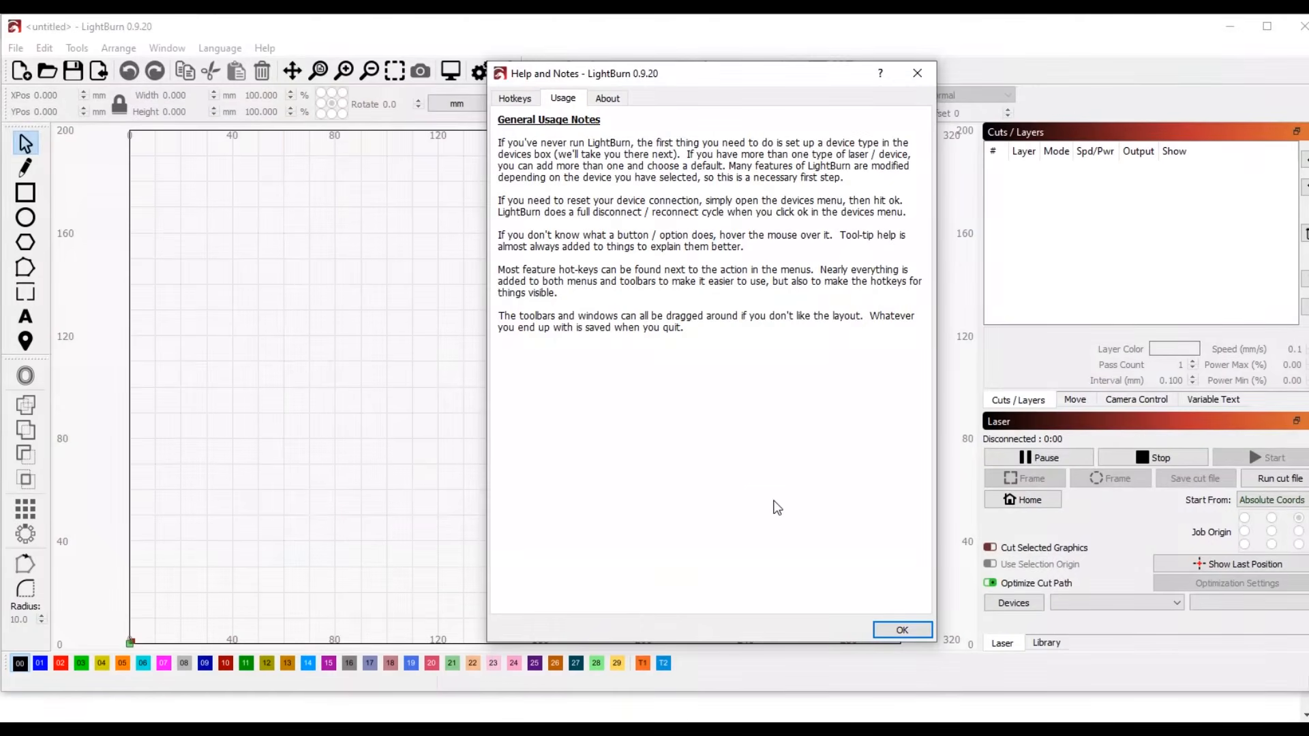
Step: Read through the hotkeys and gestures in the help notes, and close the notes
click(519, 100)
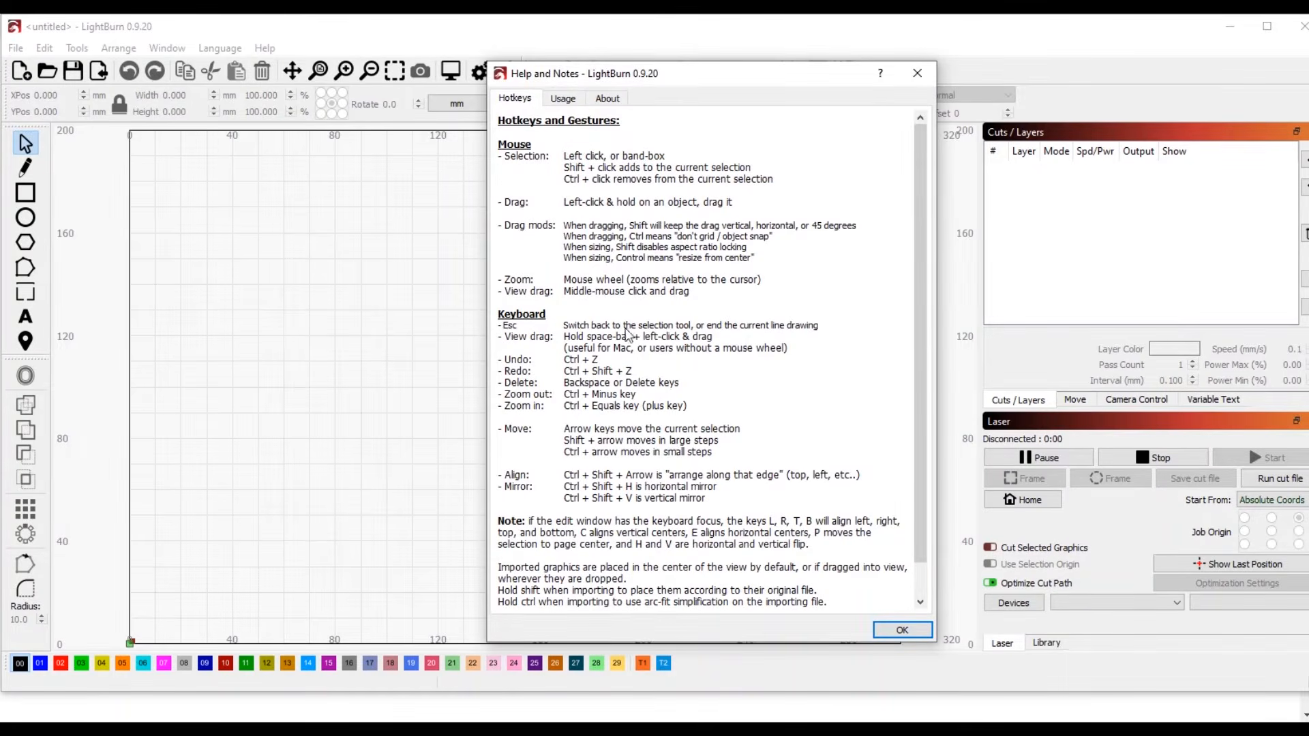
drag(917, 460, 911, 428)
click(896, 629)
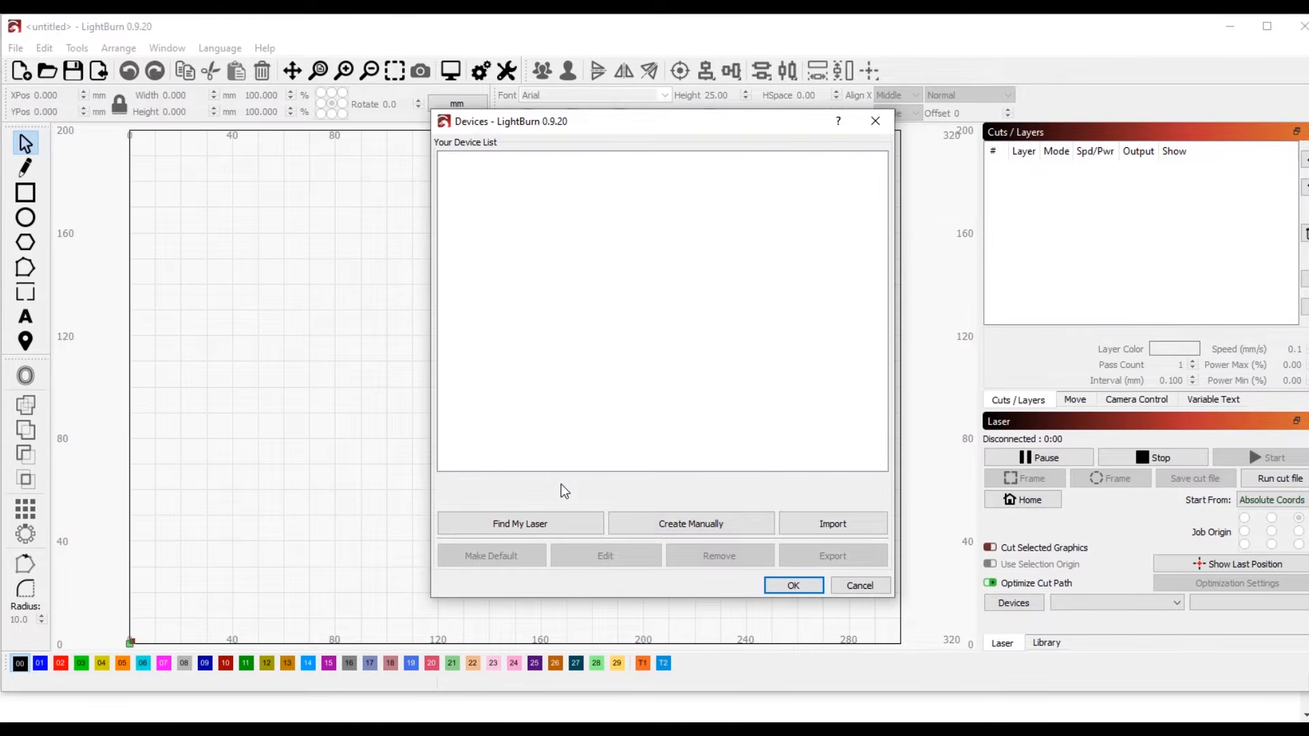
Step: Find and add the USB-connected GRBL laser with a front-left origin and no auto-home, and select port COM11
key(Tab)
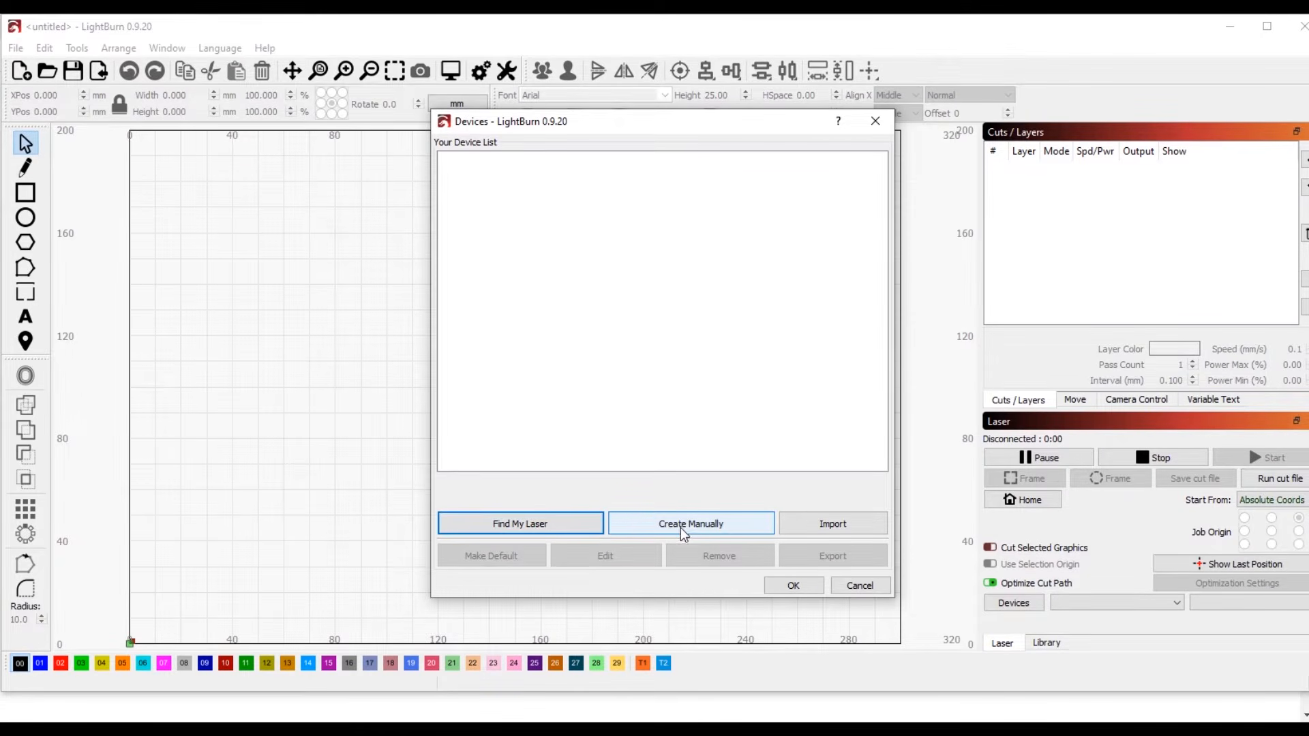
click(551, 526)
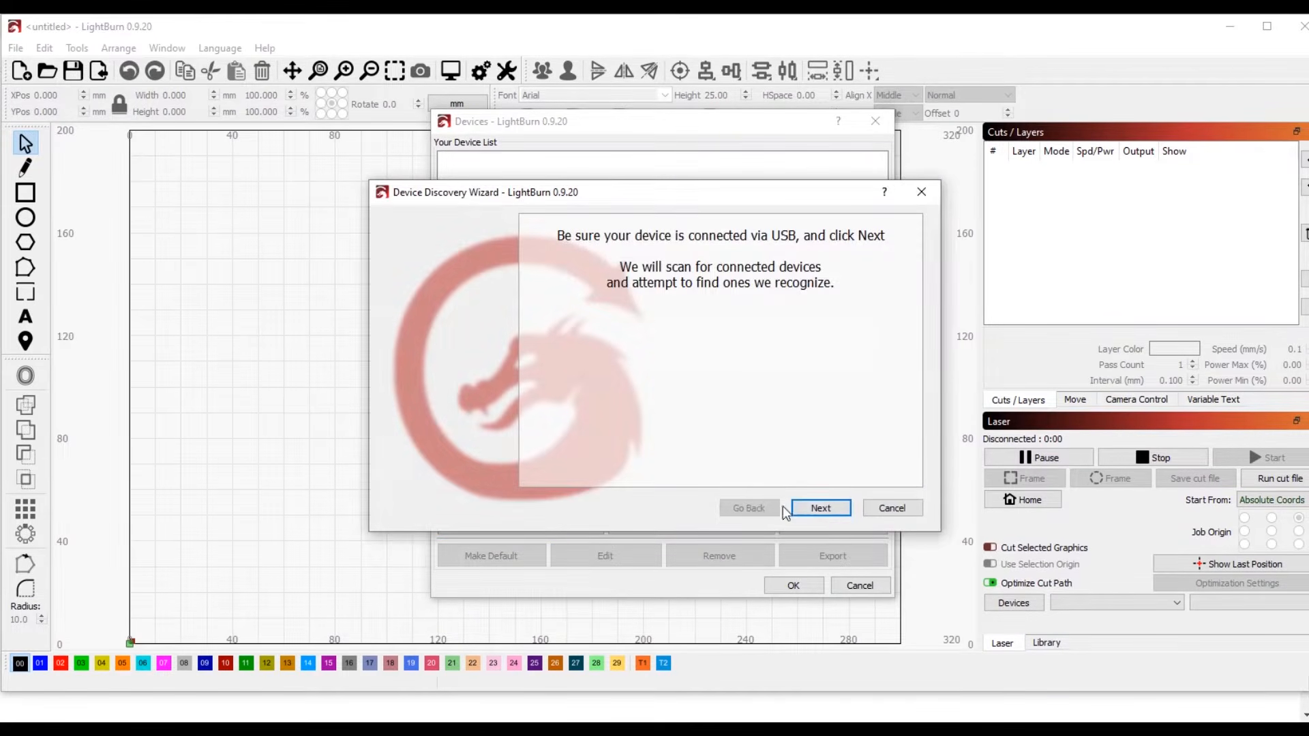
click(827, 513)
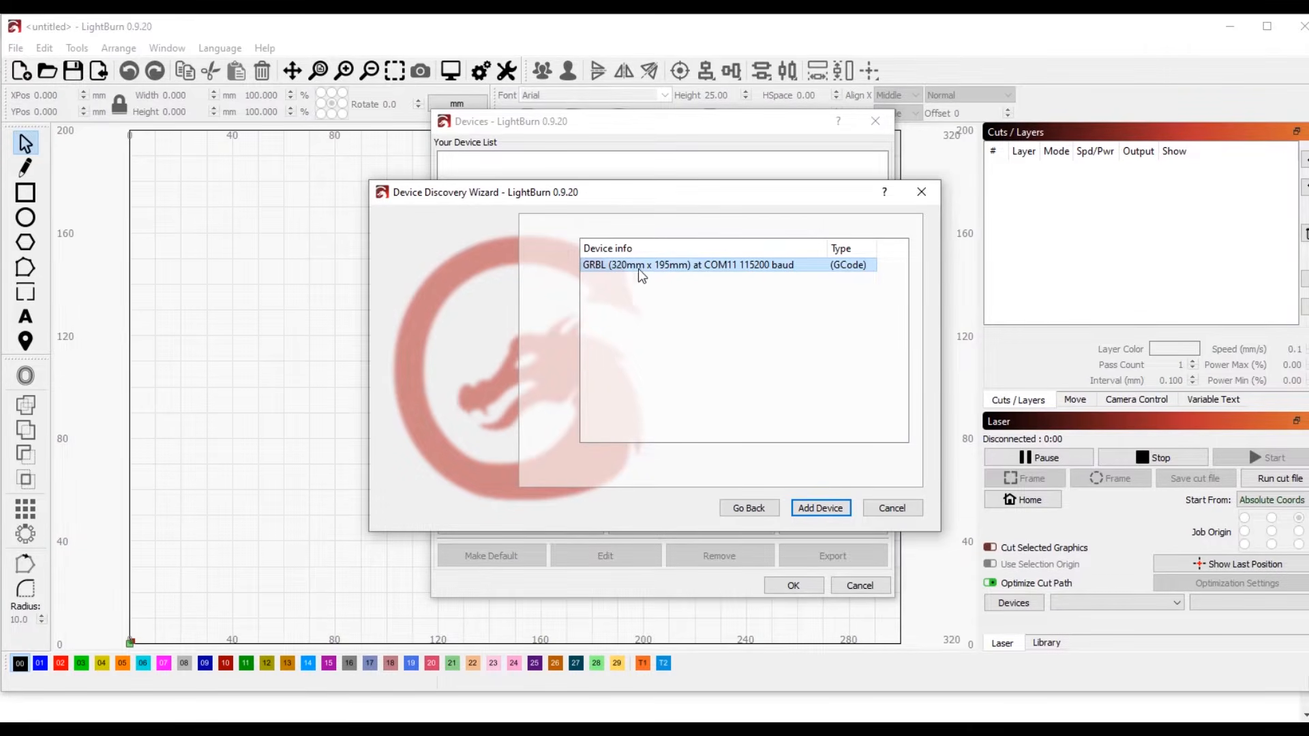
click(818, 508)
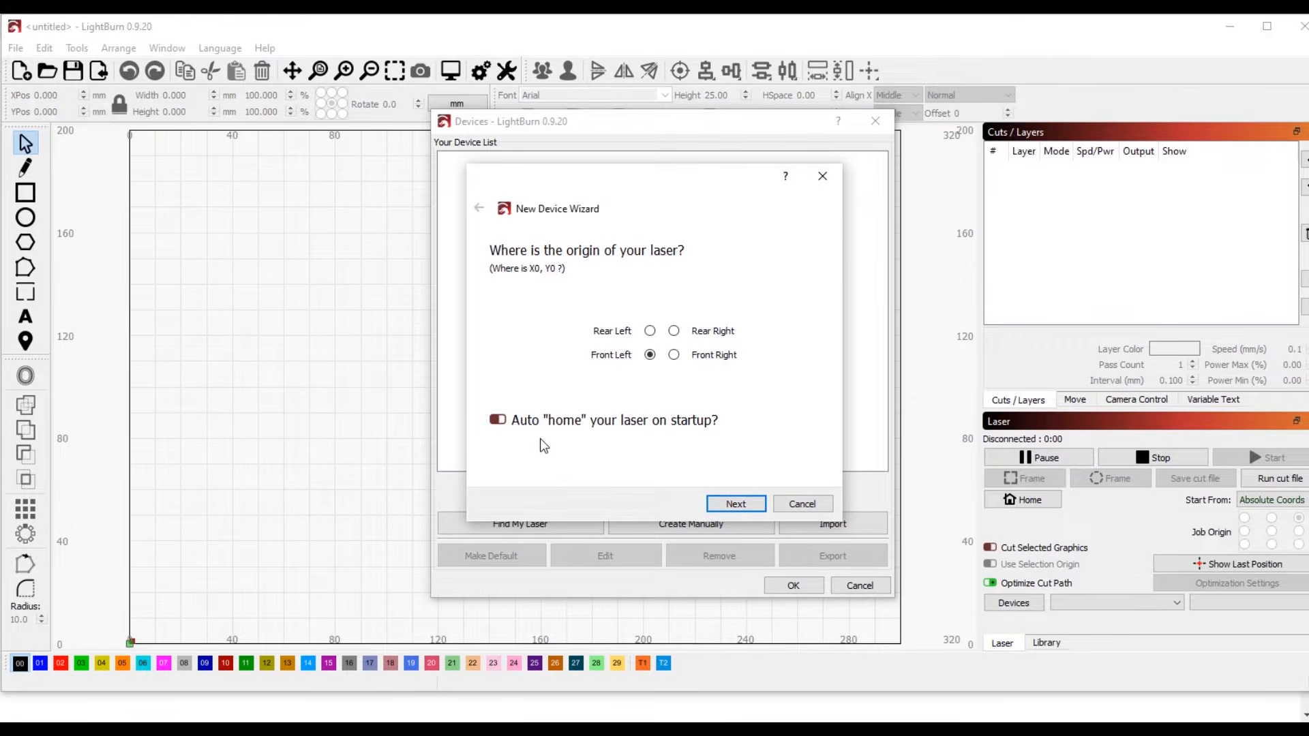
click(736, 504)
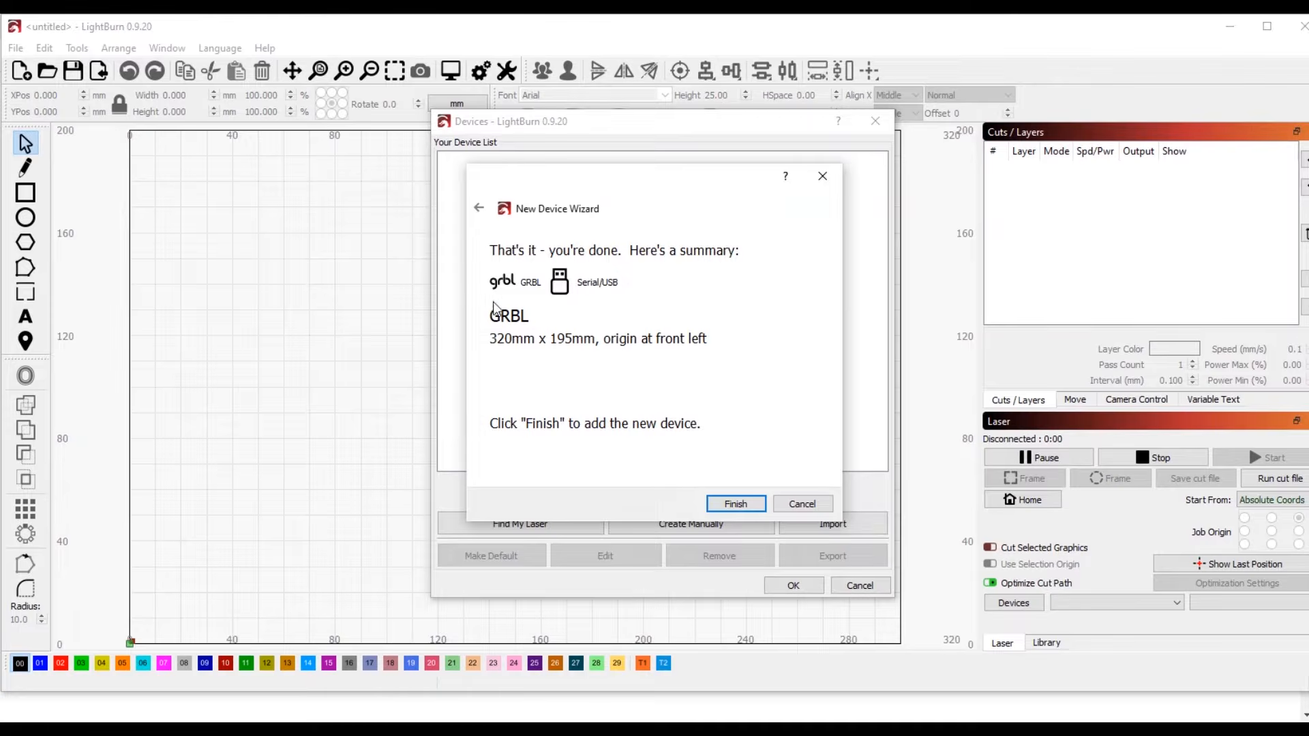
click(745, 508)
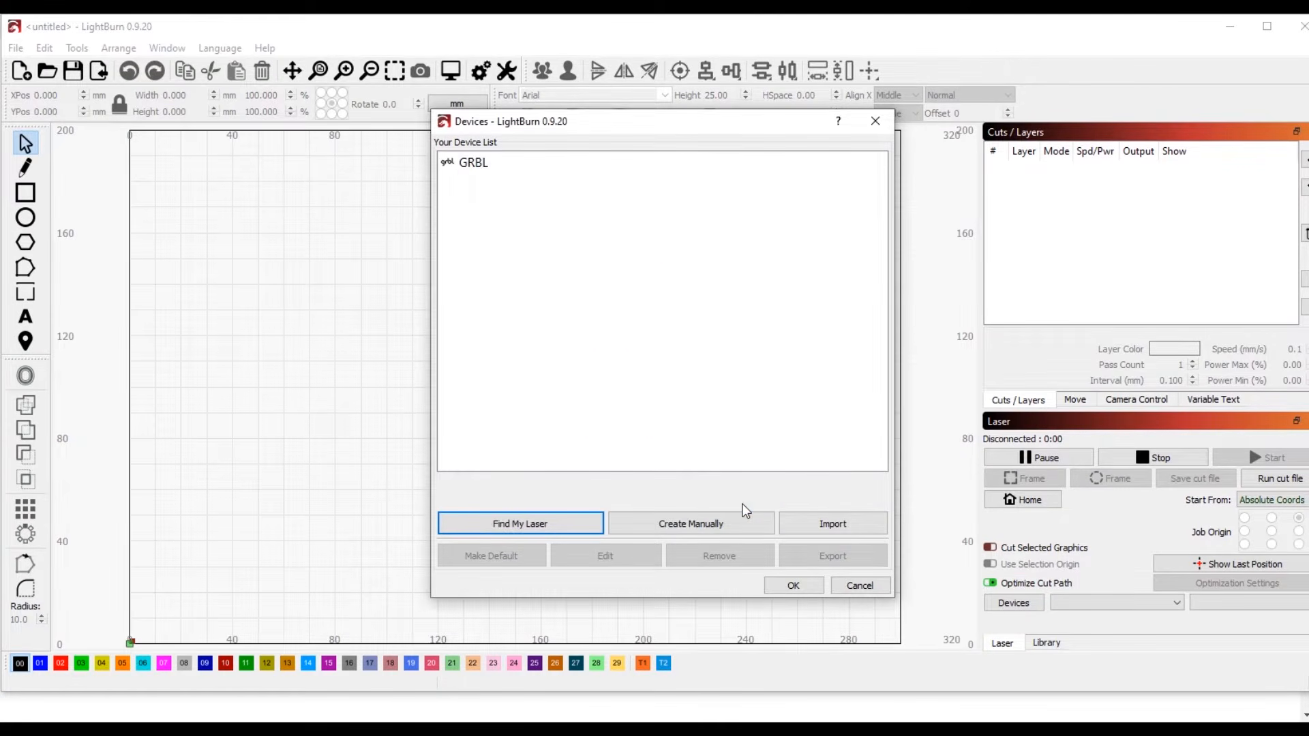
click(800, 588)
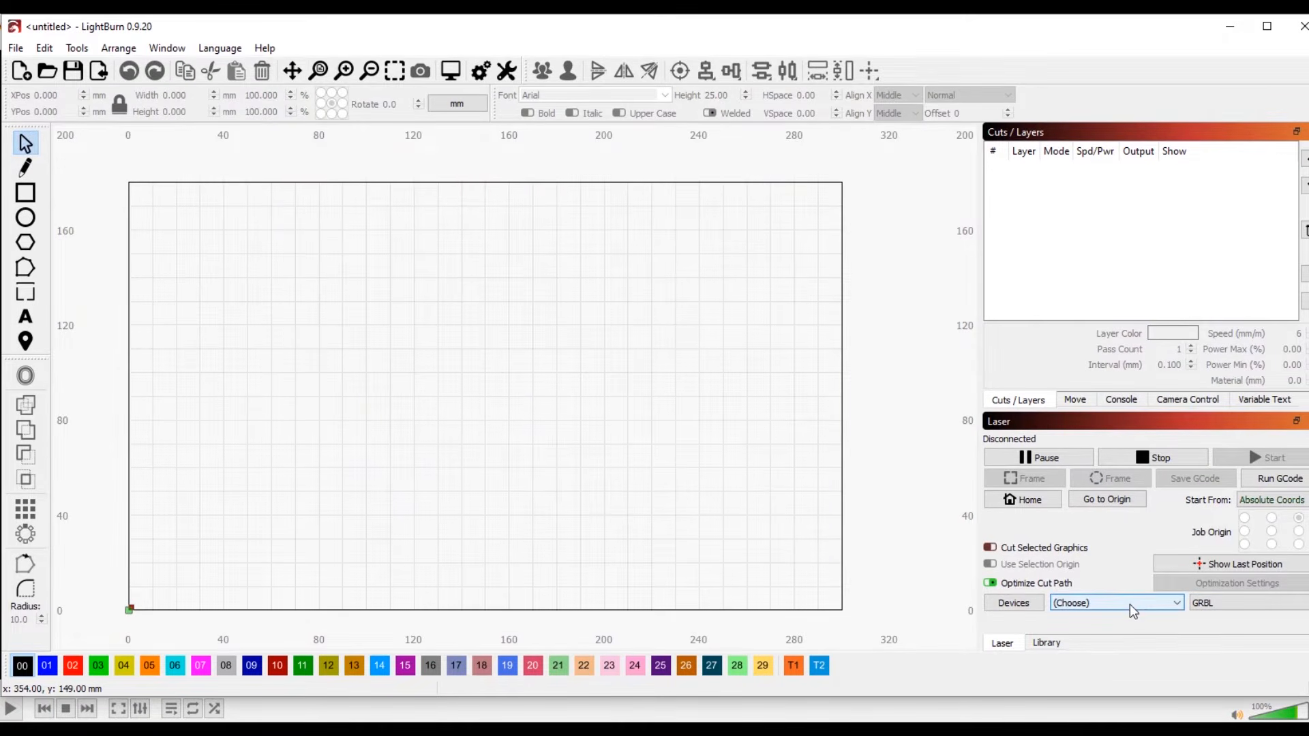
click(1131, 603)
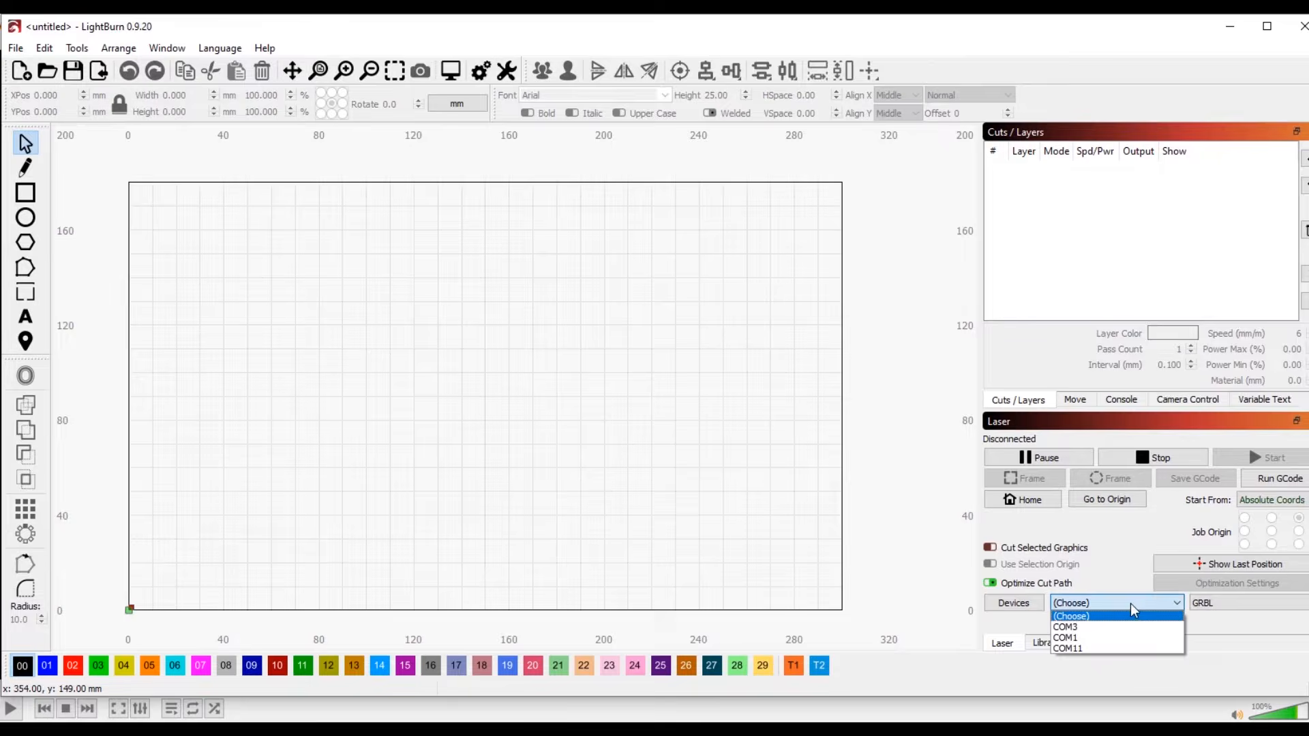
click(1089, 645)
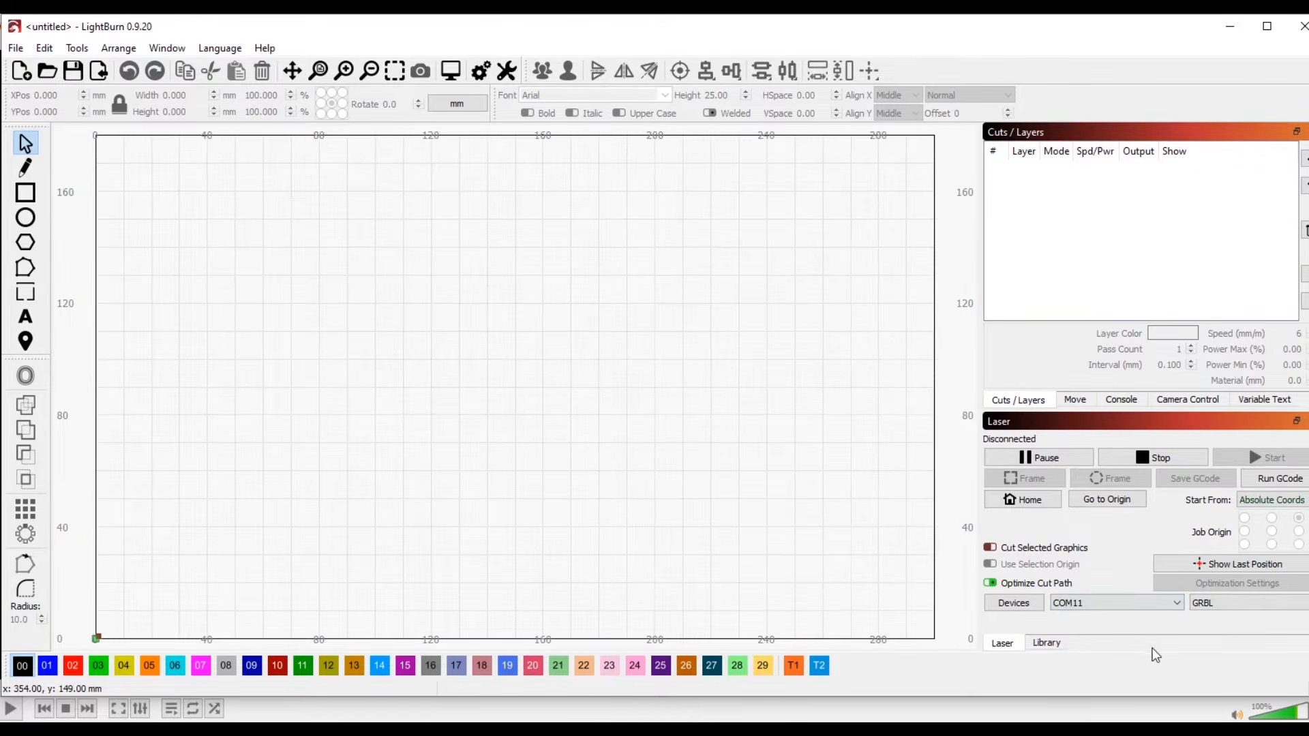
Step: List the laser's GRBL settings with the $$ console command, read through them, and return to the cut layers
click(1115, 405)
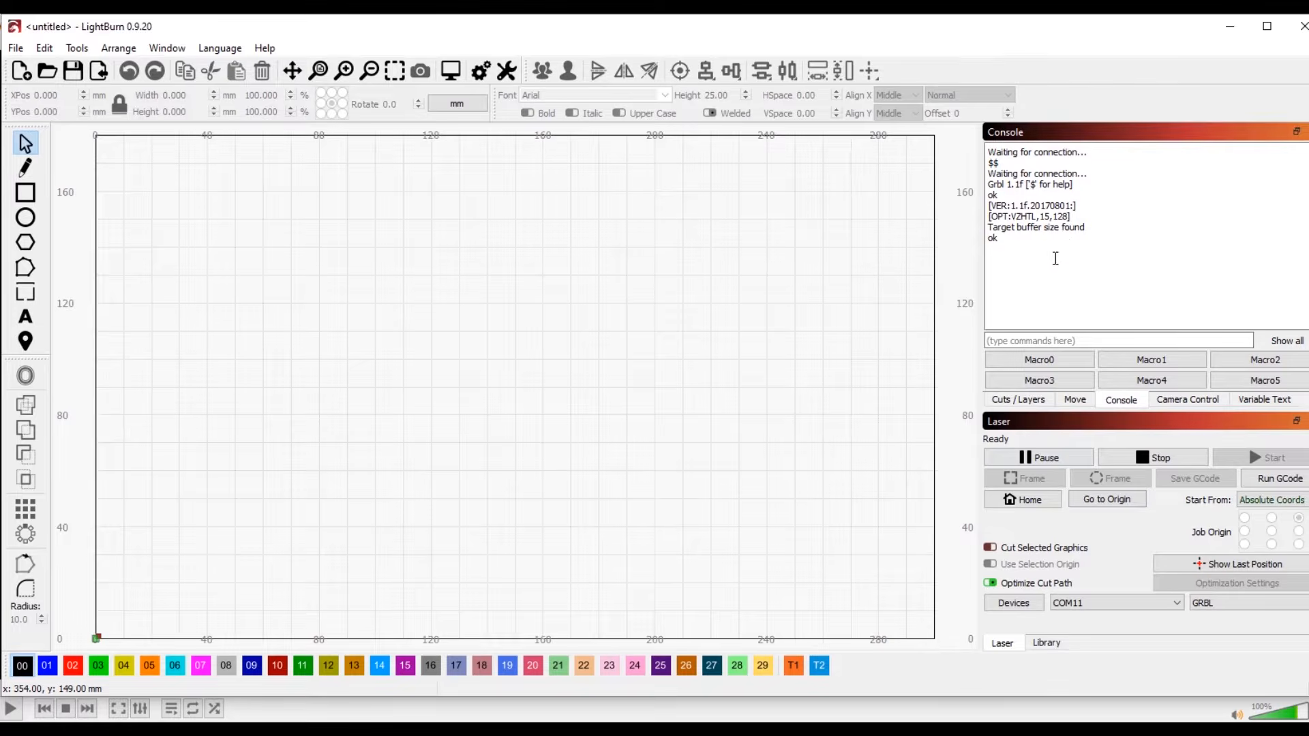
click(1039, 336)
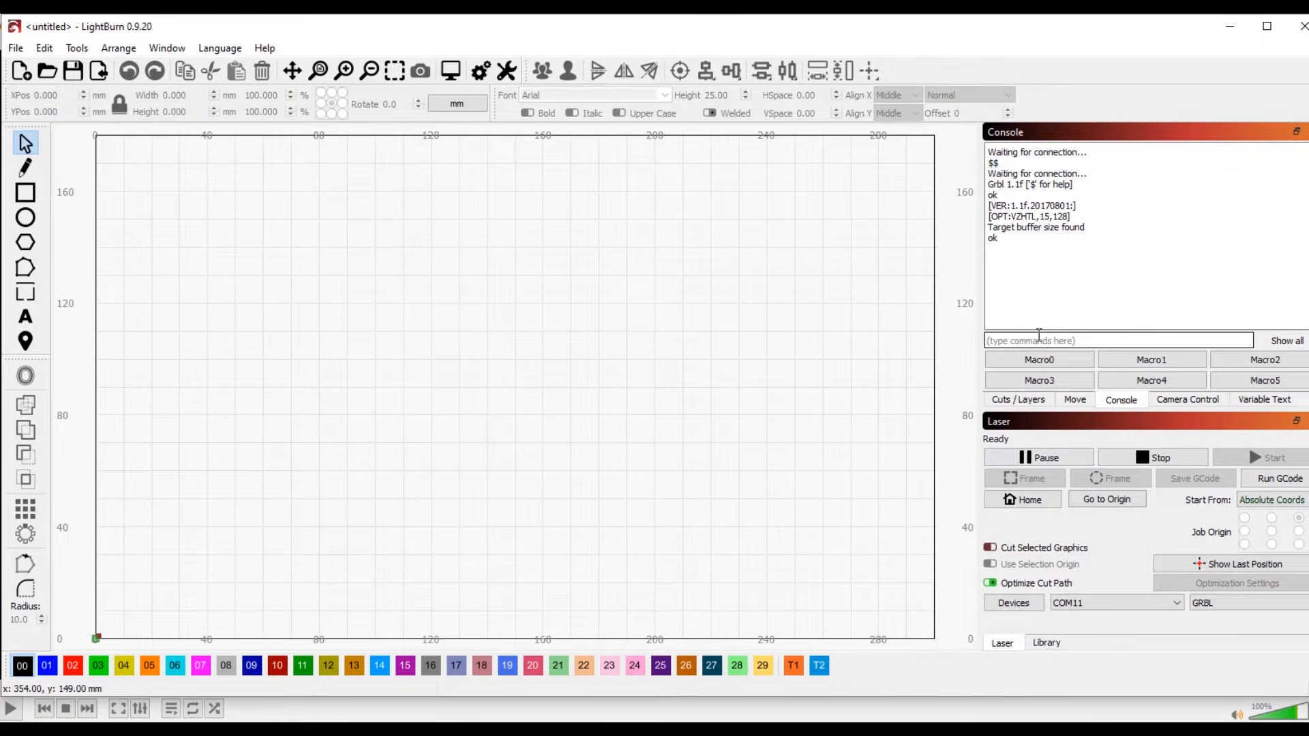
text($$)
key(Return)
scroll(1053, 287, up, 4)
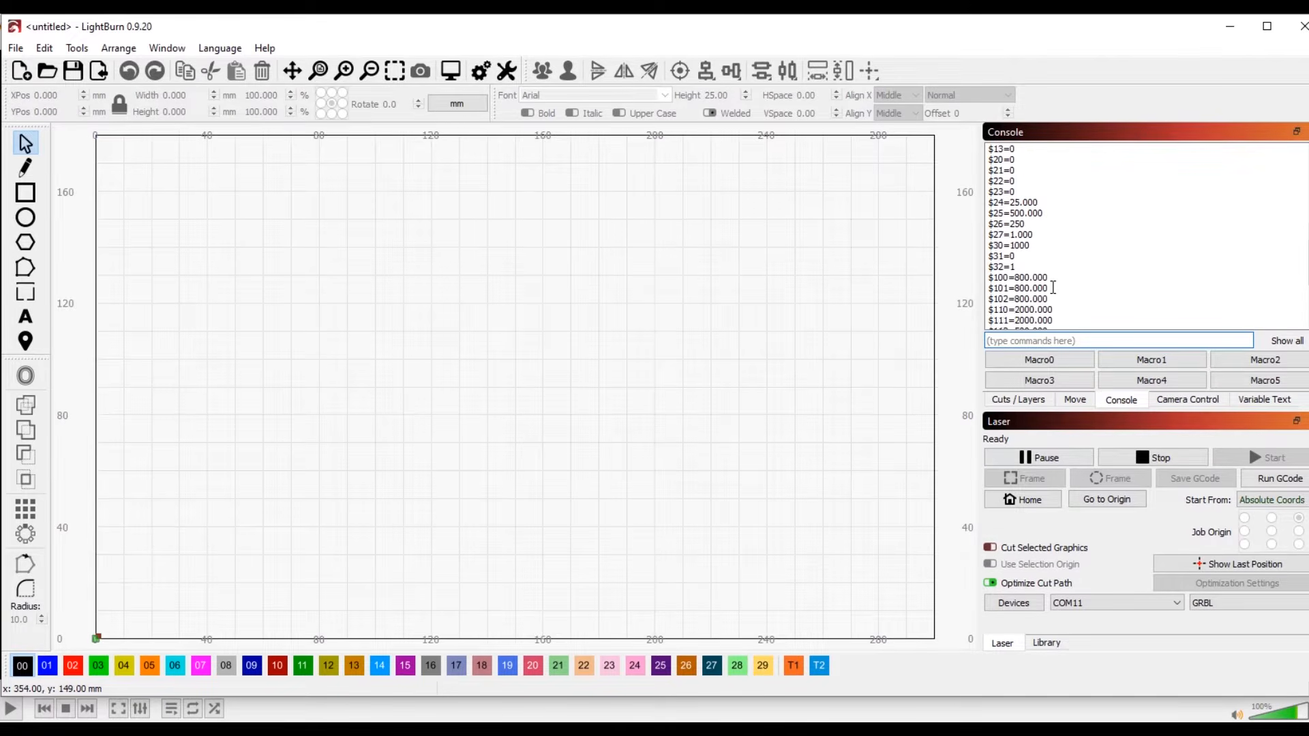
scroll(1052, 287, down, 4)
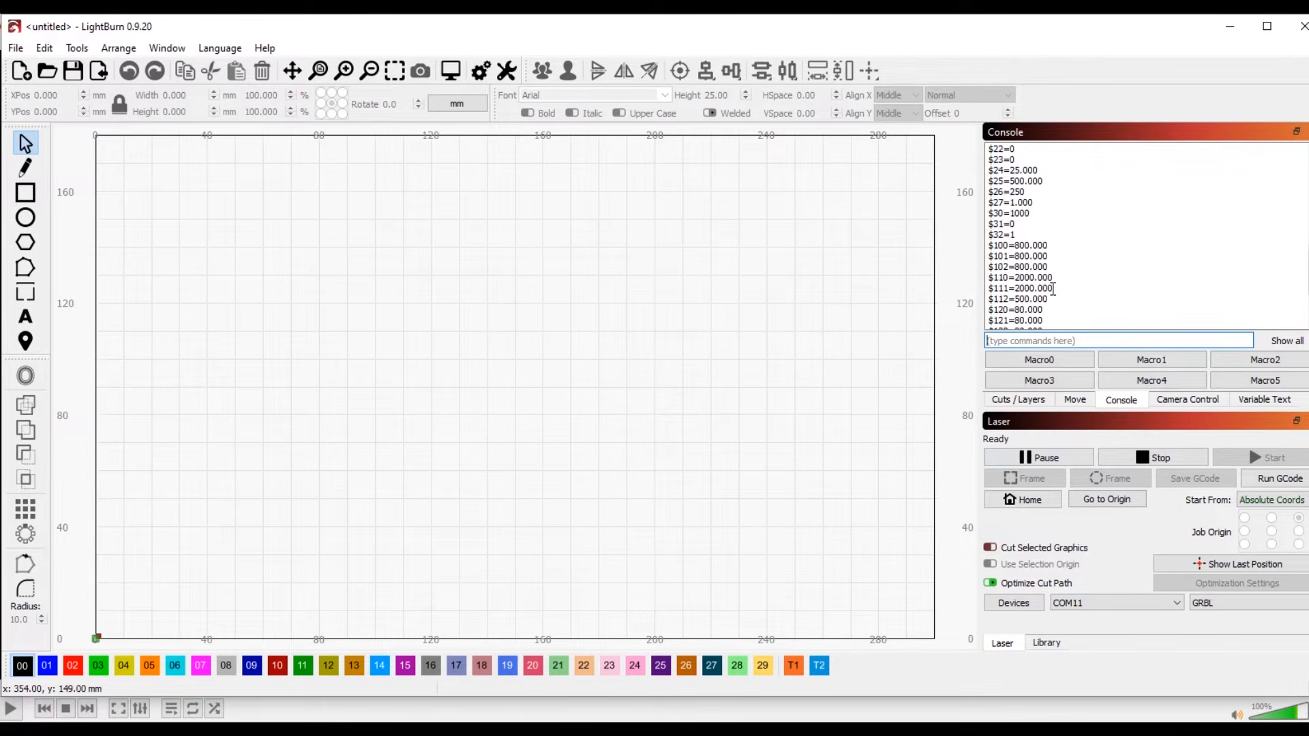
click(1029, 402)
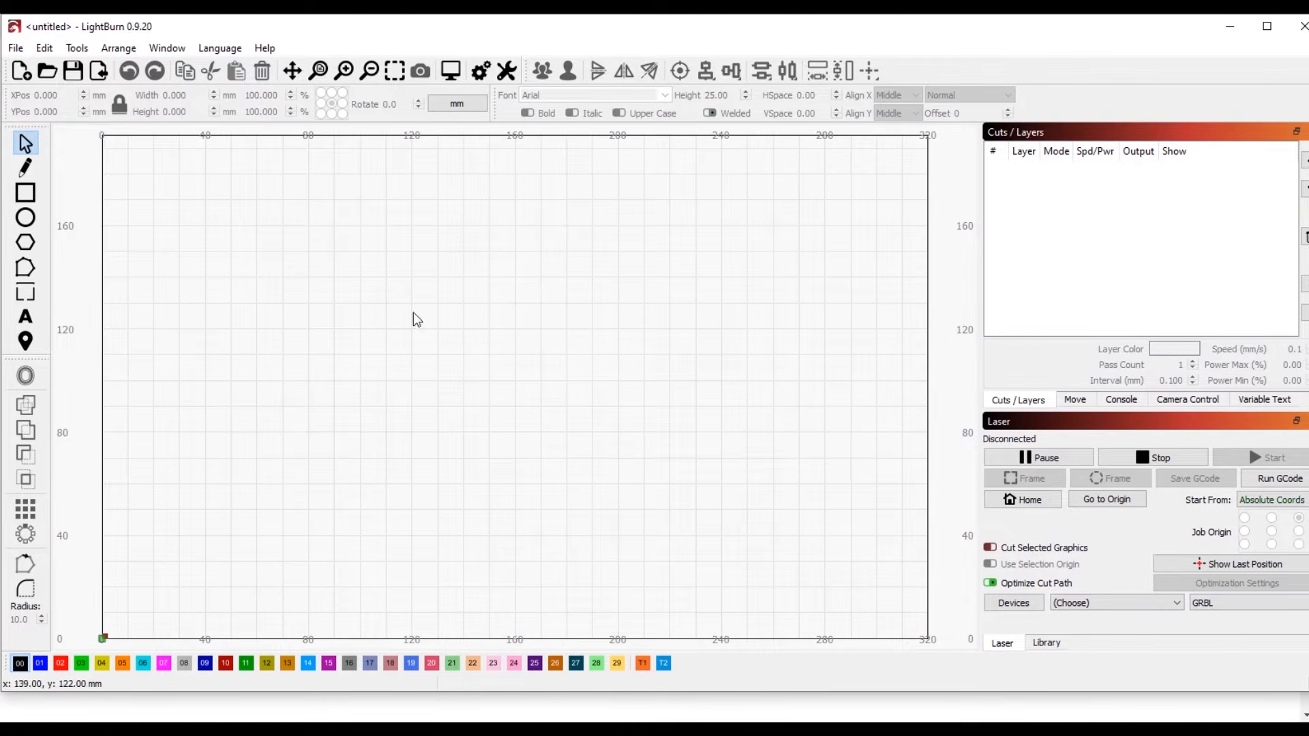
Step: Set the GRBL device's working size to 300 mm wide and 180 mm high
click(44, 48)
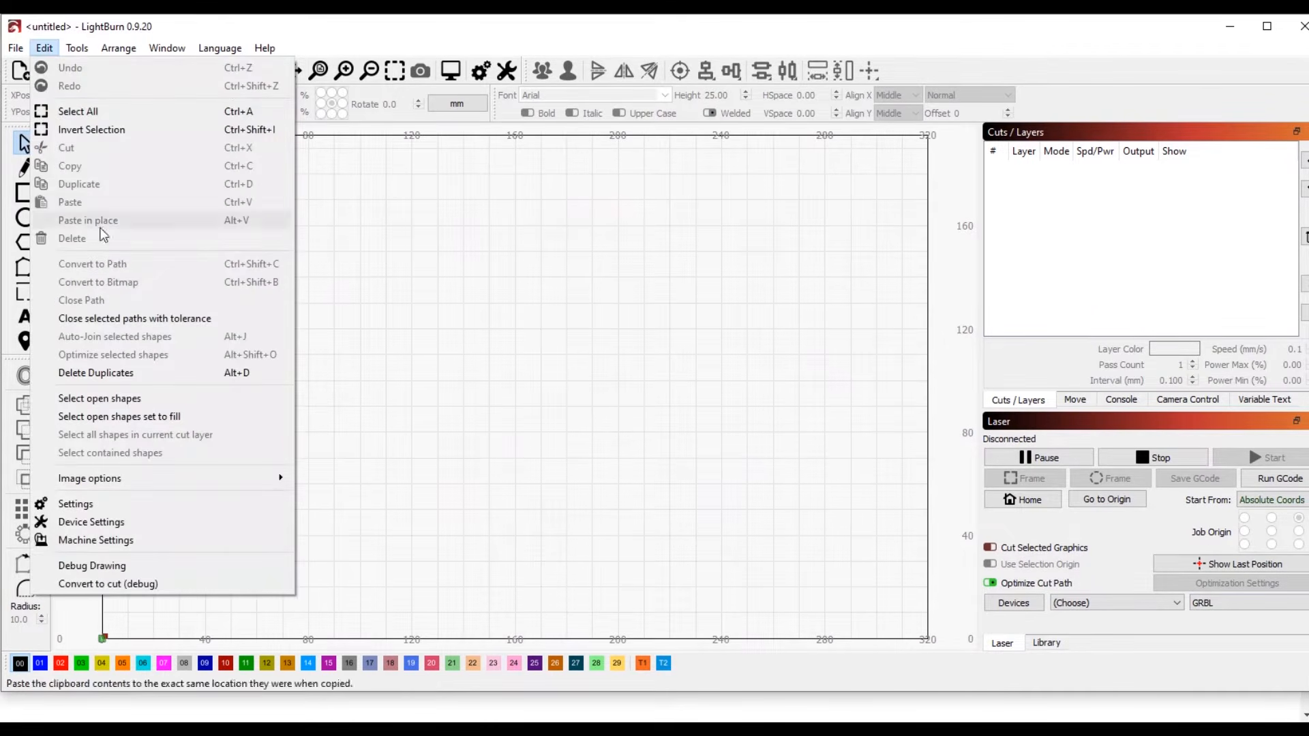
click(139, 524)
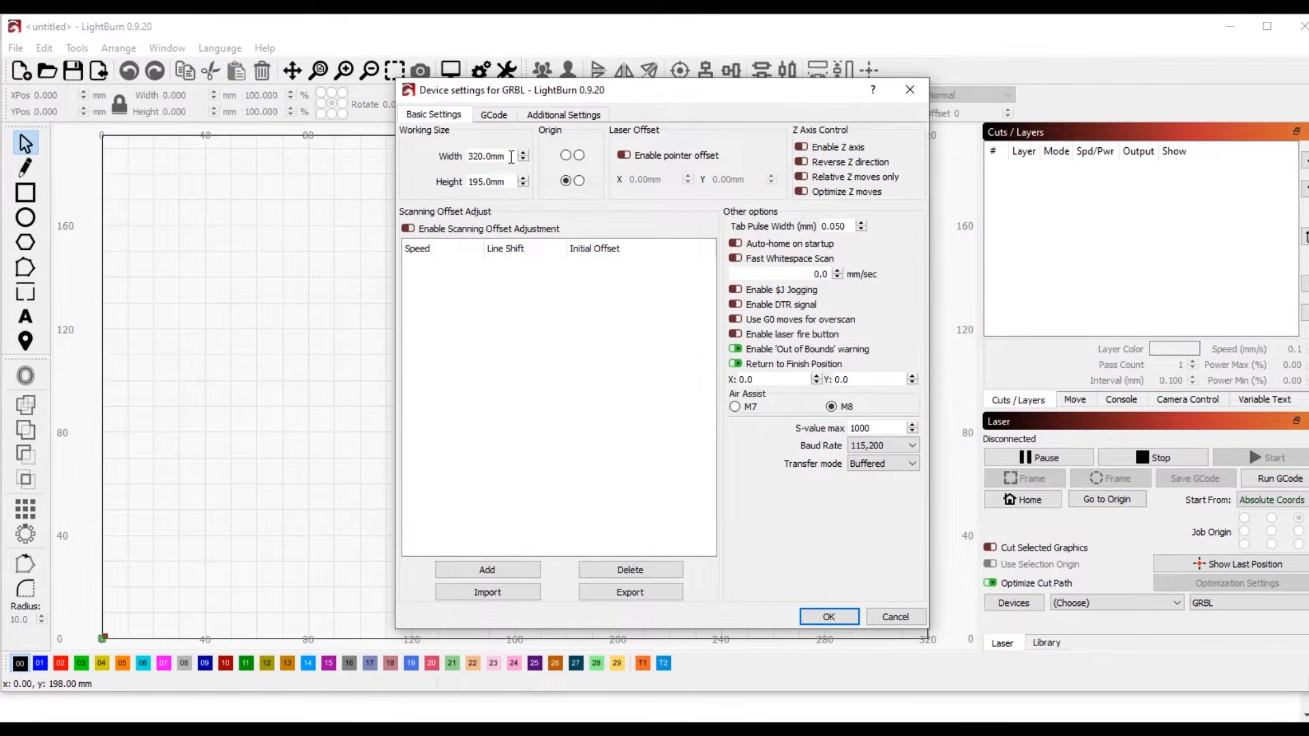
drag(511, 157, 486, 156)
drag(510, 156, 463, 155)
text(30)
key(Tab)
text(180)
Step: Enable the Z axis and the laser fire button for the GRBL device, and apply the device settings
click(805, 151)
mouse_move(740, 341)
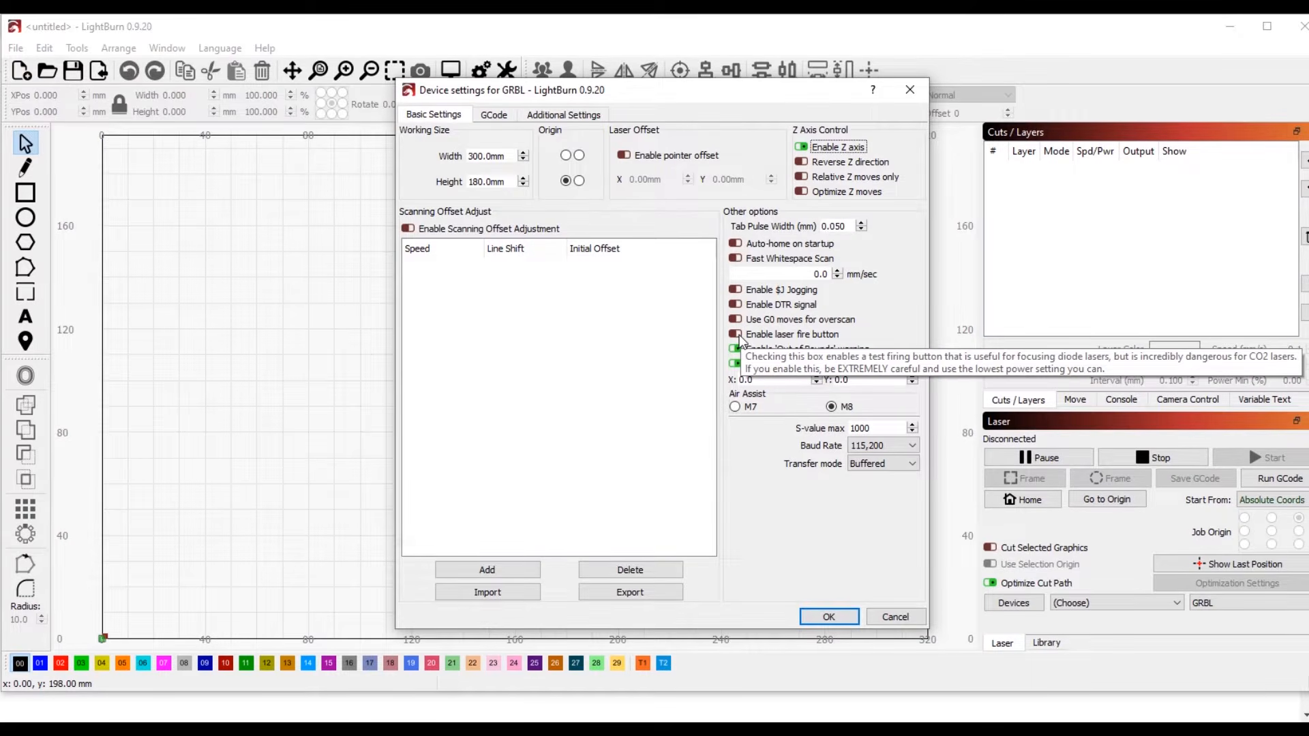
click(739, 337)
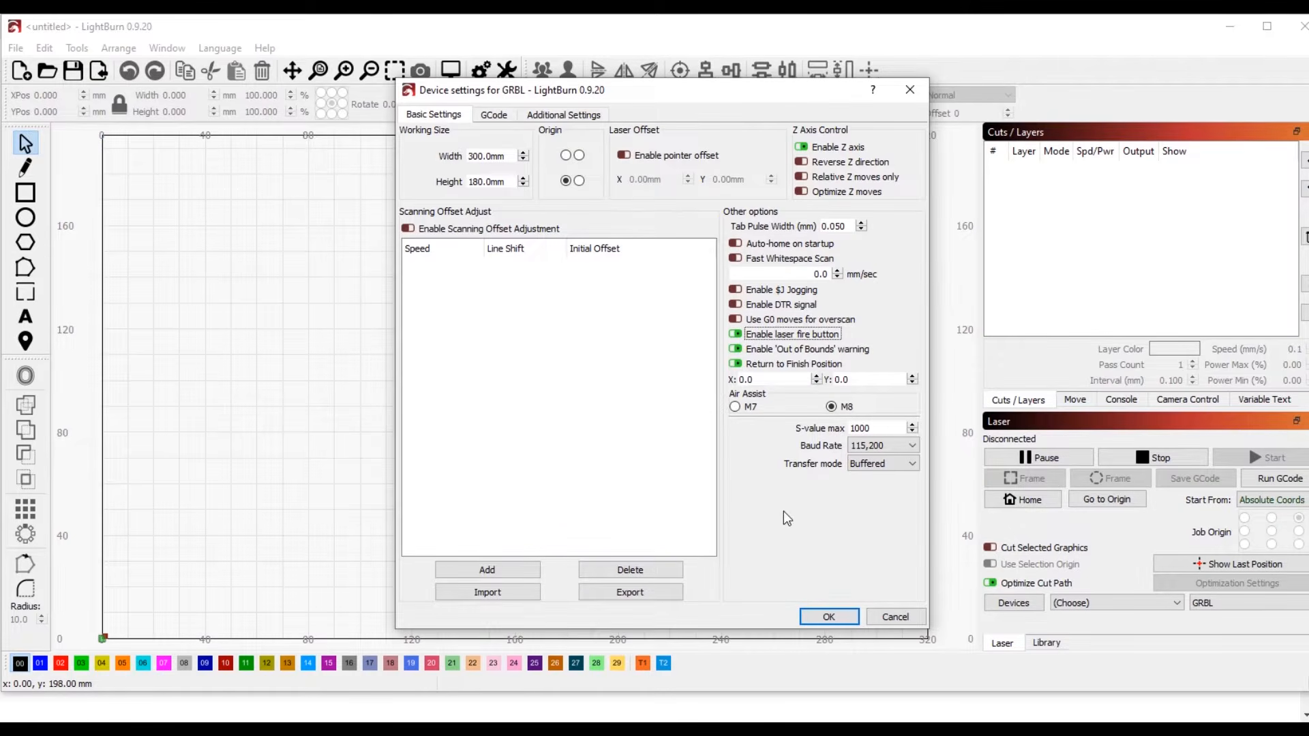
click(829, 617)
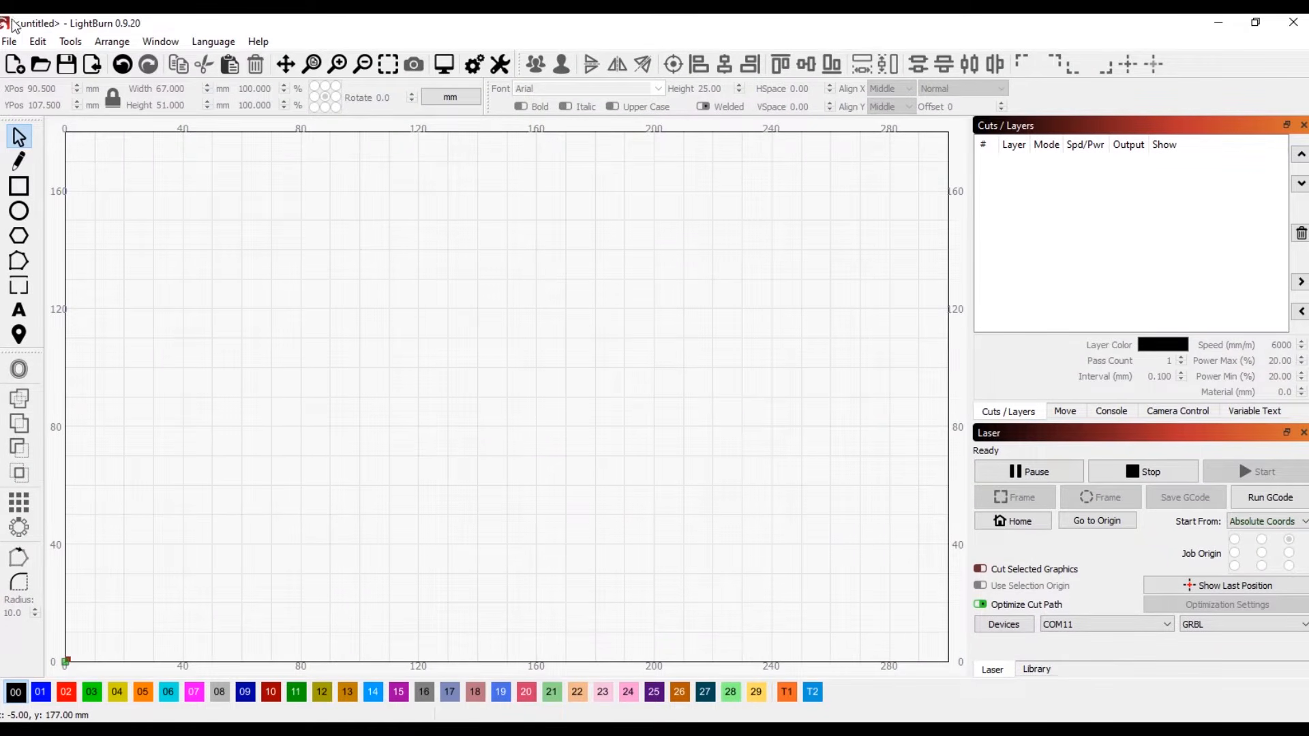
Step: Review the program's display and unit settings, including beginner mode and the mm/min speed unit for diode lasers
click(38, 42)
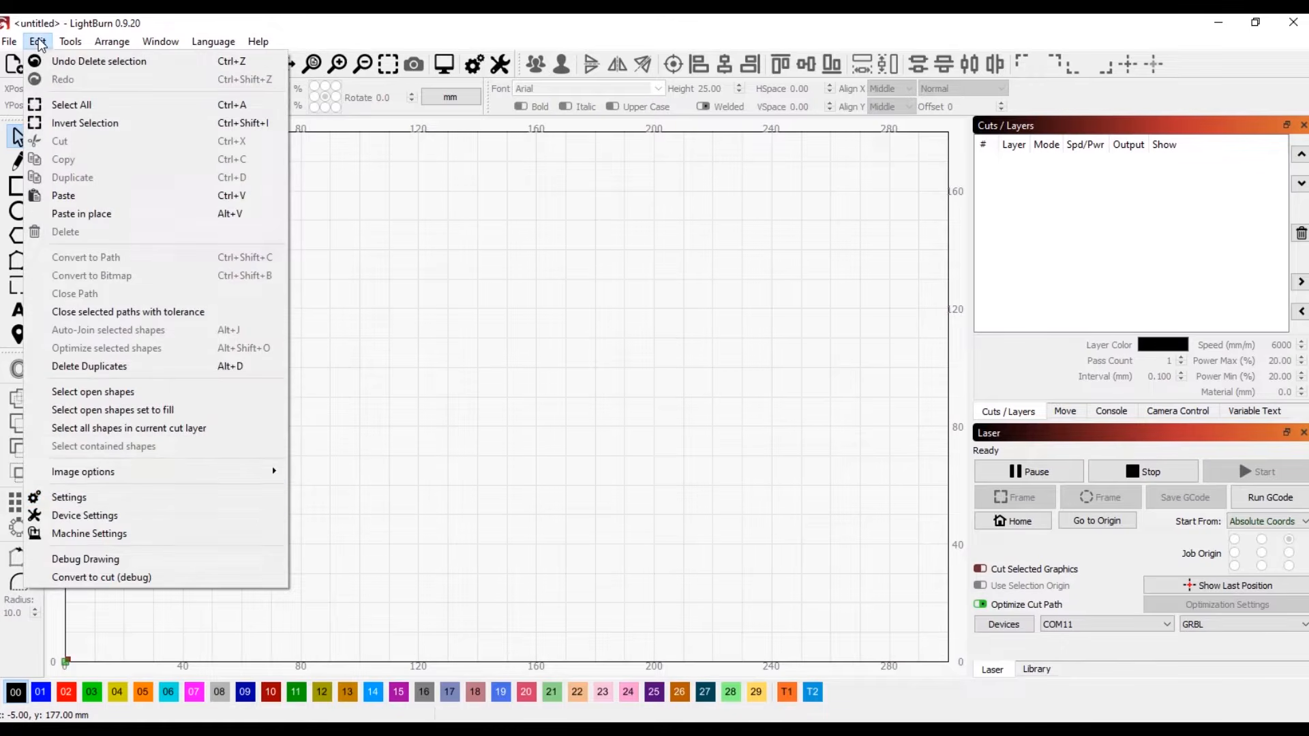
click(70, 497)
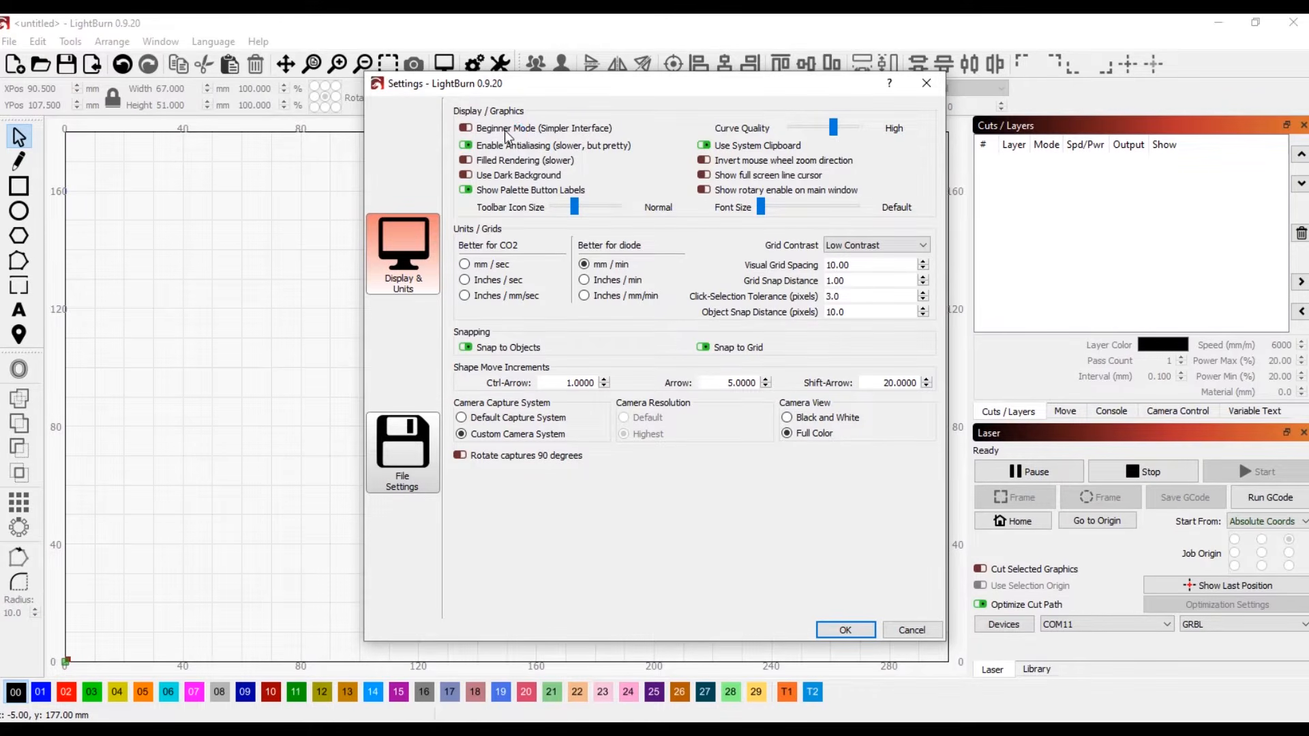
mouse_move(508, 134)
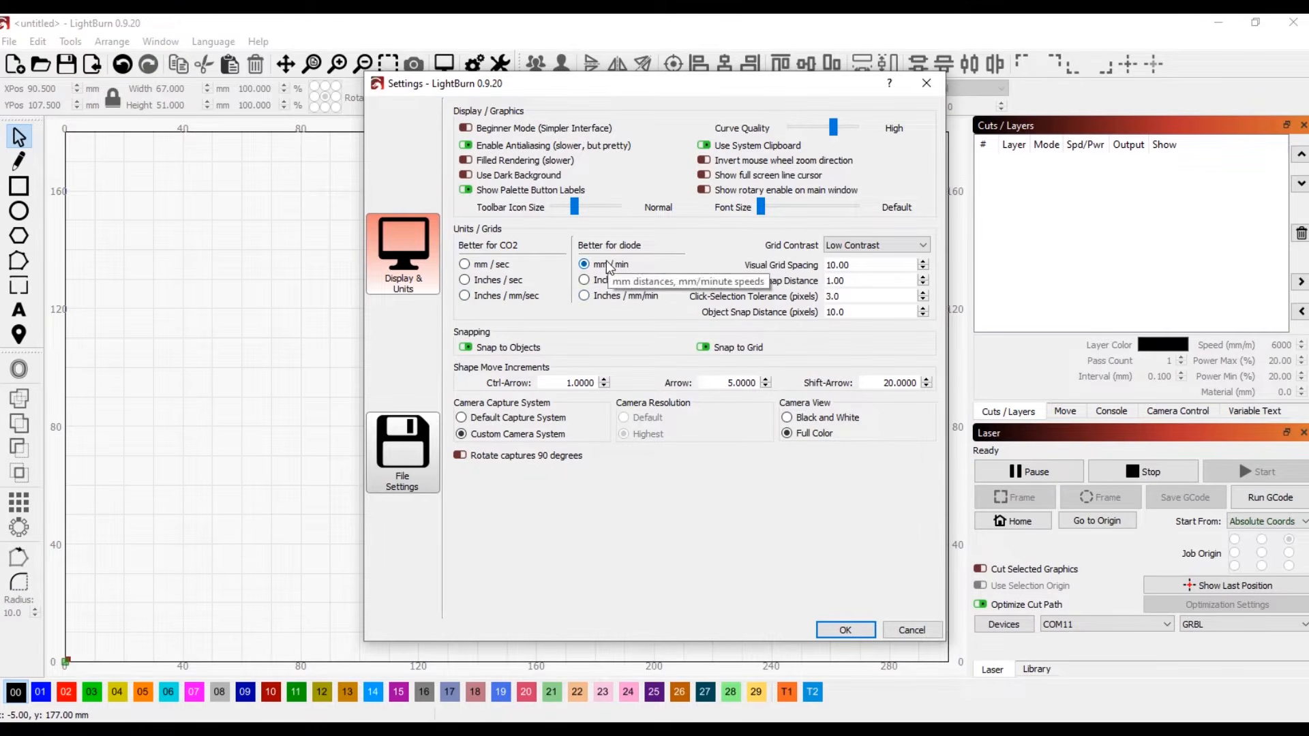
click(845, 631)
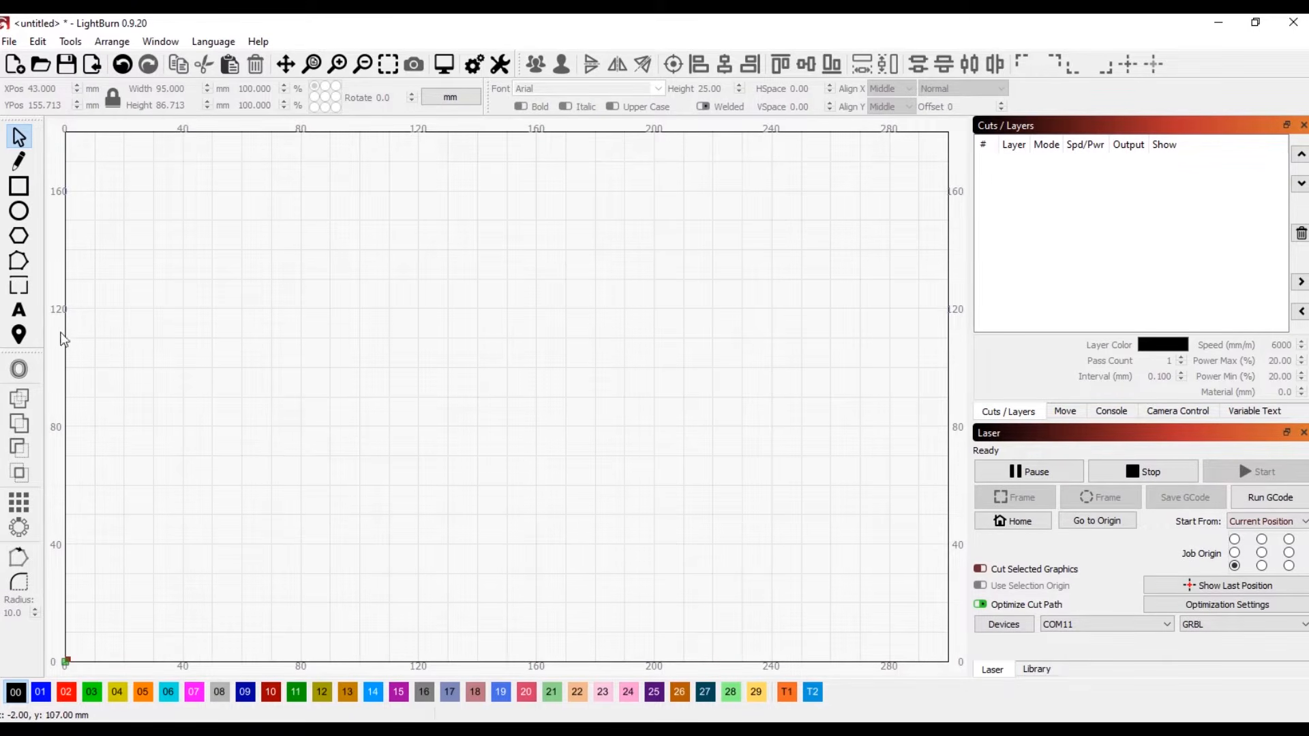
Step: Draw a closed five-sided line shape about 43 mm wide and 54 mm high with a V-notch in its upper edge
click(20, 164)
click(160, 255)
click(158, 390)
click(283, 414)
click(283, 297)
click(241, 346)
click(161, 258)
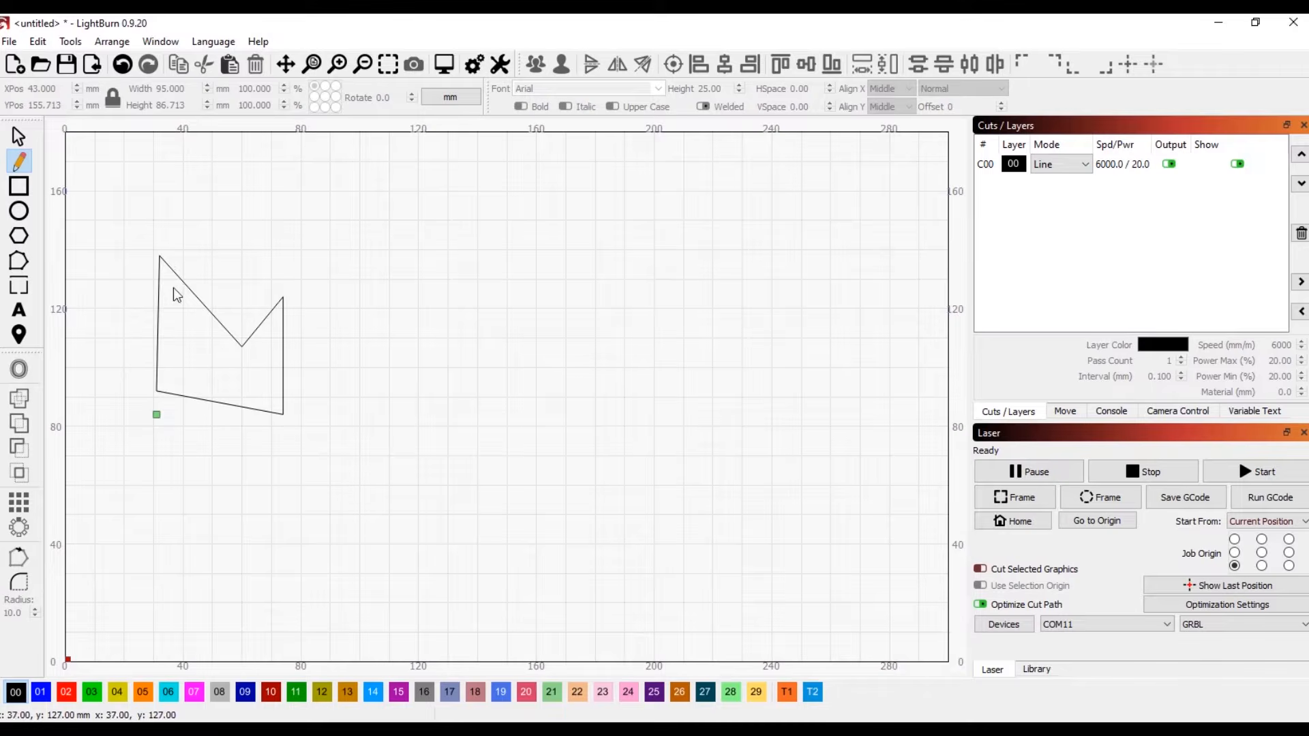
Step: Move the notch's node up to a peak at about X 58, Y 161 mm, and delete the shape
click(17, 261)
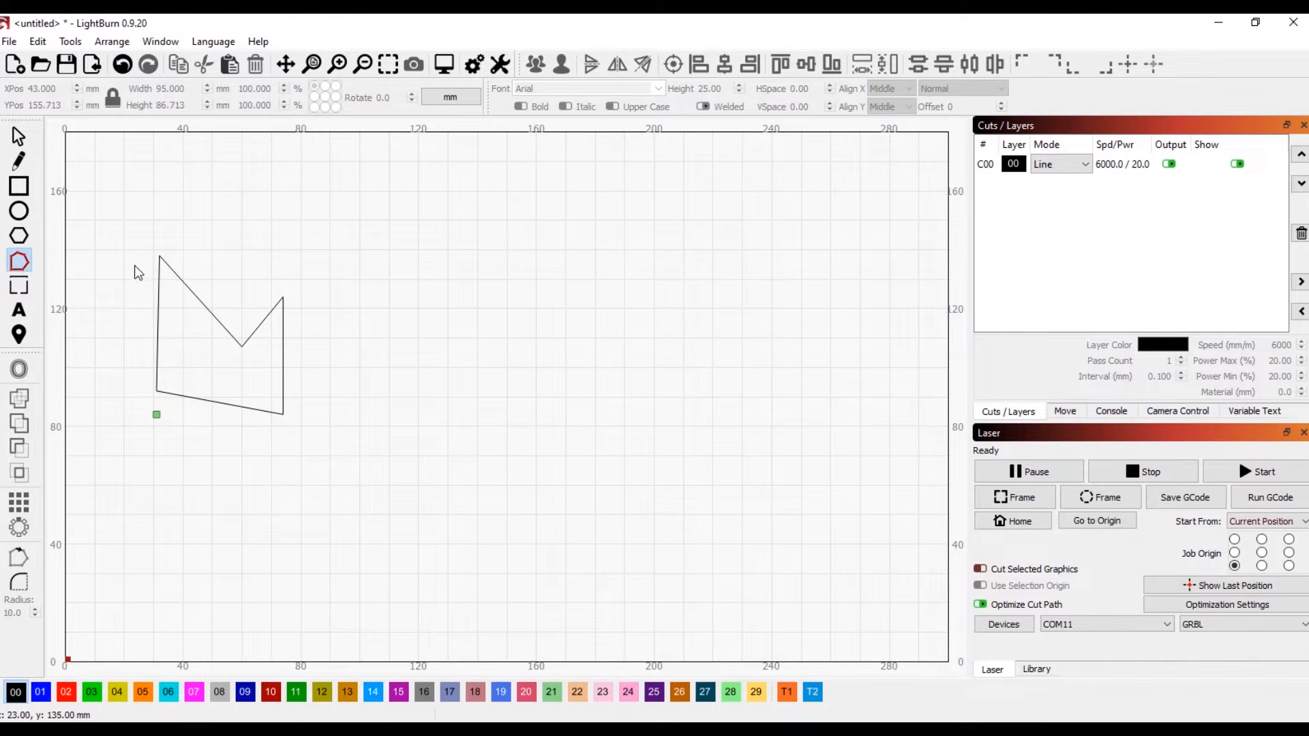
click(160, 258)
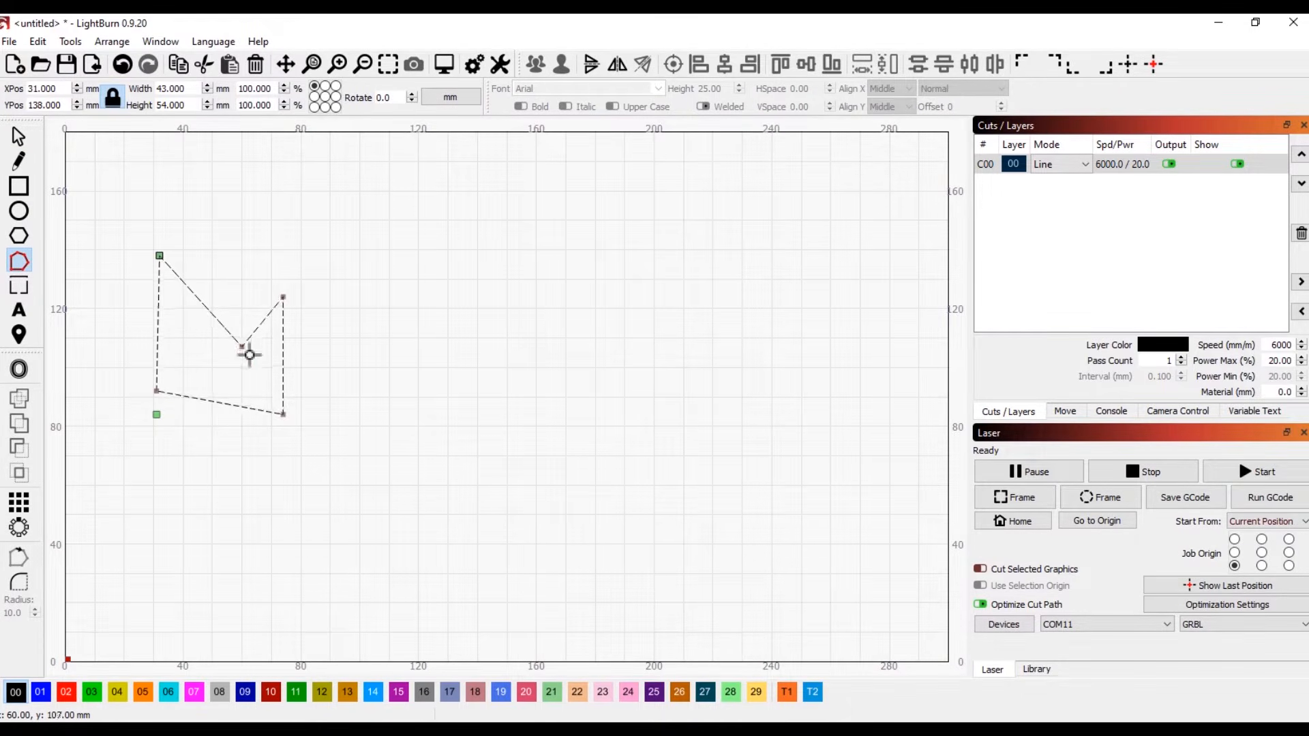
drag(244, 349, 235, 188)
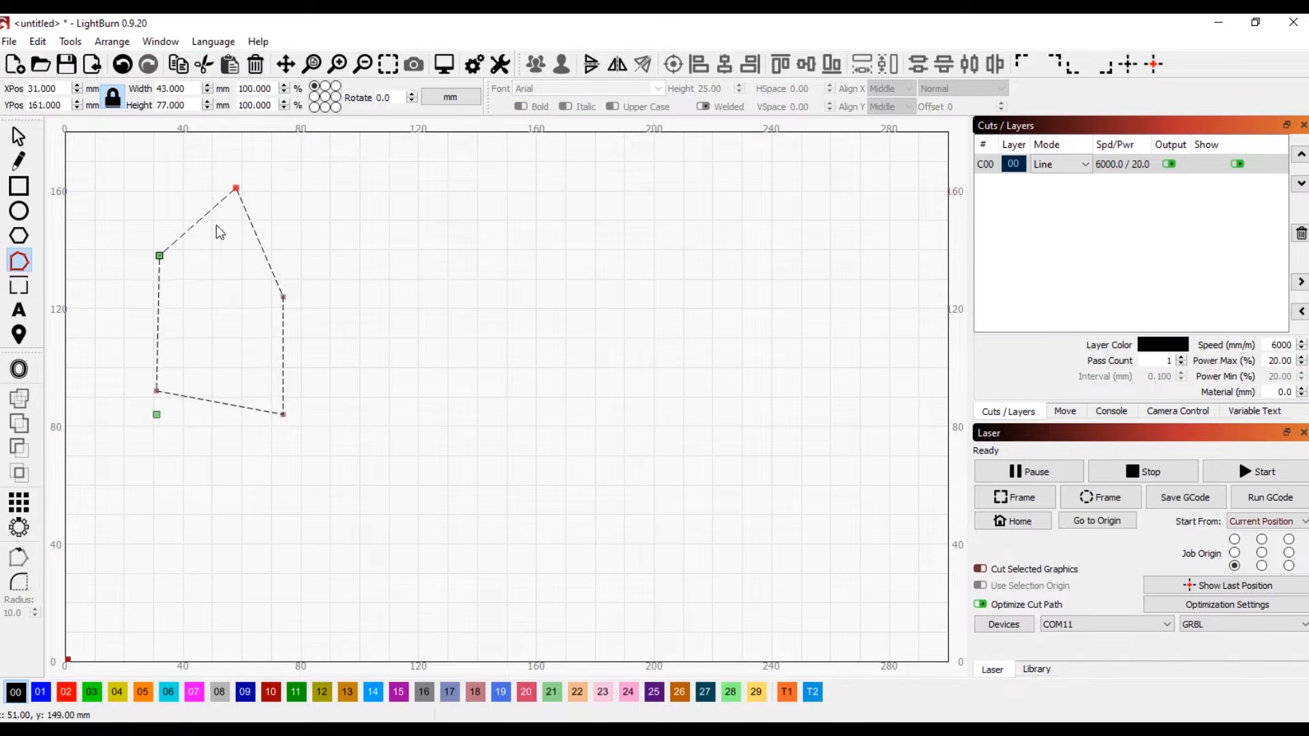
click(19, 136)
key(Delete)
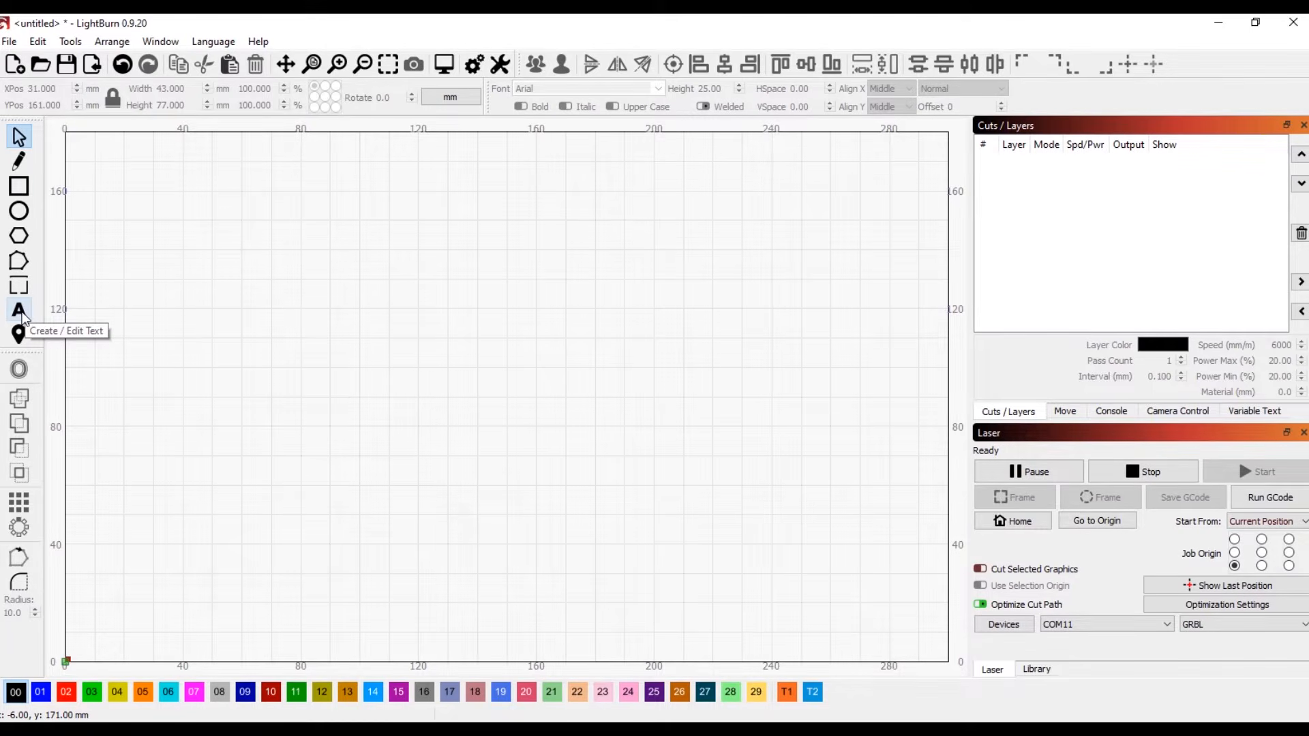
Step: Add the text "gfsdsar" in Arial, height 25, centred at about X 157, Y 41 mm
click(19, 310)
click(368, 448)
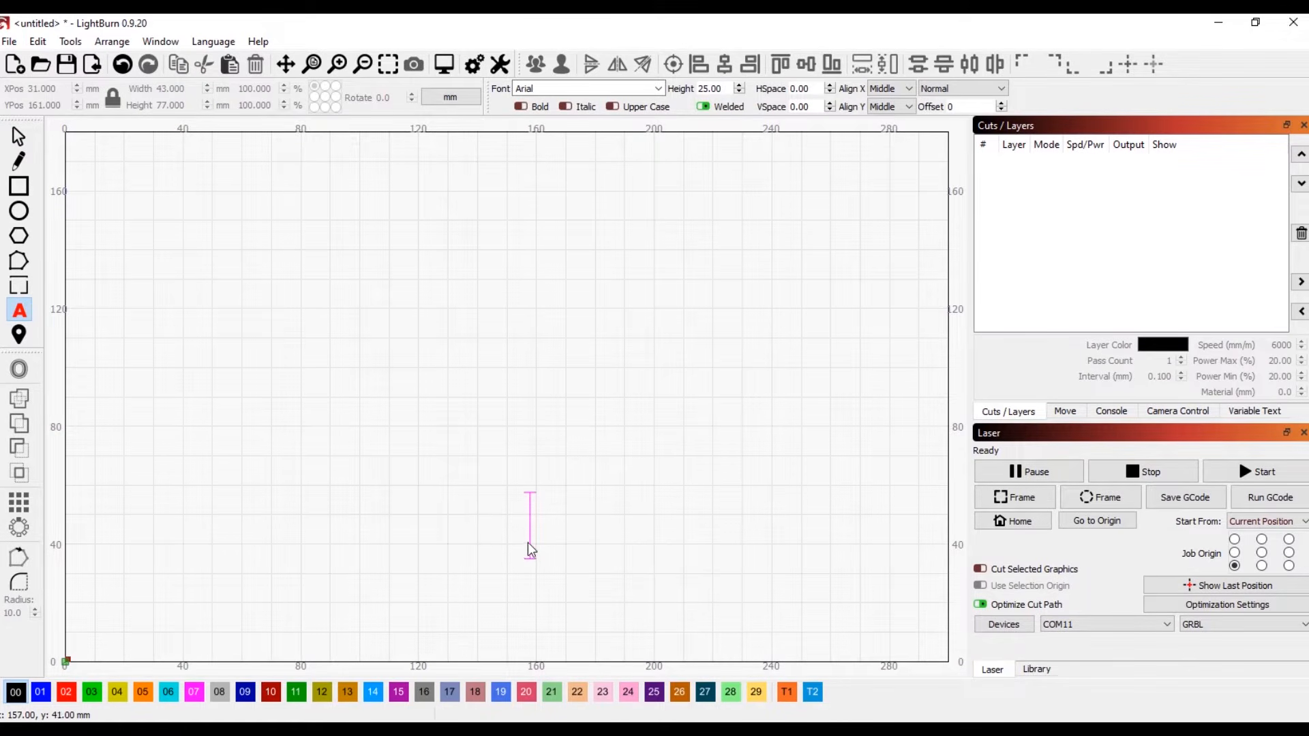
text(gfsdsar)
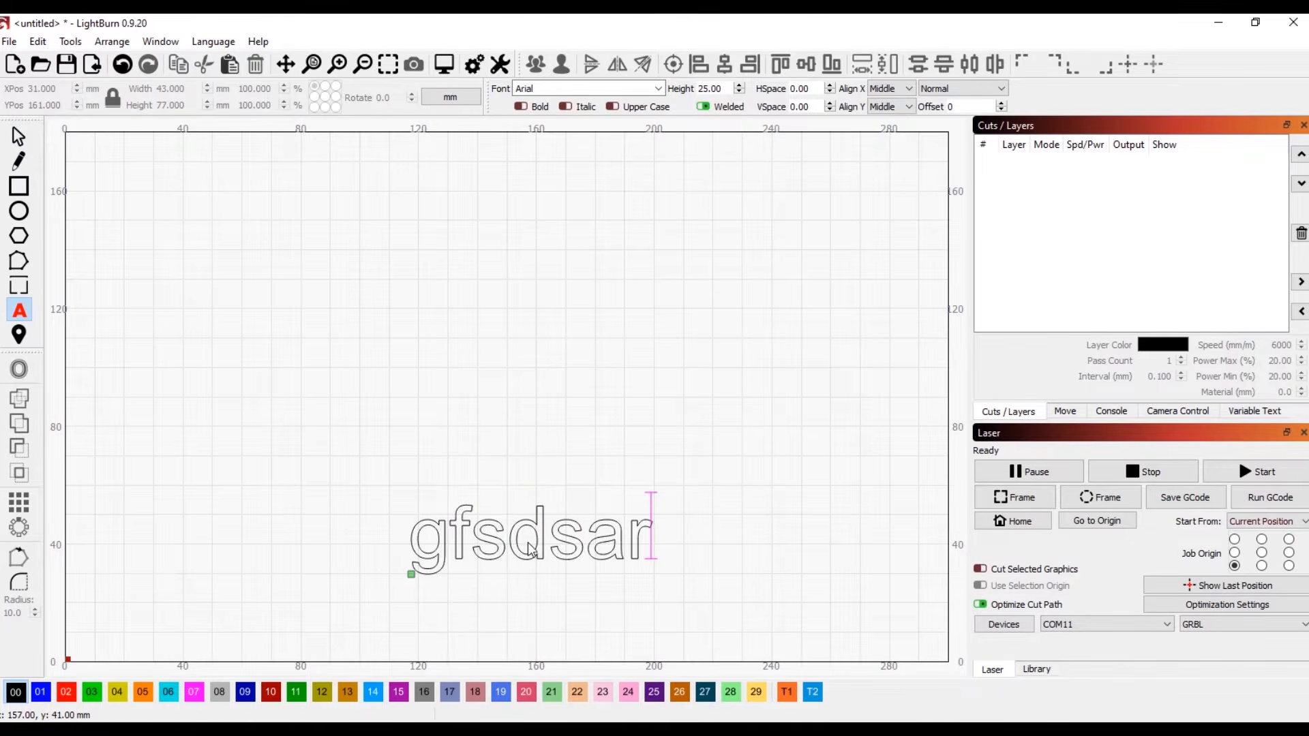
Step: Place the text cursor inside the "gfsdsar" text, leave text editing, and delete the whole text object
click(528, 543)
click(649, 538)
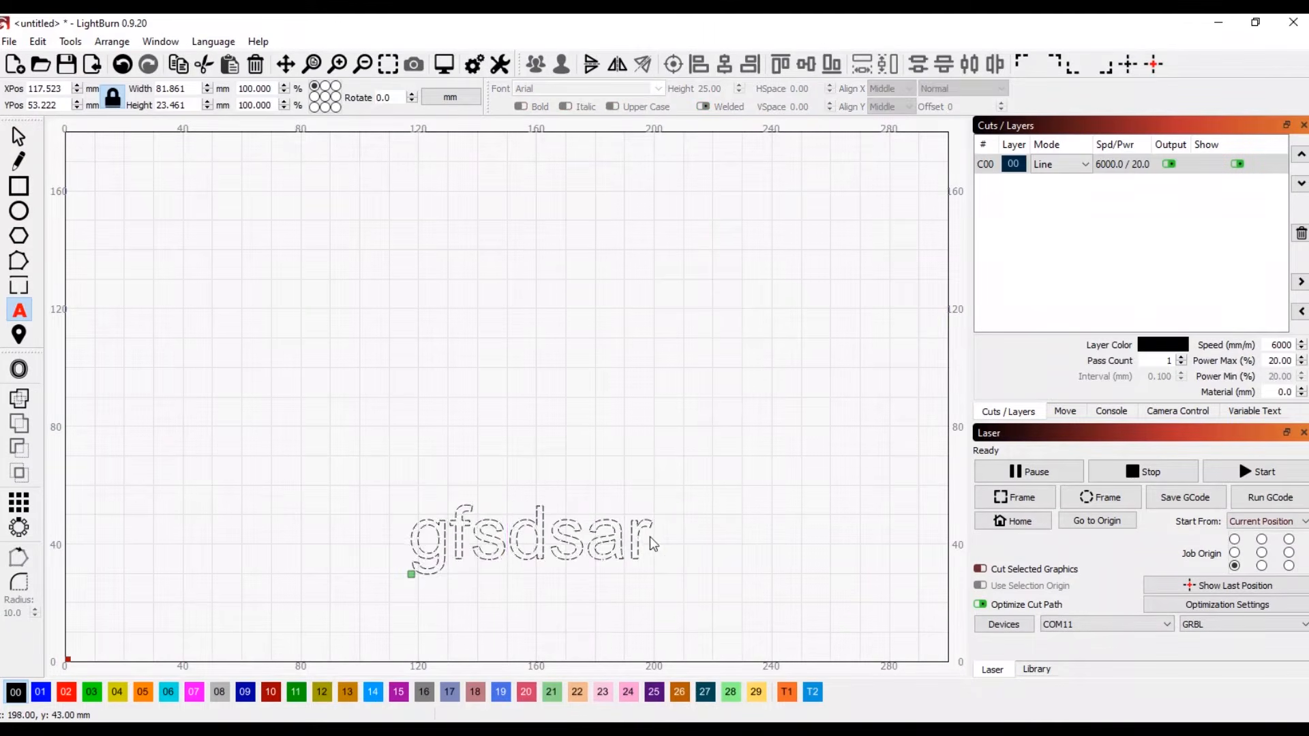
click(507, 538)
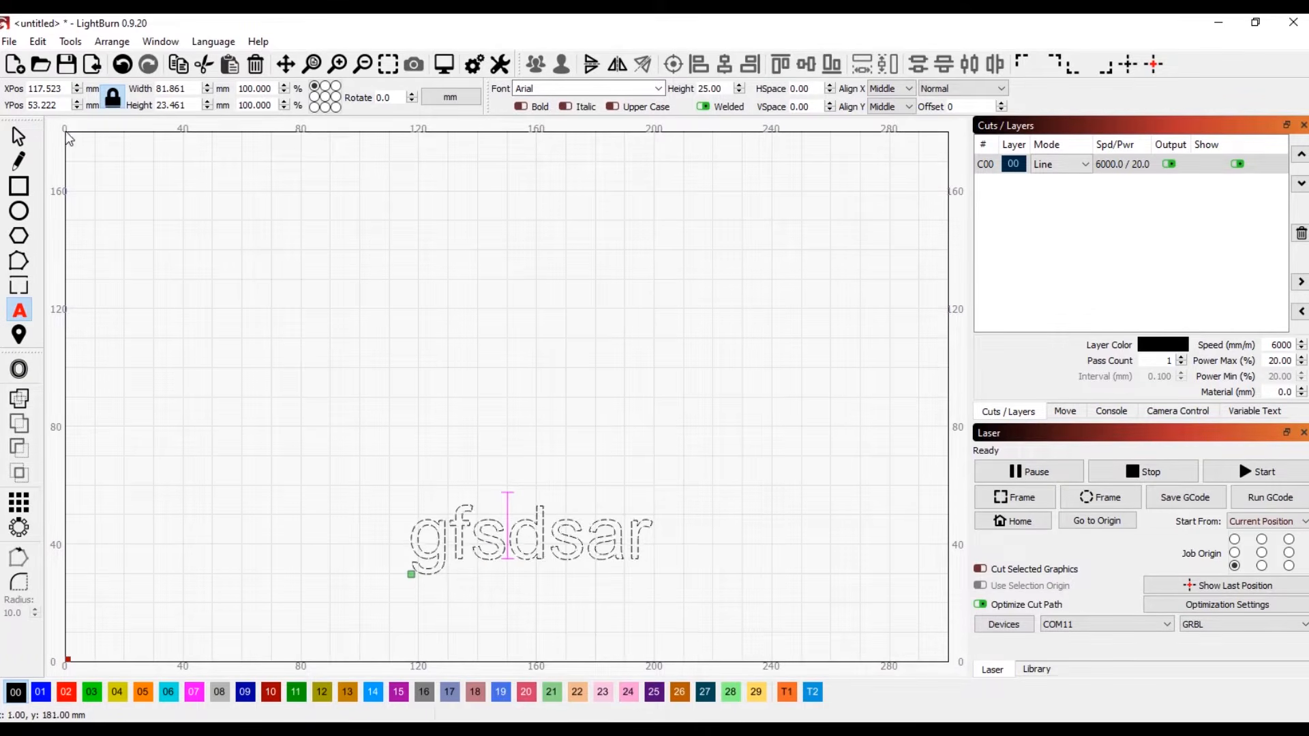
key(Escape)
click(340, 460)
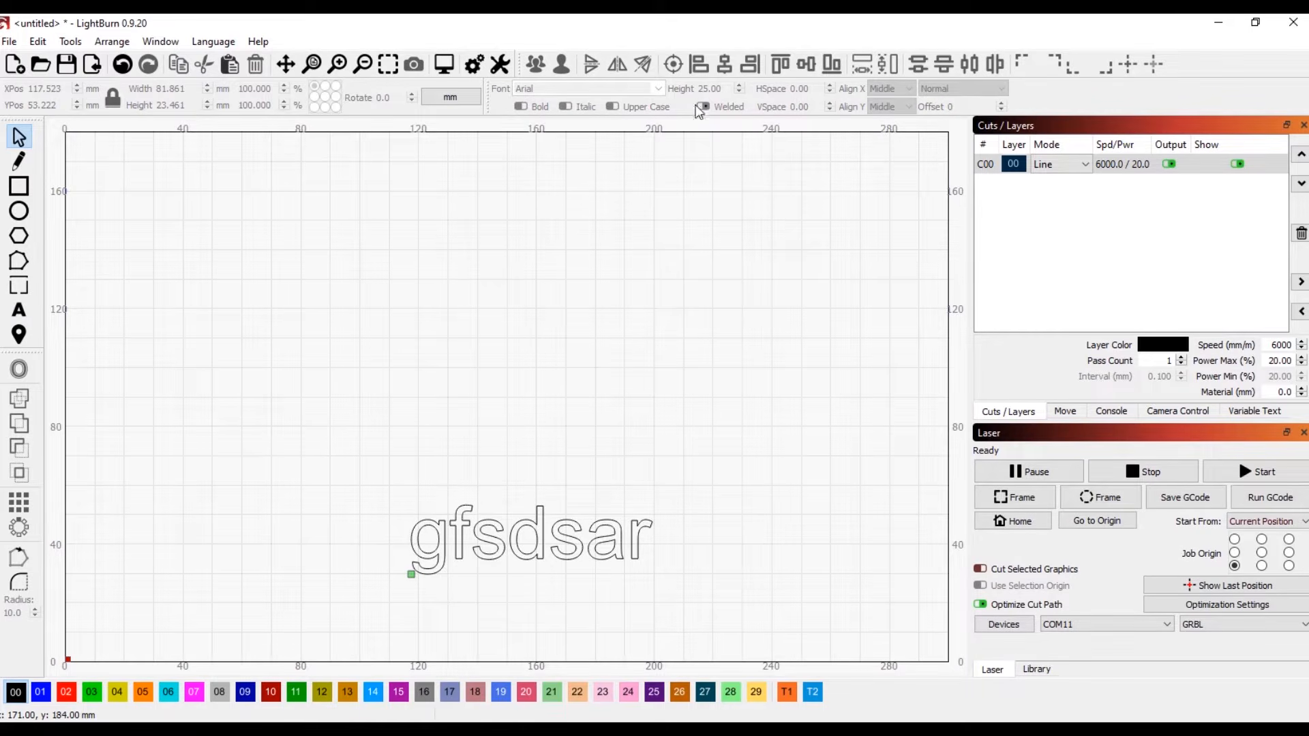
click(471, 549)
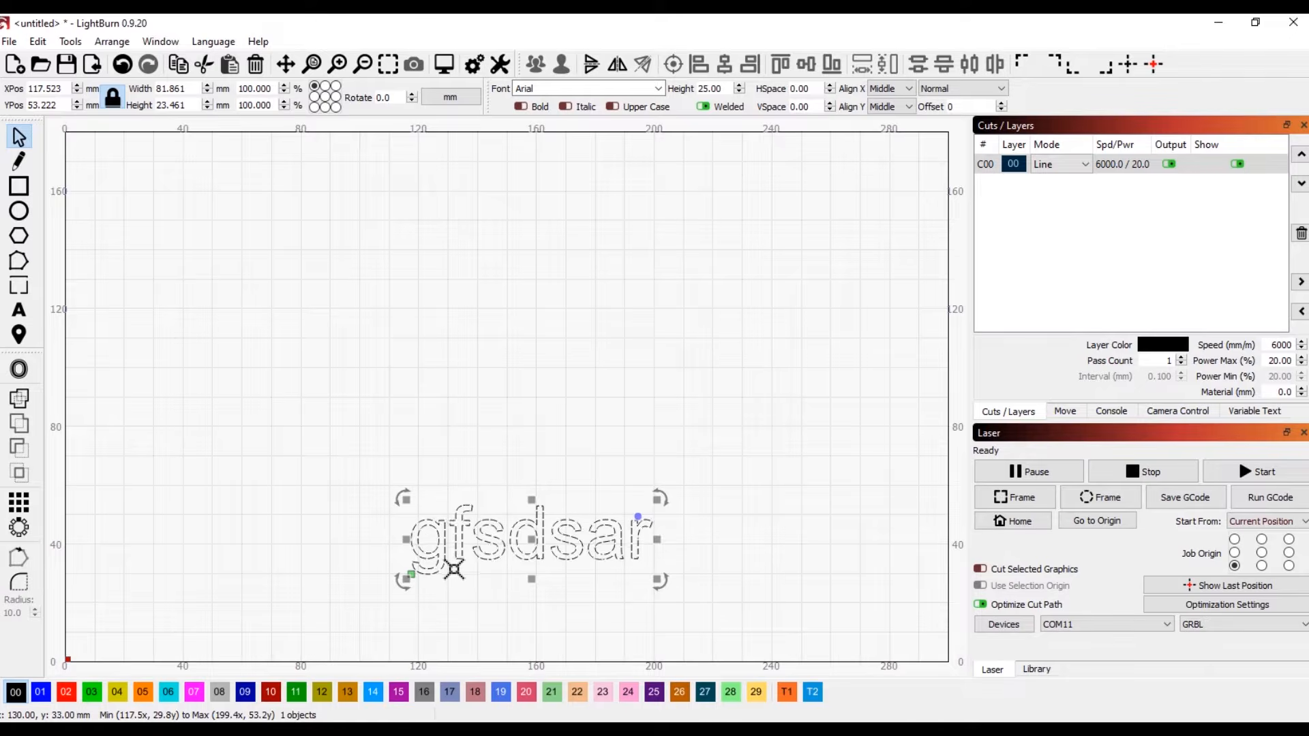
key(Escape)
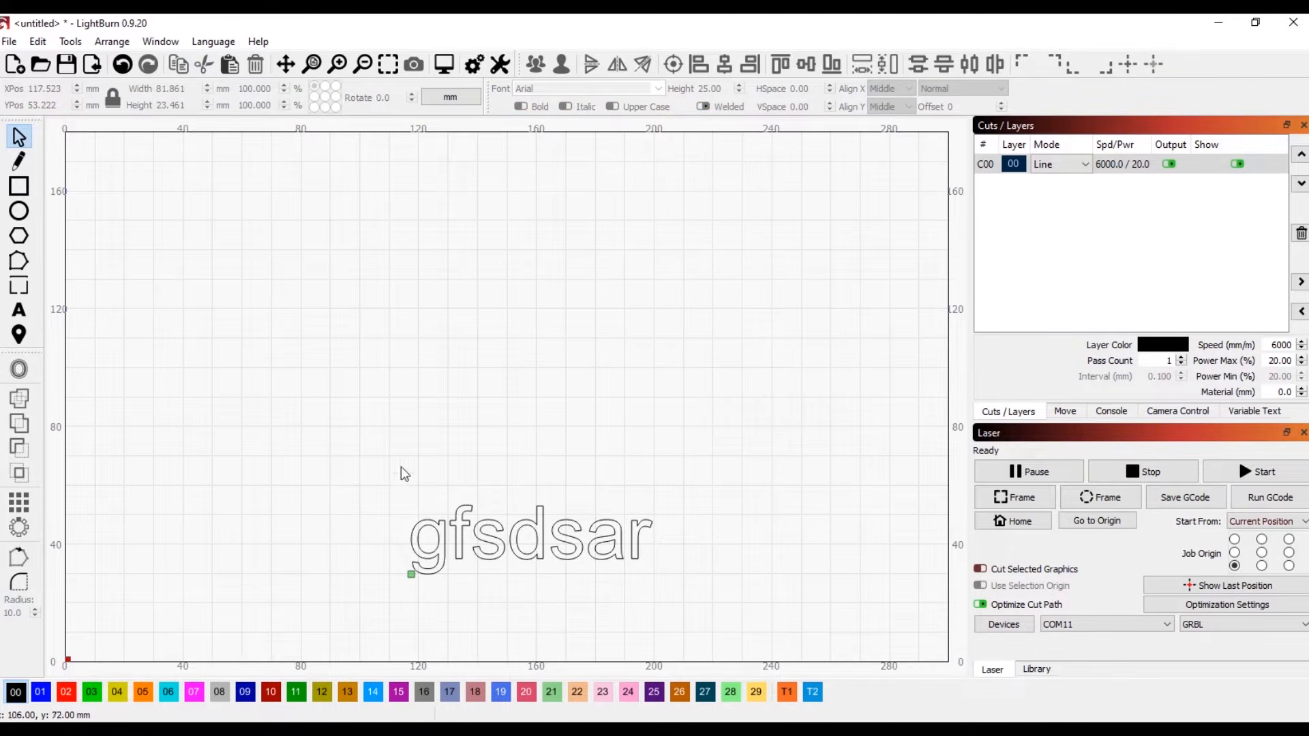
click(430, 561)
key(Delete)
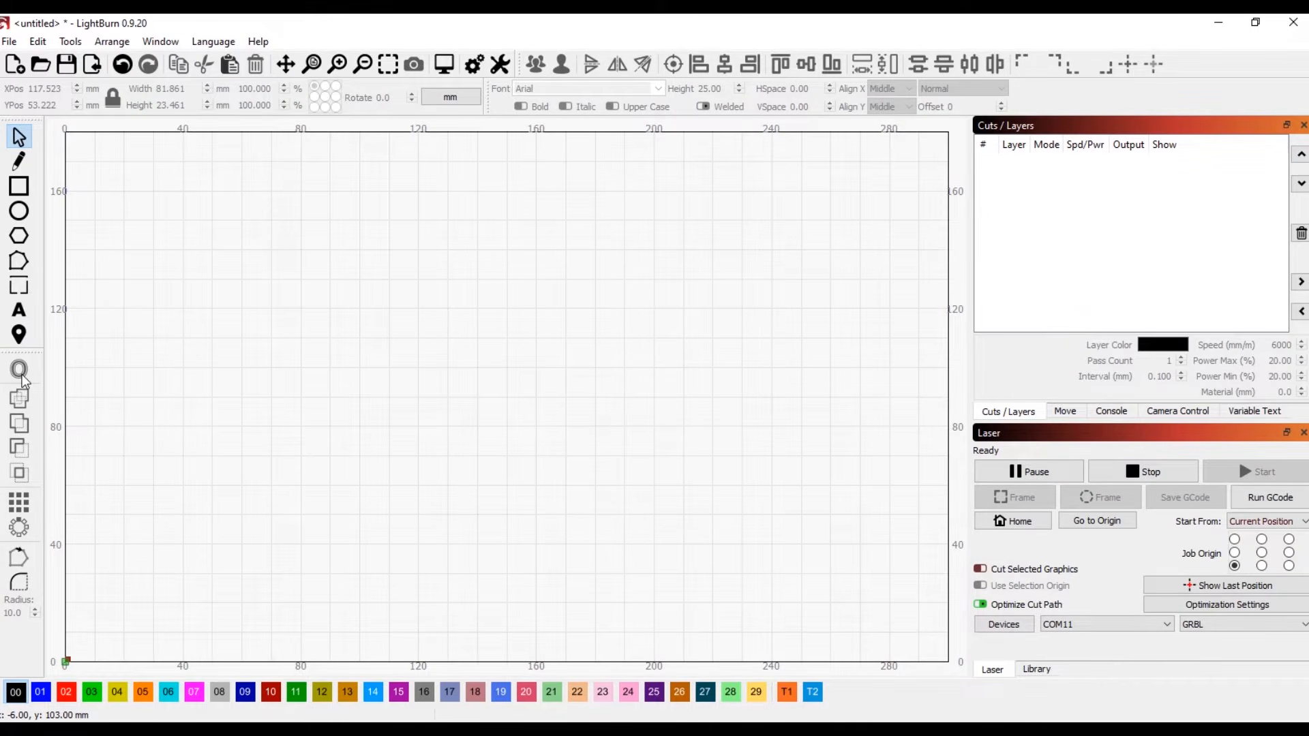
Step: Draw a rectangle about 56 mm wide and 48 mm high, and try a 5 mm outward offset with round corners
click(19, 188)
drag(244, 323, 410, 465)
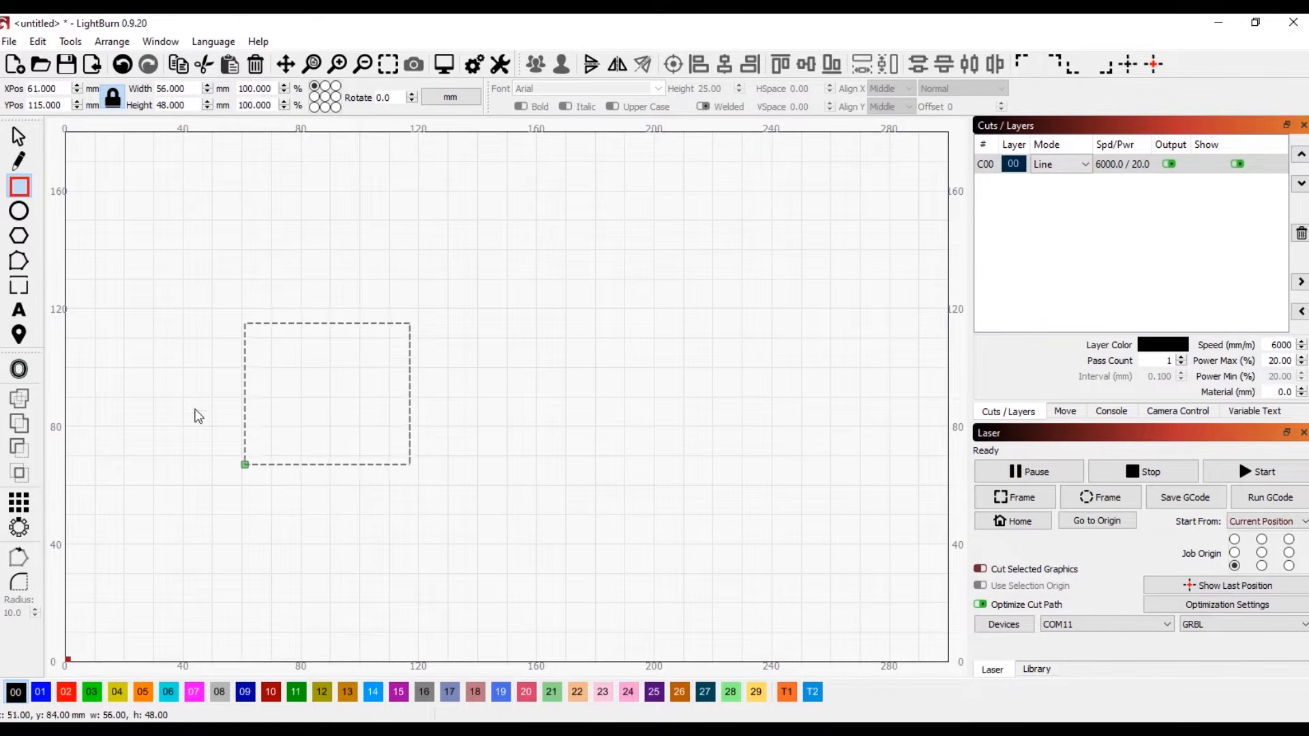
click(18, 372)
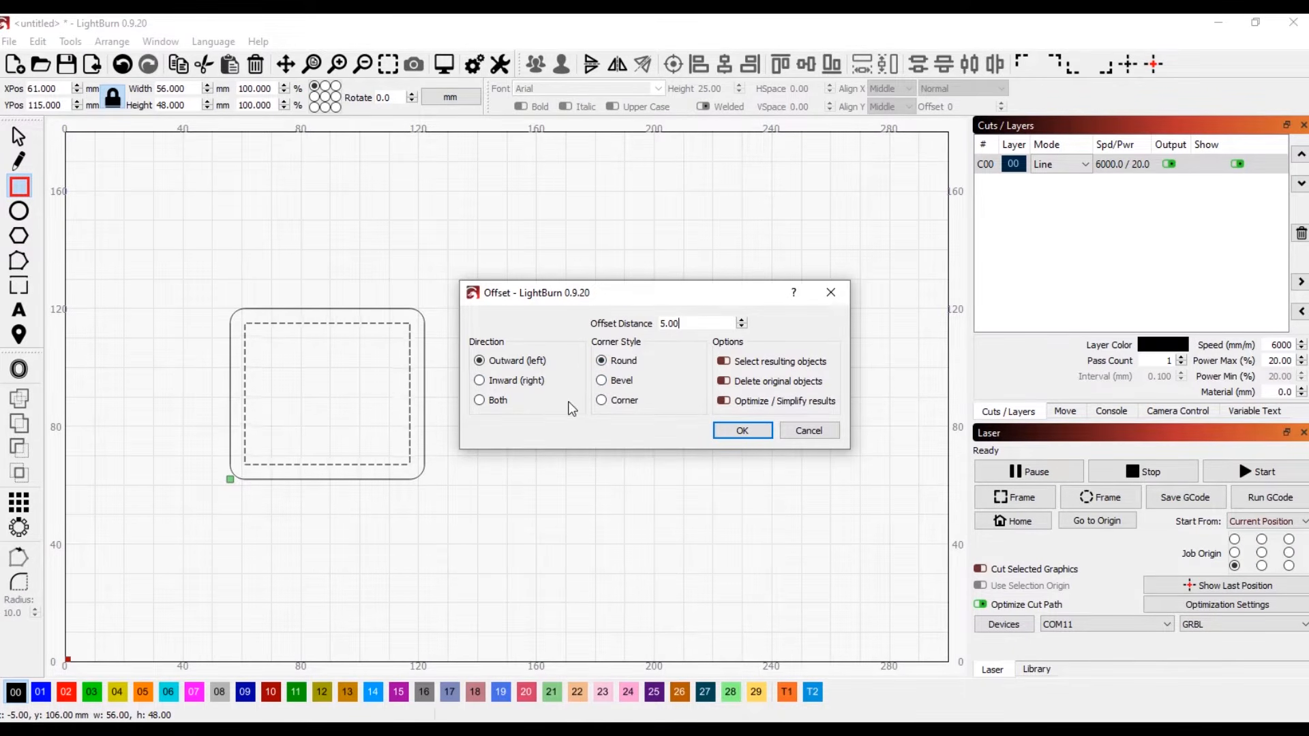
click(809, 430)
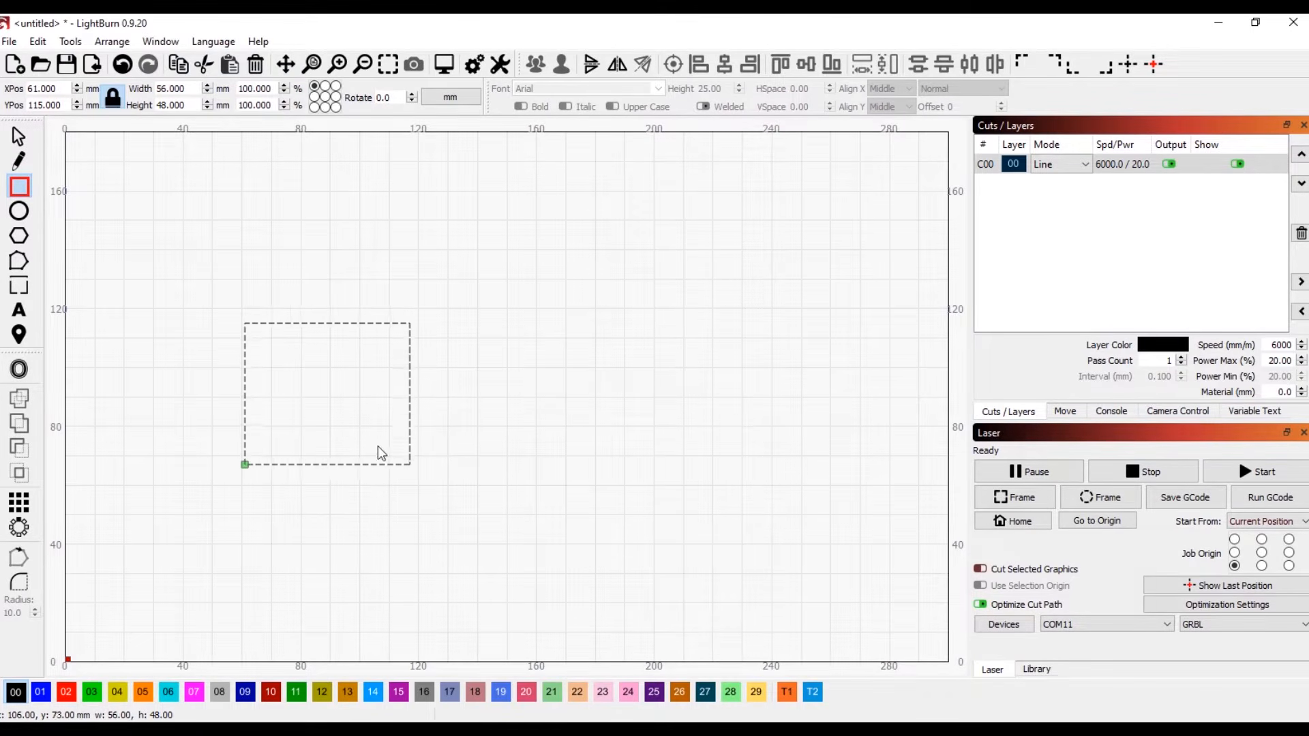
Step: Delete the rectangle and draw two overlapping rectangles, about 47 by 51 mm and 38 by 54 mm
key(Escape)
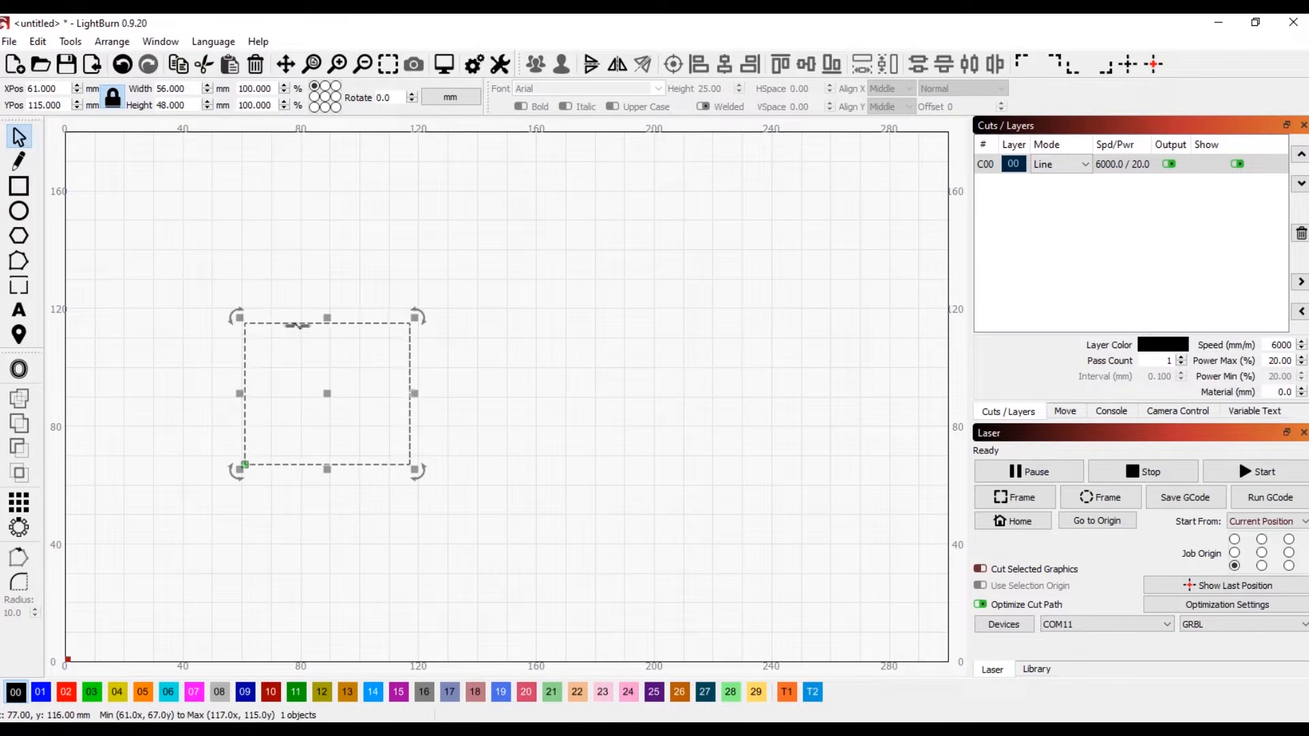
key(Delete)
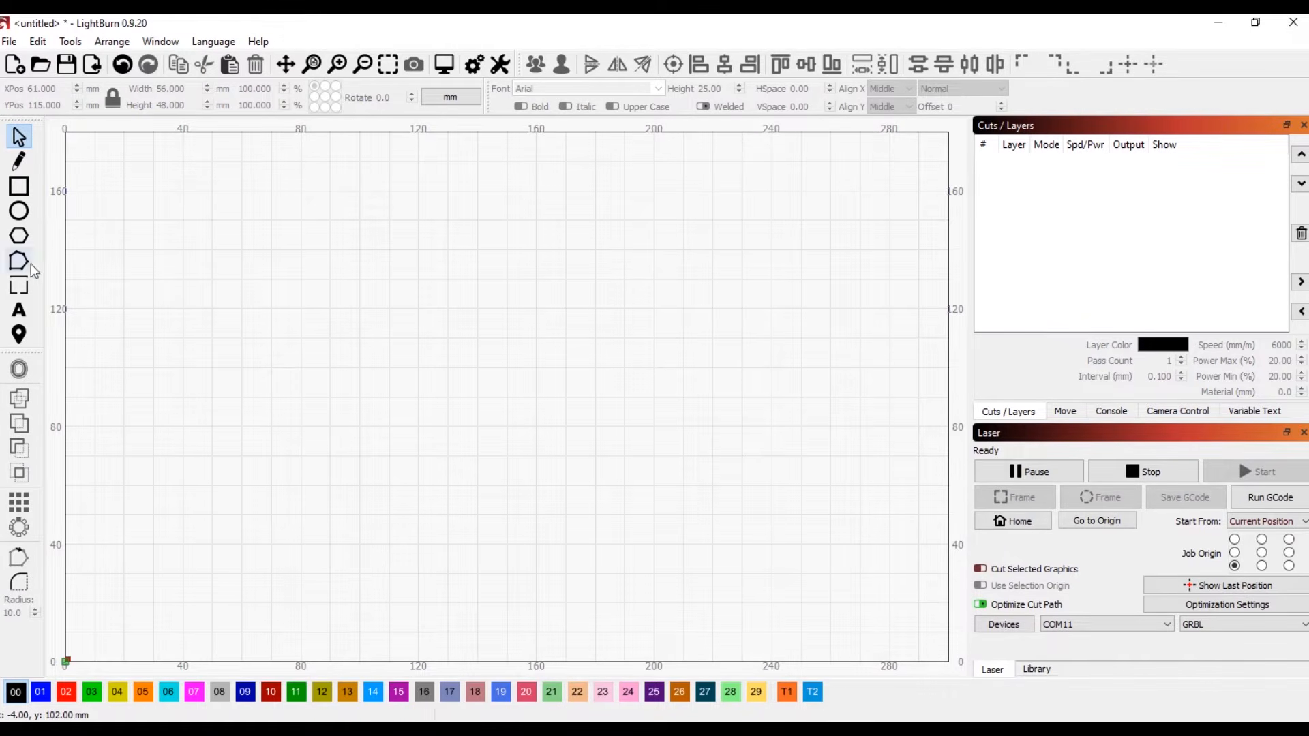
click(18, 186)
drag(220, 329, 360, 479)
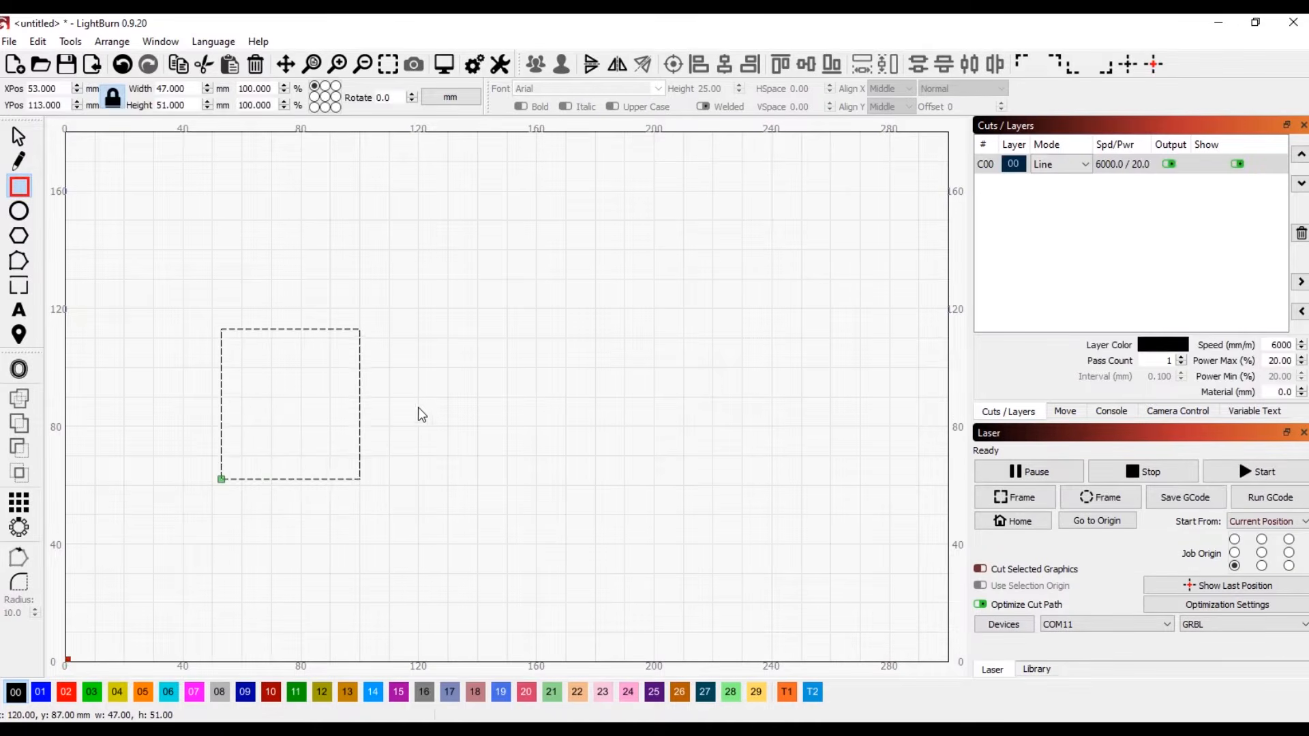
drag(433, 399, 321, 559)
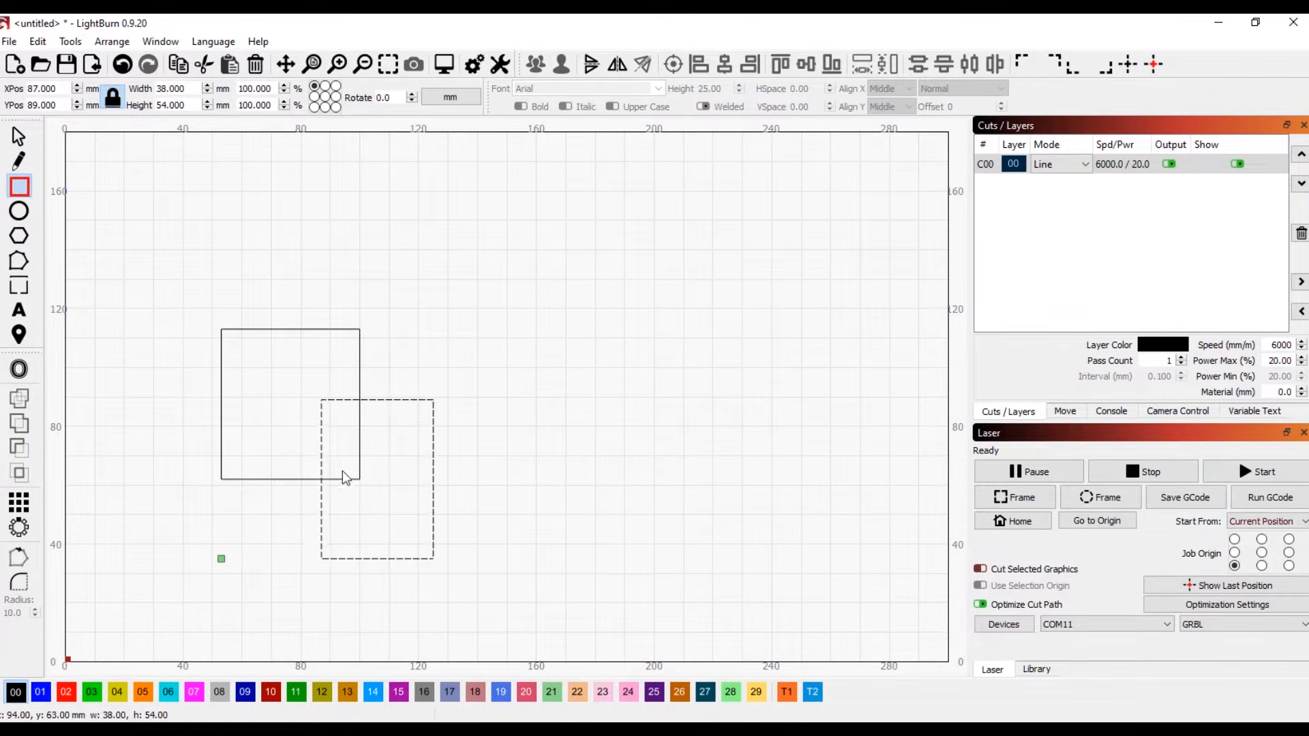
Step: Merge the two overlapping rectangles into one stepped outline, and delete the merged shape
click(16, 139)
drag(181, 282, 472, 595)
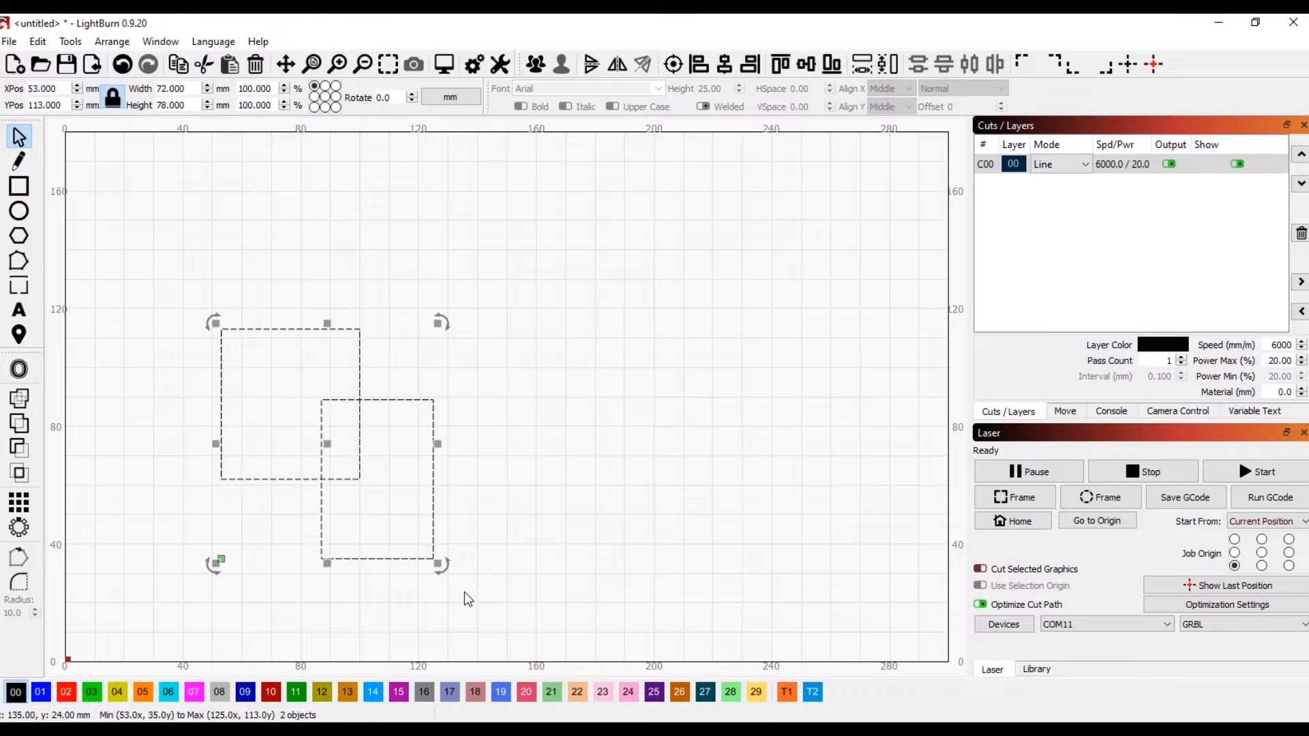
click(23, 402)
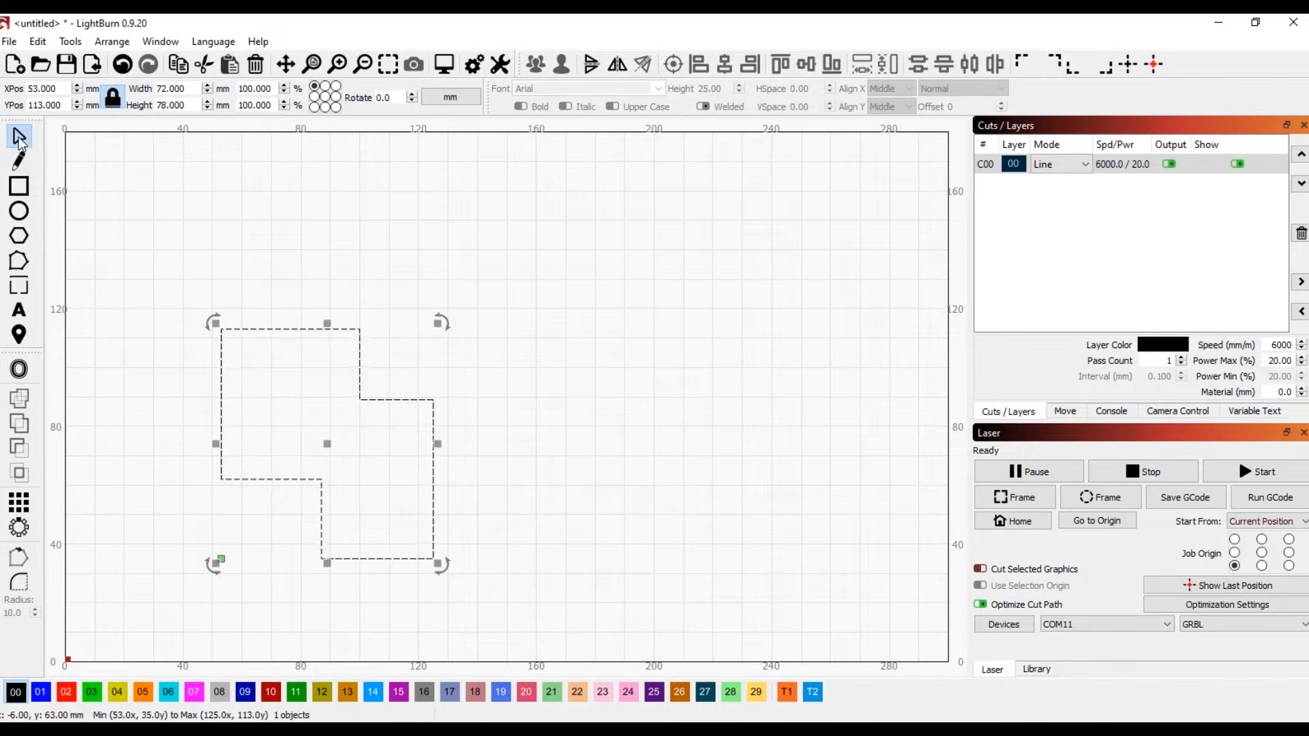
drag(161, 274, 452, 608)
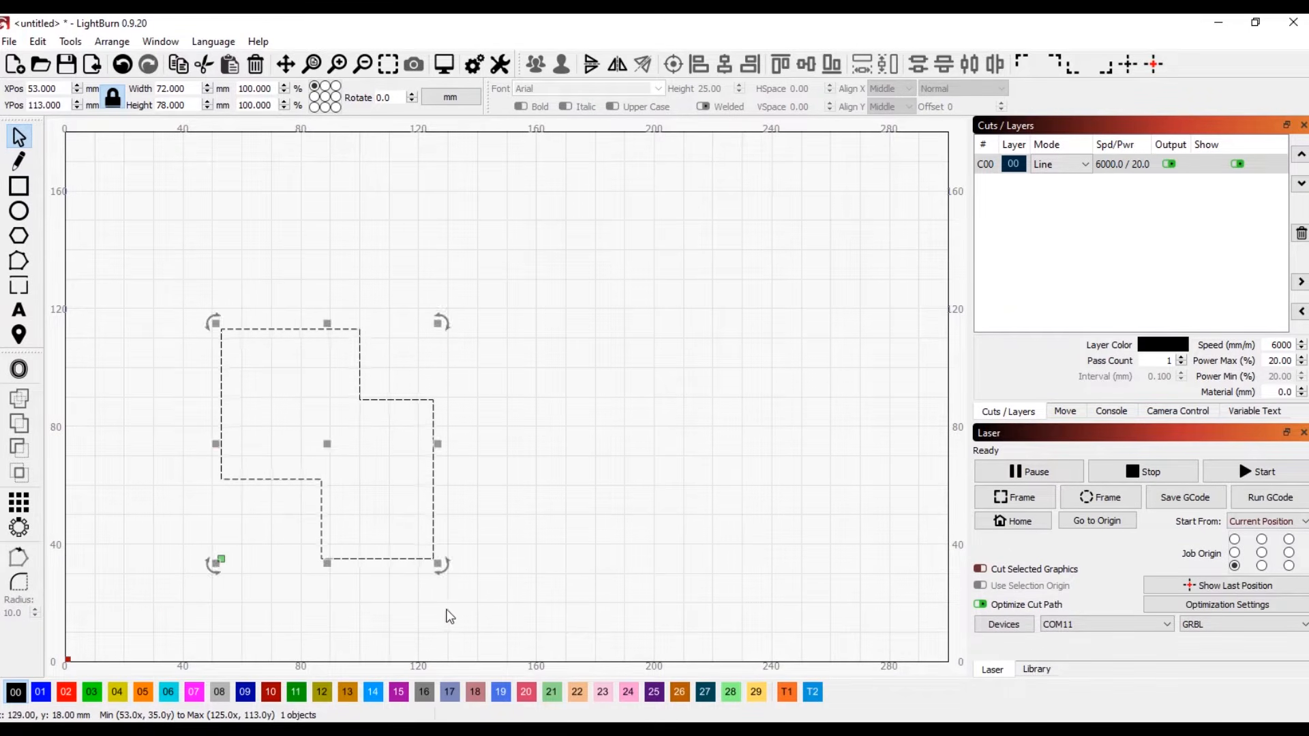
key(Delete)
Step: Draw two overlapping circles, about 85 mm and 94 mm in diameter, with the larger one lower and further right
key(e)
drag(191, 211, 440, 458)
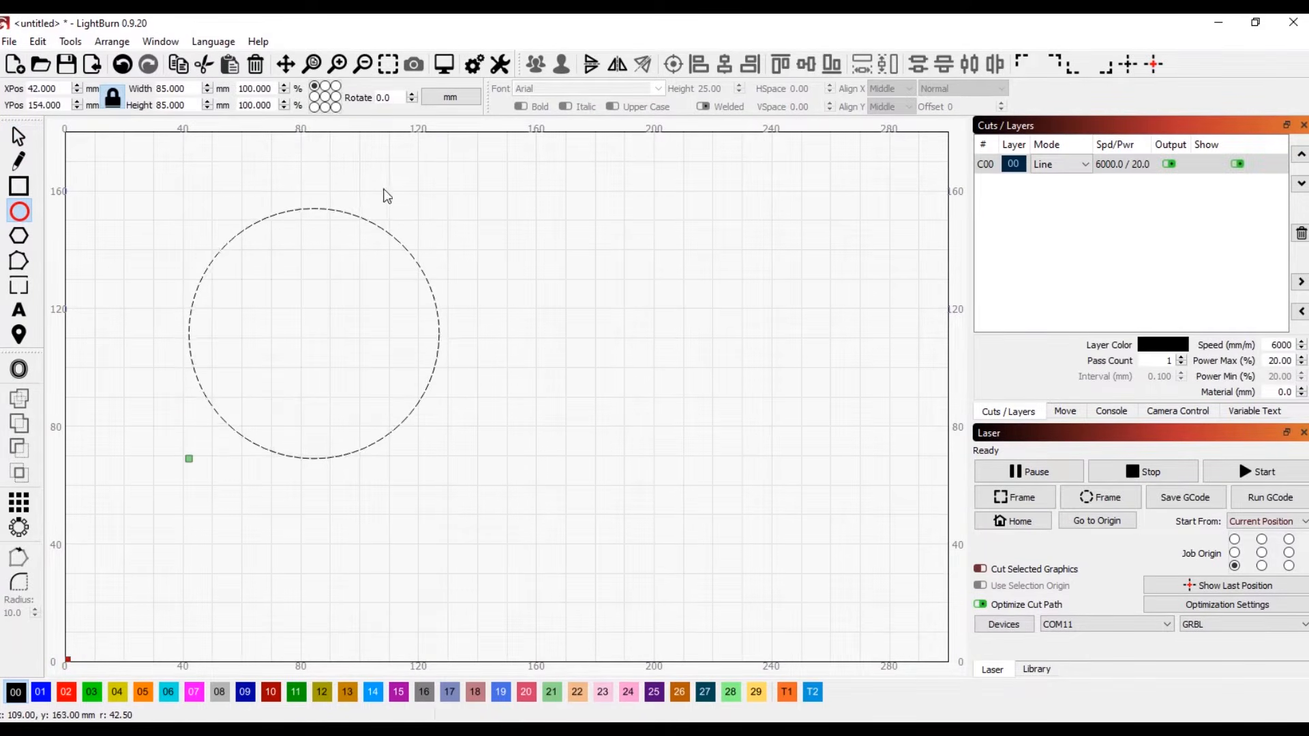
drag(527, 521, 248, 289)
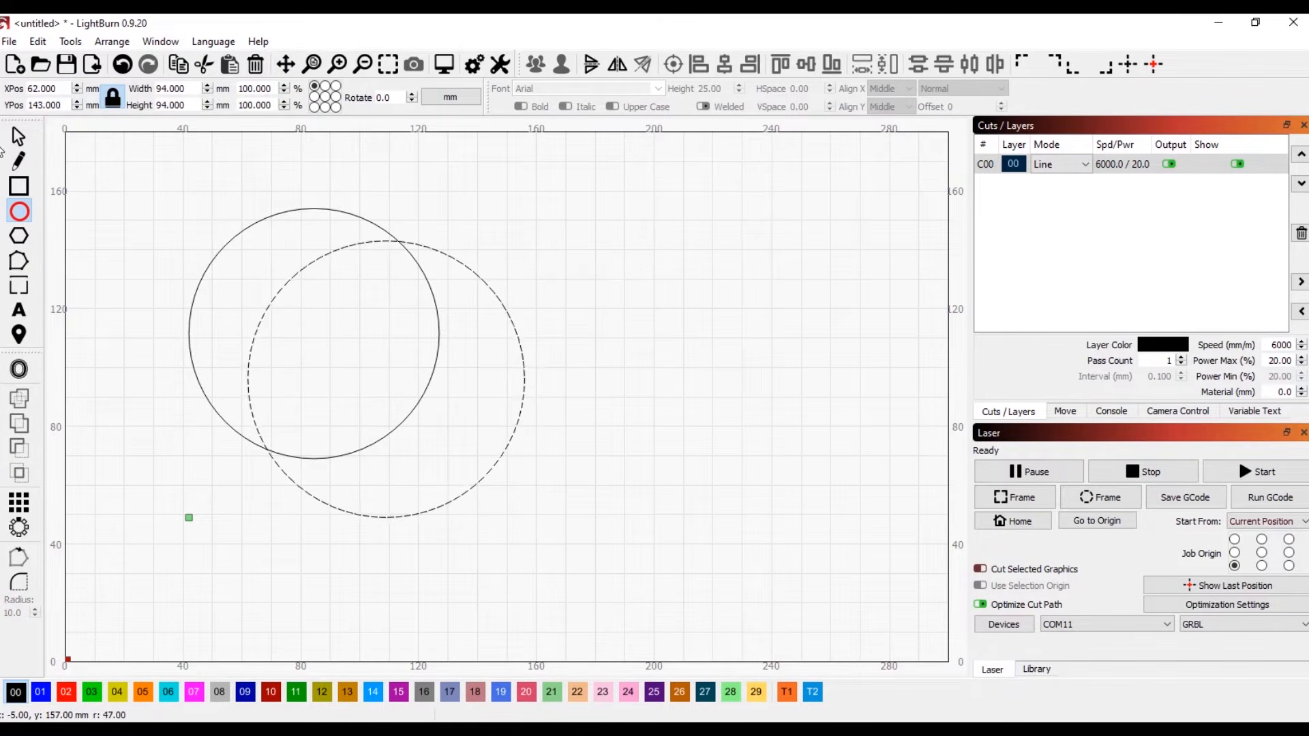
Step: Subtract the larger circle from the smaller one to form a crescent, and delete the crescent
click(19, 136)
drag(162, 207, 534, 535)
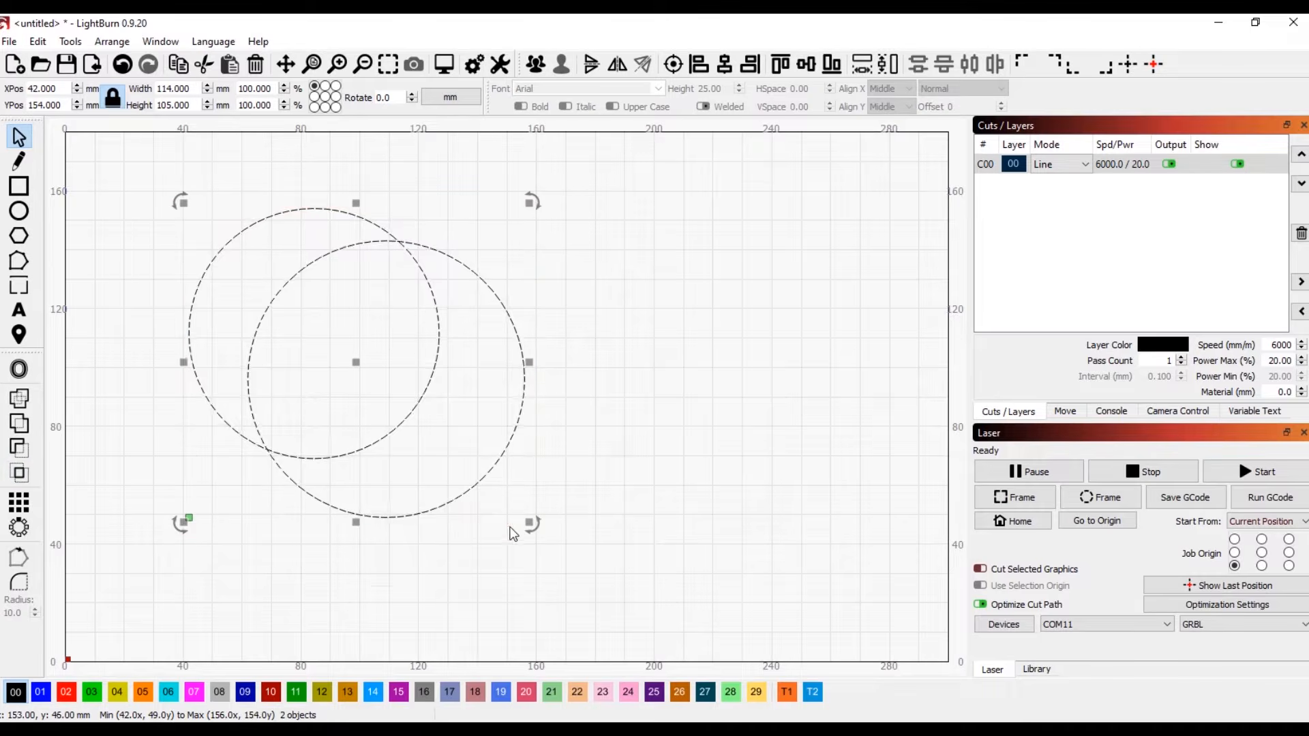
click(20, 448)
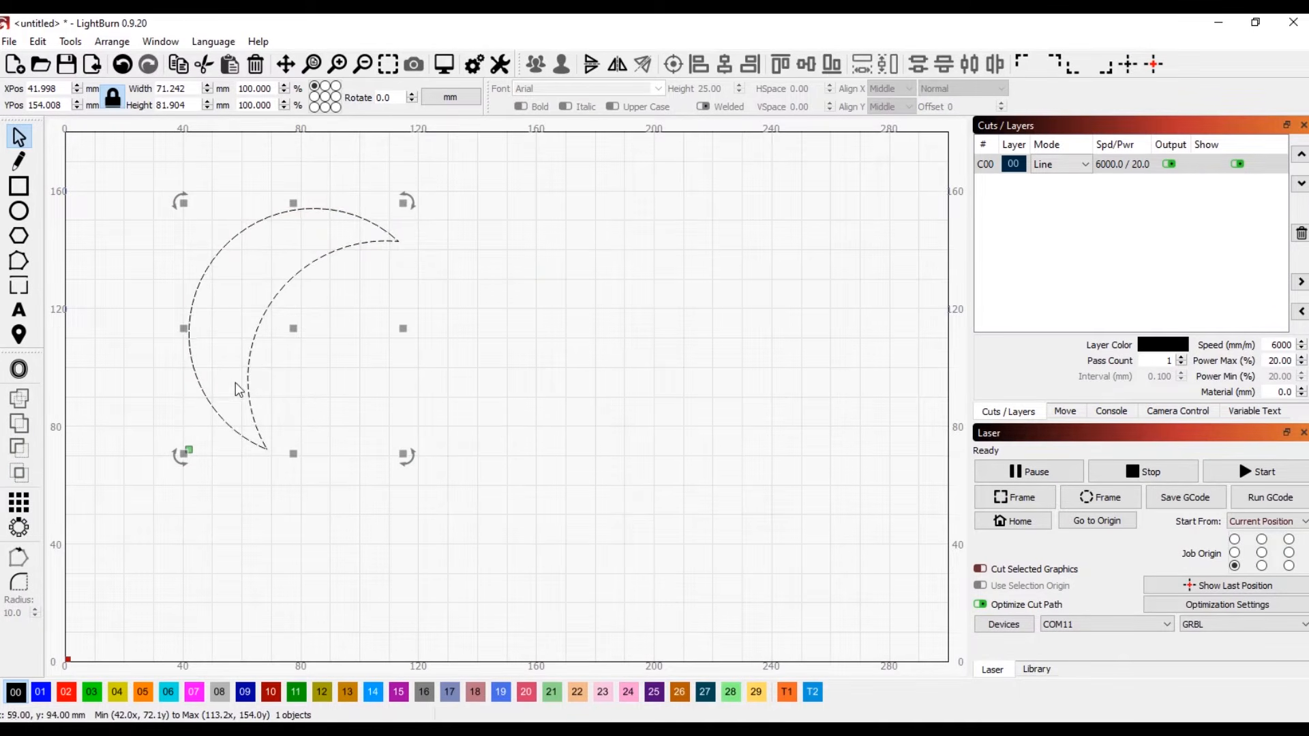
click(232, 255)
click(218, 256)
key(Delete)
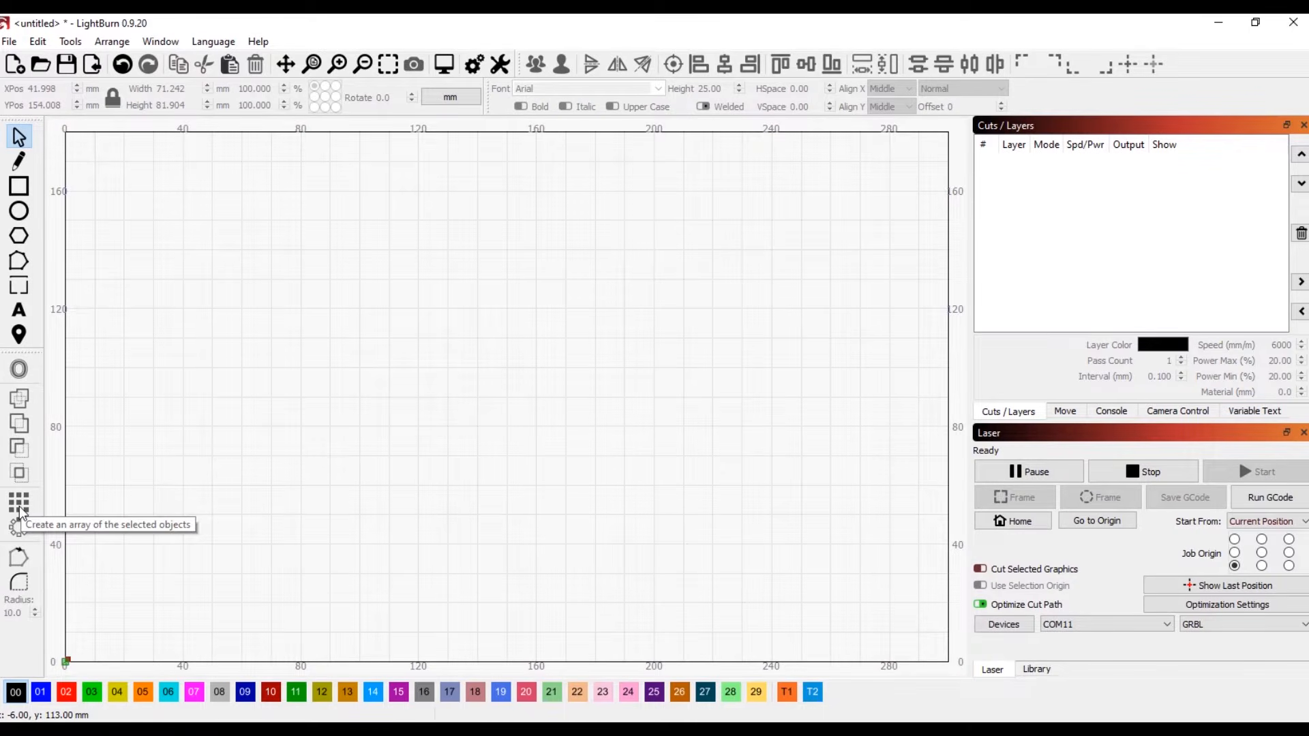
Step: Draw a square about 16 mm wide at about X 40, Y 70 mm, and set up its grid array with 4 columns and 4 rows
click(28, 192)
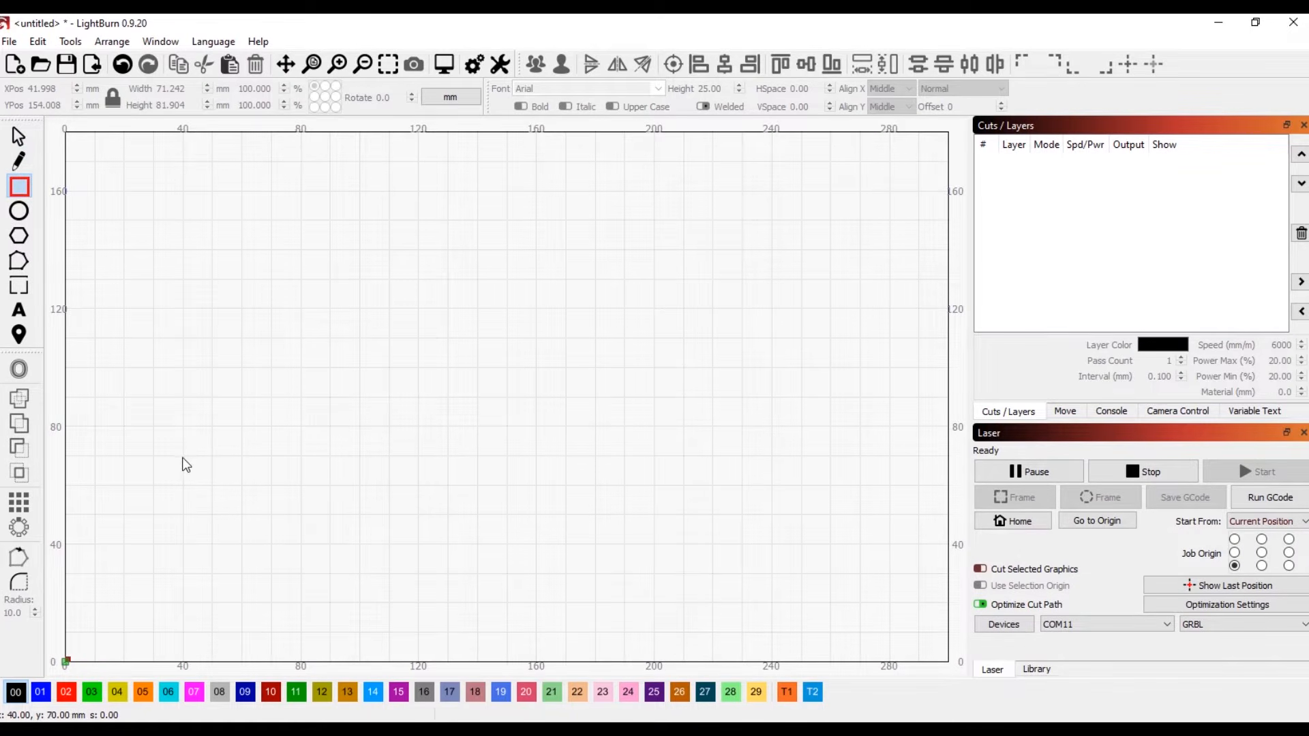
drag(183, 456, 231, 502)
click(19, 502)
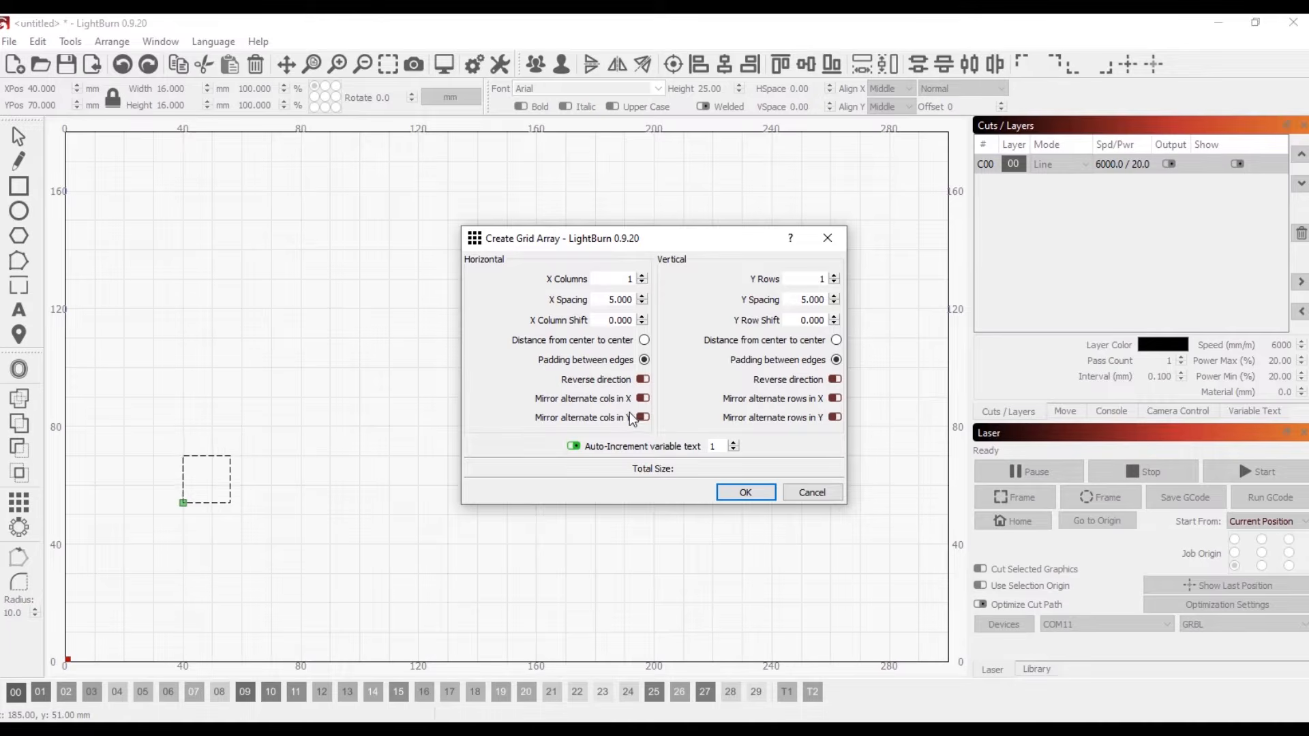
click(643, 276)
click(642, 276)
click(642, 276)
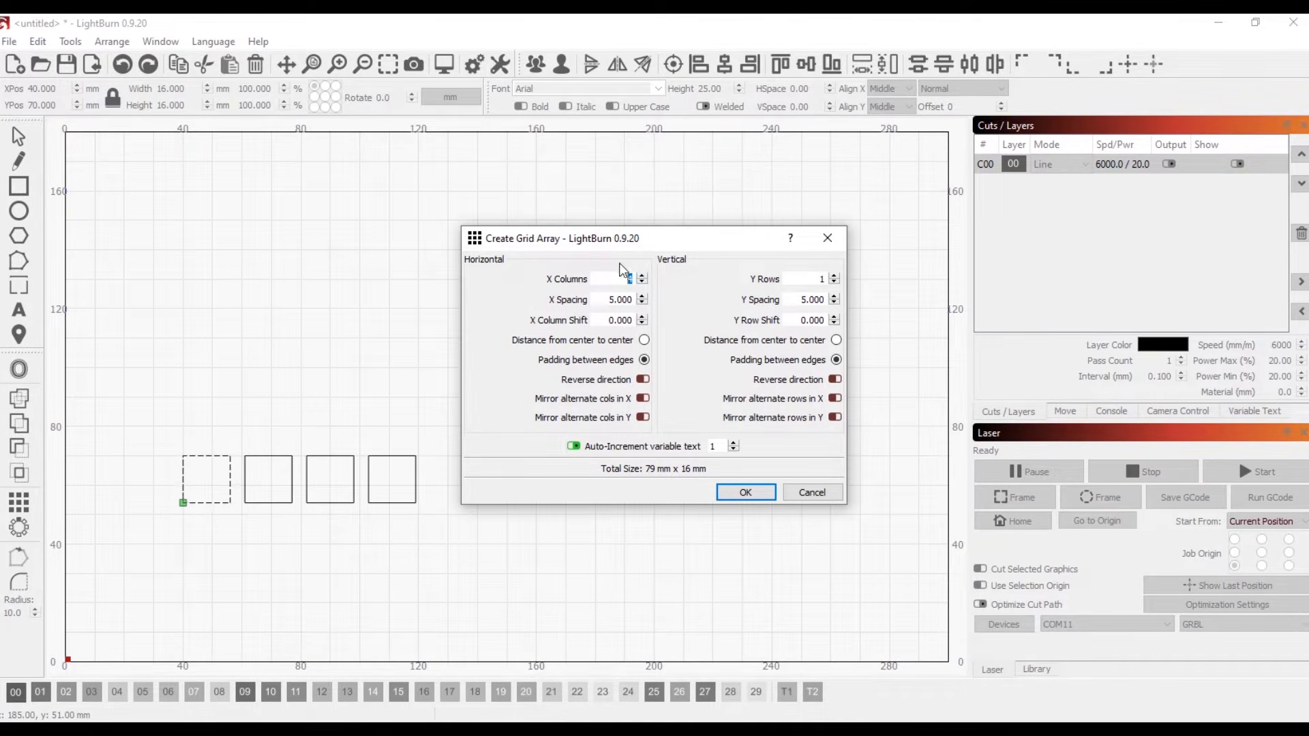
click(833, 275)
click(833, 276)
click(833, 275)
Step: Try an X spacing of 8 mm and a Y spacing of 9 mm for the grid array, without applying it
click(642, 297)
click(643, 297)
click(642, 297)
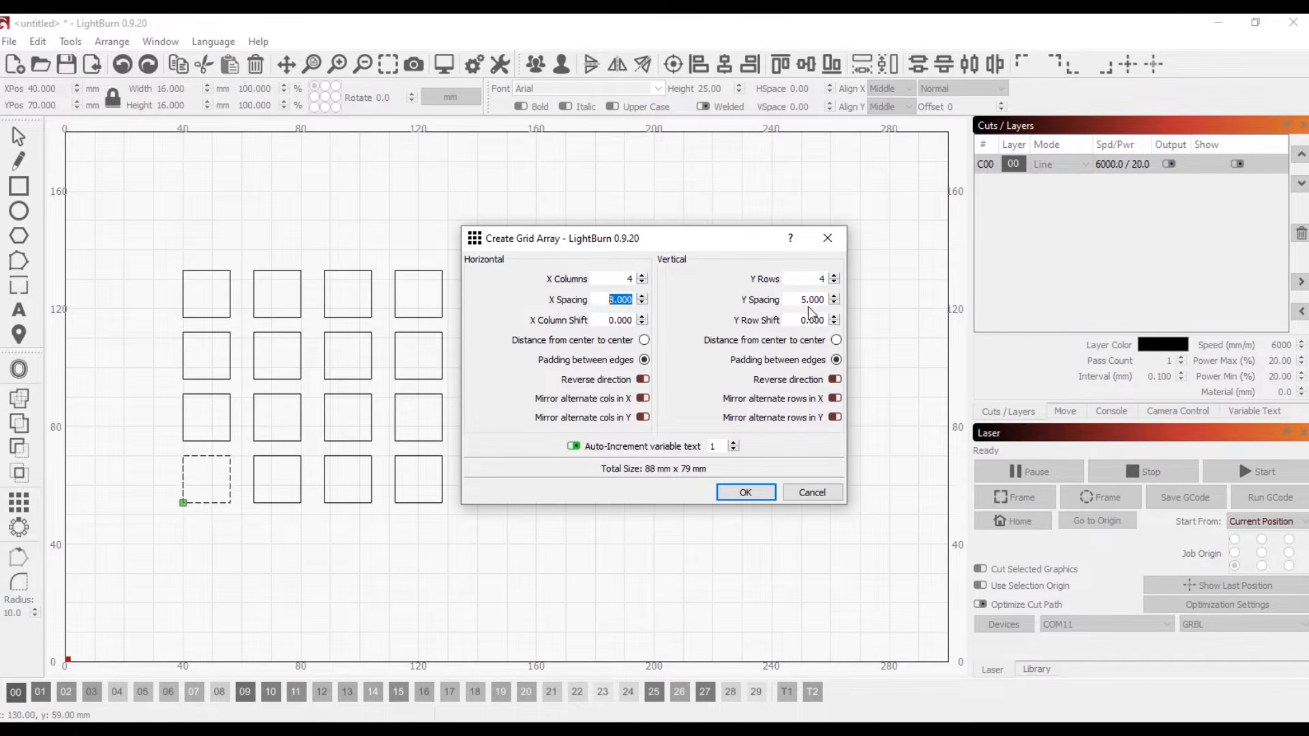
click(833, 297)
click(833, 296)
click(834, 296)
click(833, 297)
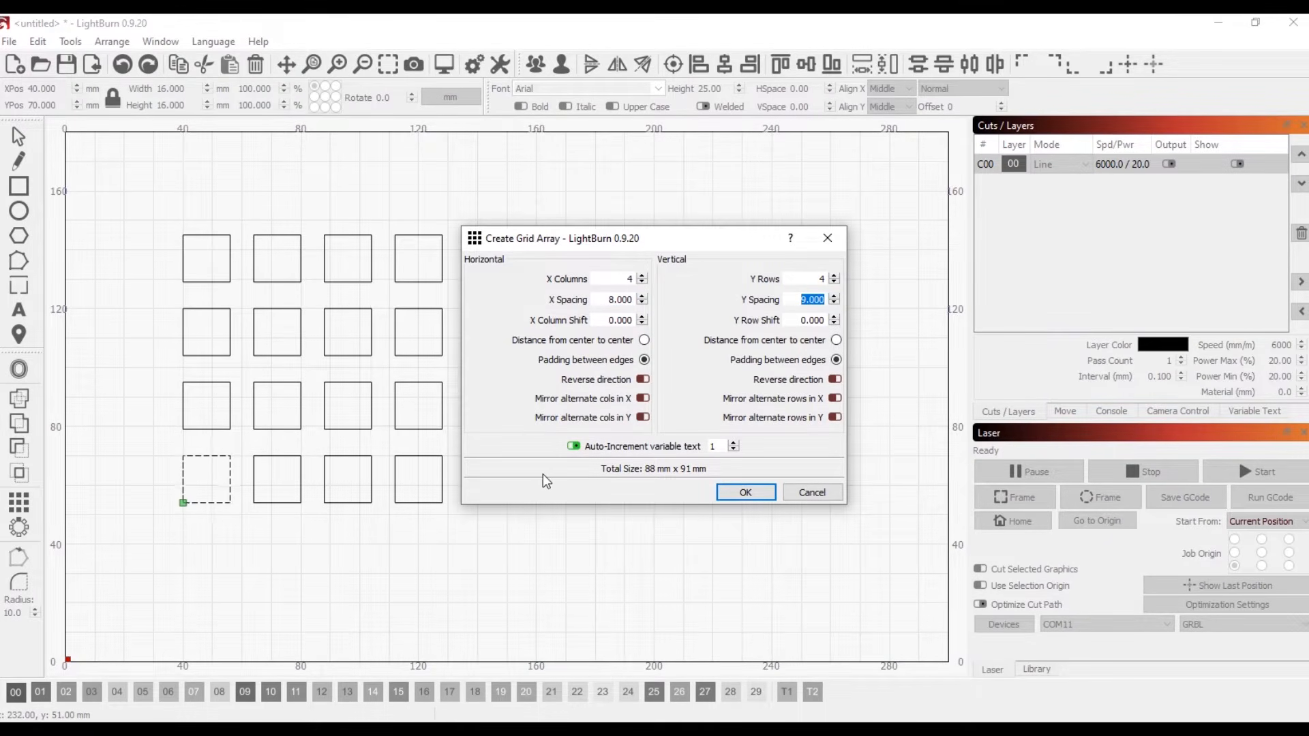
click(811, 492)
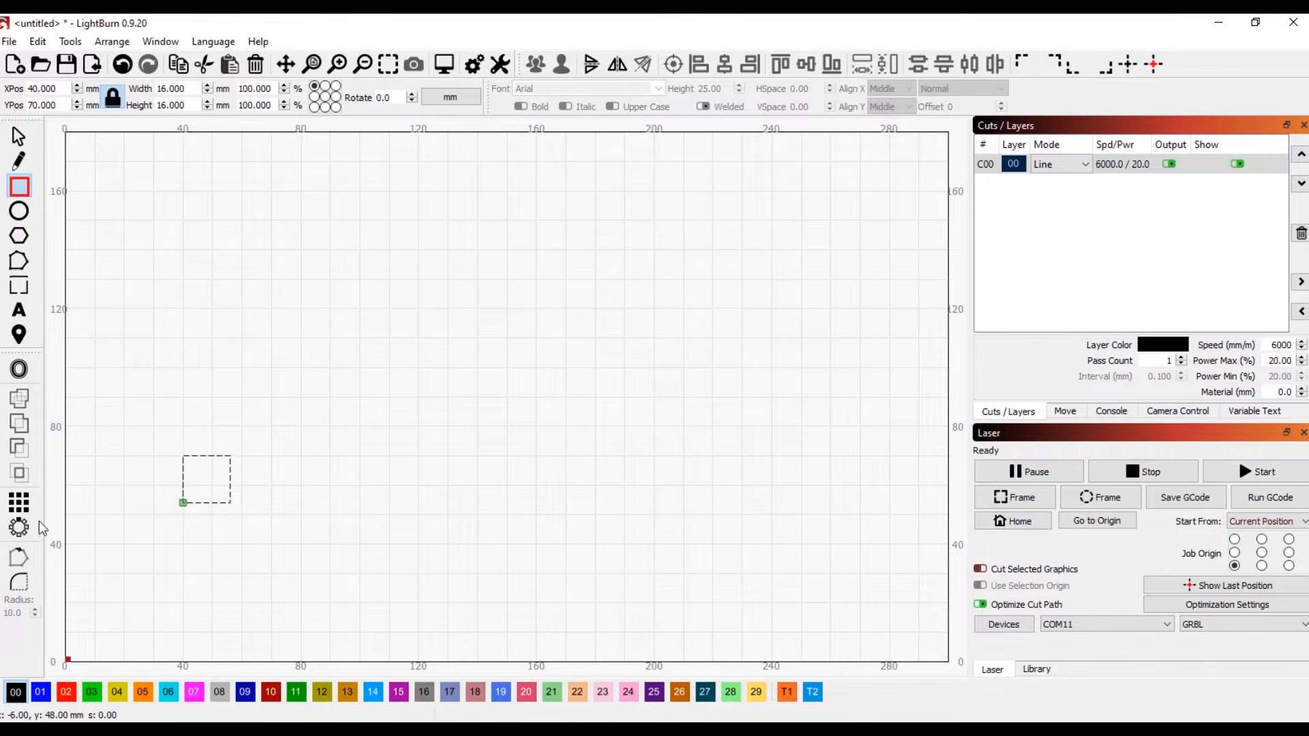
Step: Start a circular array of the square with 8 copies and set the array's centre X to 10 mm
click(14, 532)
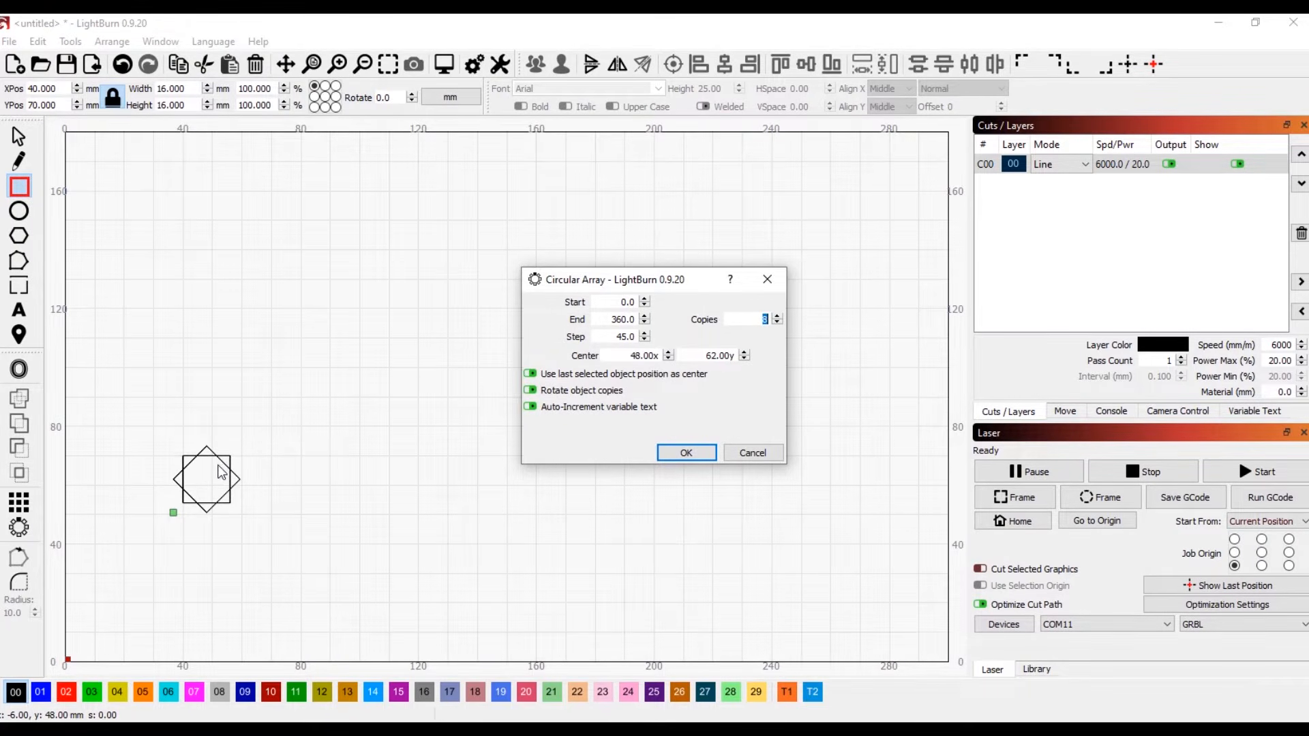
click(669, 353)
click(669, 353)
click(669, 353)
click(669, 353)
click(669, 353)
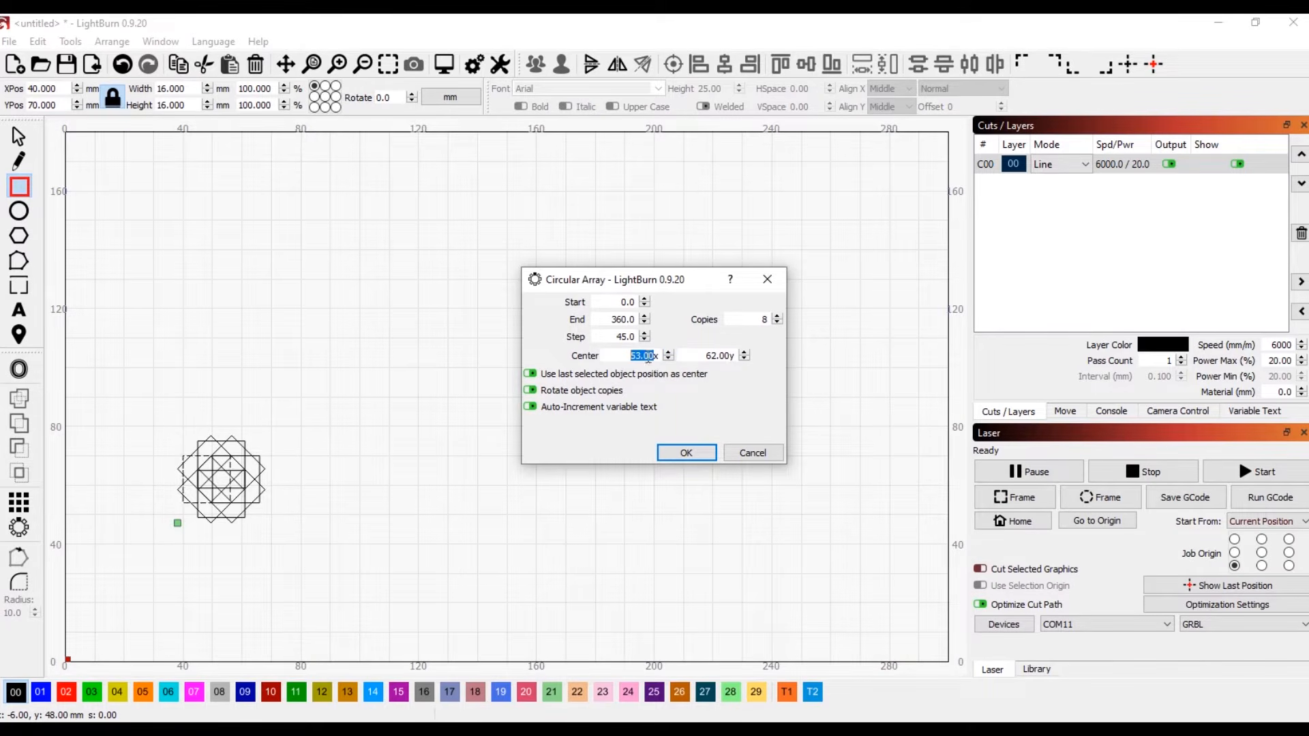
text(10x)
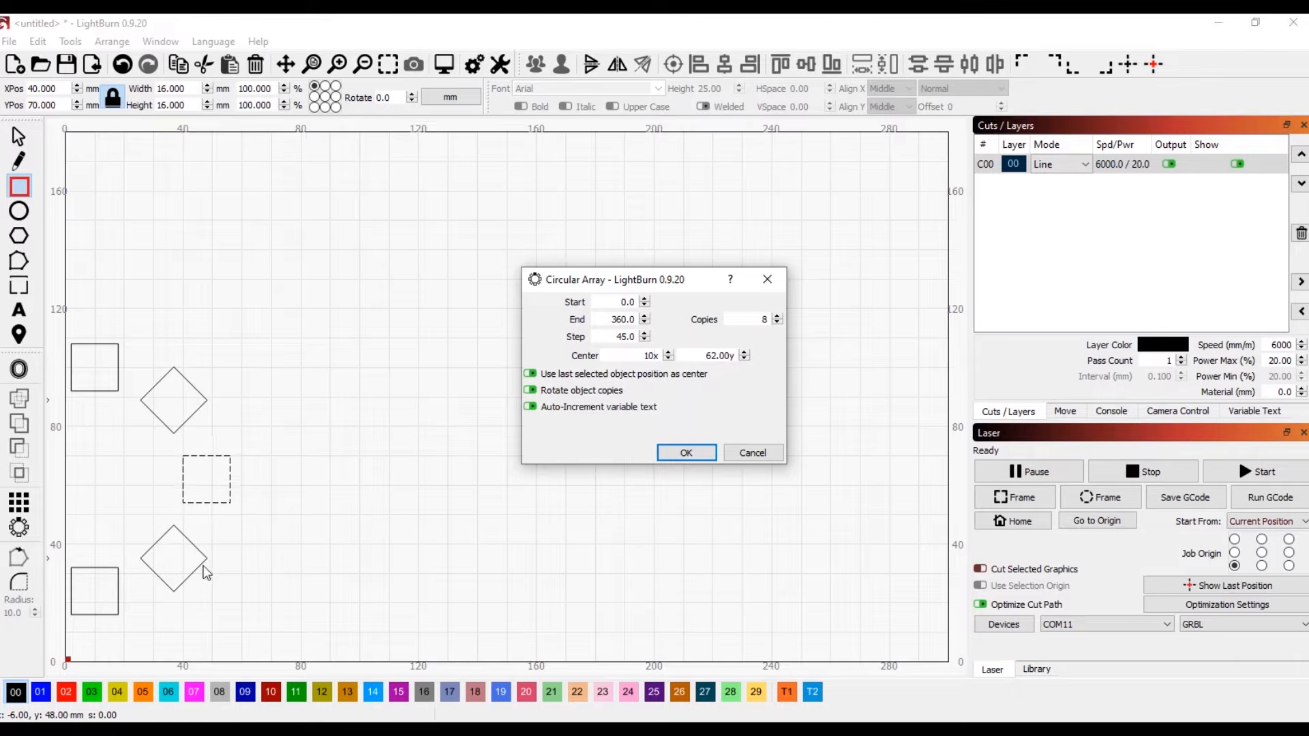
Step: Try a centre Y of 94 mm for the circular array without applying it, and delete the square
click(745, 351)
click(745, 351)
click(744, 352)
click(744, 352)
click(746, 353)
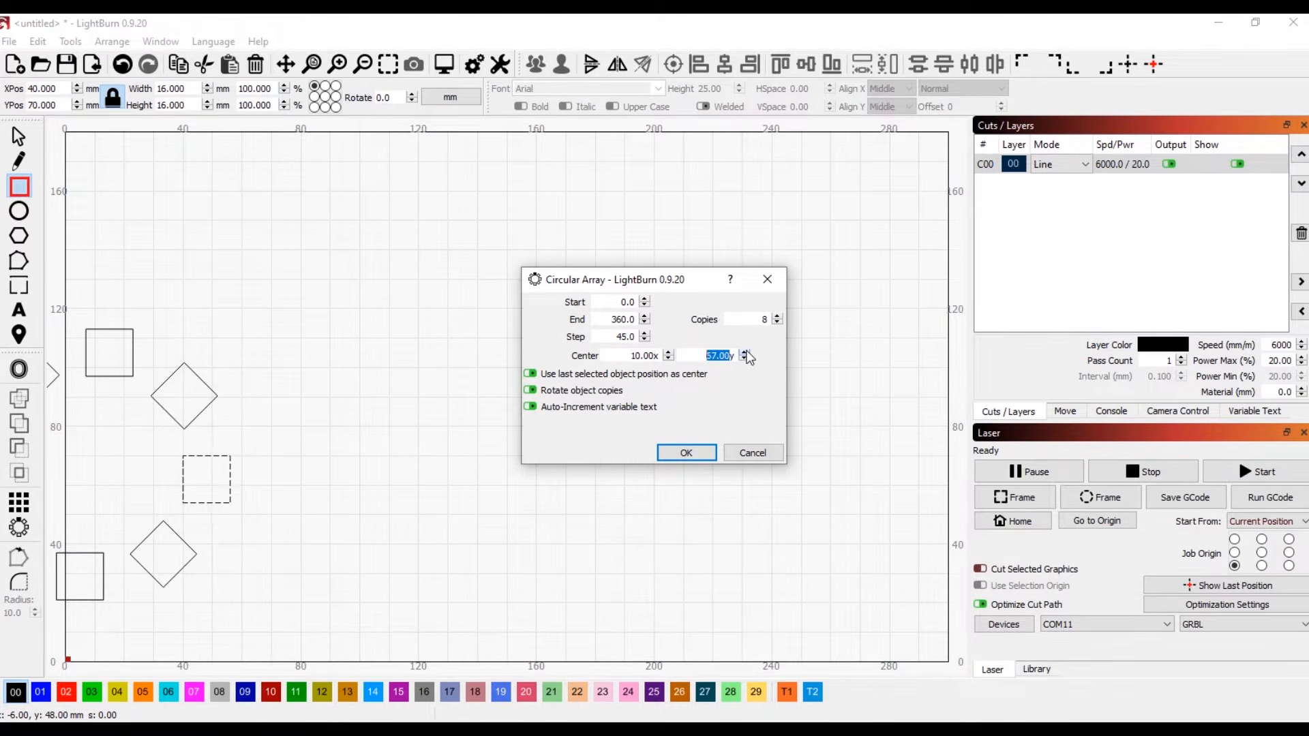
click(745, 352)
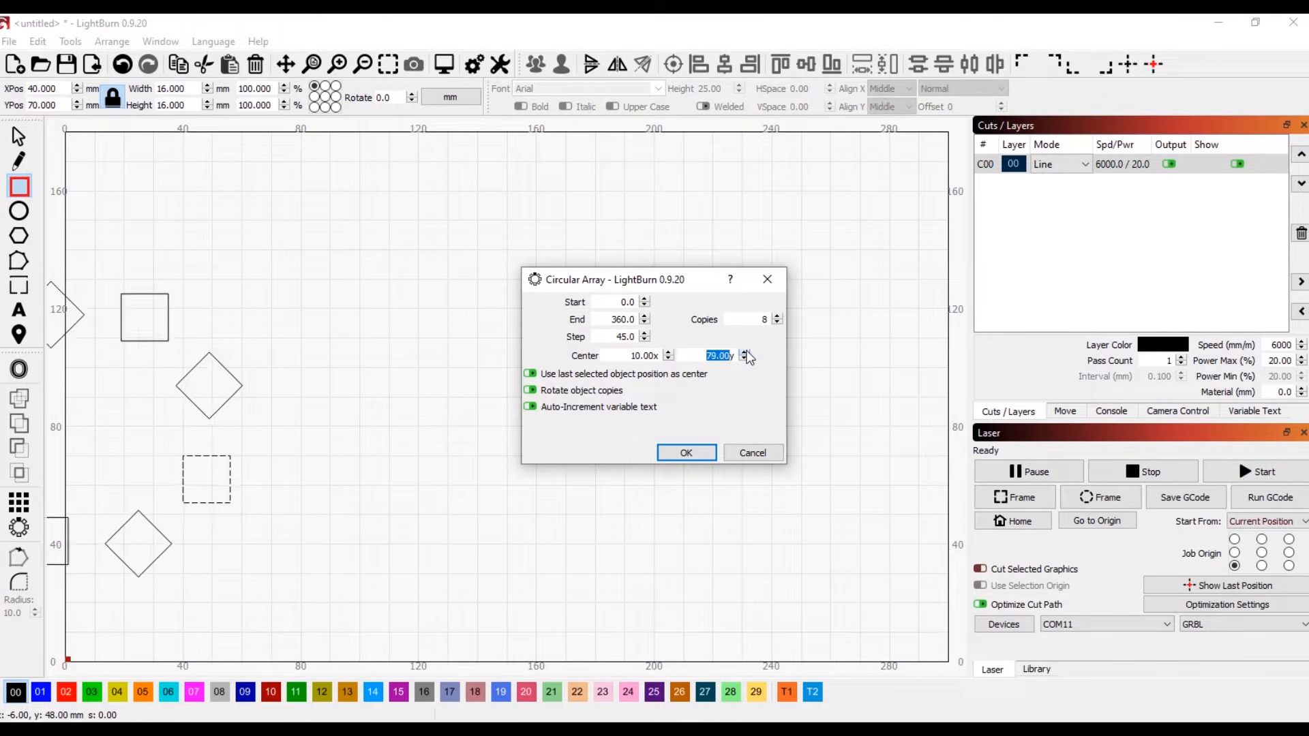
click(744, 352)
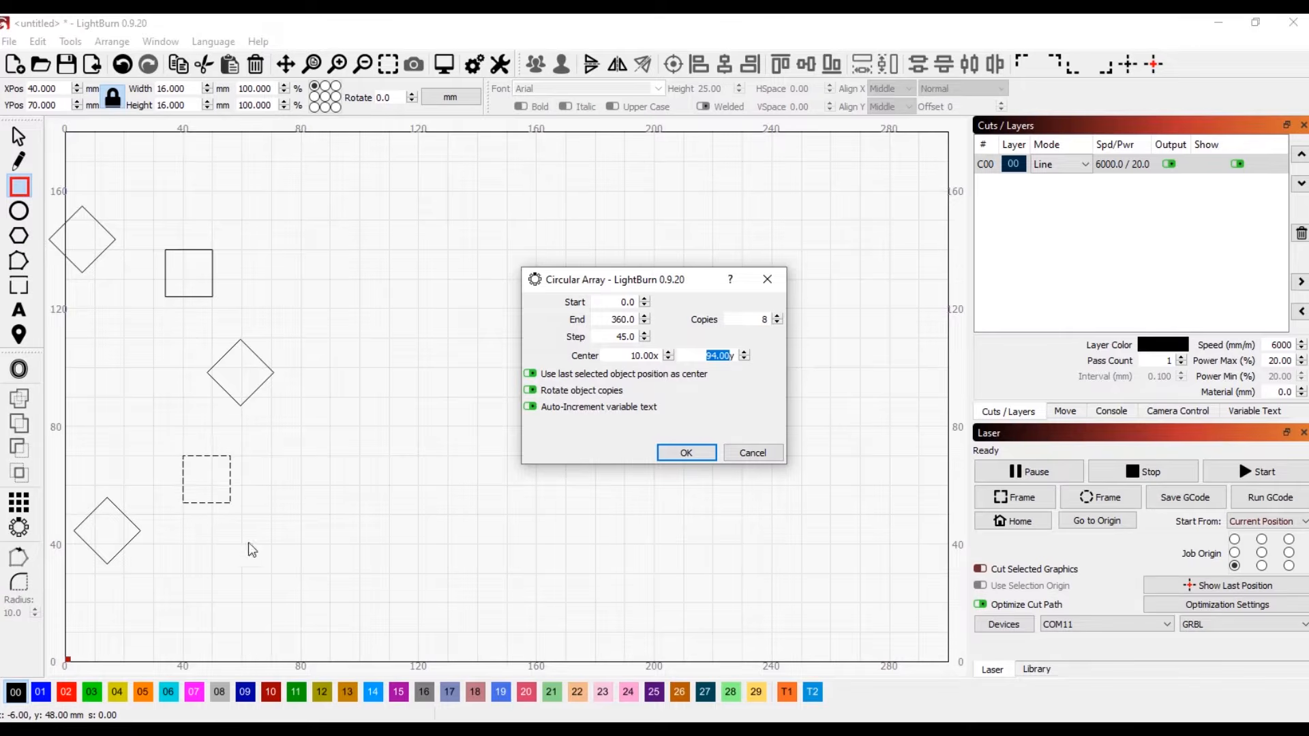
click(757, 453)
key(Delete)
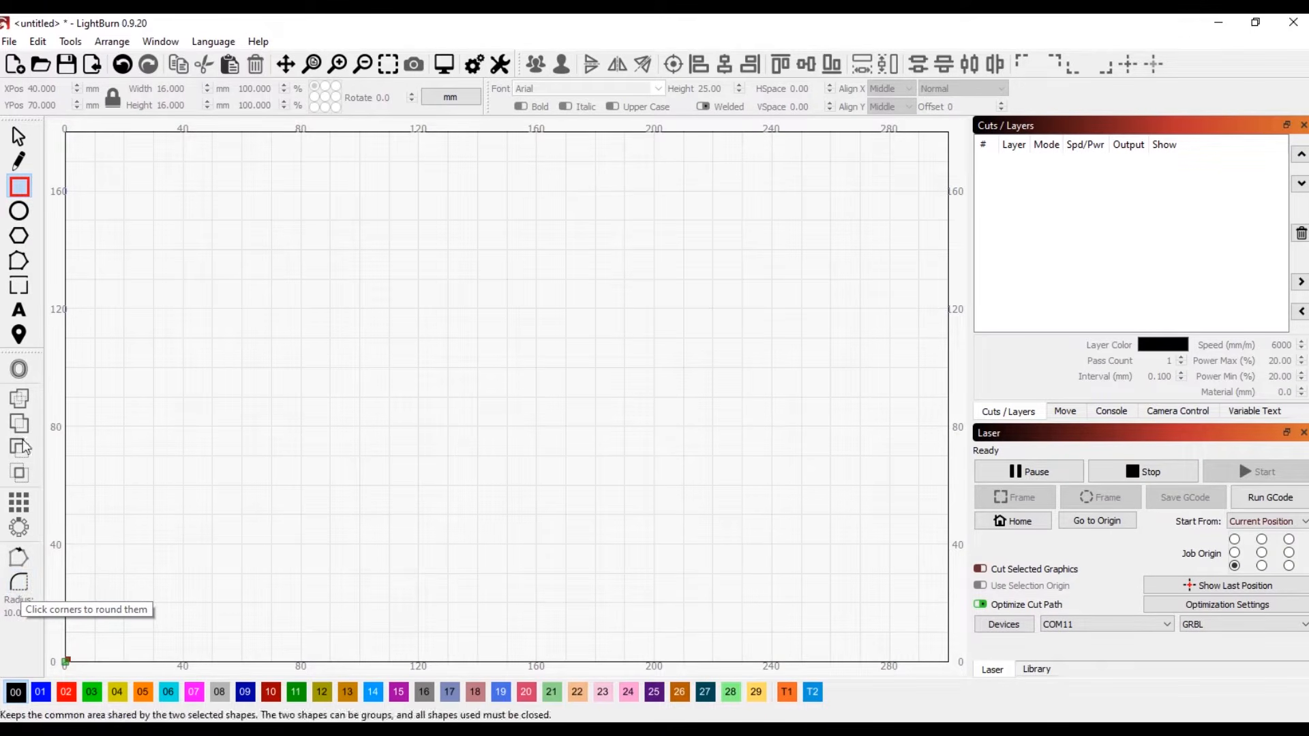
Step: Draw a rectangle about 61 × 58 mm at about X 67, Y 121 mm, and set the corner-rounding radius to 23 mm
drag(264, 304, 442, 476)
click(22, 585)
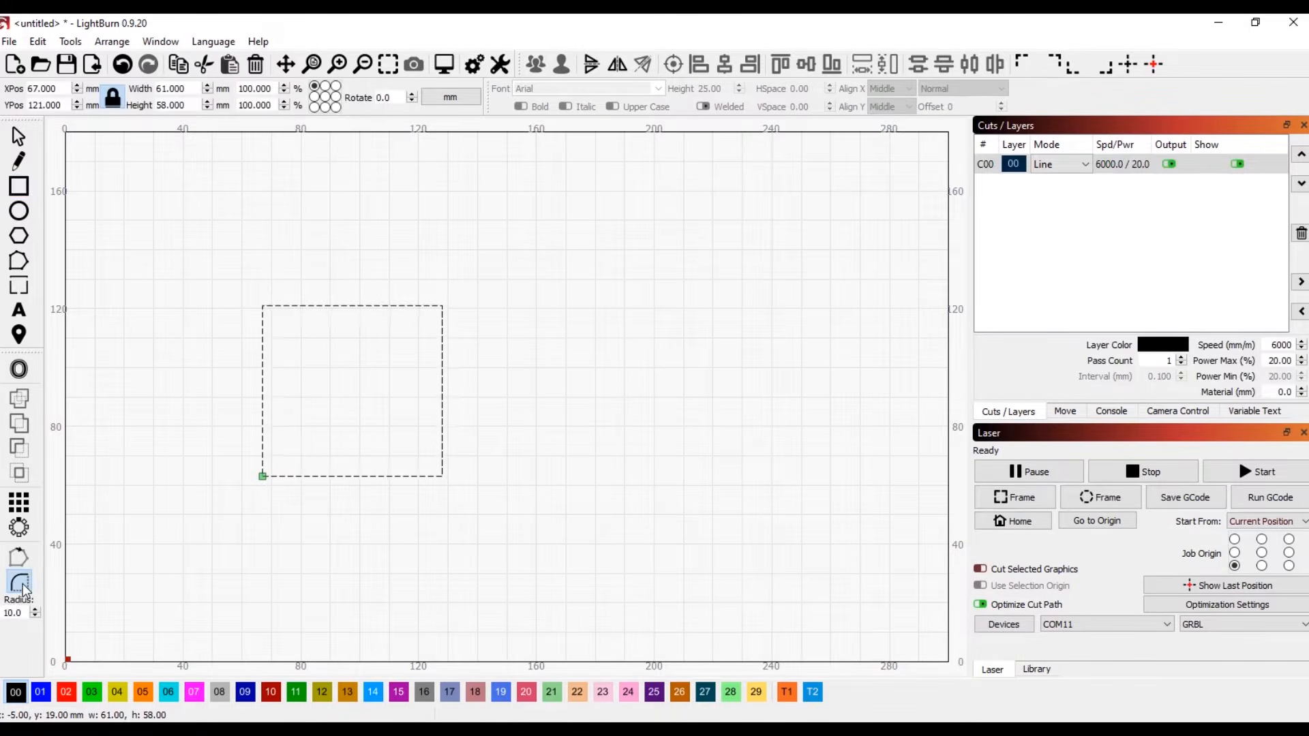
click(35, 609)
click(35, 609)
click(35, 609)
click(34, 609)
click(35, 609)
click(34, 609)
click(35, 608)
click(35, 609)
click(35, 608)
click(35, 608)
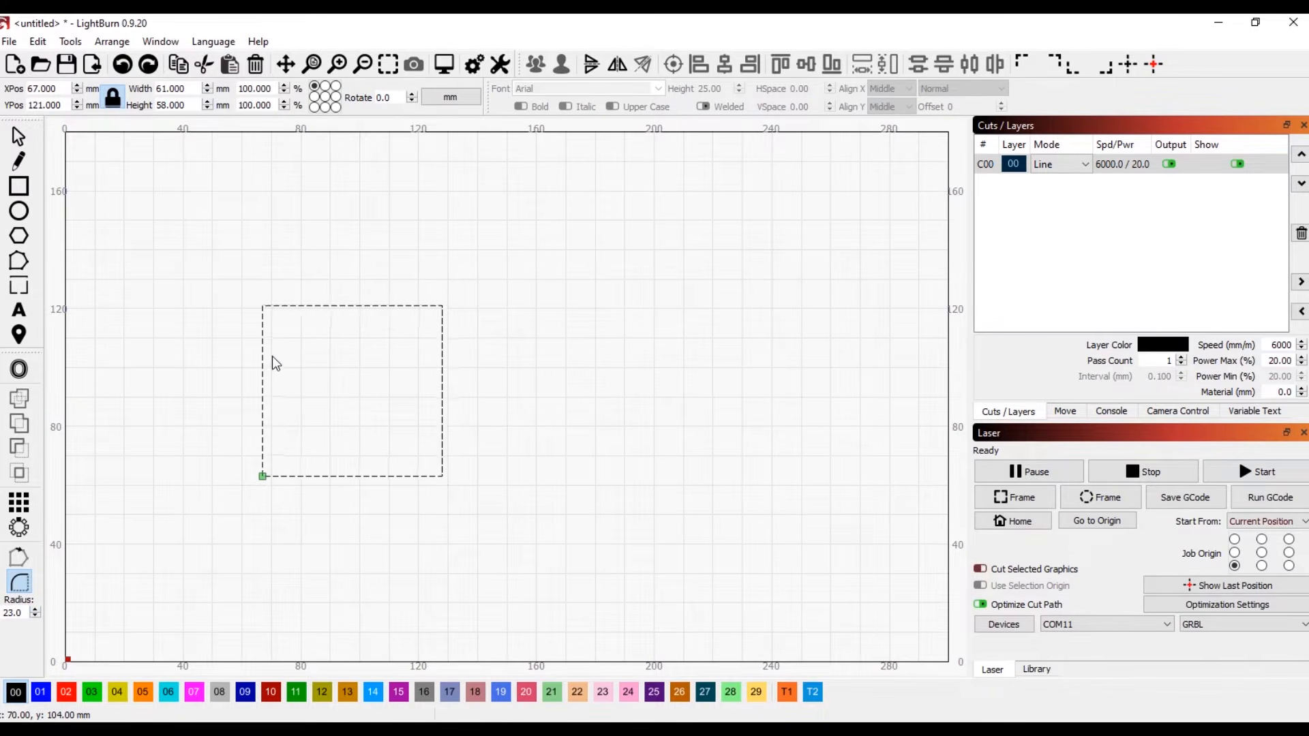
Step: Round the rectangle's upper-left and lower-right corners, and delete the shape
click(269, 313)
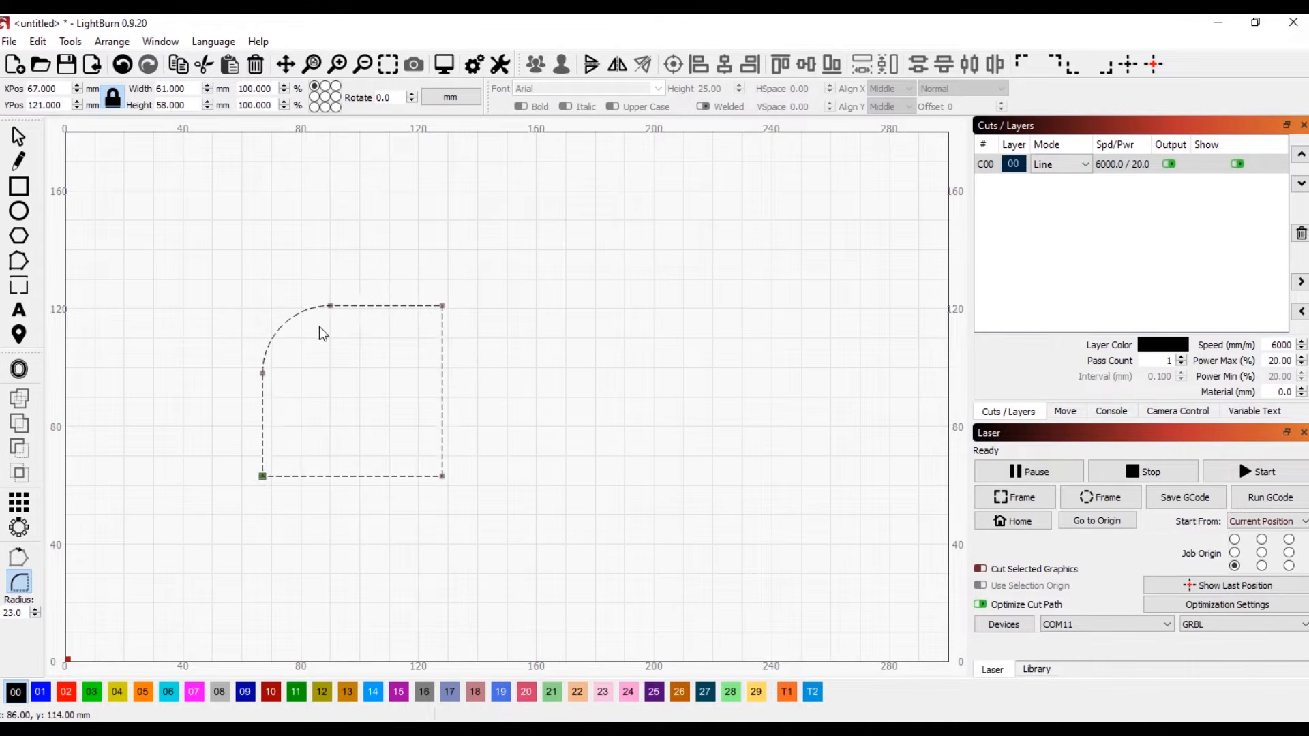
click(449, 480)
click(18, 137)
key(Delete)
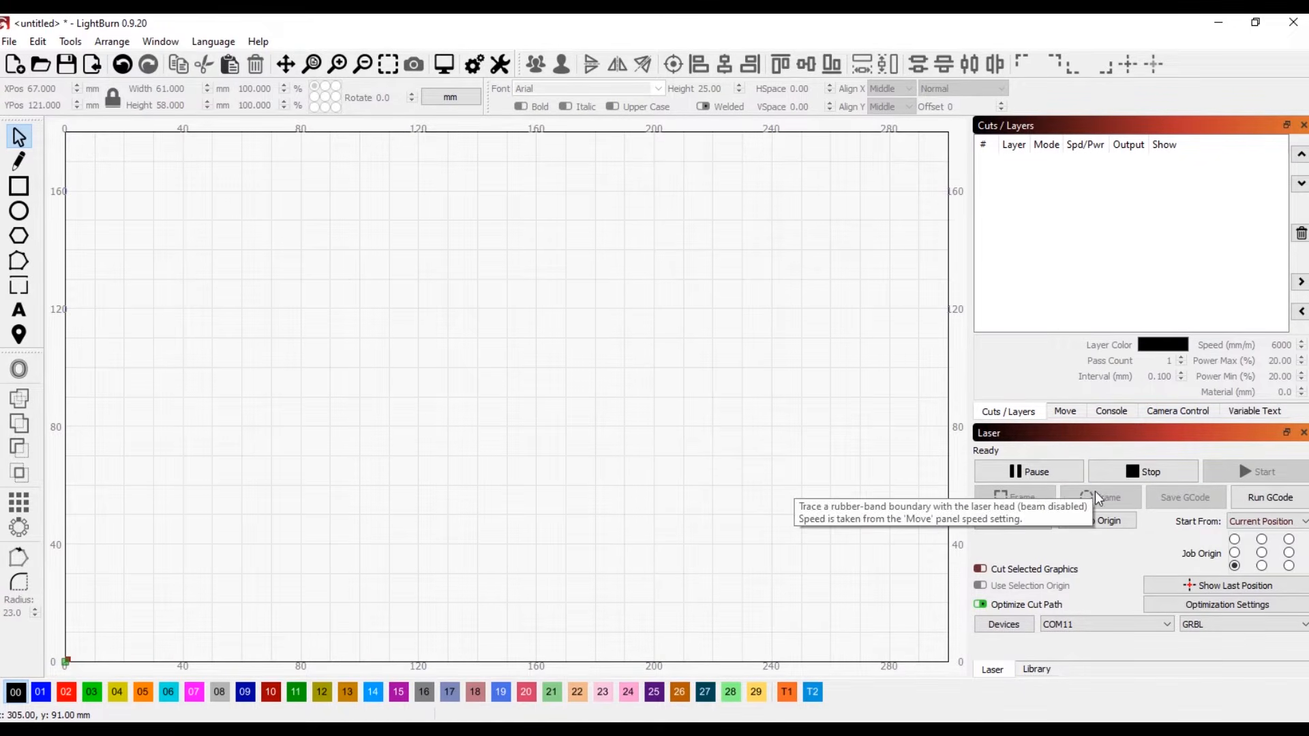
Step: Draw a rectangle about 56 × 67 mm at about X 39, Y 156 mm, and set its layer mode to Fill
click(19, 186)
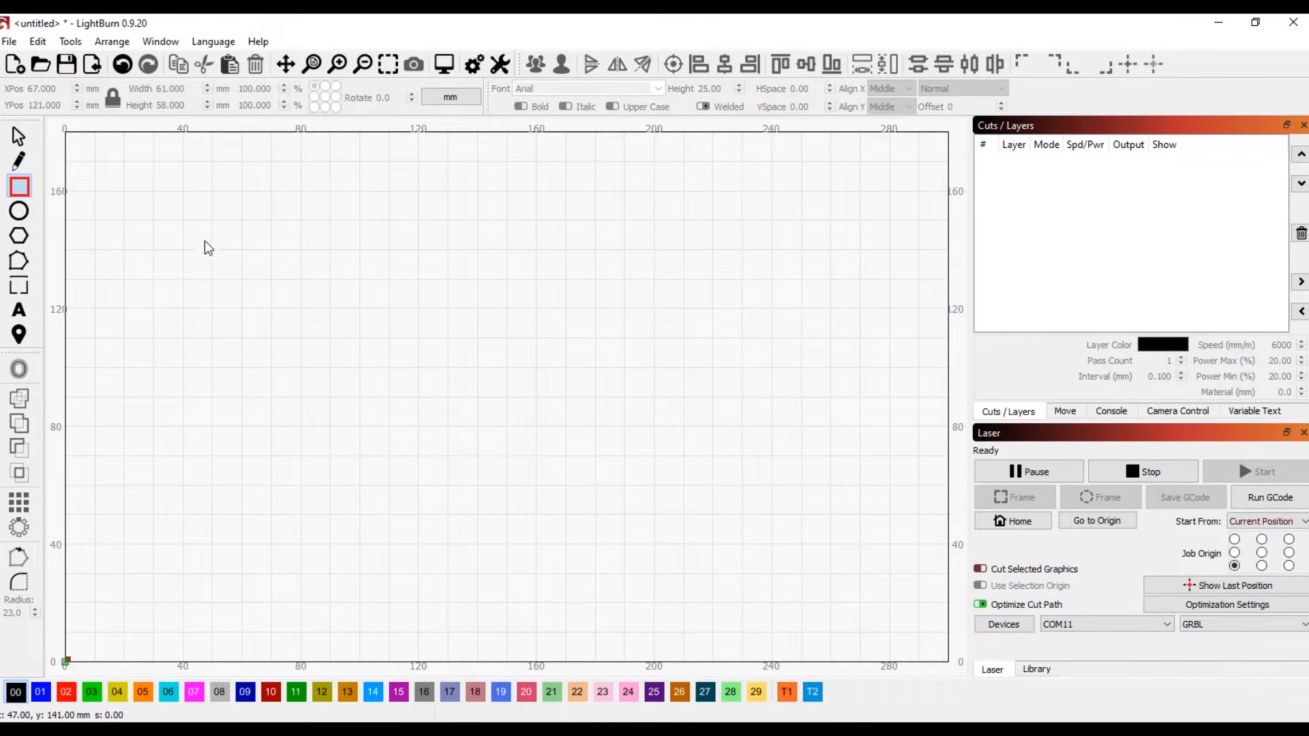
mouse_move(180, 203)
mouse_down()
mouse_move(205, 272)
mouse_move(346, 400)
mouse_up()
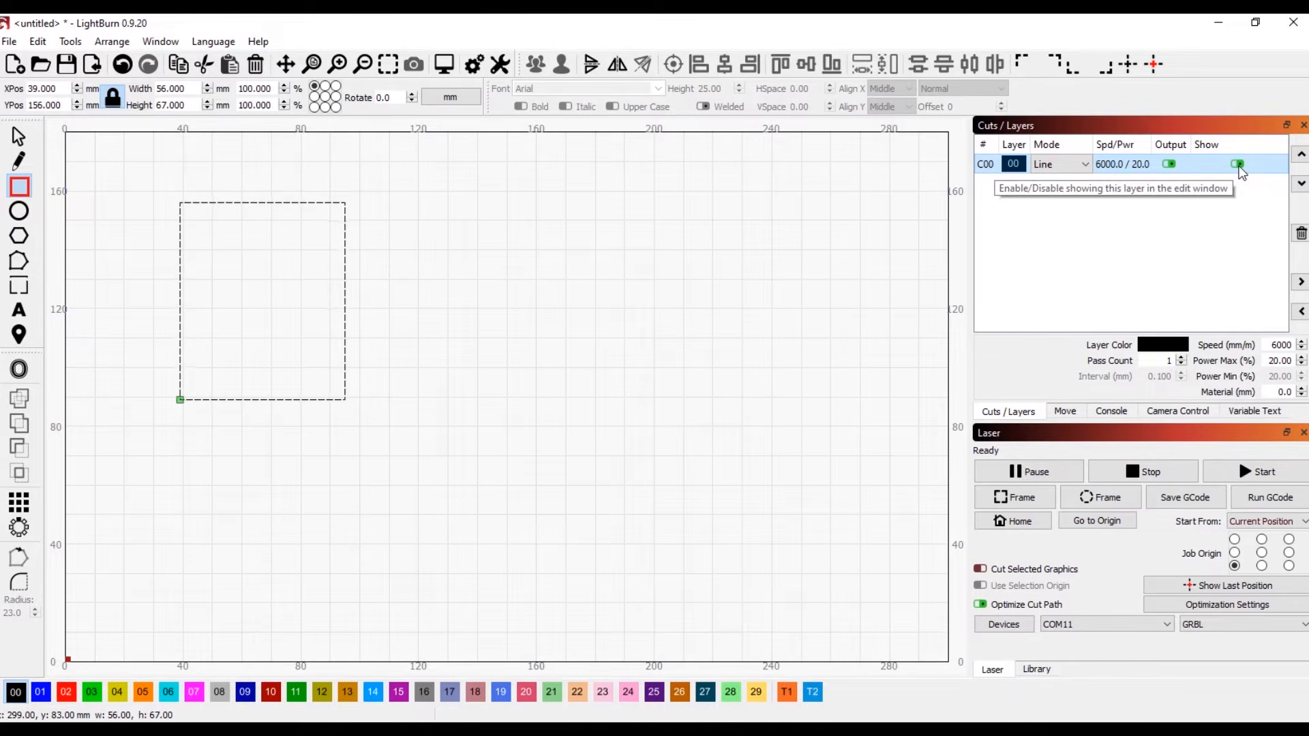
click(1084, 166)
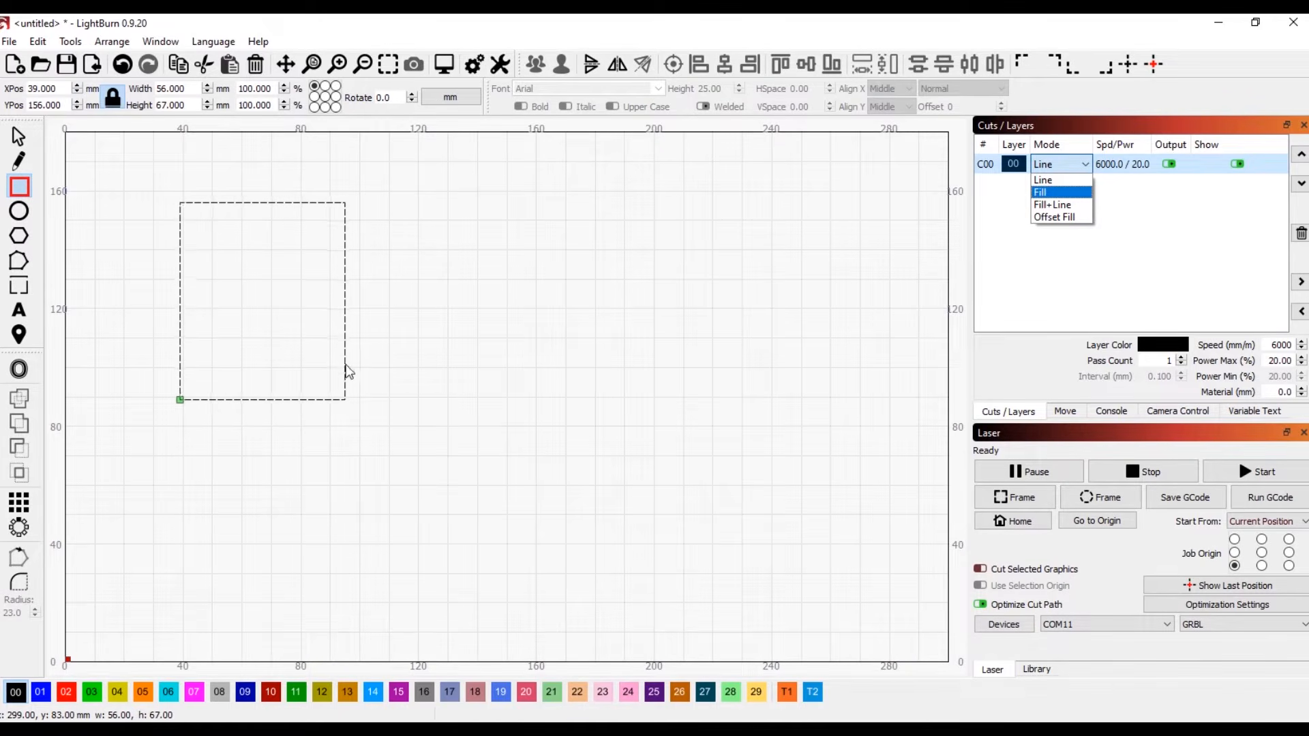
click(1052, 195)
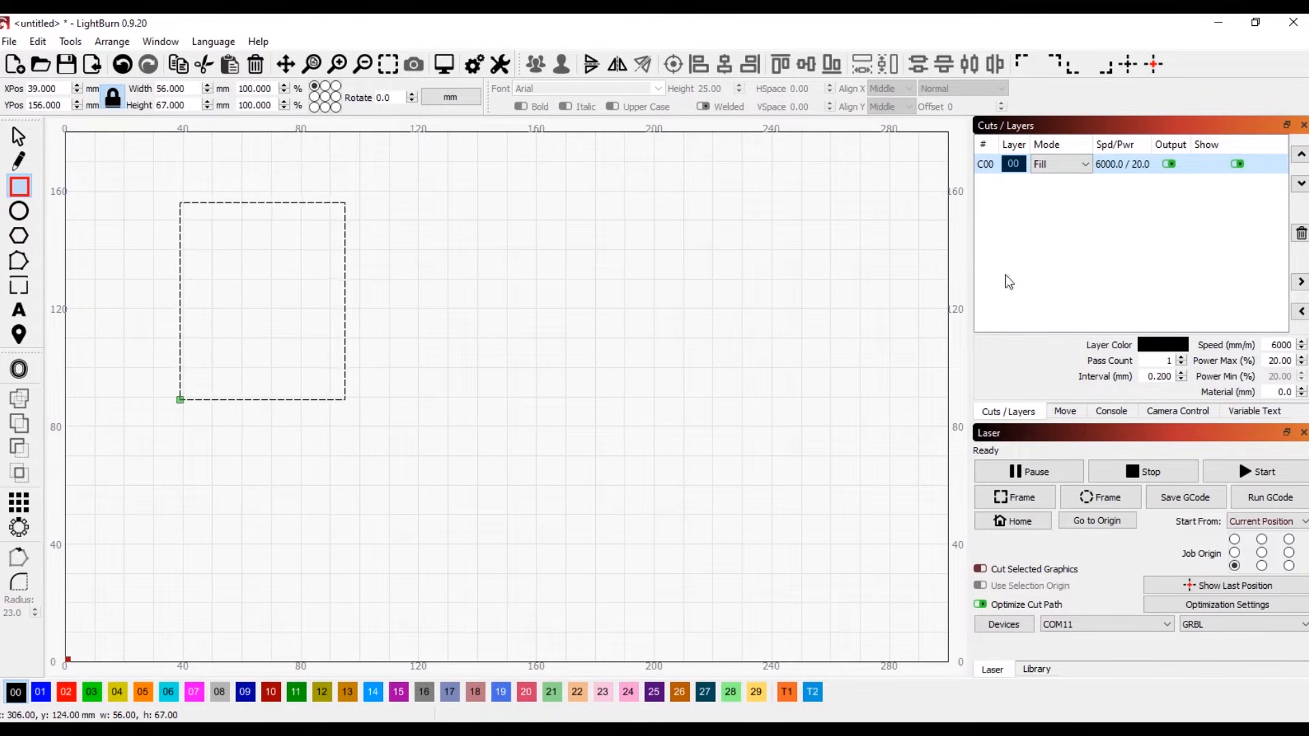
click(1082, 164)
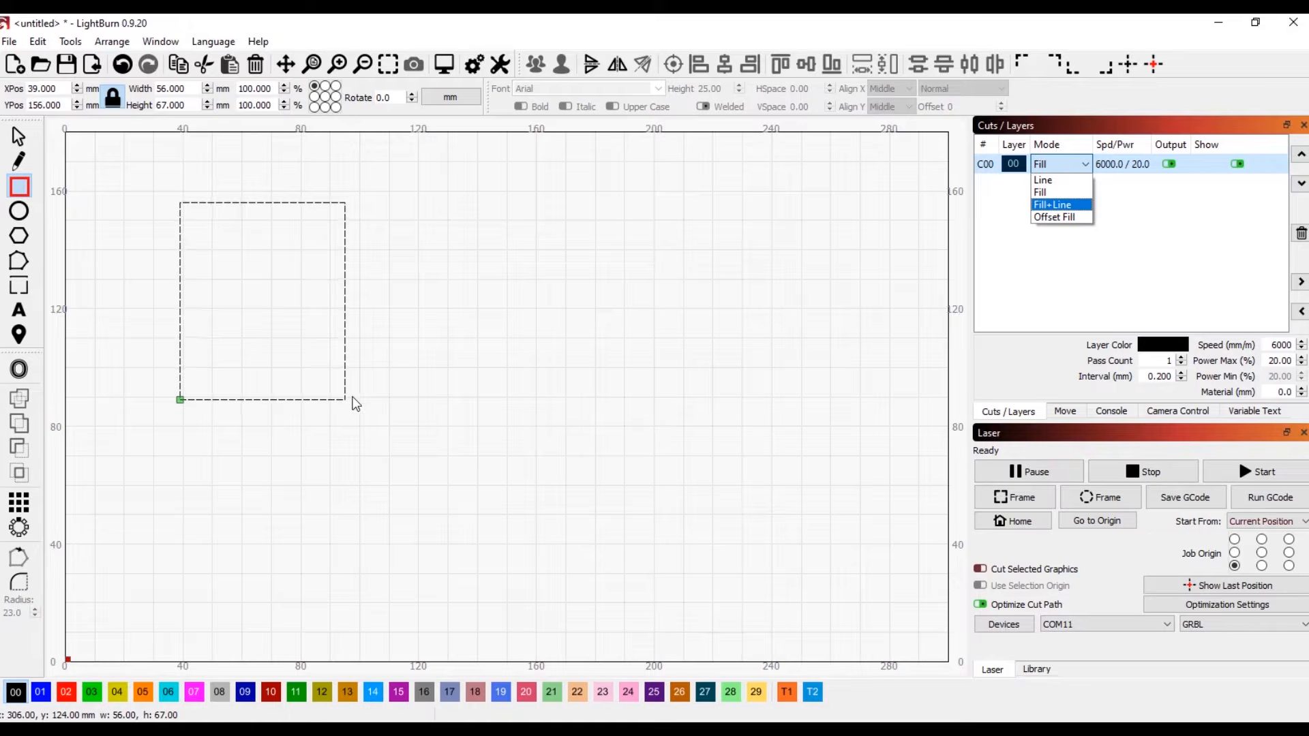
click(1043, 194)
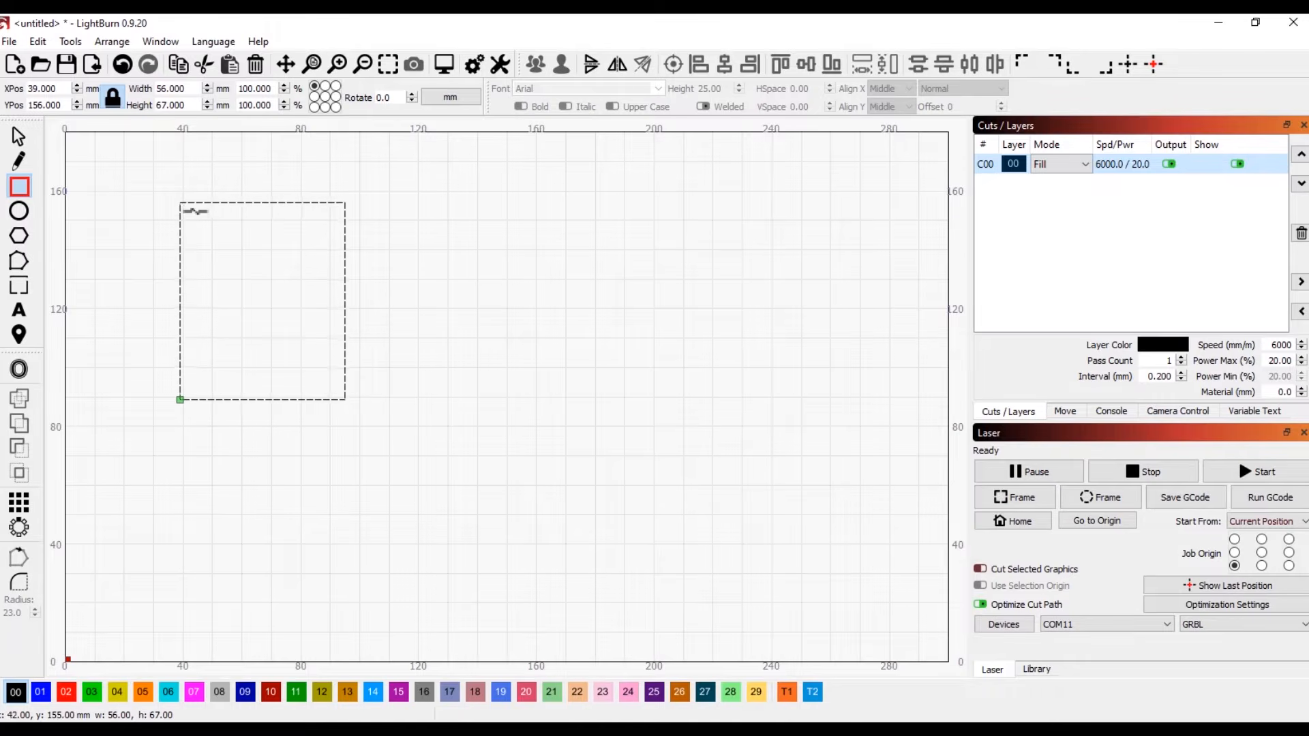
Step: Preview the rectangle's fill toolpath and step back to about halfway through the burn
click(442, 67)
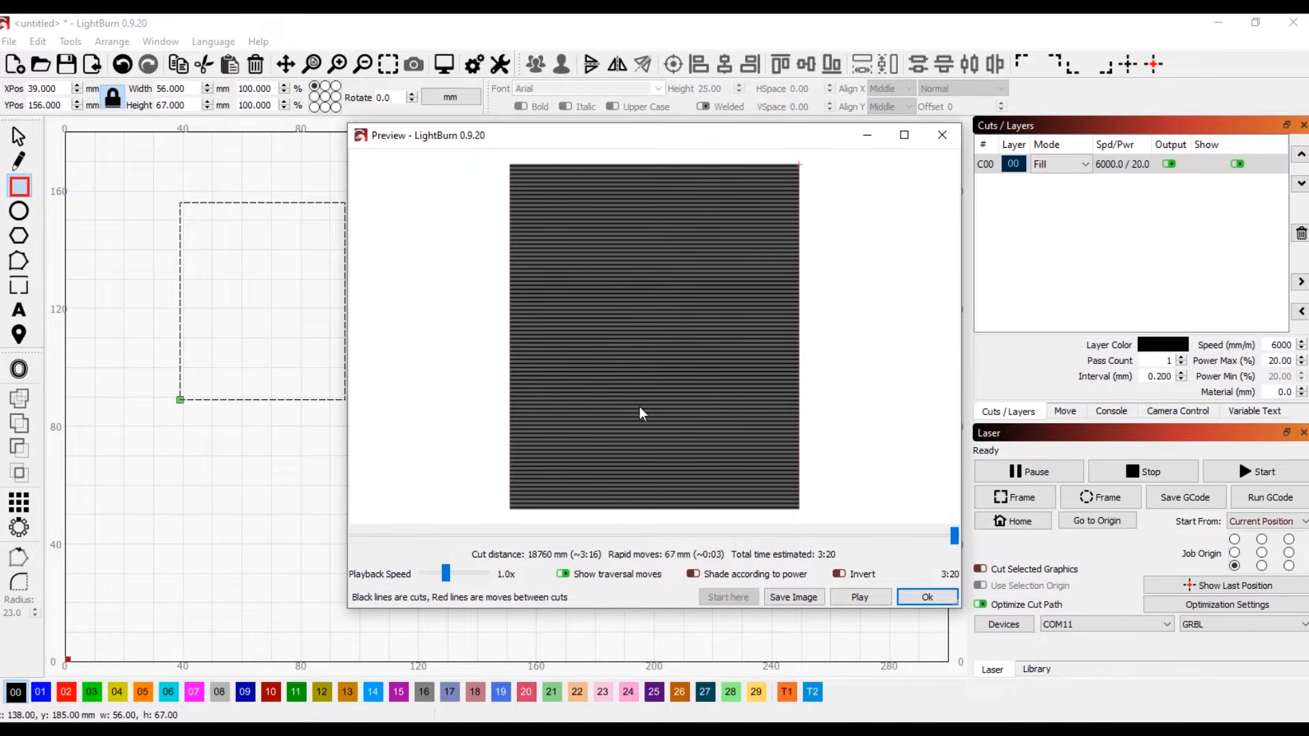
drag(956, 541, 638, 544)
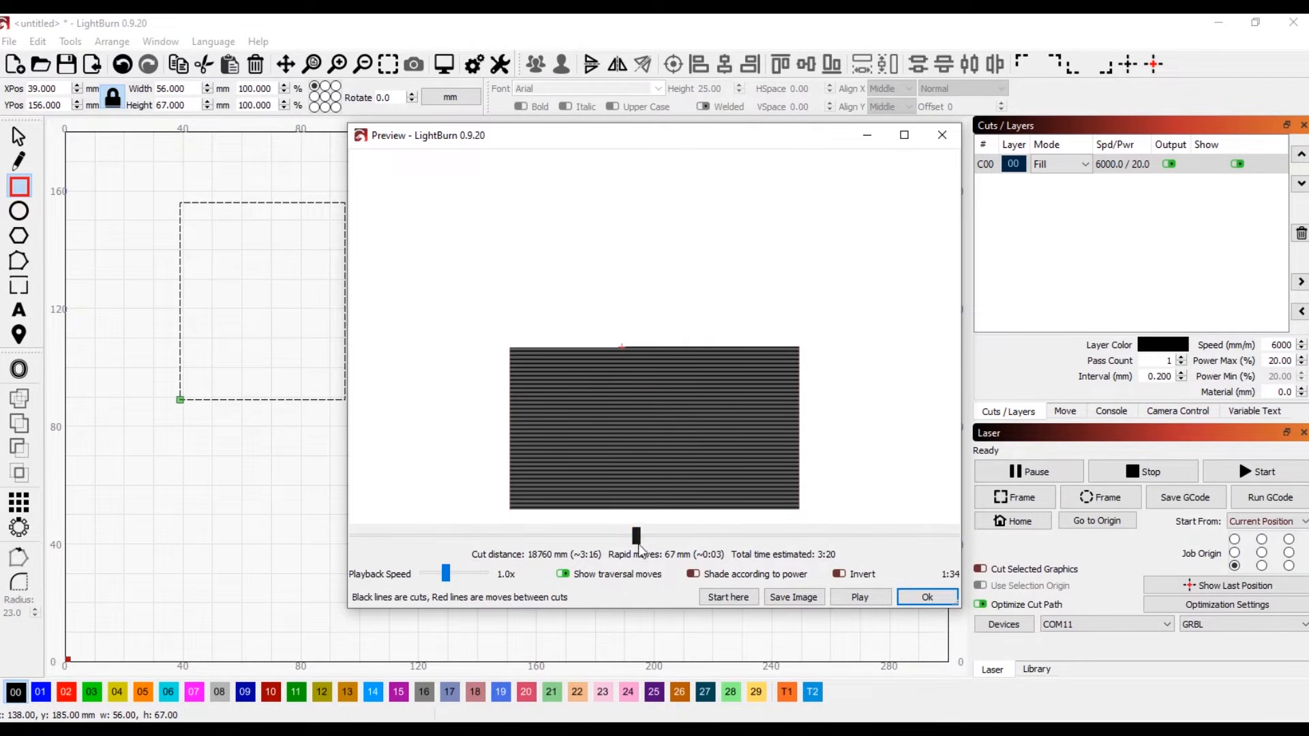
click(922, 598)
Step: Try the Offset Fill mode on layer C00 and preview the resulting toolpath
click(1087, 168)
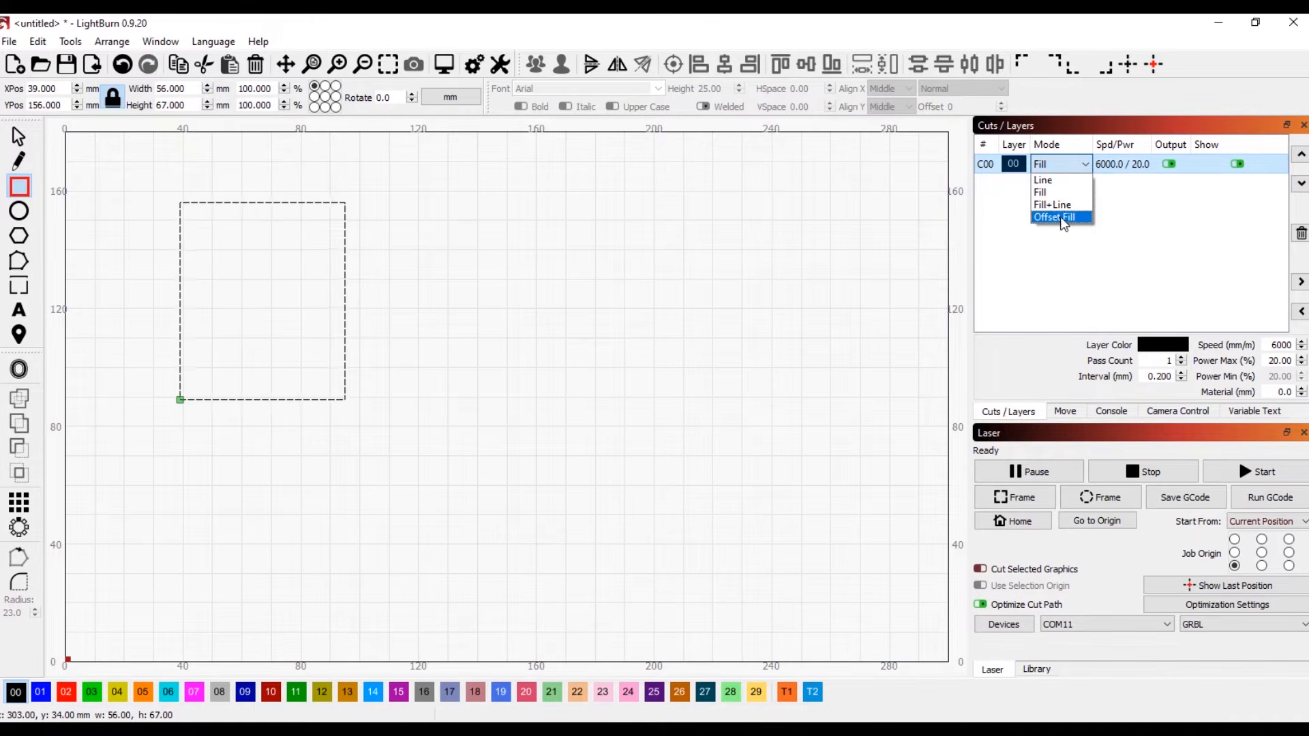
click(1059, 216)
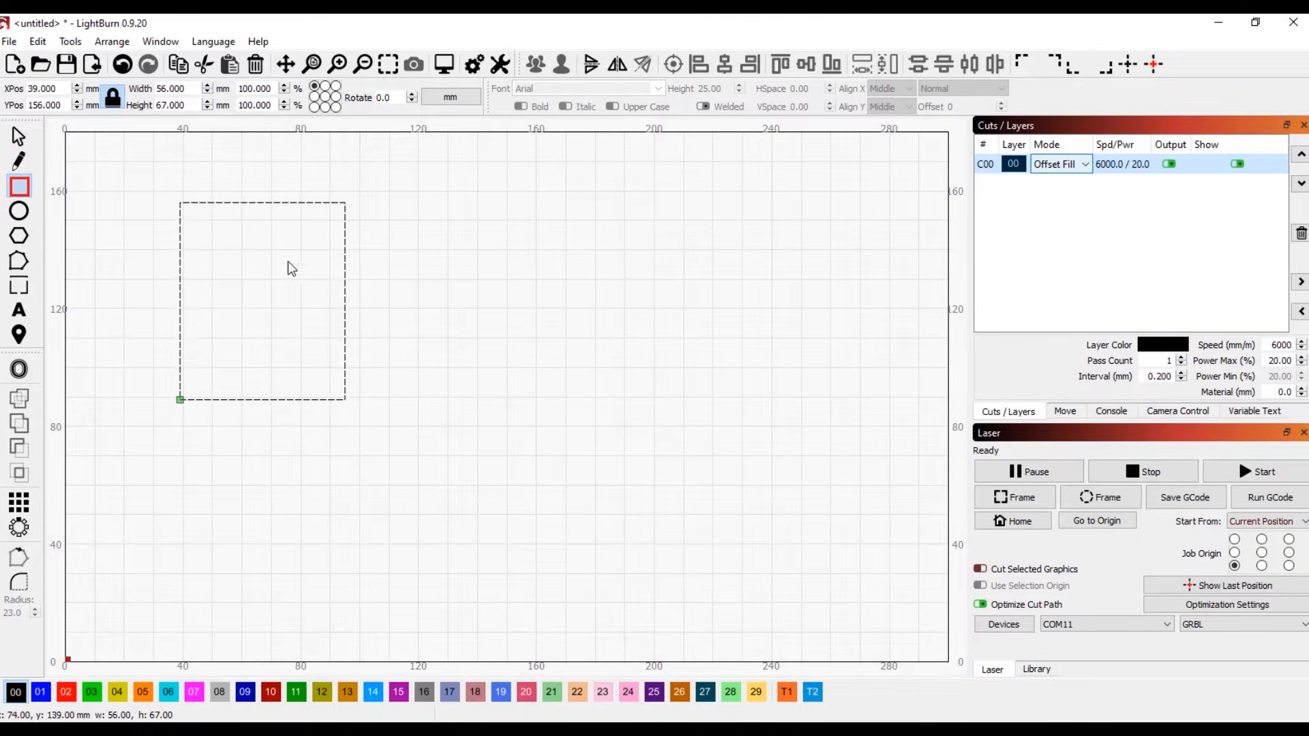
click(444, 65)
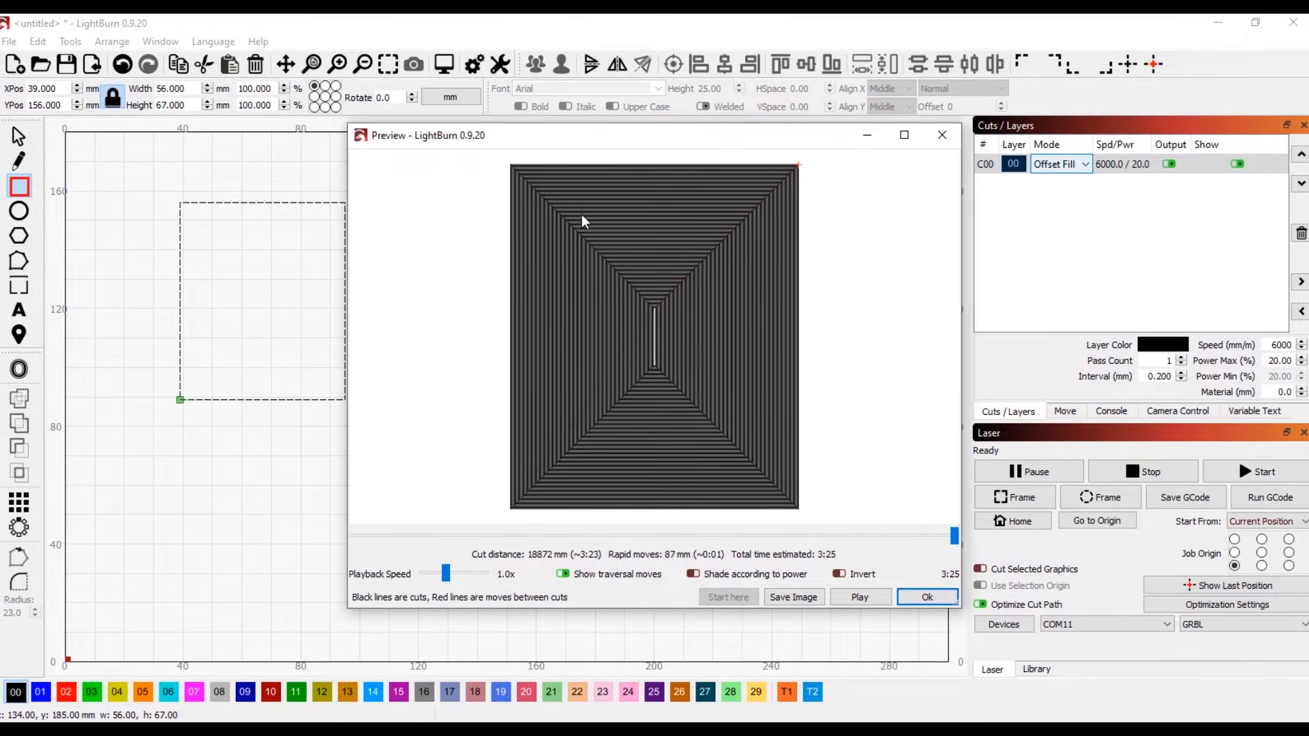
click(936, 601)
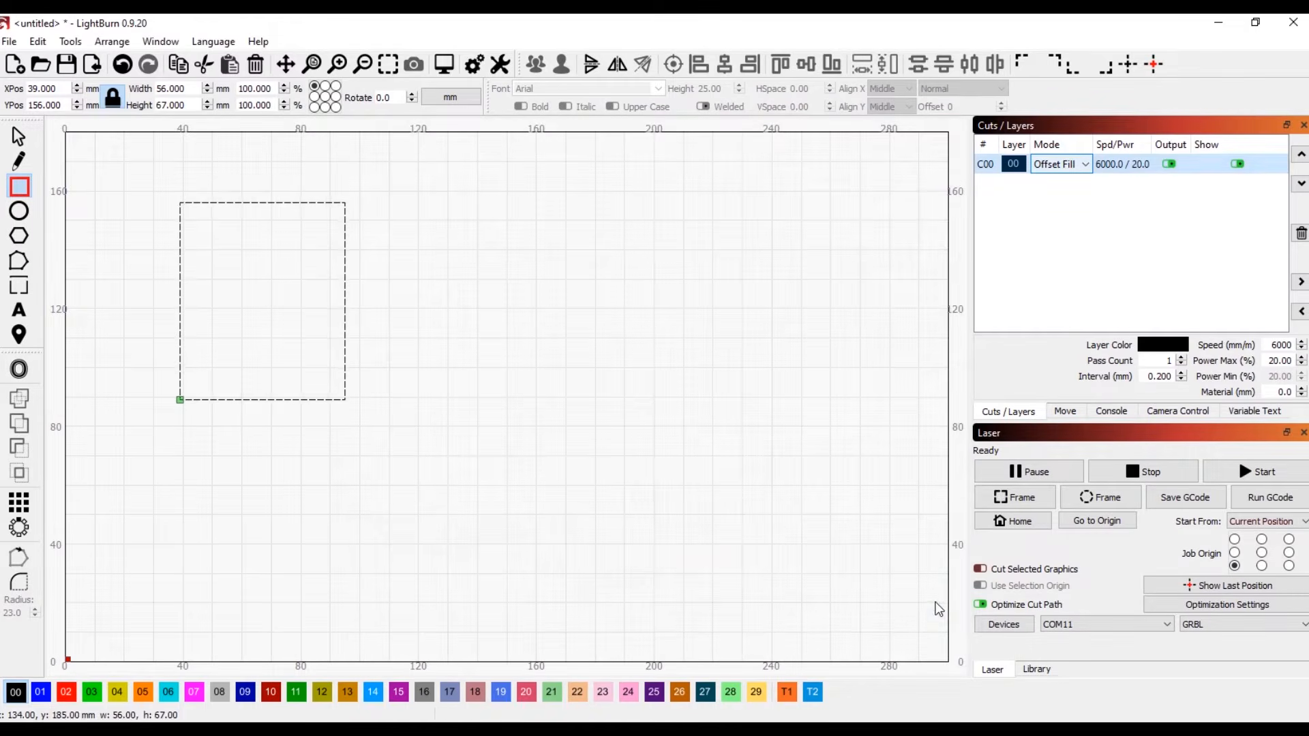
click(1081, 162)
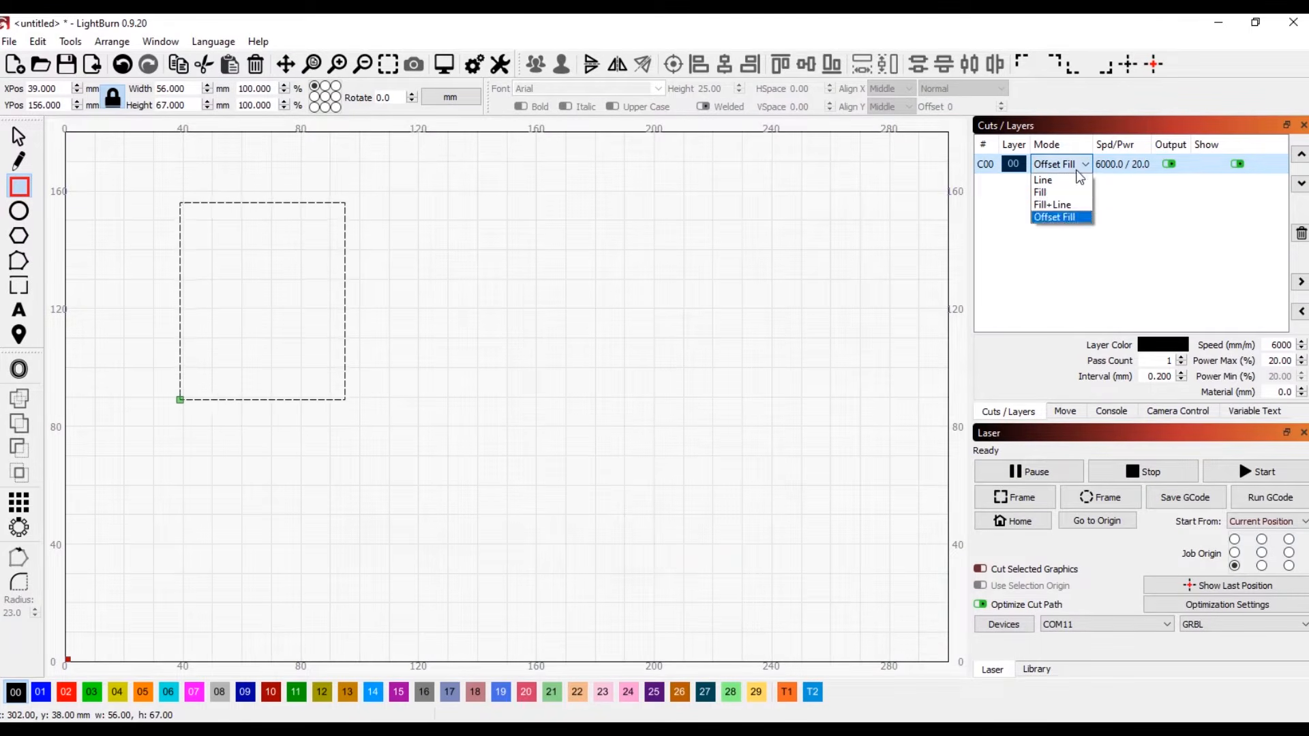
click(1172, 219)
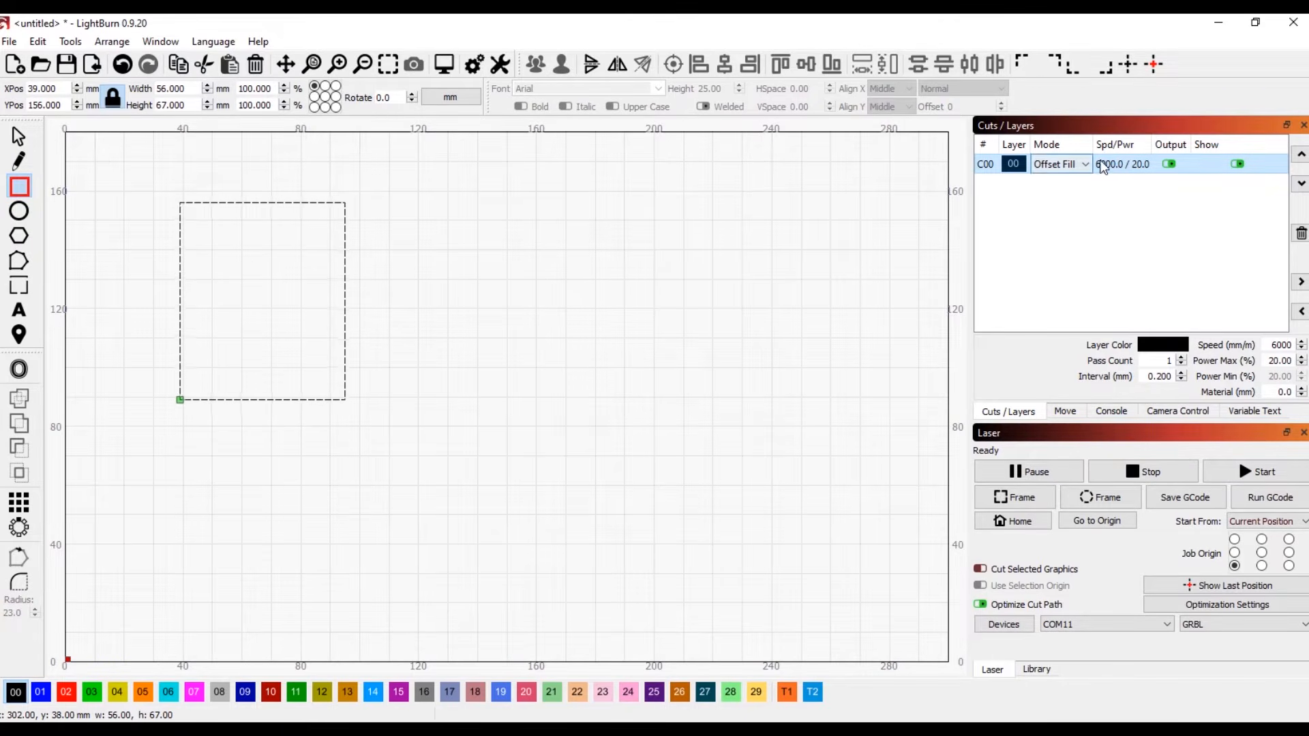
Step: Review the Line mode's common and advanced options in layer C00's cut settings, and apply Fill as the layer's mode
double_click(1118, 170)
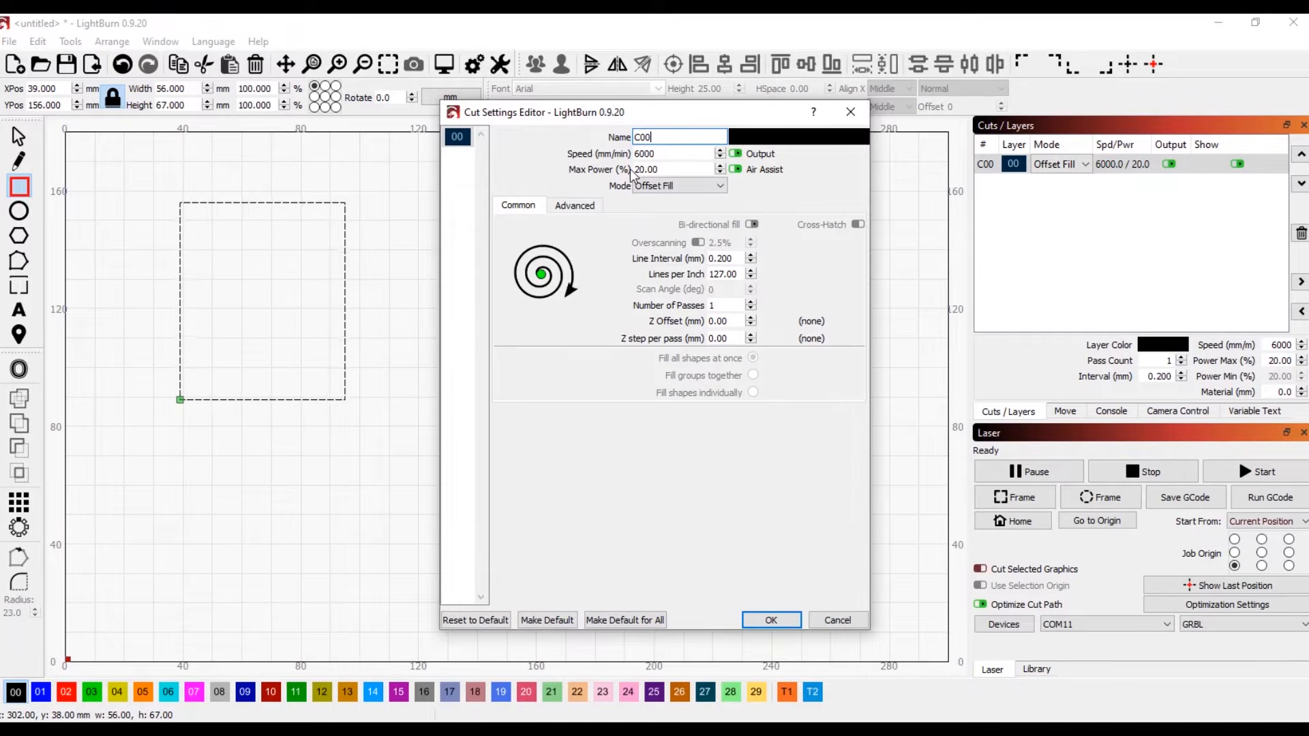
click(659, 188)
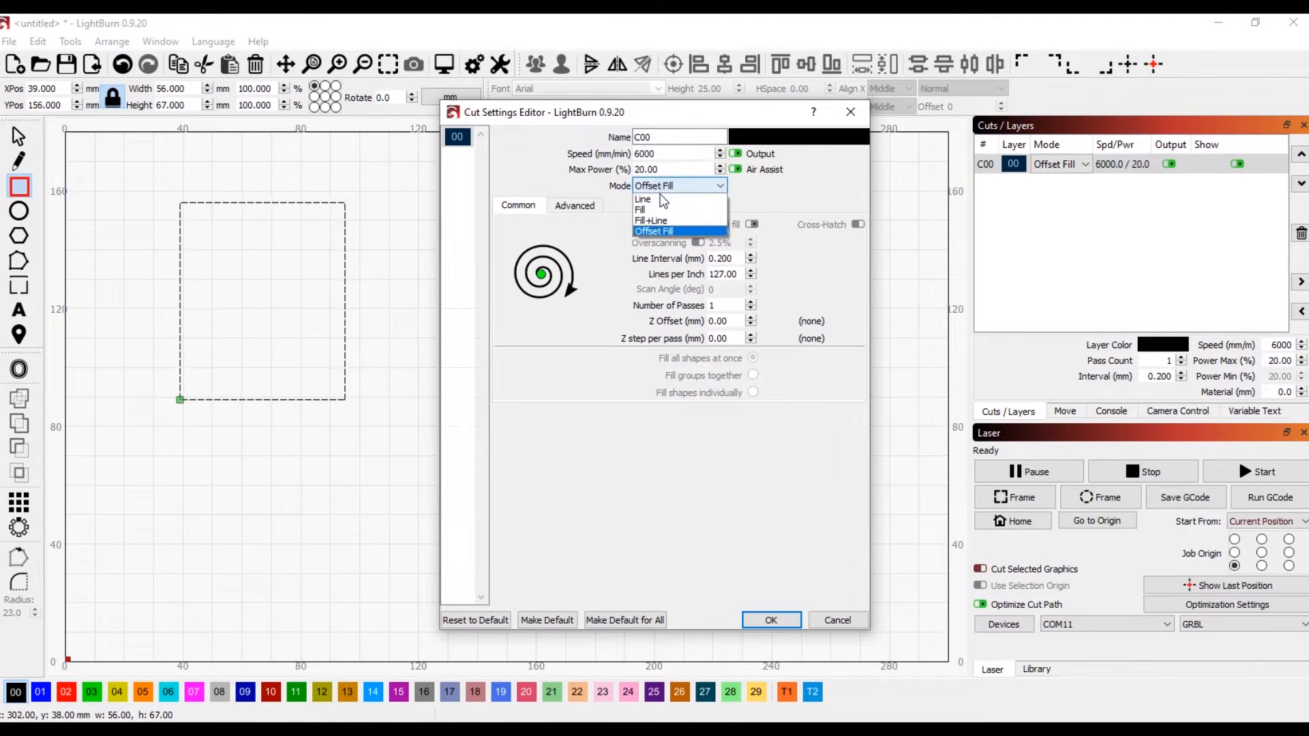
click(649, 199)
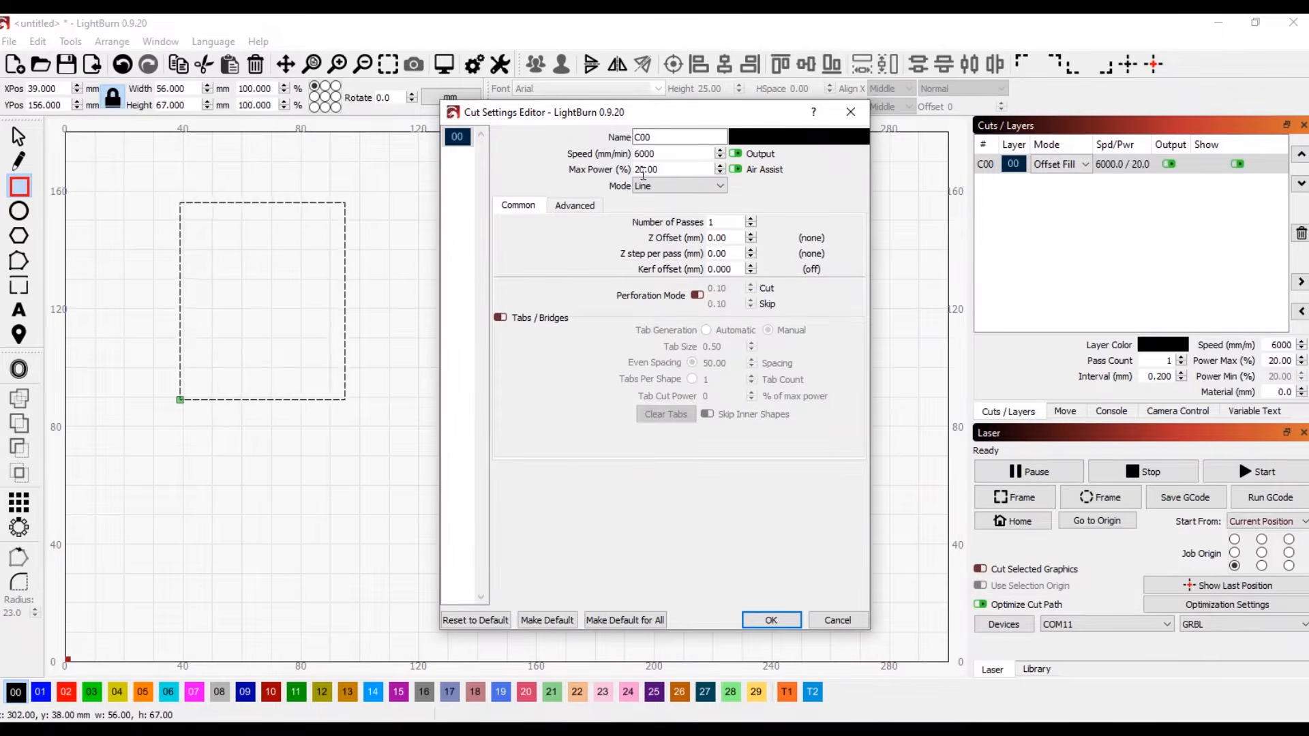
click(655, 137)
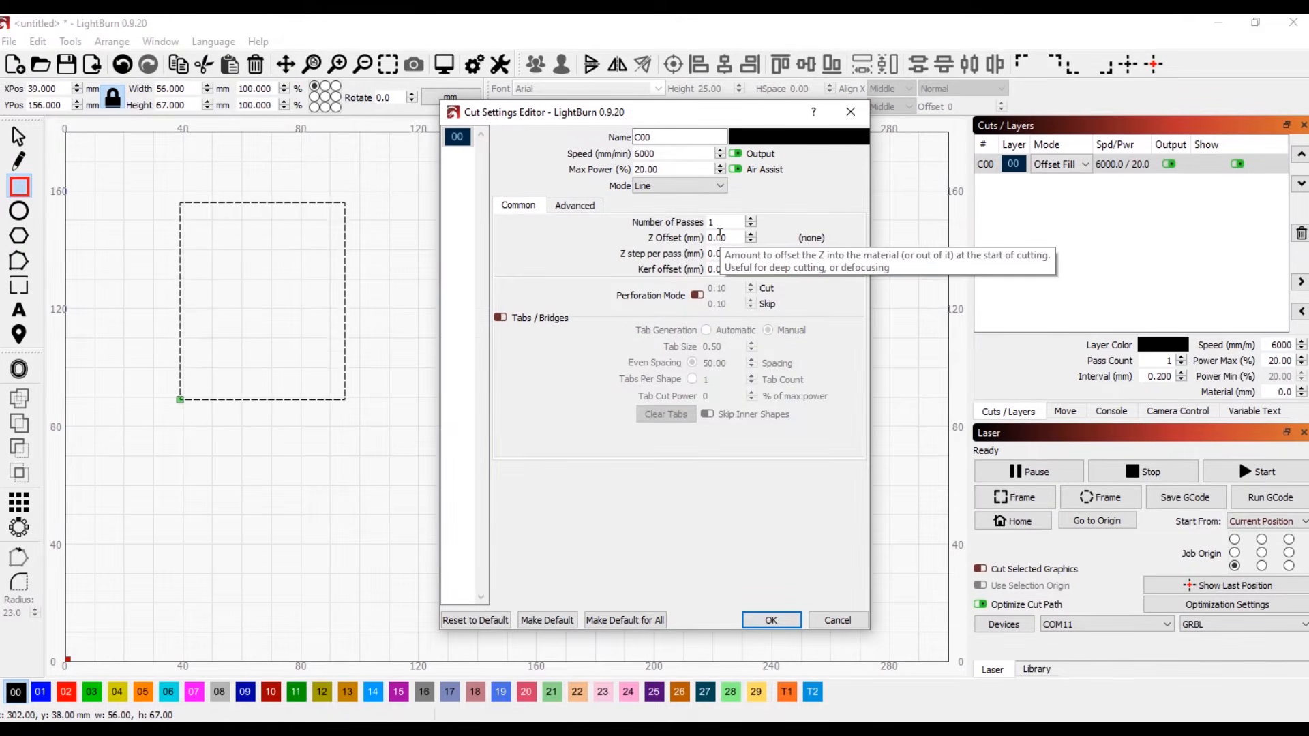
click(555, 205)
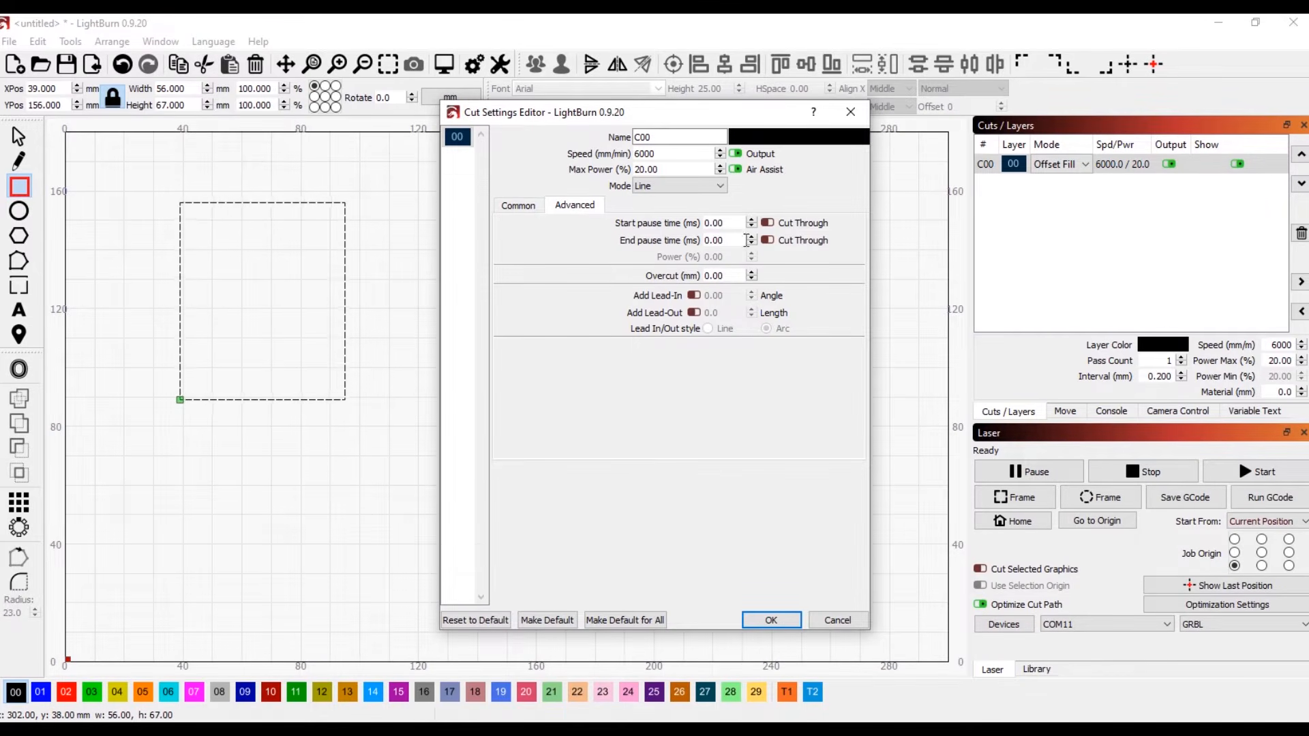
click(721, 184)
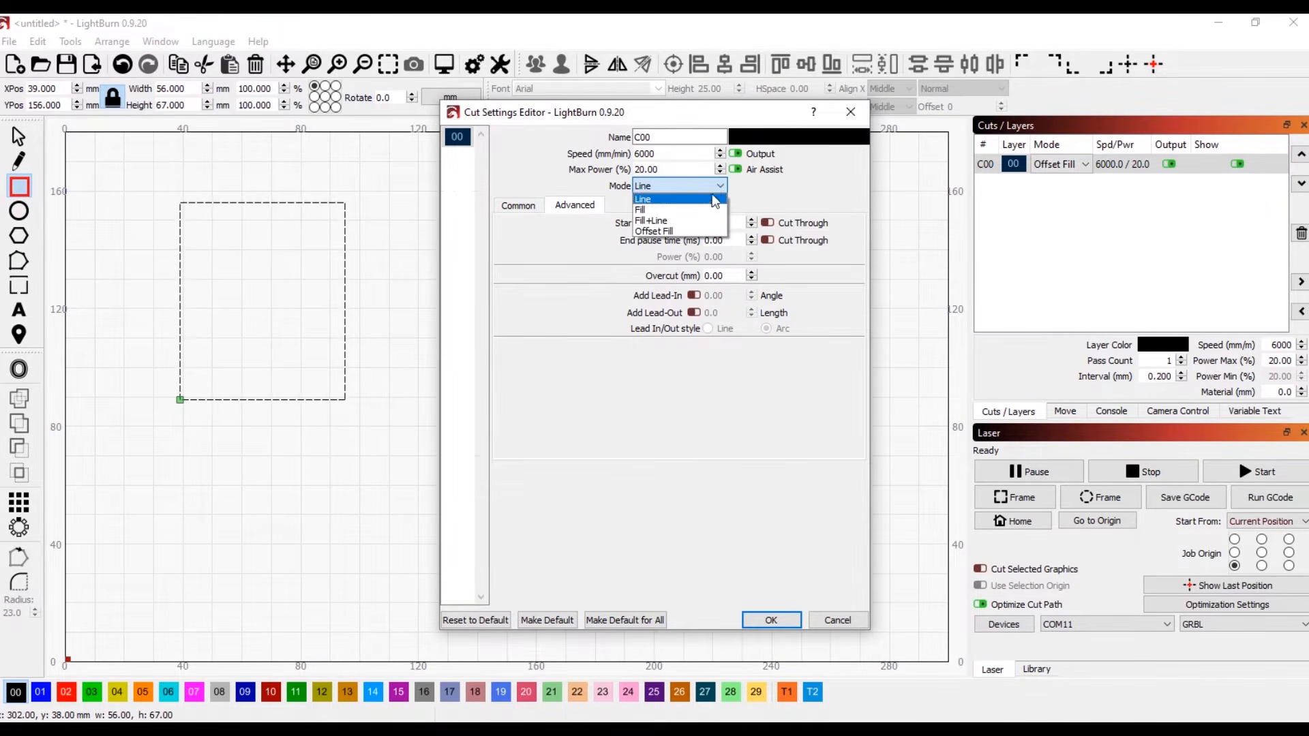
click(677, 207)
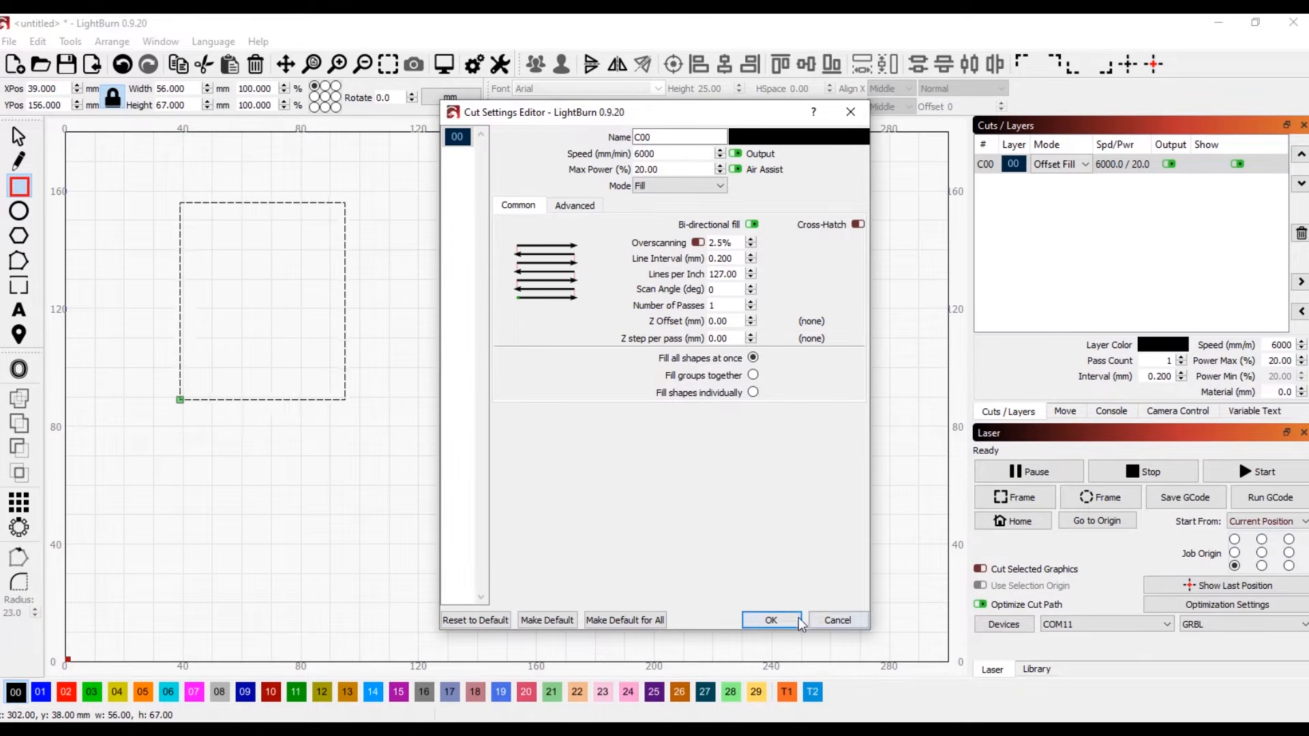
click(777, 621)
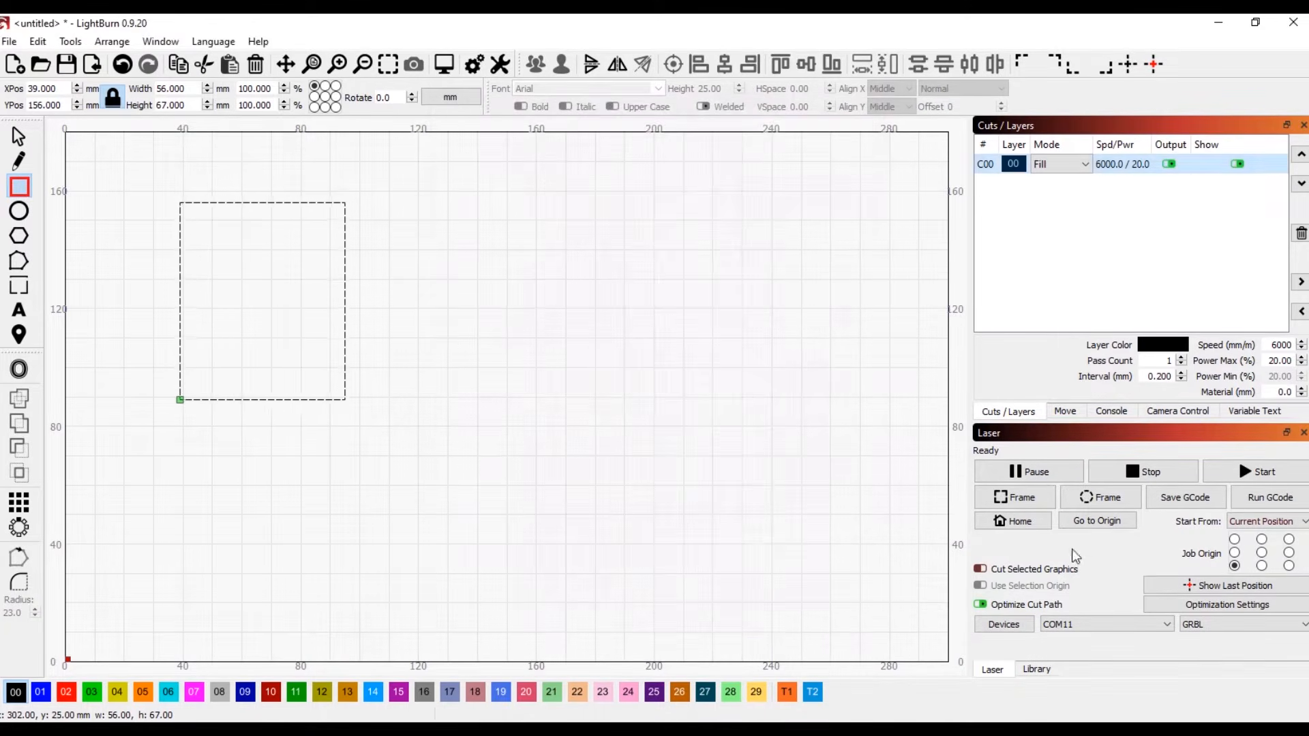
Step: Examine the laser movement controls, the console output, the camera controls and the variable text settings, and return to the layer list
click(1065, 412)
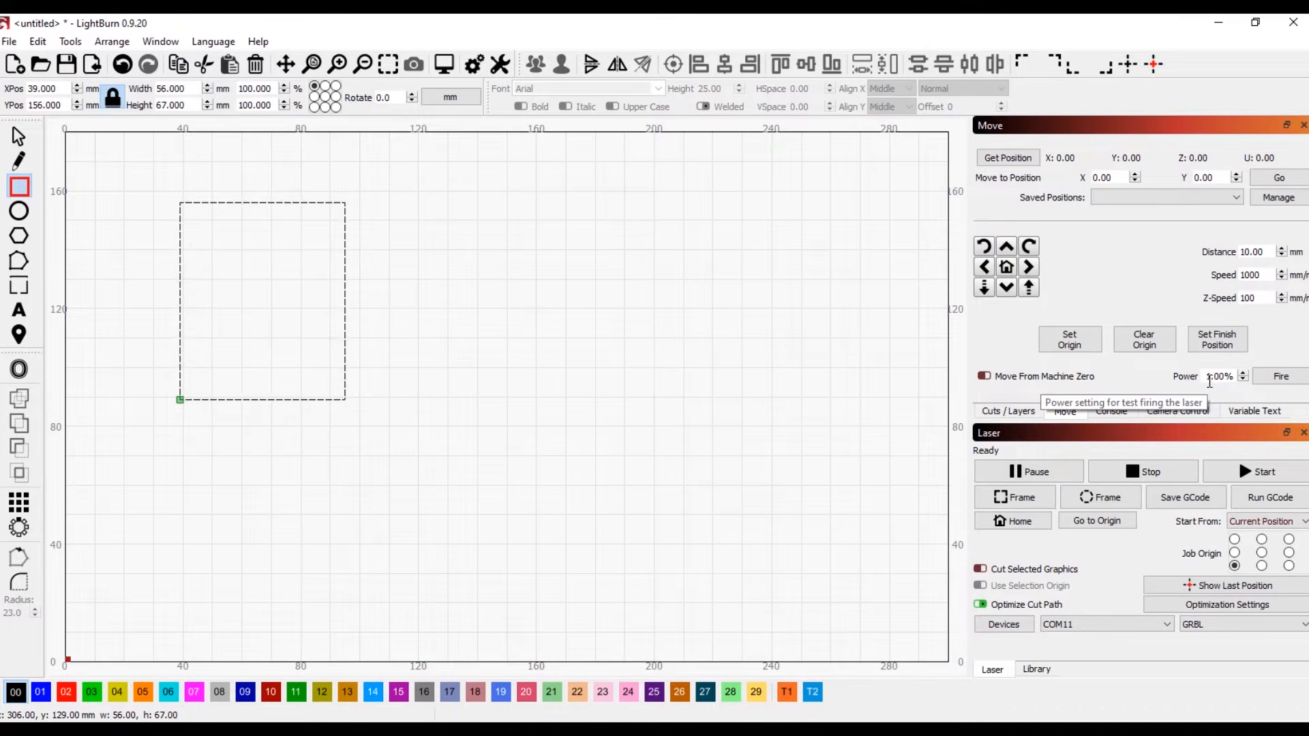
click(1111, 413)
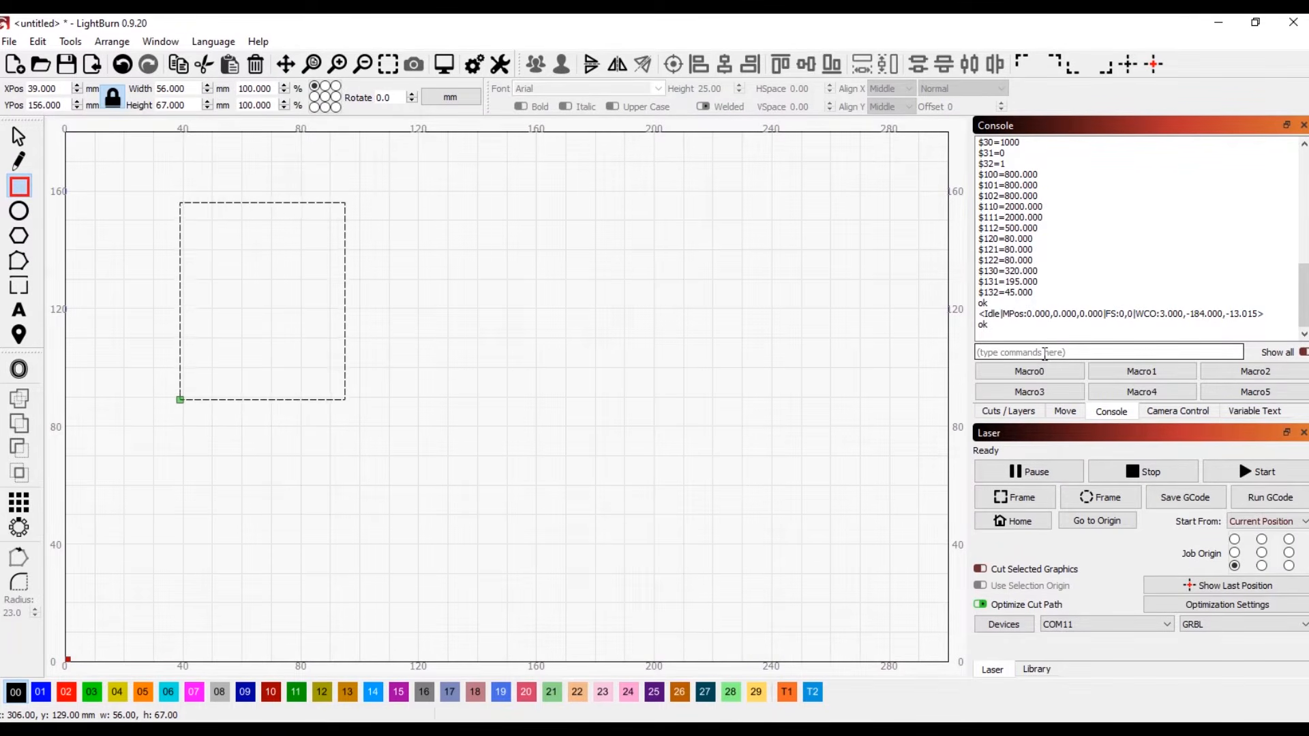
mouse_move(1303, 313)
mouse_down()
mouse_move(1303, 205)
mouse_move(1303, 328)
mouse_up()
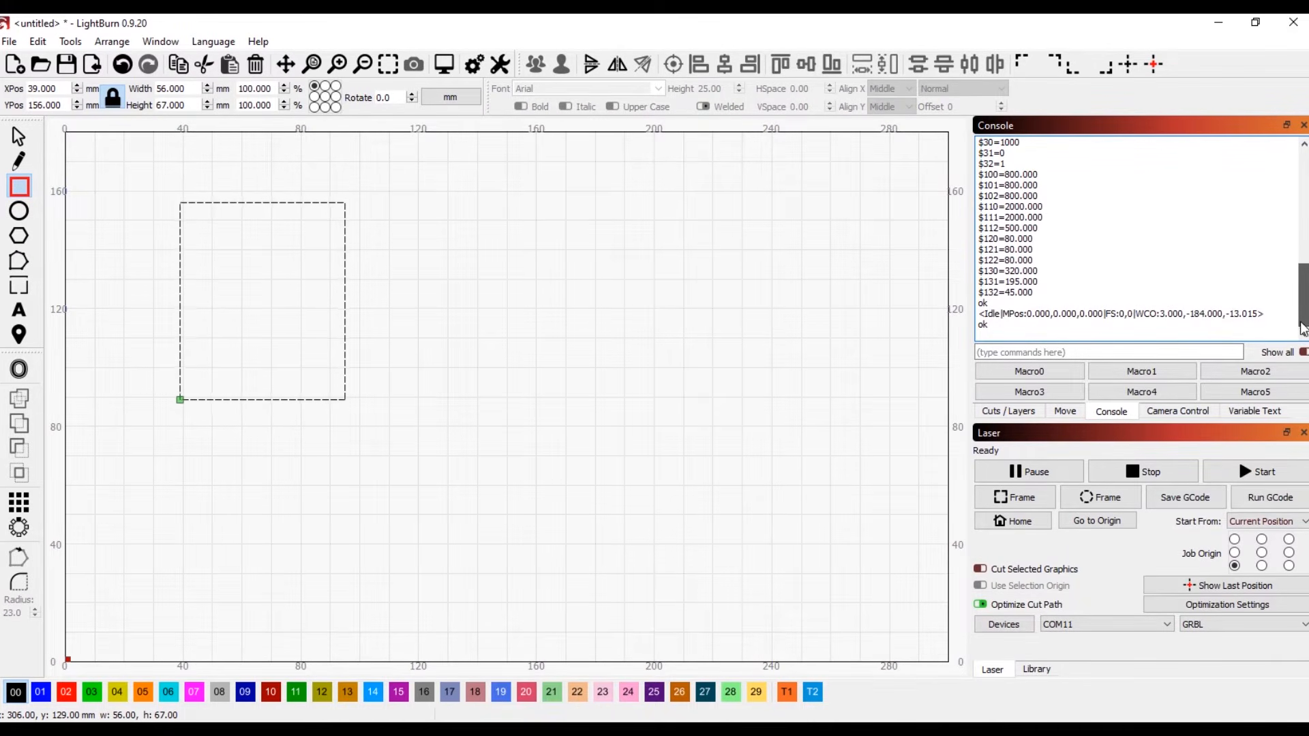
click(1181, 411)
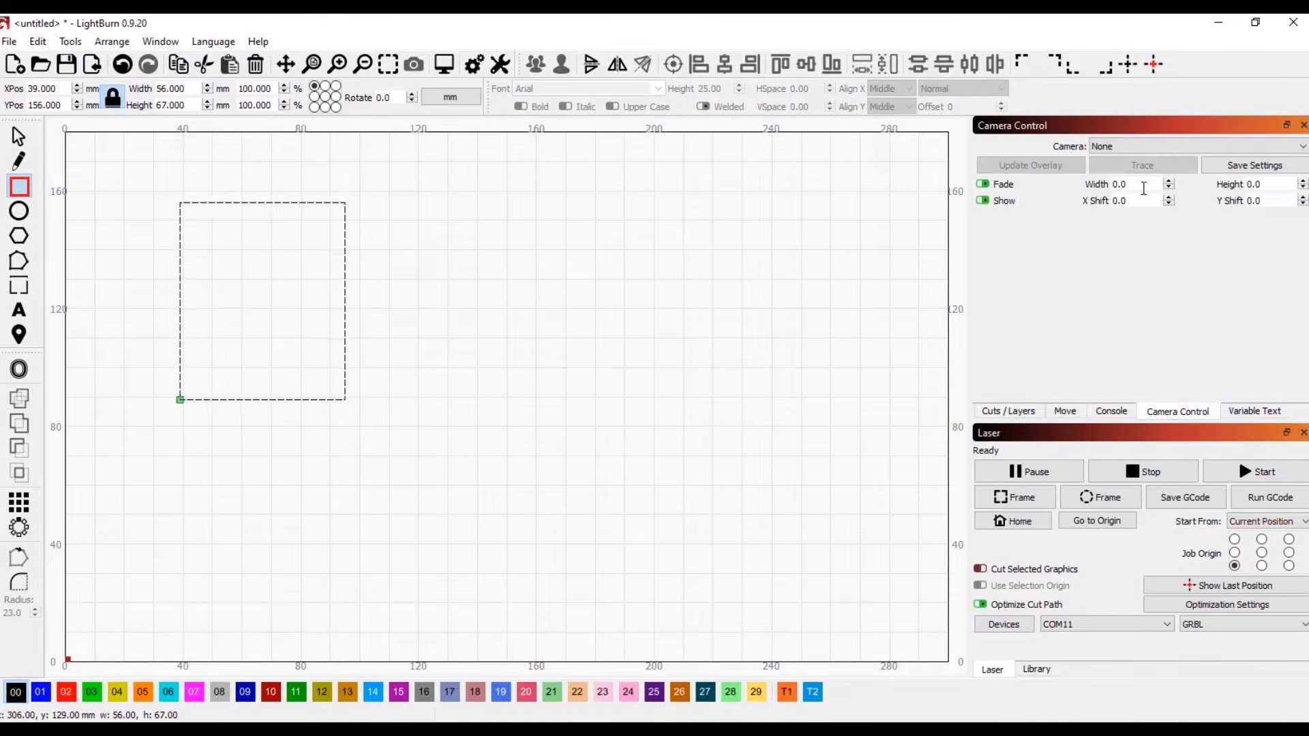
click(1253, 413)
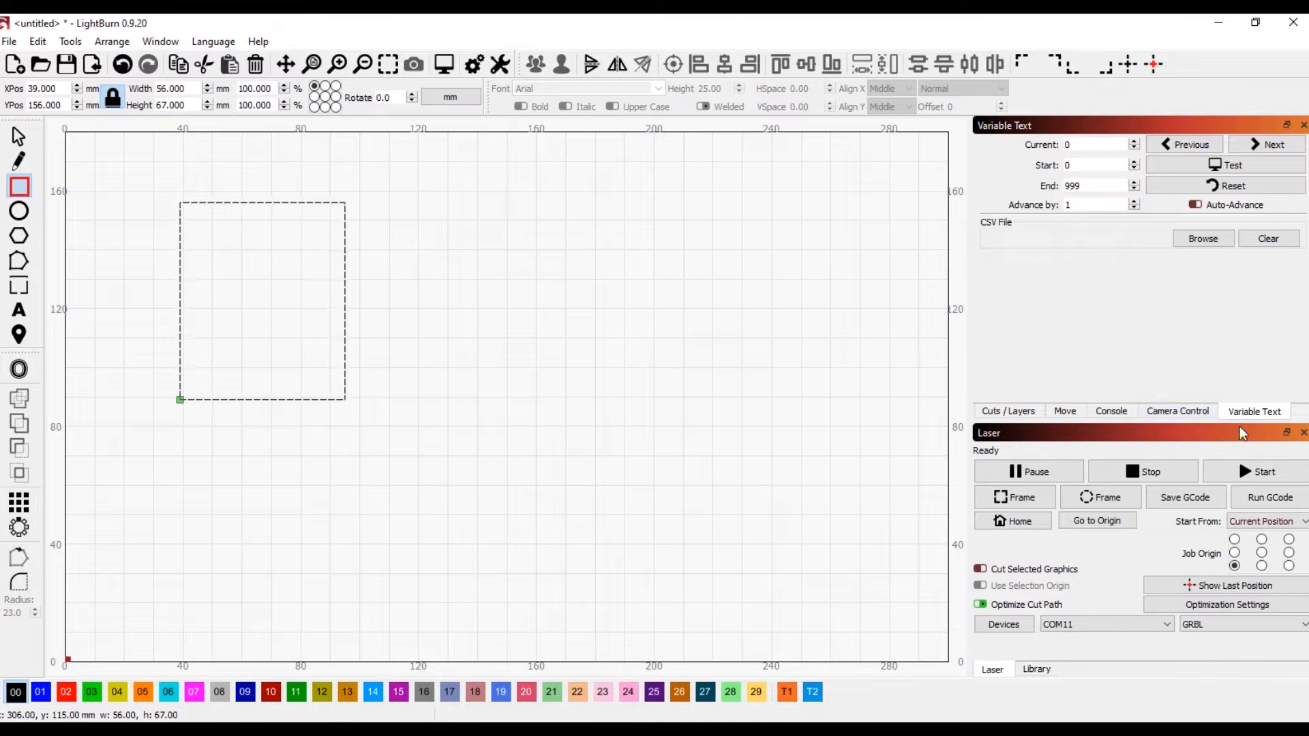
click(1024, 413)
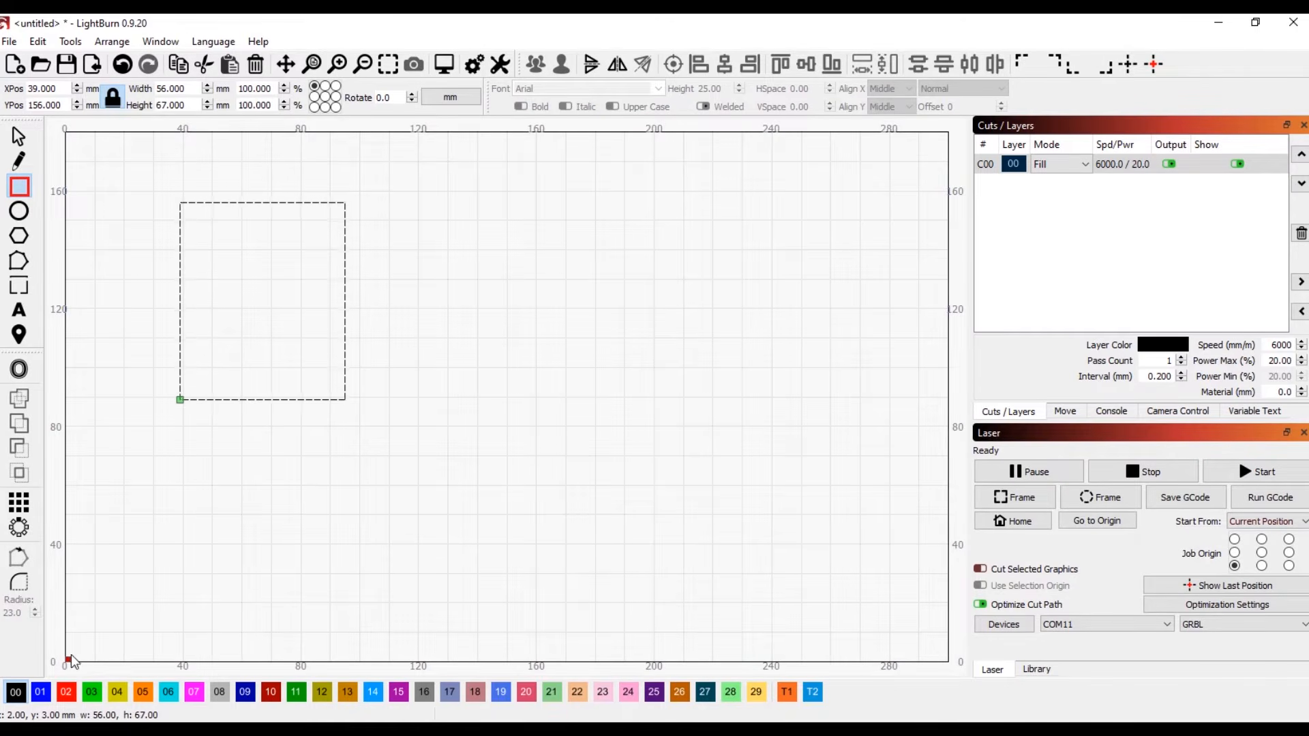
Step: Try Absolute Coords as the job's start reference, and switch it back to Current Position
click(1258, 522)
click(1249, 556)
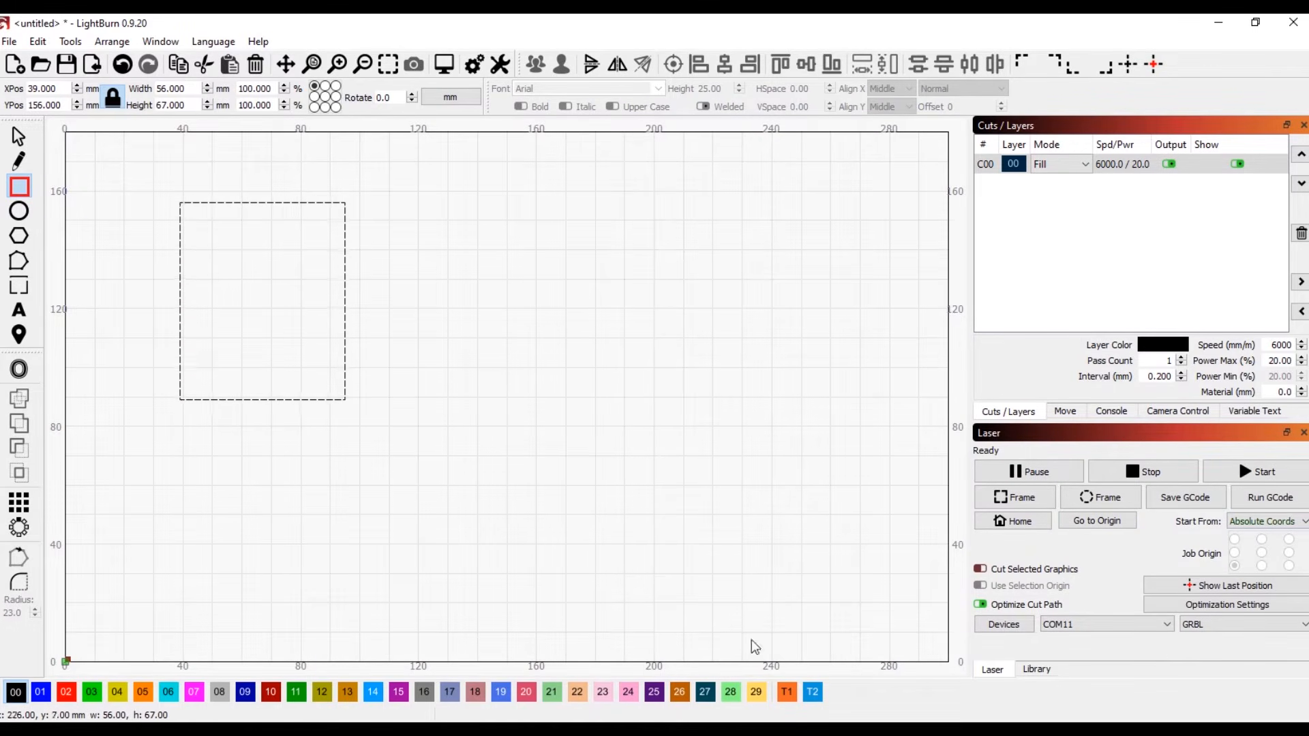
click(1246, 525)
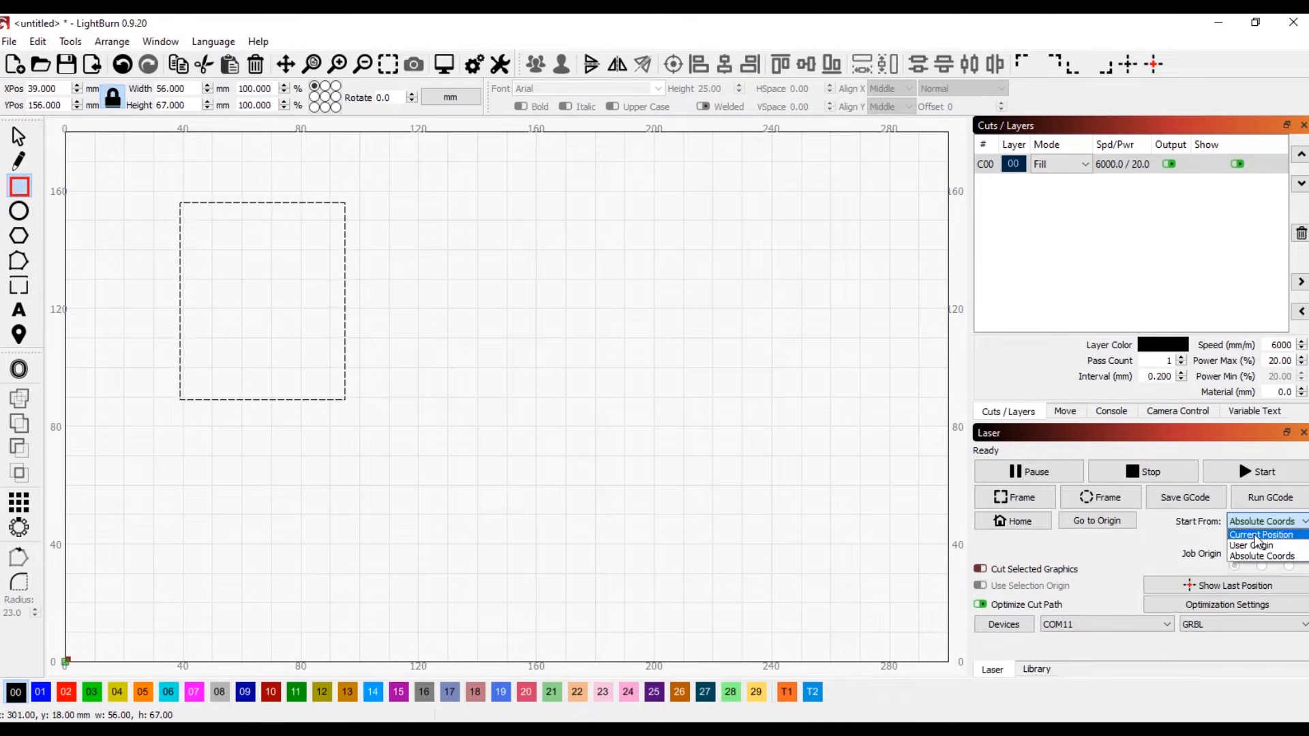
click(1256, 536)
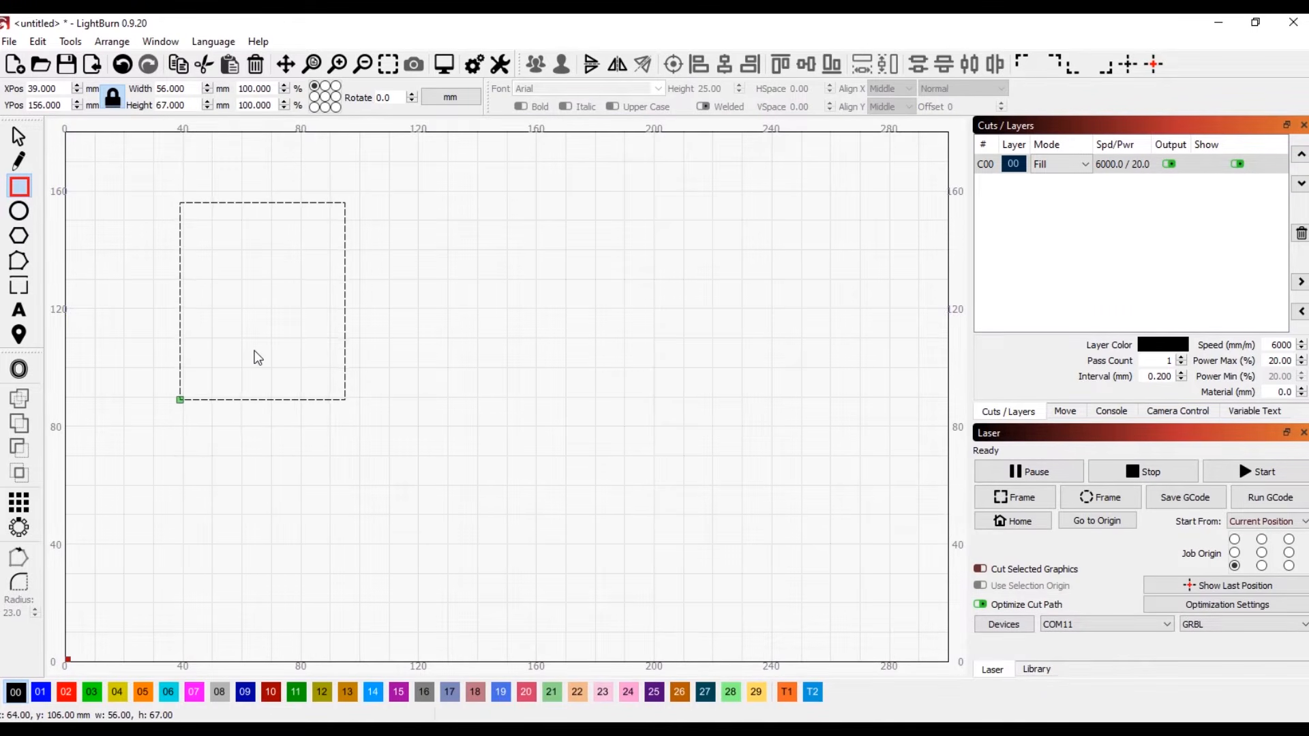
Step: Draw two more rectangles, about 71 × 56 mm and 36 × 28 mm, overlapping the existing one, and set the job origin to the centre
mouse_move(254, 350)
mouse_down()
mouse_move(394, 501)
mouse_move(463, 516)
mouse_up()
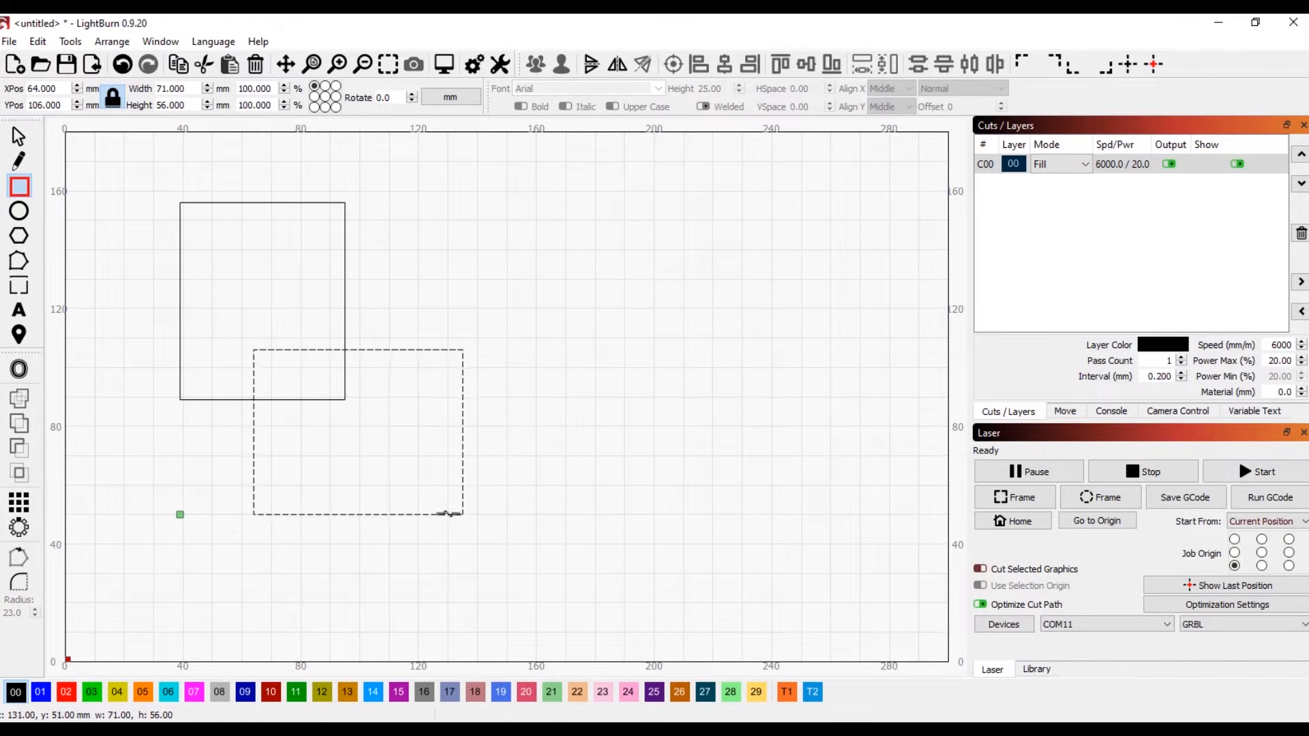
mouse_move(210, 202)
mouse_down()
mouse_move(137, 280)
mouse_move(105, 285)
mouse_up()
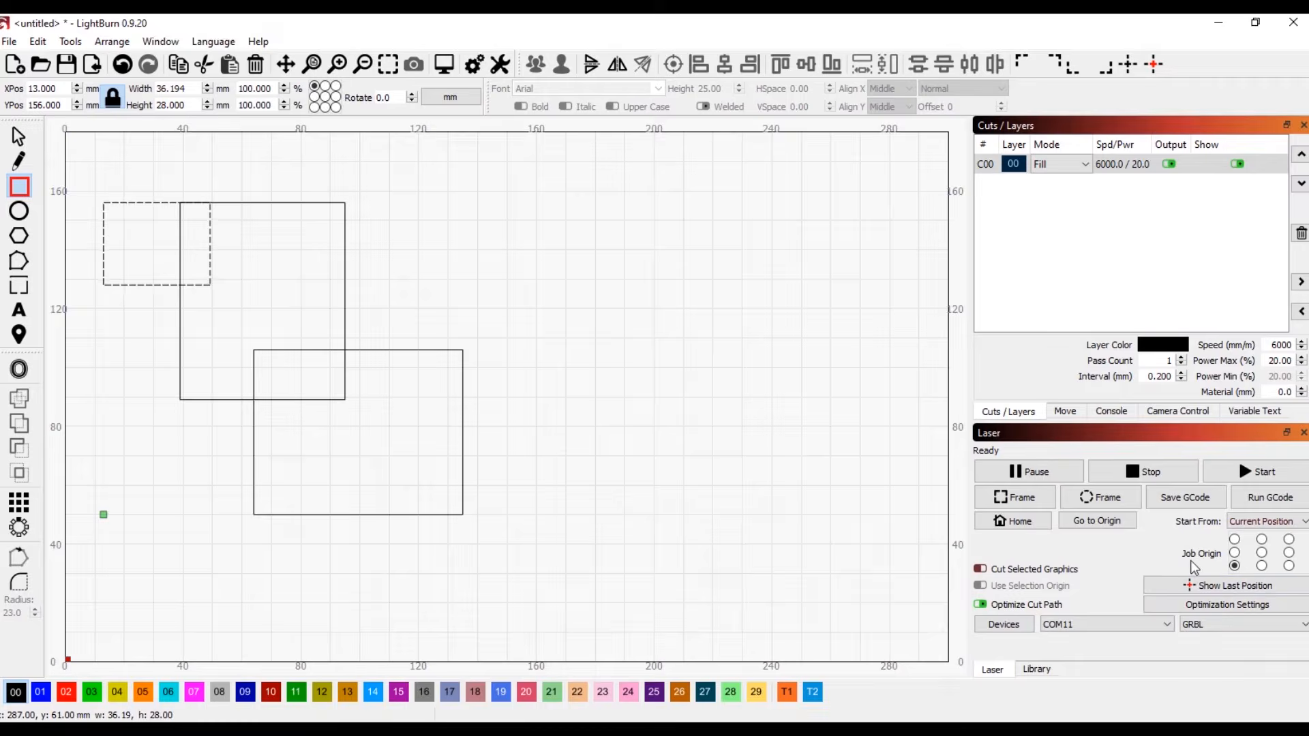
click(1262, 553)
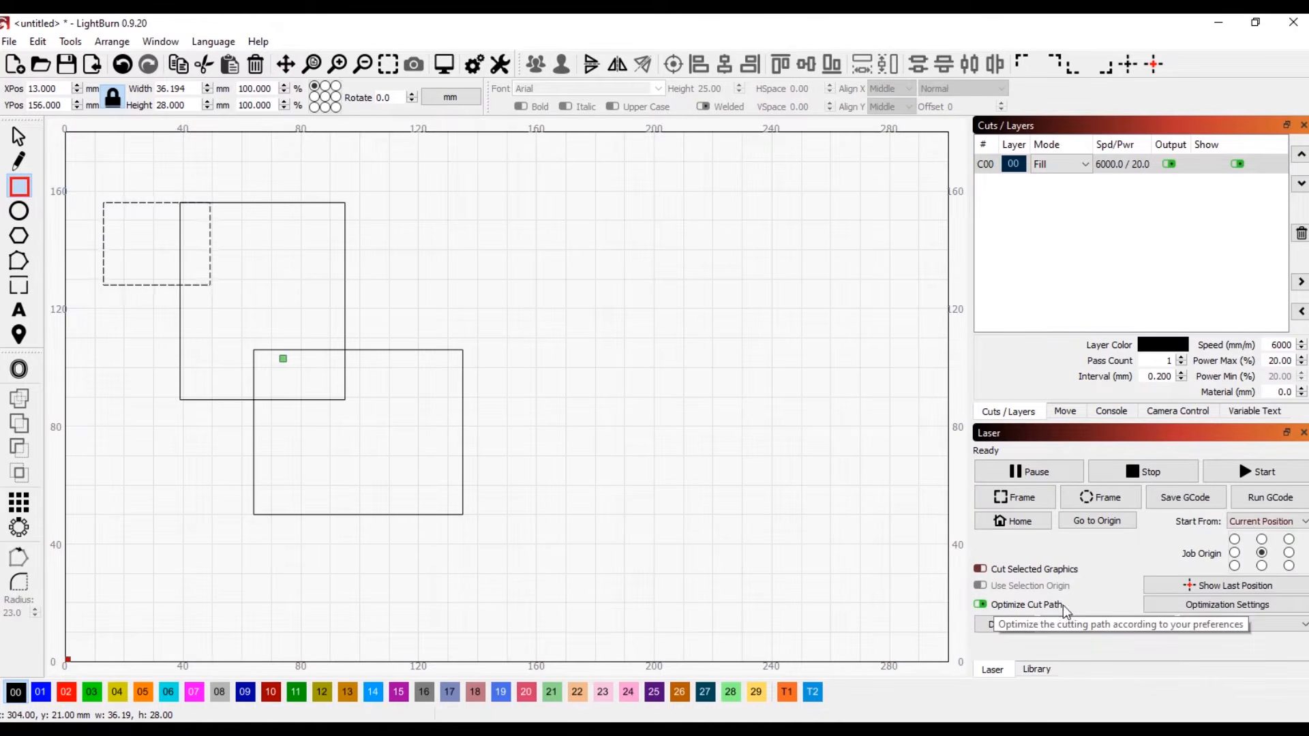
Step: Review the cut optimization settings, and try switching Optimize Cut Path off and back on
click(1212, 607)
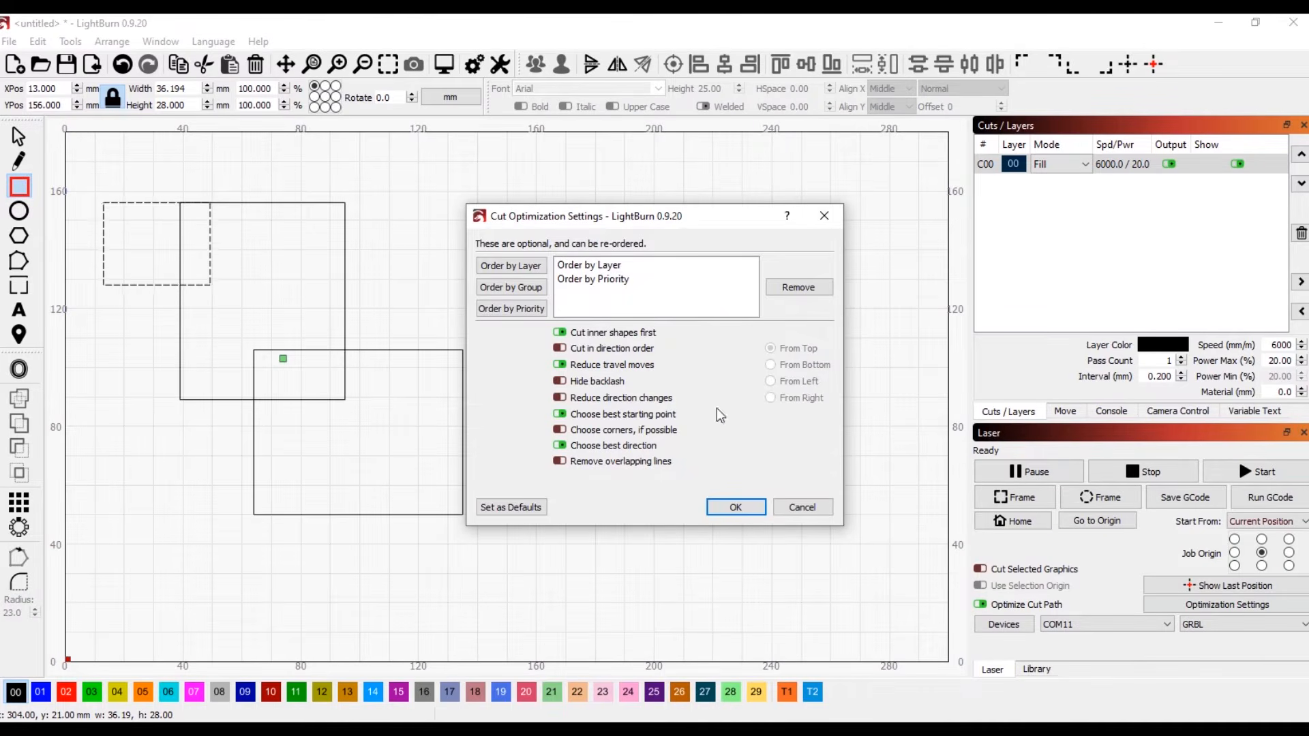
click(742, 510)
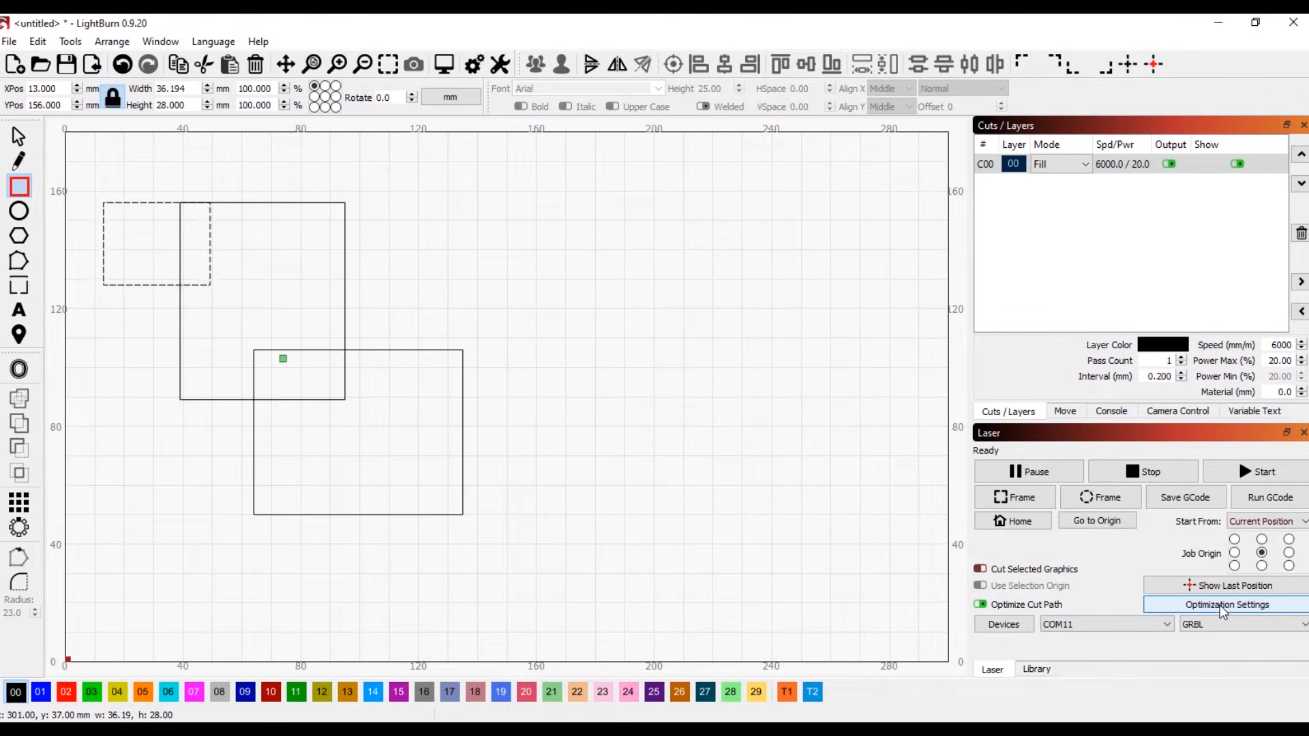
click(1021, 606)
click(1021, 607)
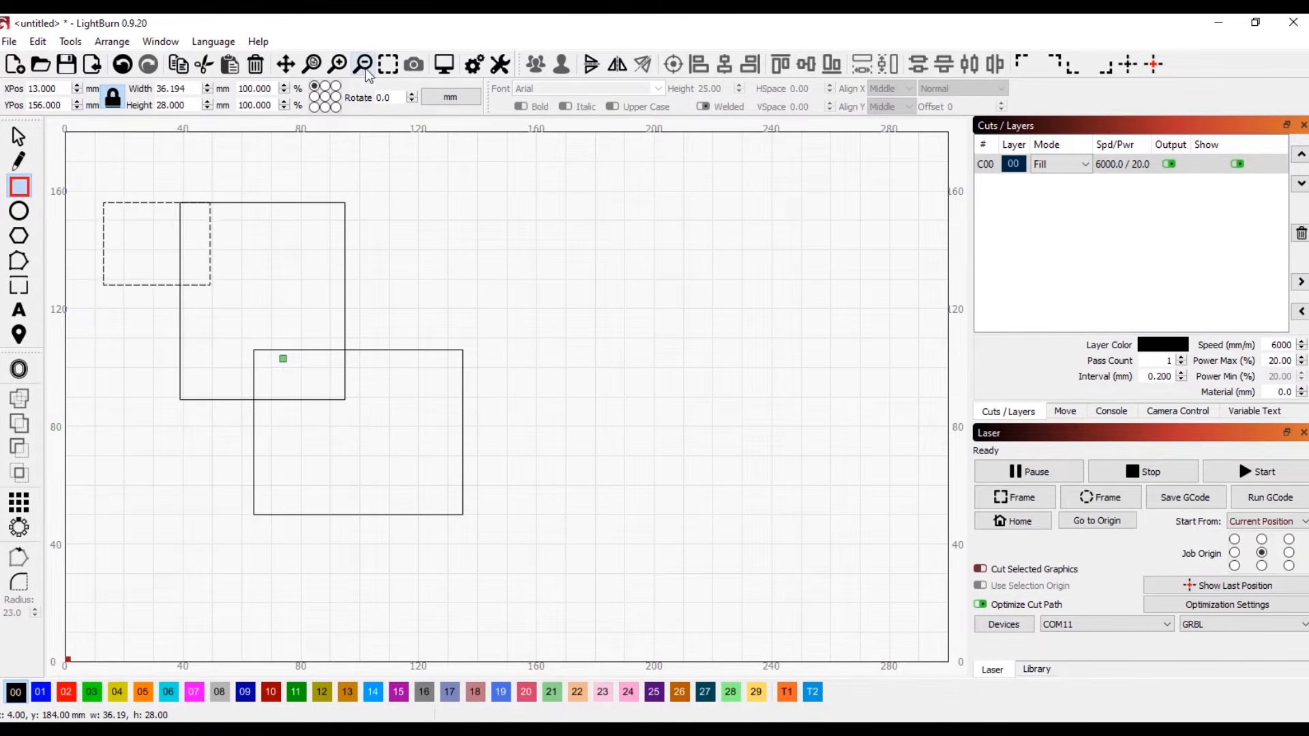
Step: Draw a rectangle about 39 × 29 mm around the smallest rectangle
click(338, 68)
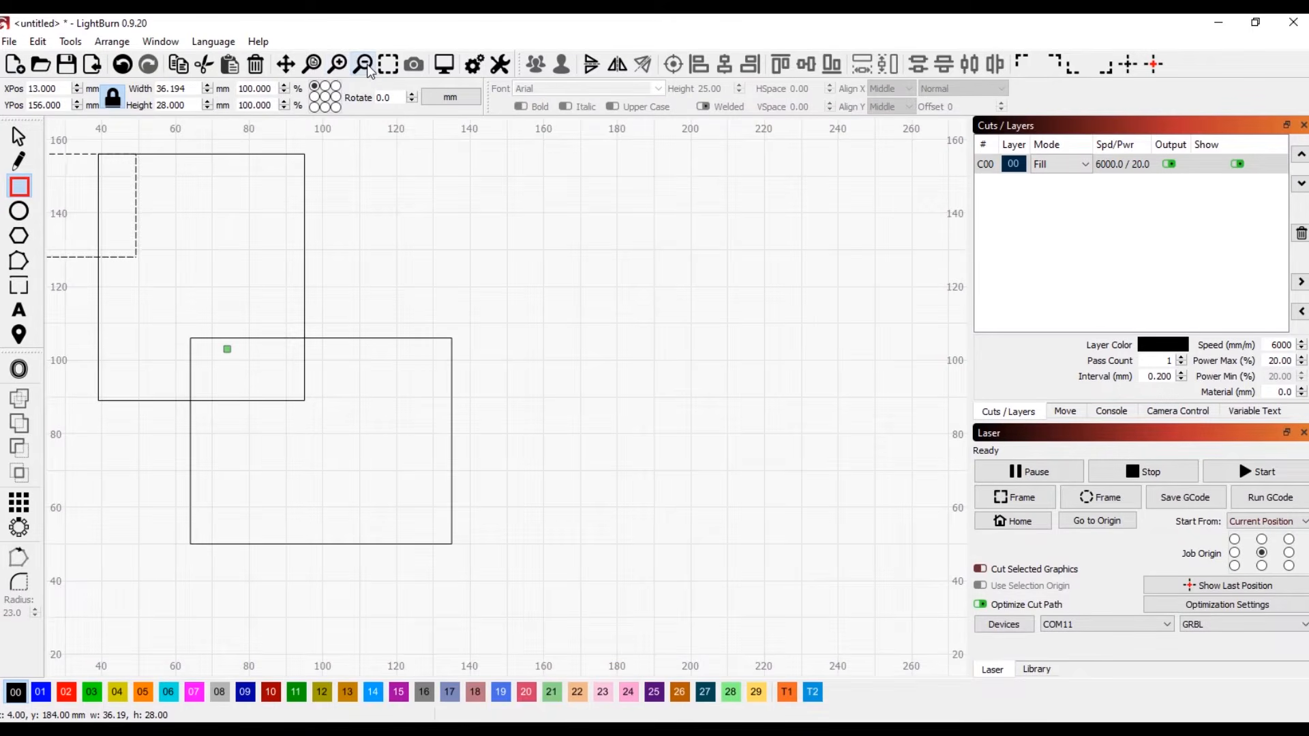
click(366, 66)
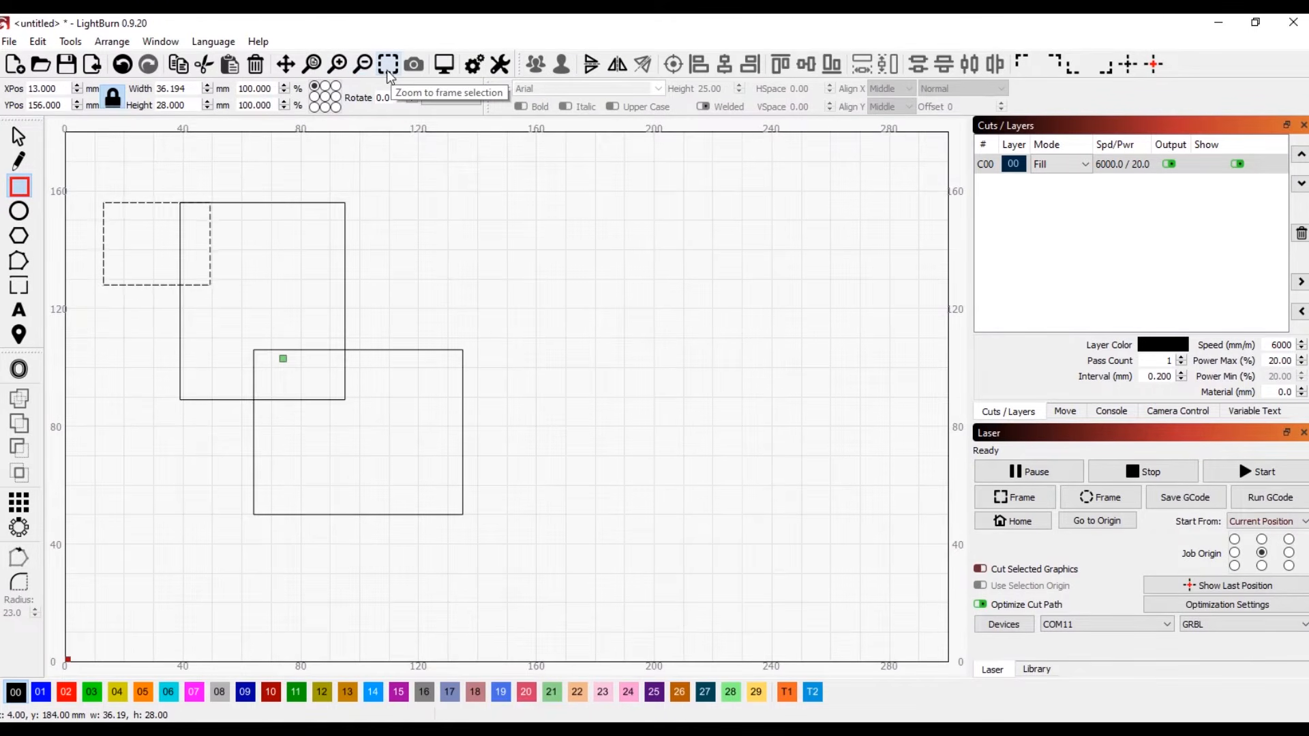
click(388, 68)
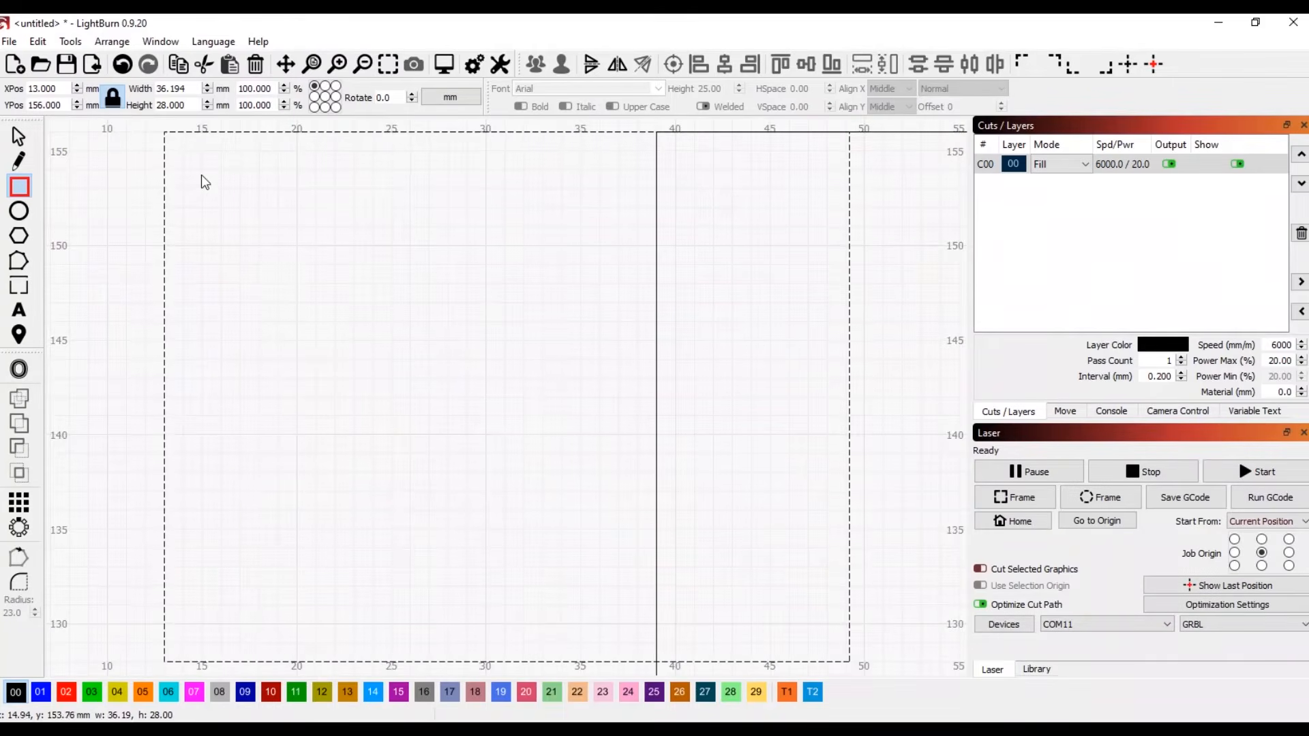
drag(150, 132, 885, 678)
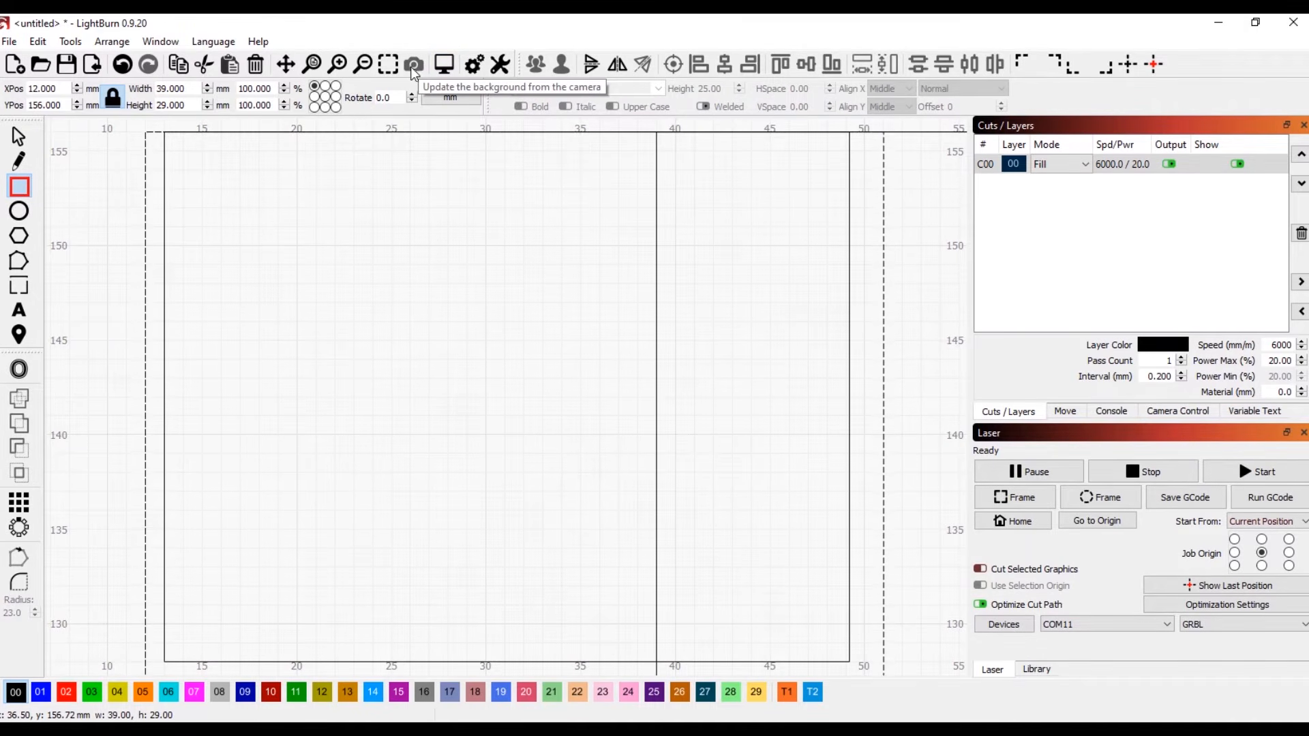
click(365, 63)
click(365, 62)
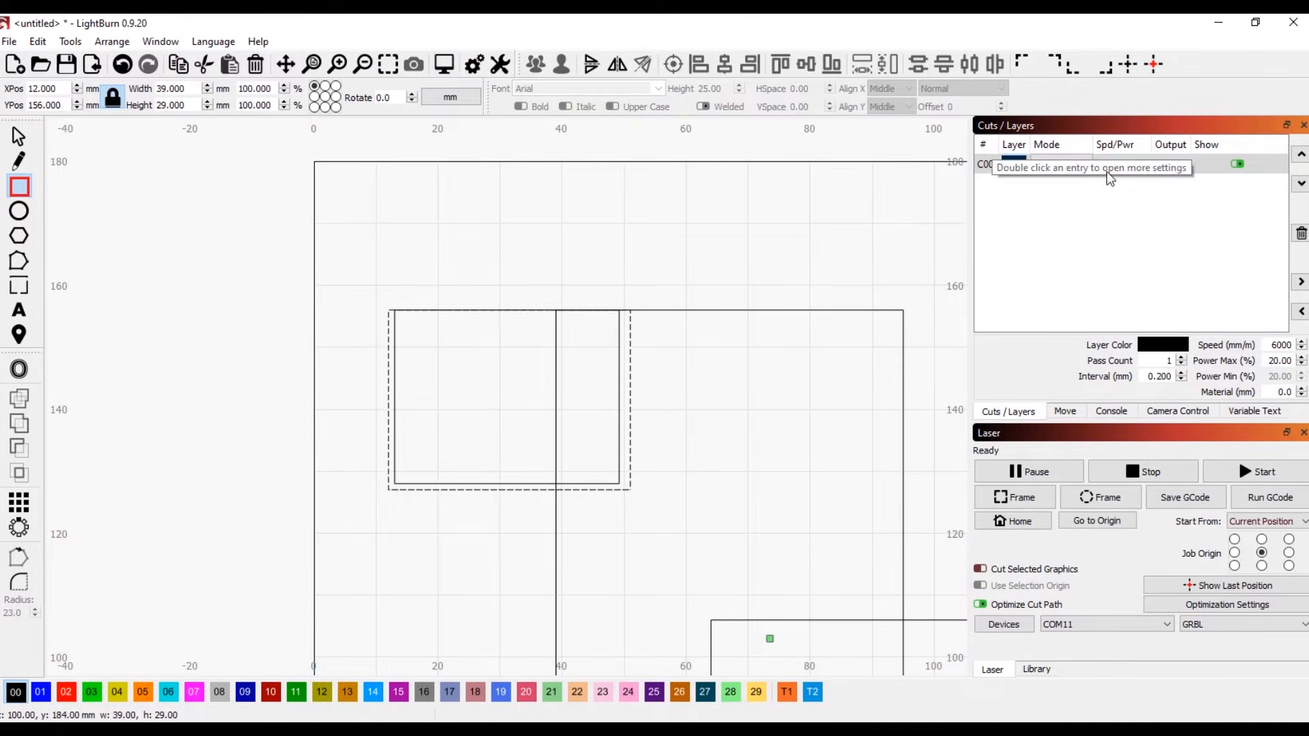
Step: Preview the filled rectangles' toolpath, and scrub through the burn sequence from its start to near its end
click(457, 74)
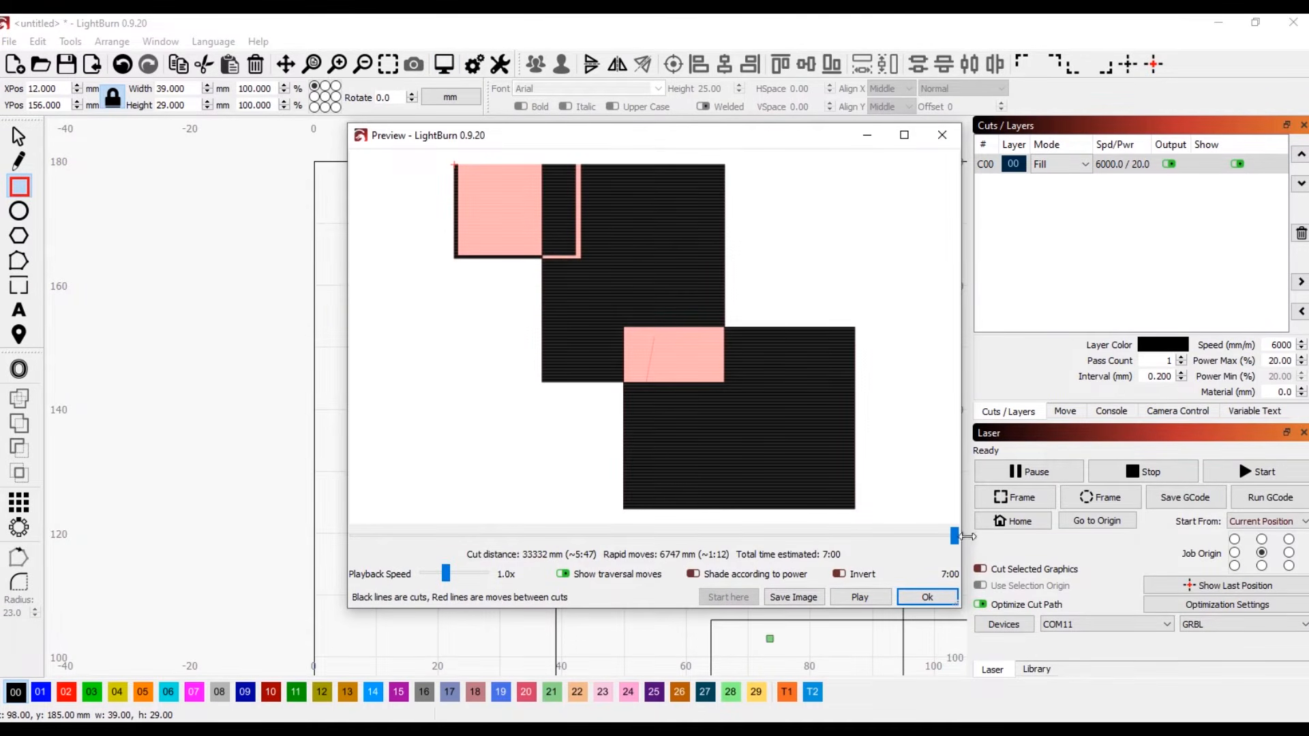
click(953, 536)
mouse_move(953, 541)
mouse_down()
mouse_move(389, 556)
mouse_move(353, 542)
mouse_up()
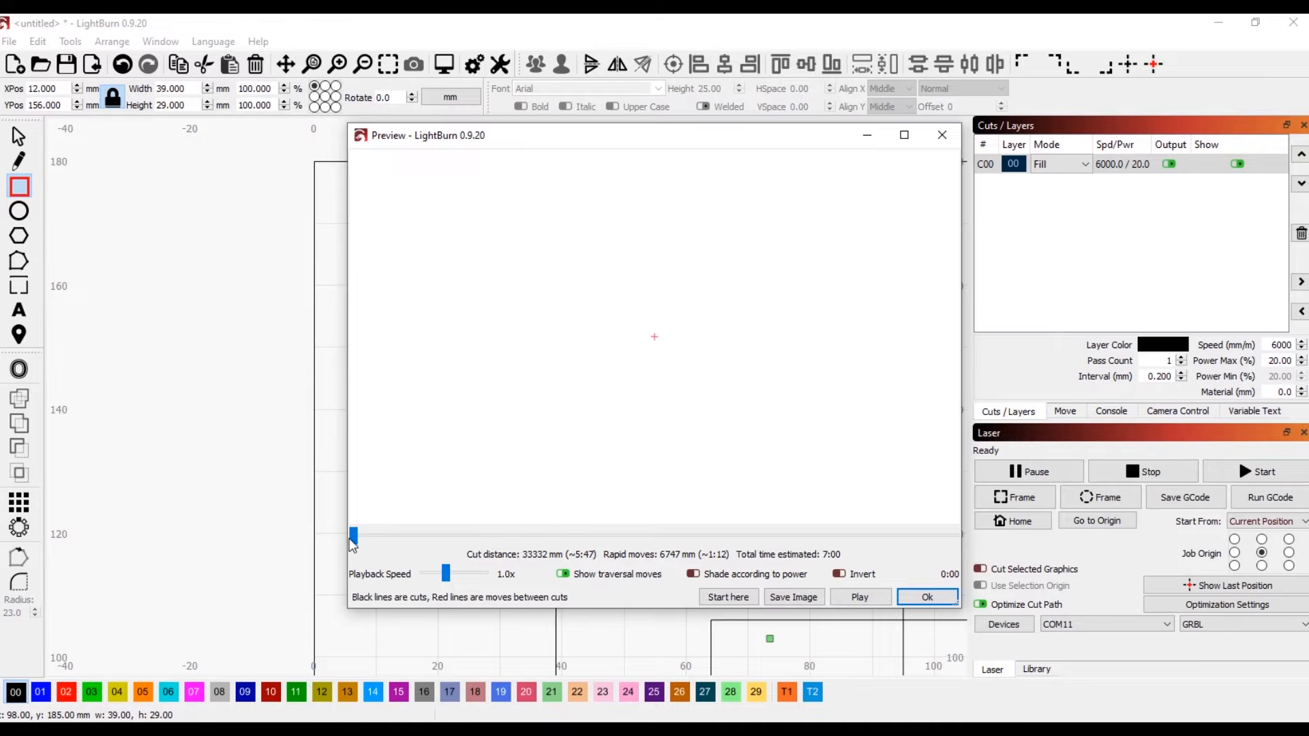
drag(353, 546, 898, 573)
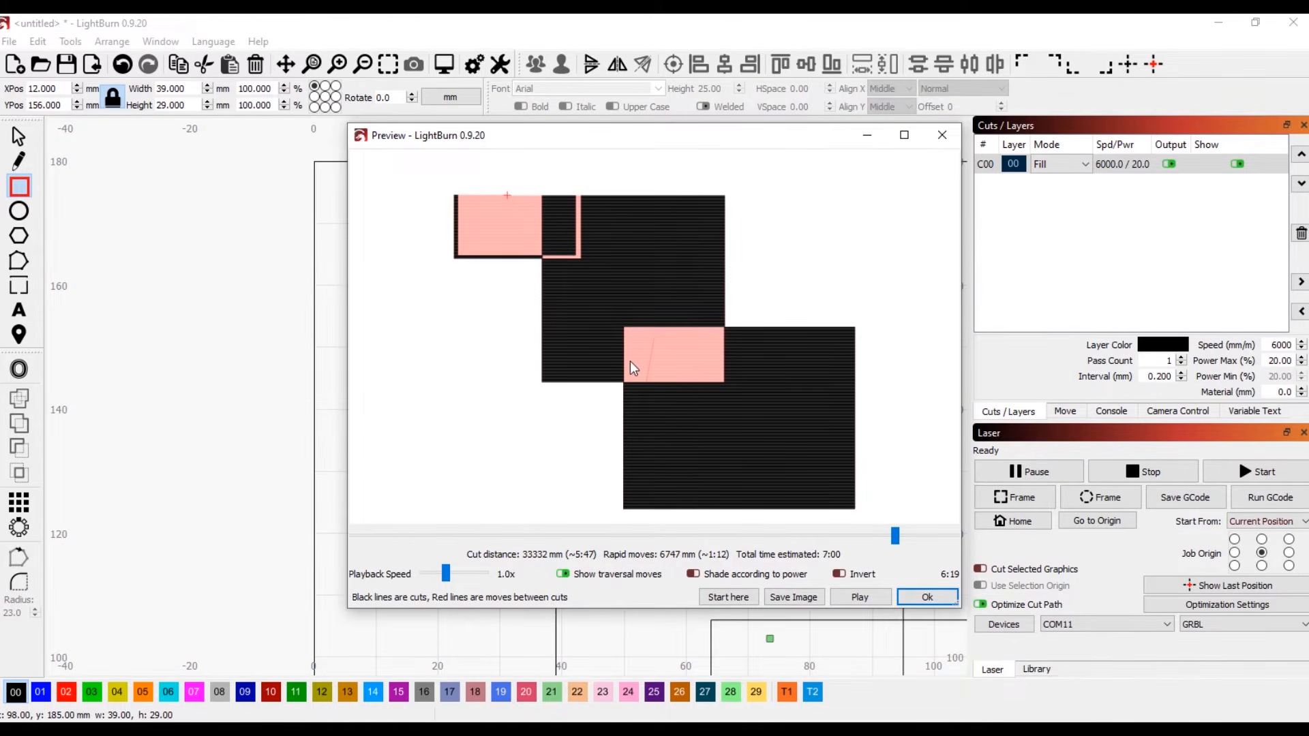
click(927, 597)
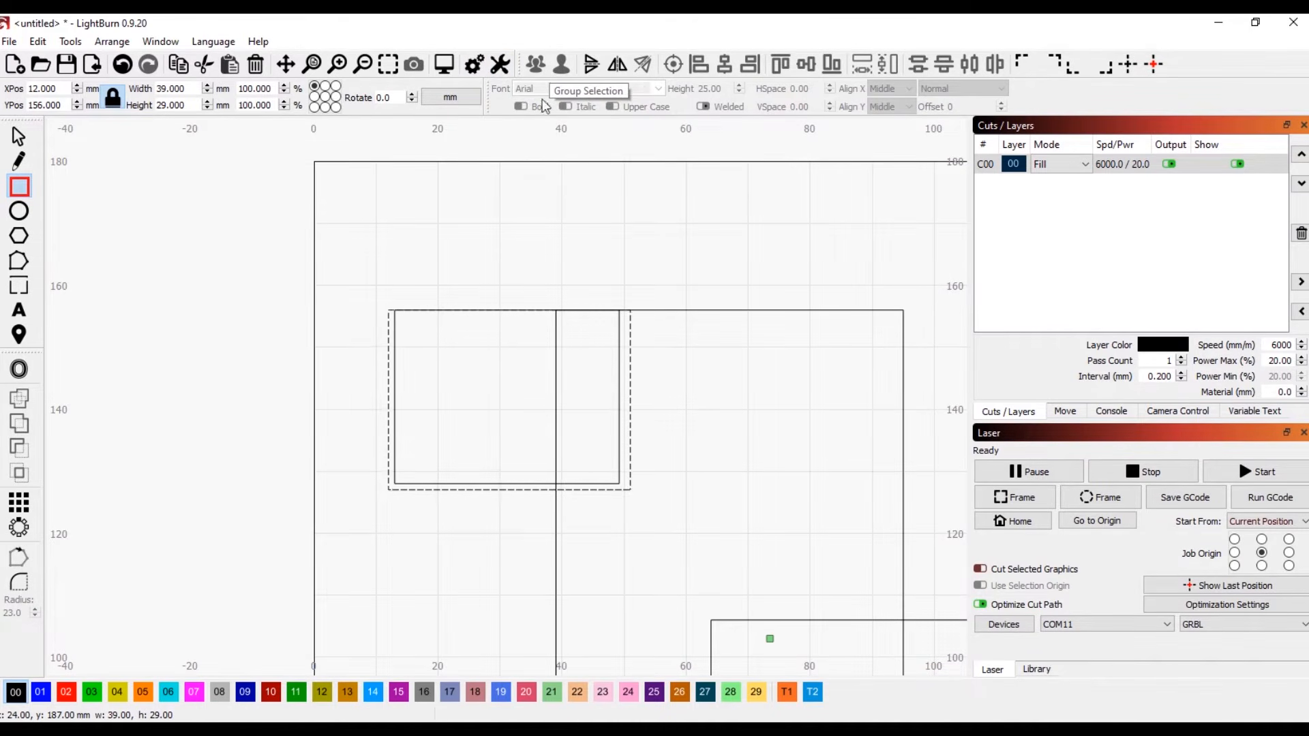
Step: Select the 39 × 29 mm rectangle together with the 56 × 67 mm rectangle, group them, and ungroup them again
click(19, 136)
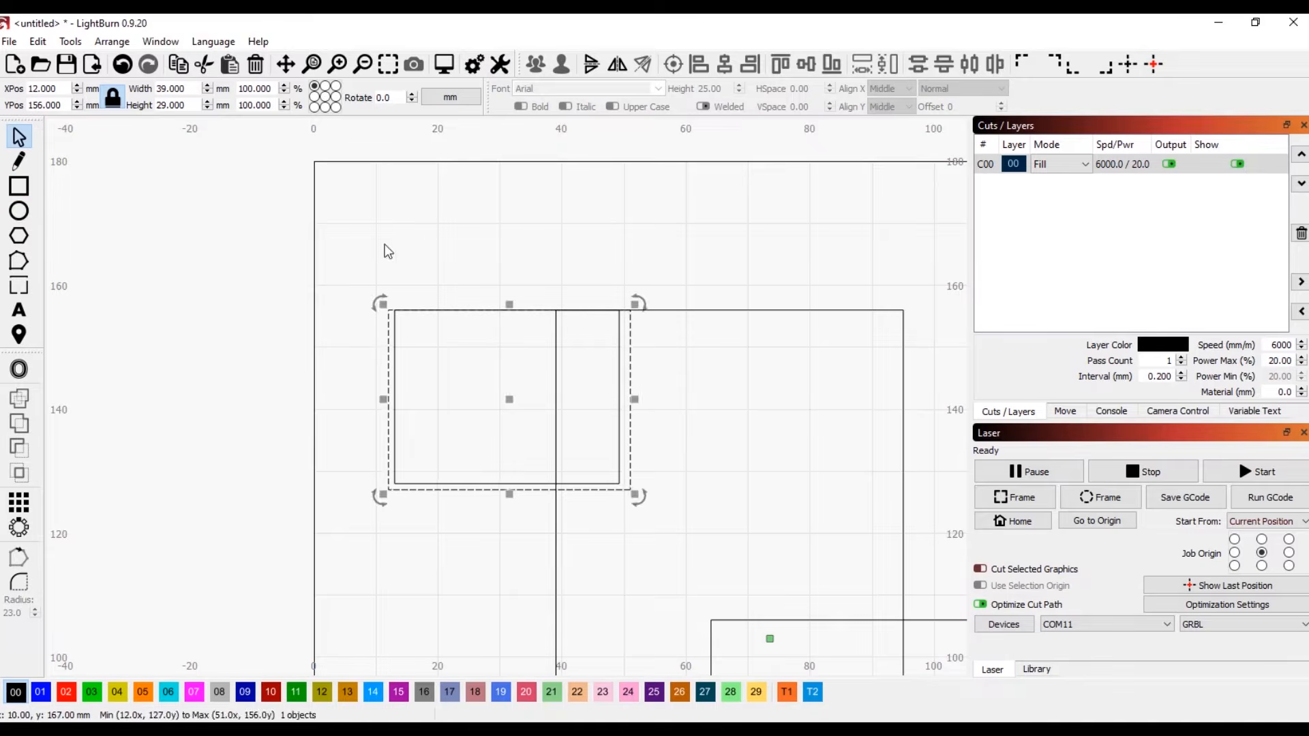
click(661, 362)
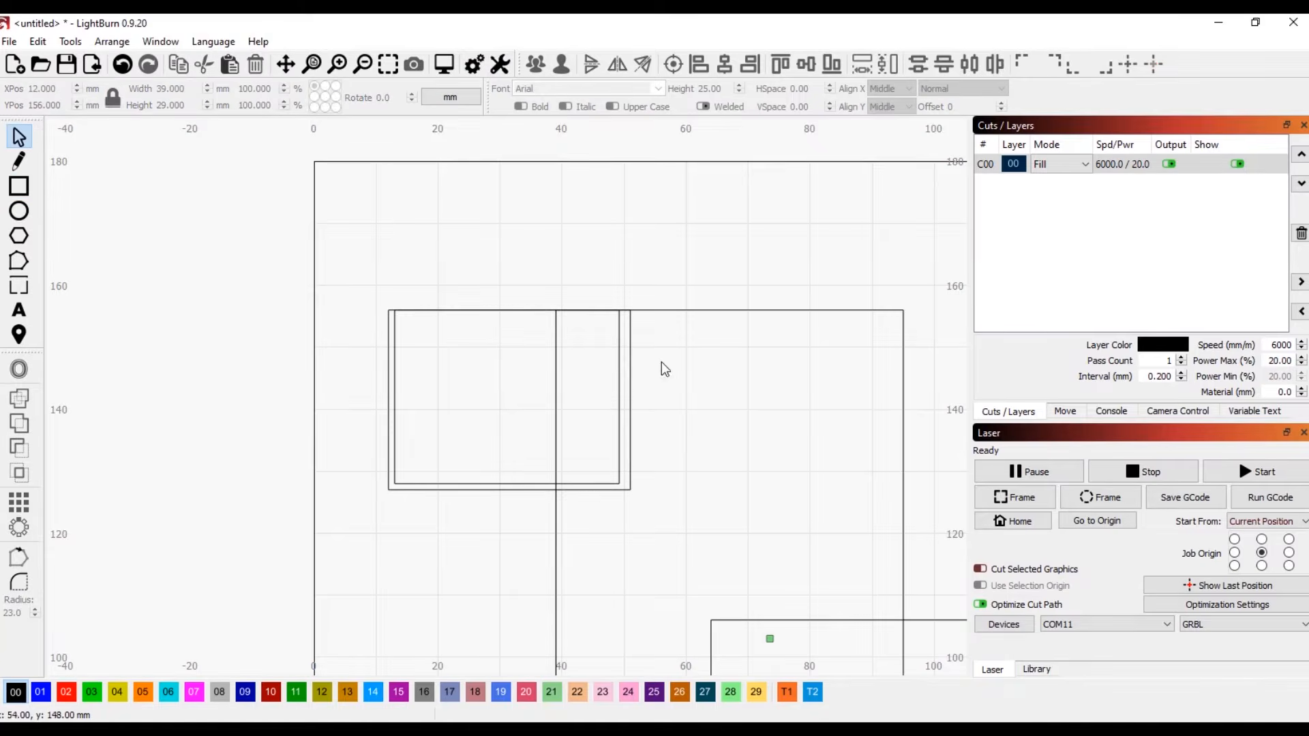
click(634, 330)
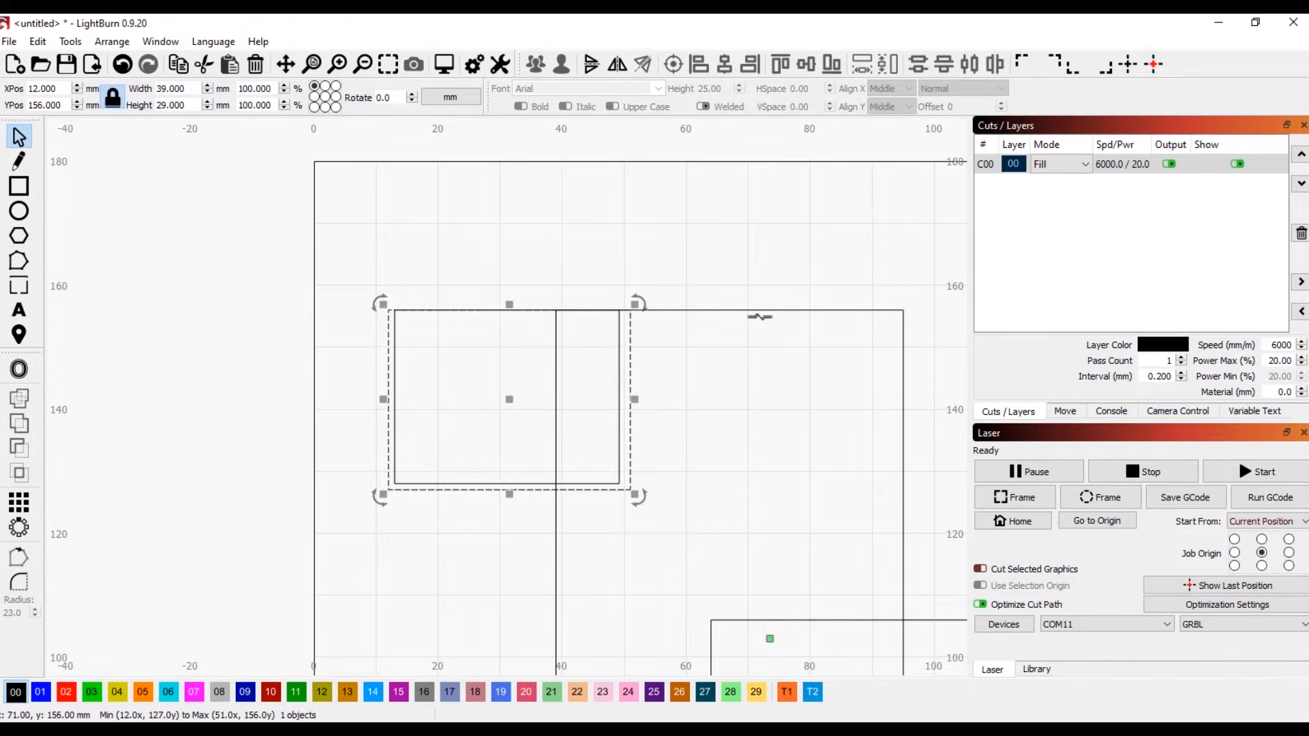
shift+click(761, 315)
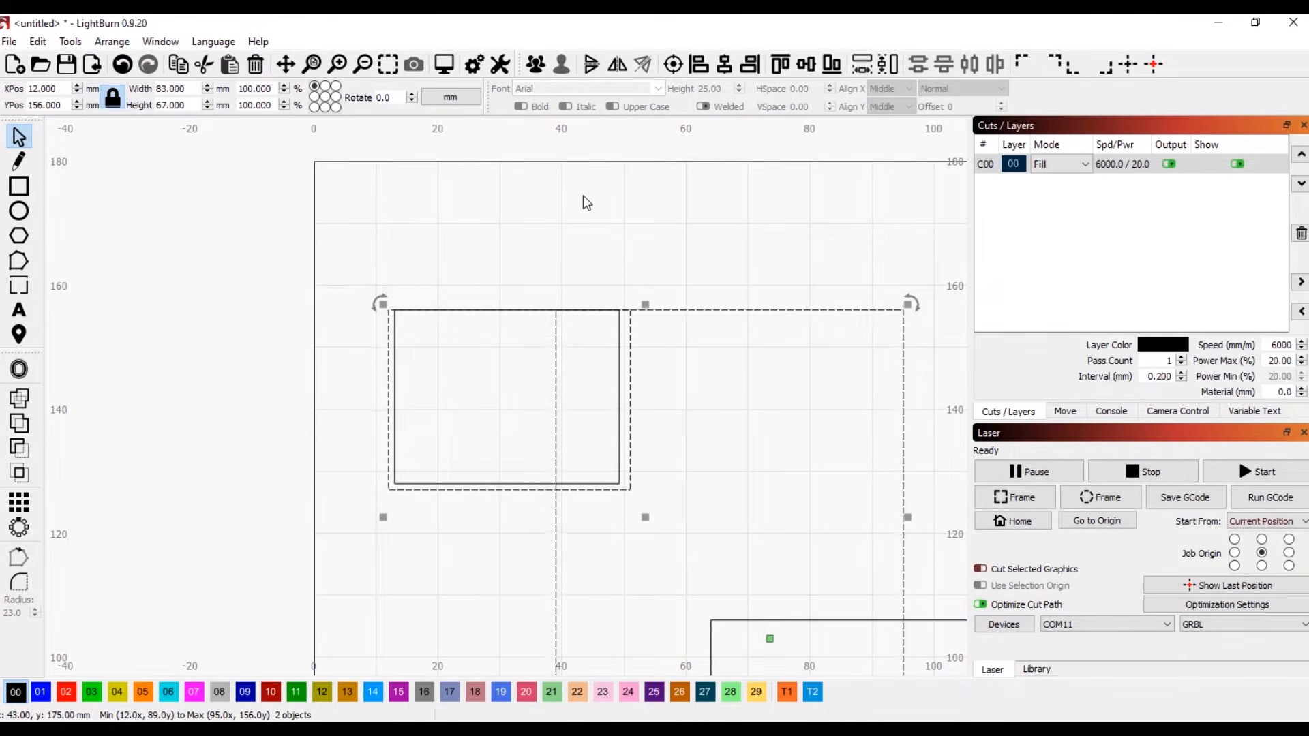
click(536, 68)
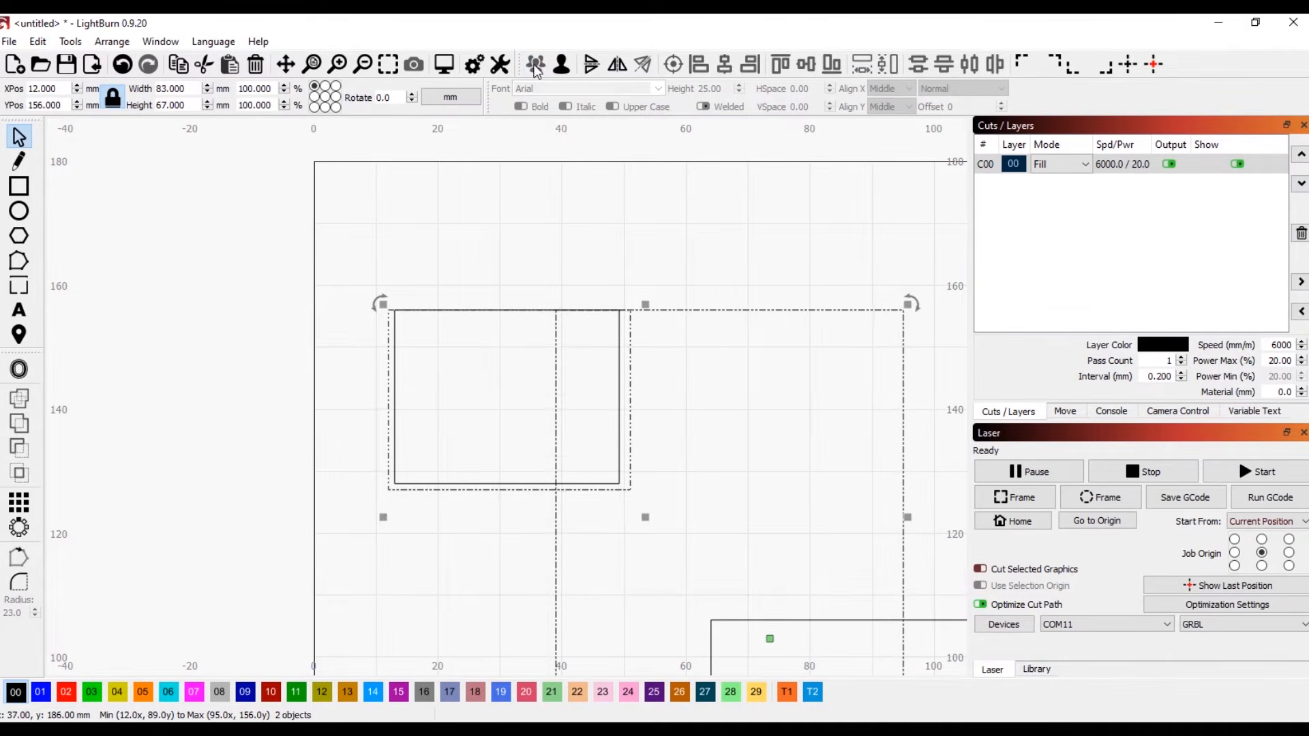
click(568, 71)
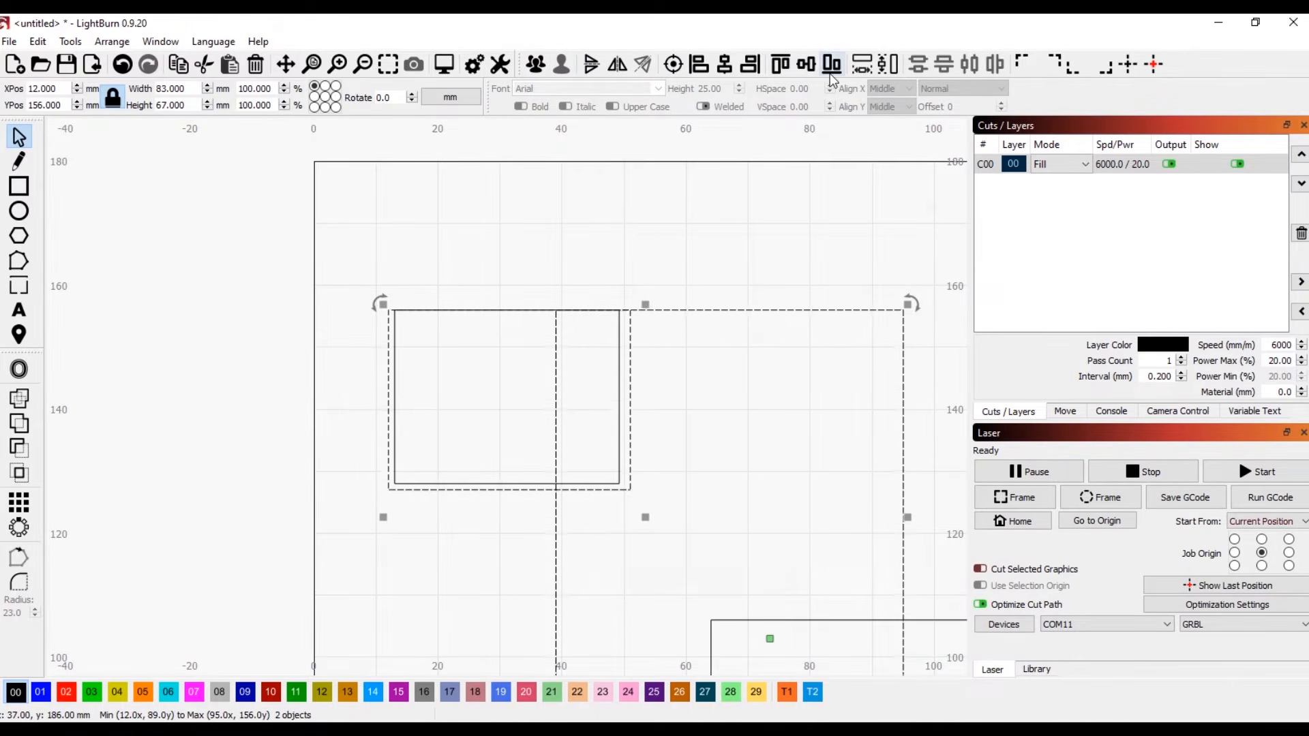
Step: Flip the two selected rectangles vertically and horizontally, and align them by their left edges, centres and right edges in turn
click(590, 67)
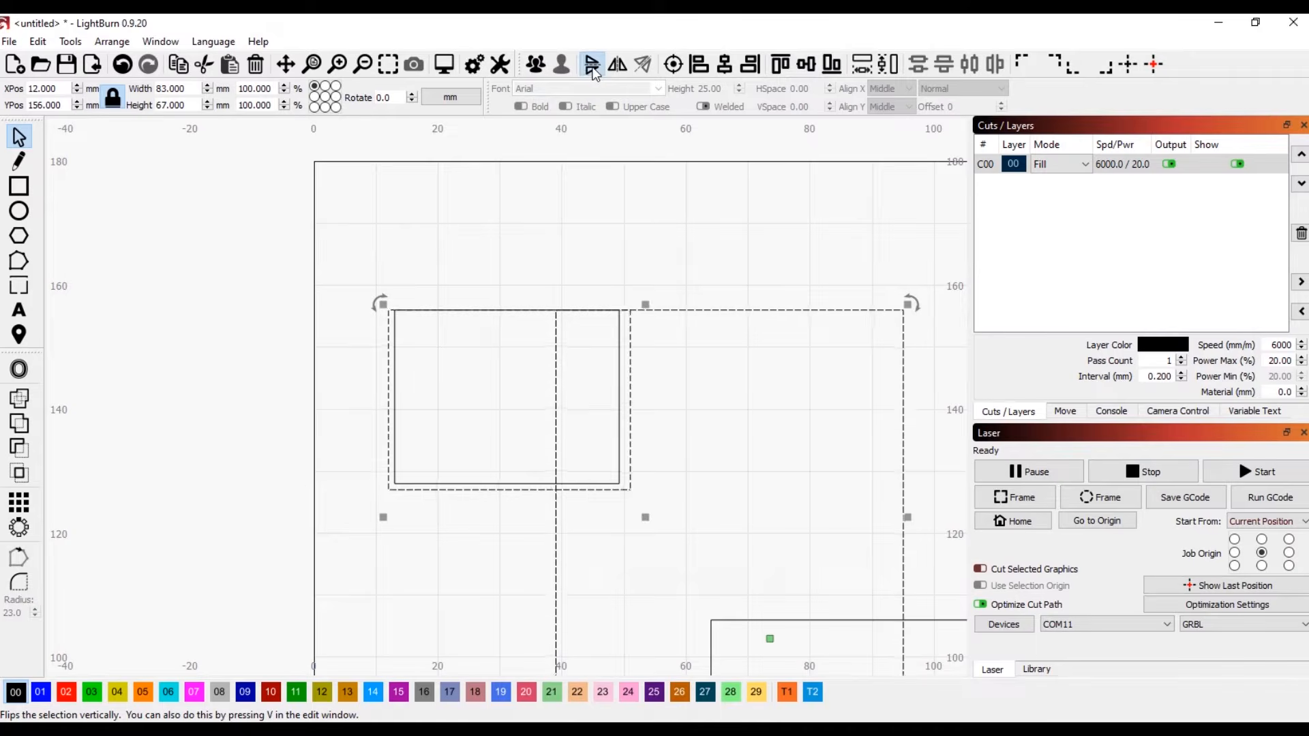
click(616, 66)
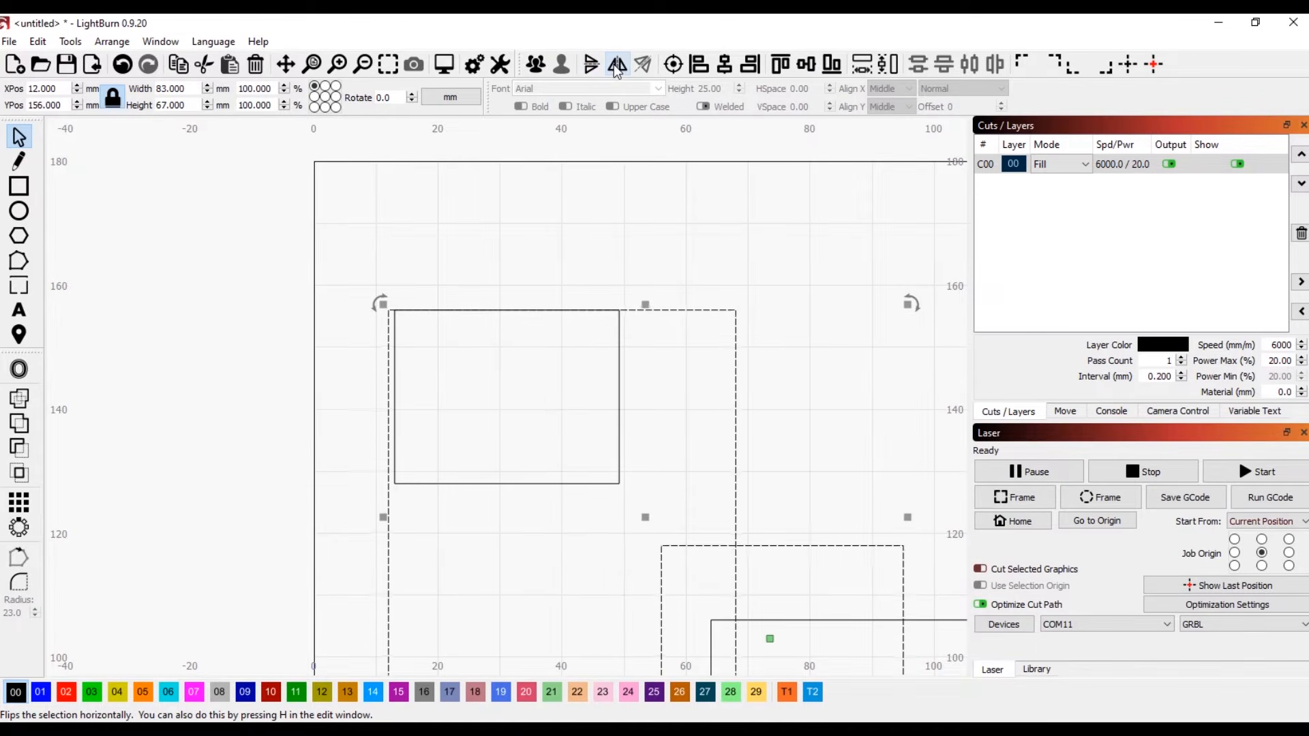
click(698, 68)
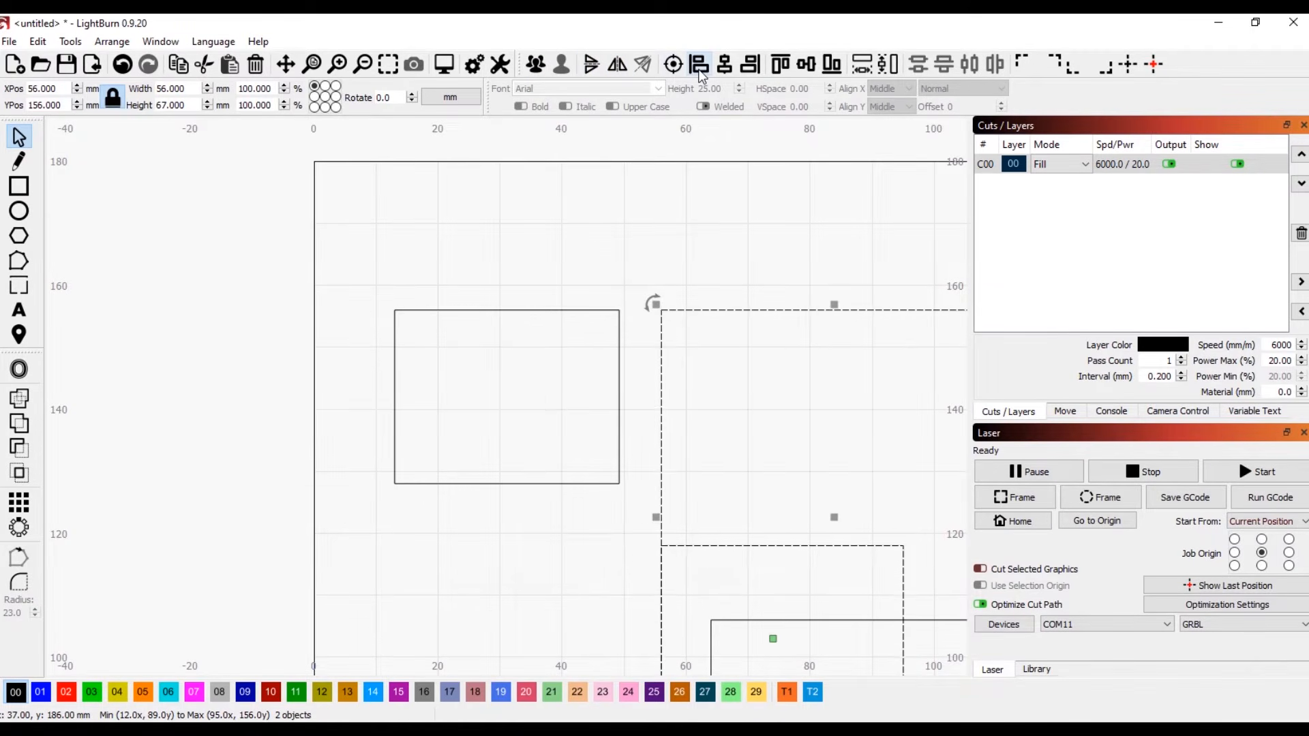
click(727, 68)
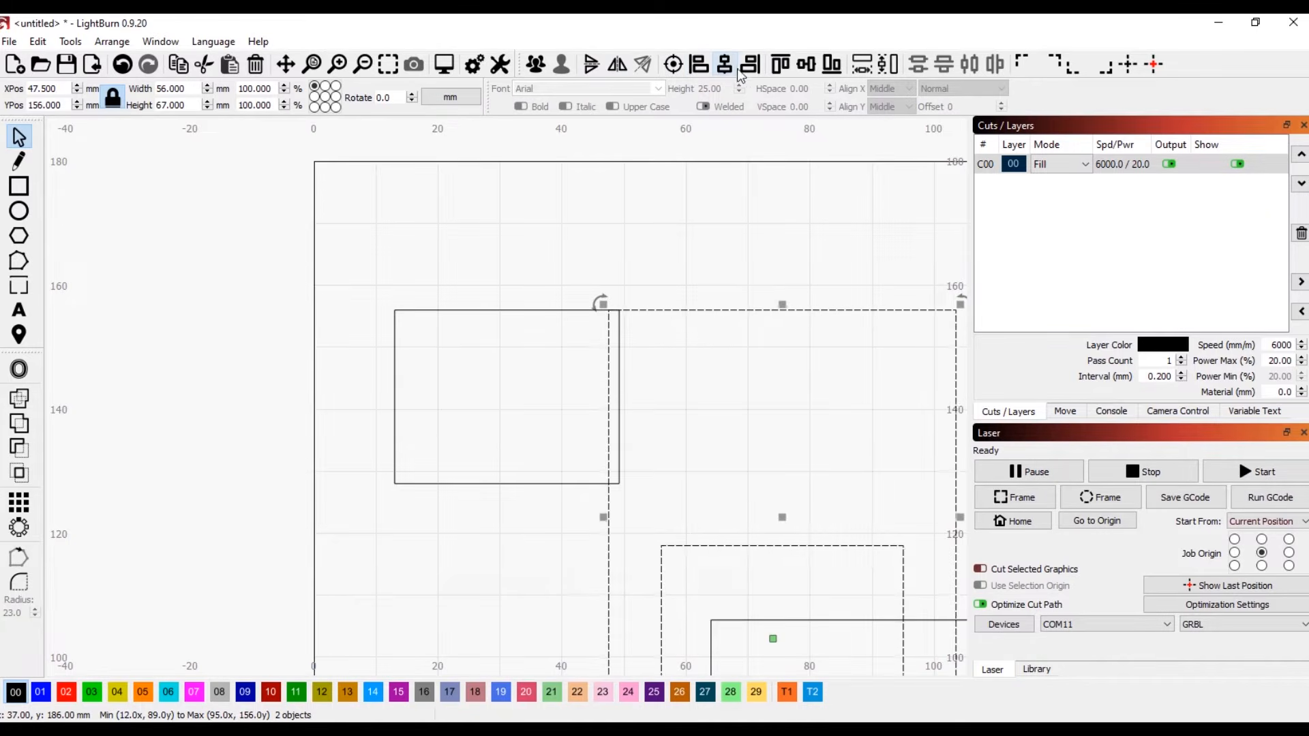
click(750, 68)
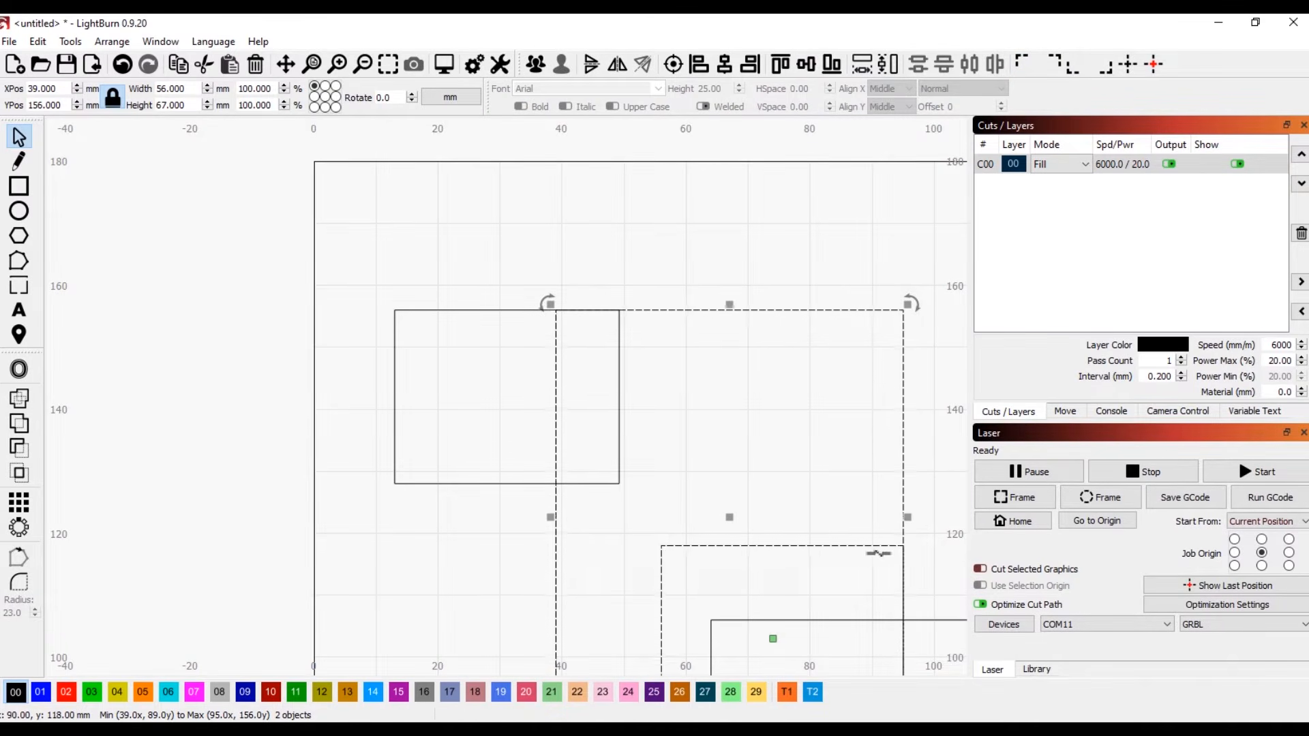
Step: Move the two selected rectangles to the page's upper-left corner, and from there to its lower-right corner
click(1023, 65)
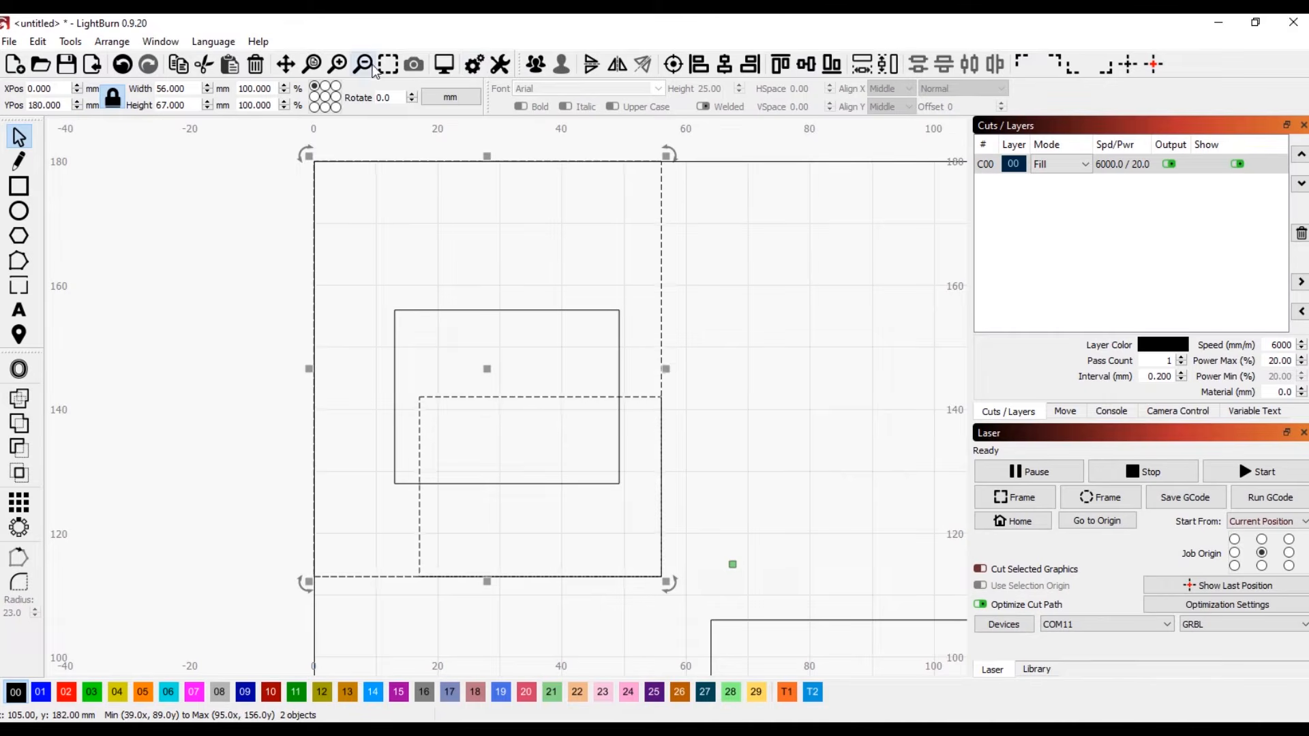
click(313, 64)
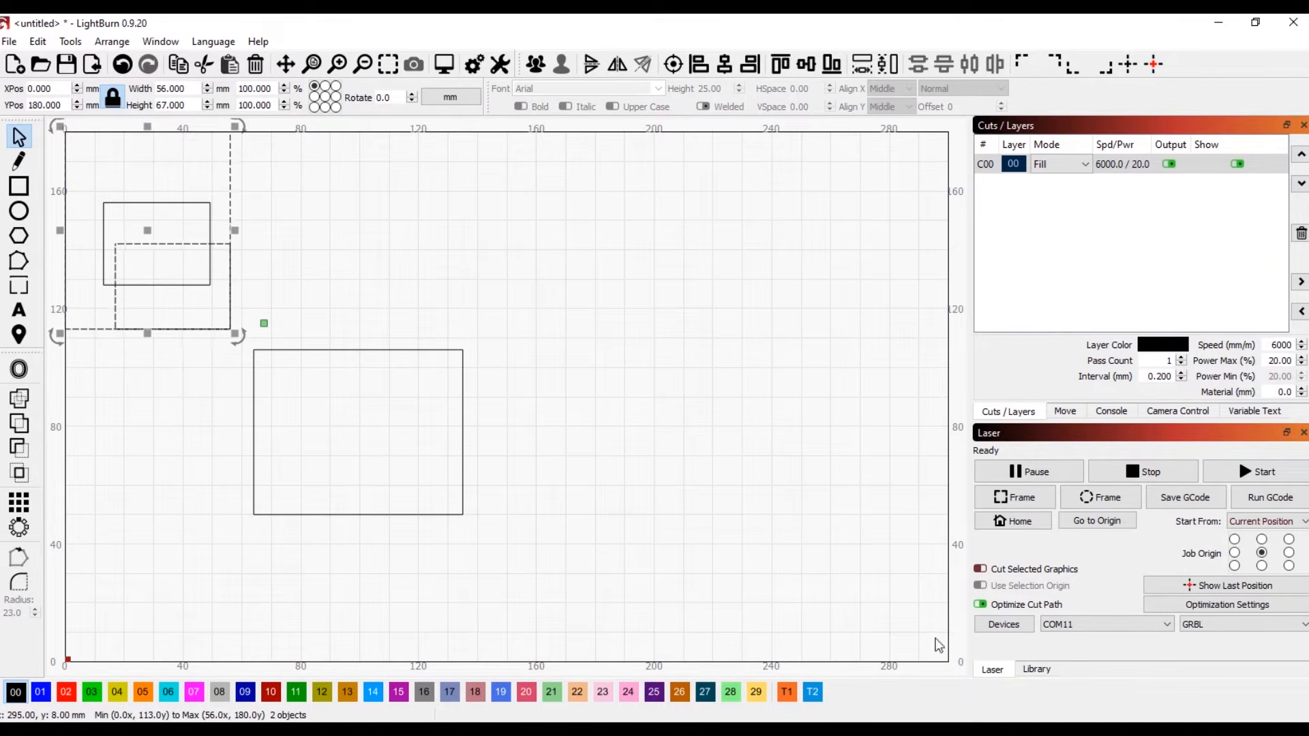
click(1105, 65)
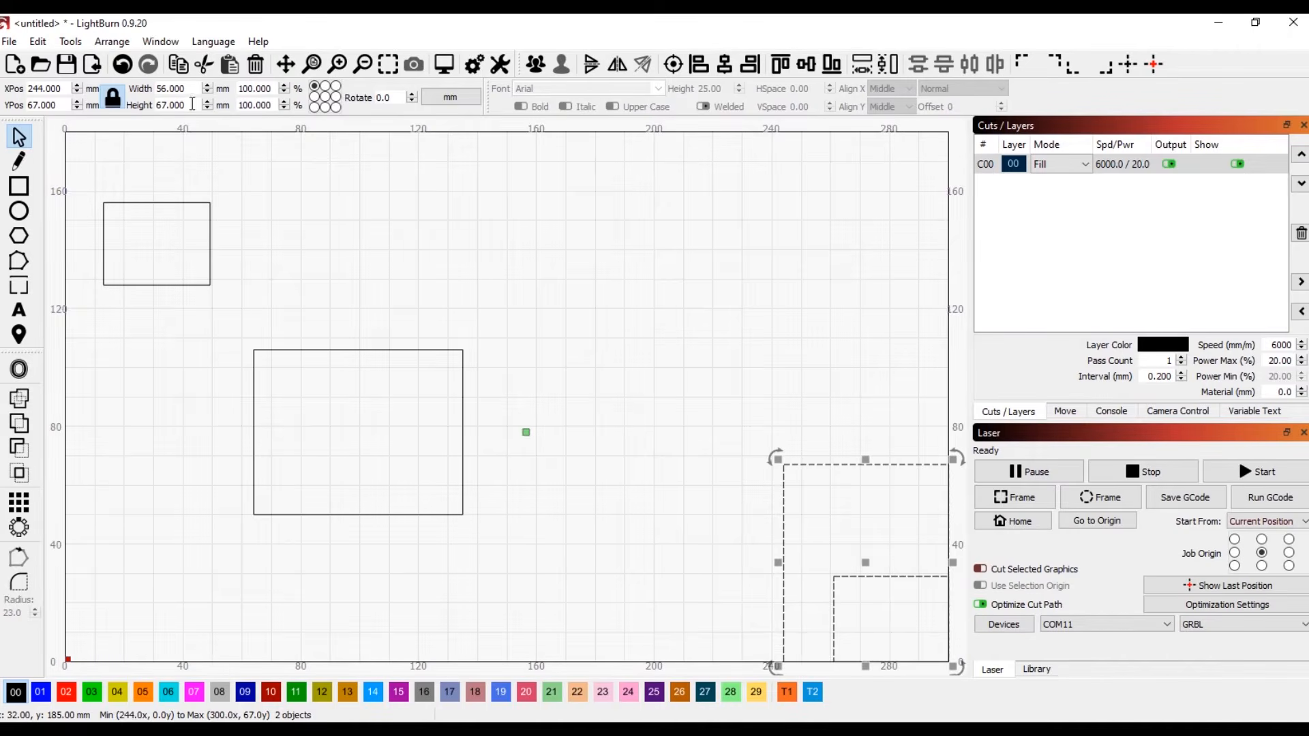
Step: Increase the smallest rectangle's width to 41.194 mm with the aspect ratio locked
click(75, 158)
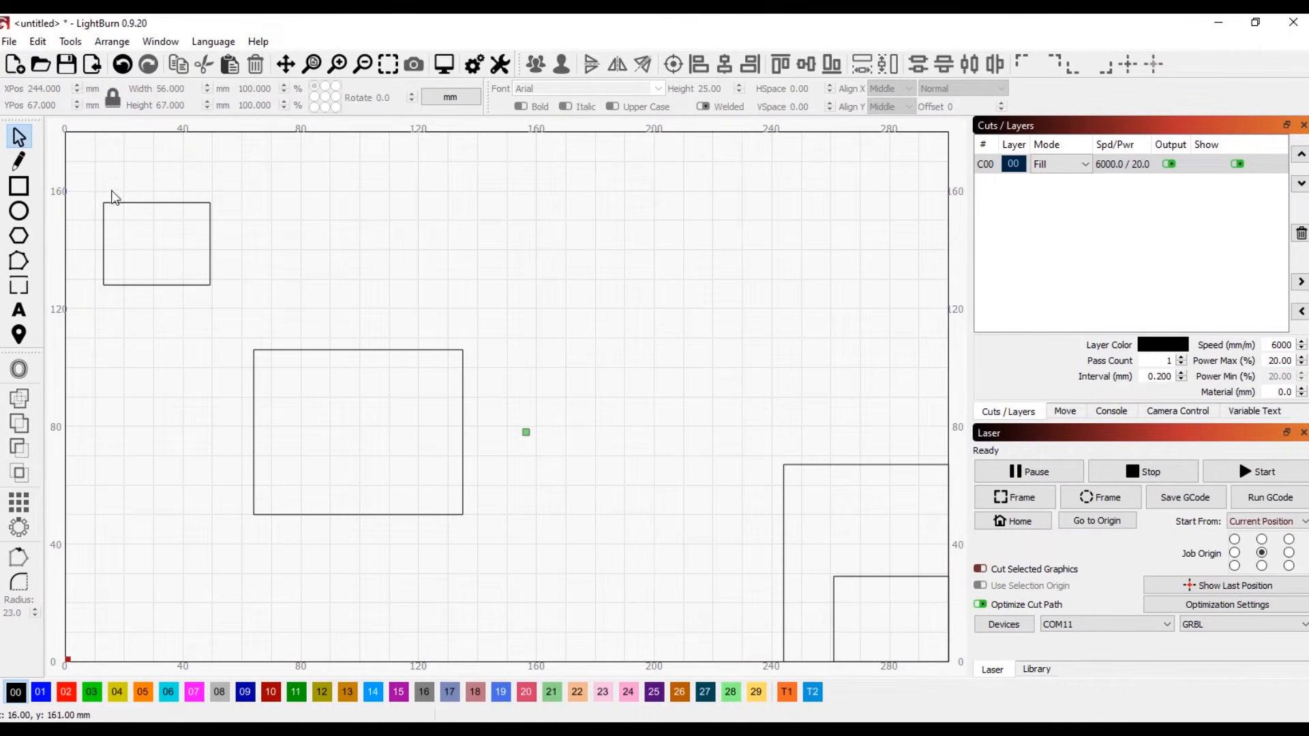
click(121, 211)
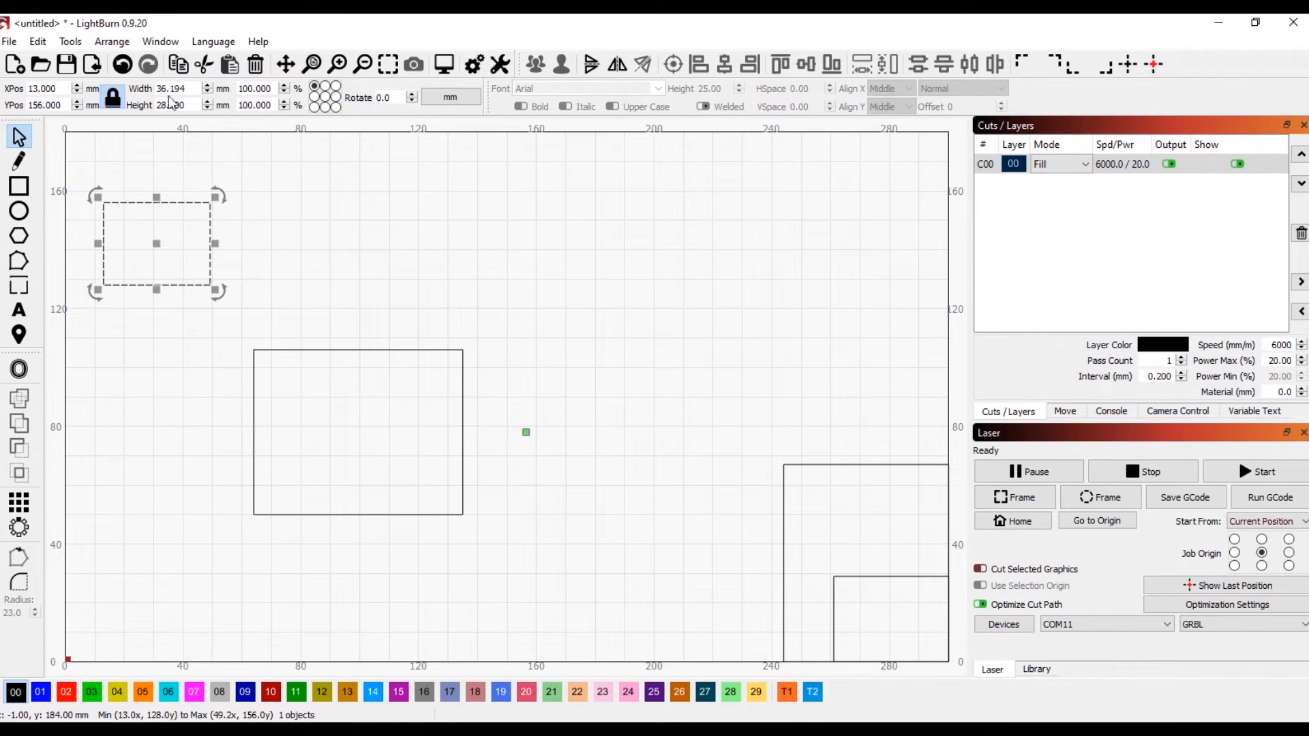
click(207, 85)
click(208, 85)
click(207, 84)
click(207, 84)
click(207, 84)
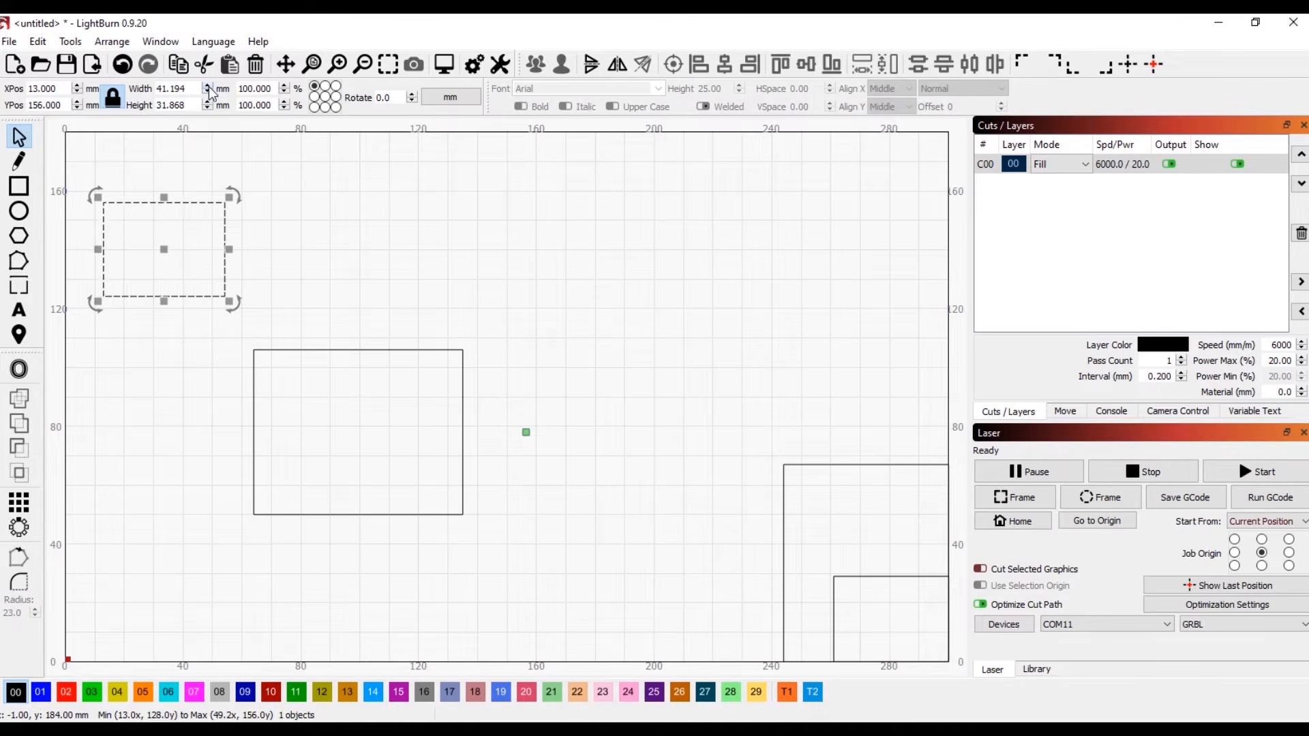
Step: Unlock the aspect ratio and increase the selected rectangle's width alone to 49.194 mm
click(113, 101)
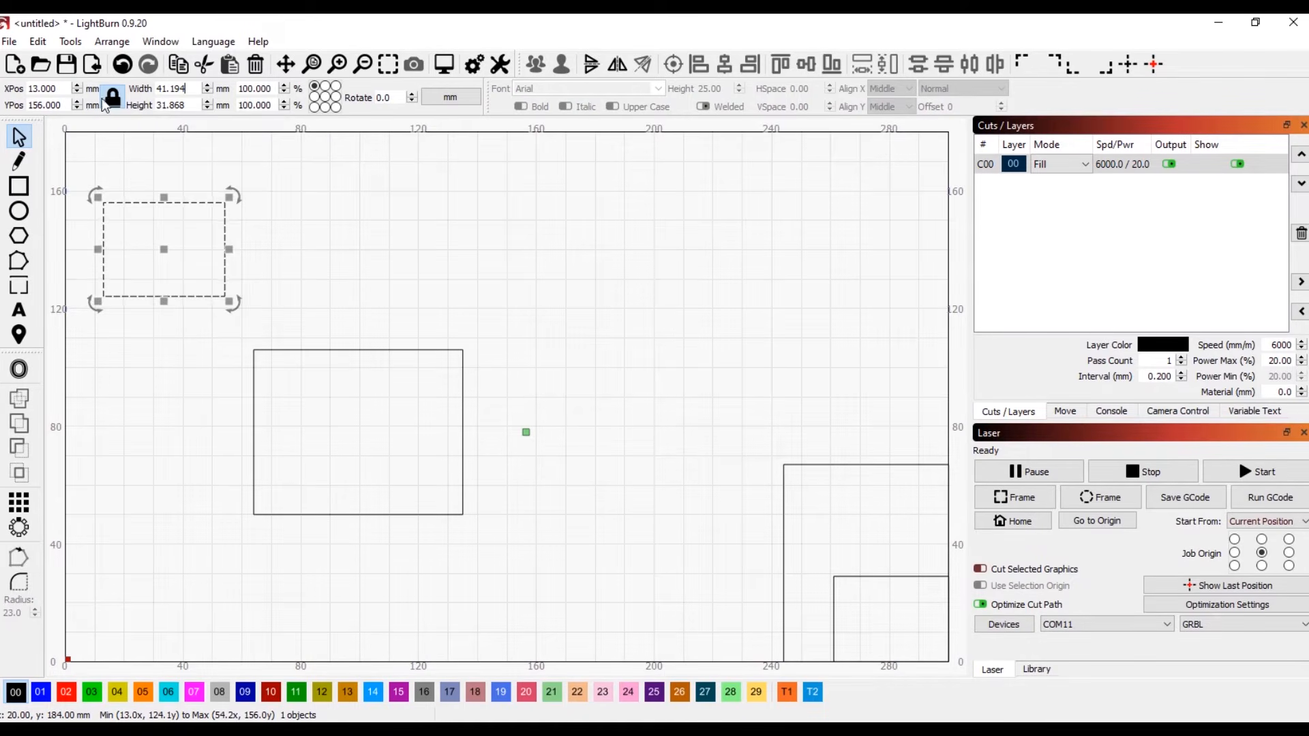
click(206, 85)
click(206, 86)
click(206, 86)
click(206, 86)
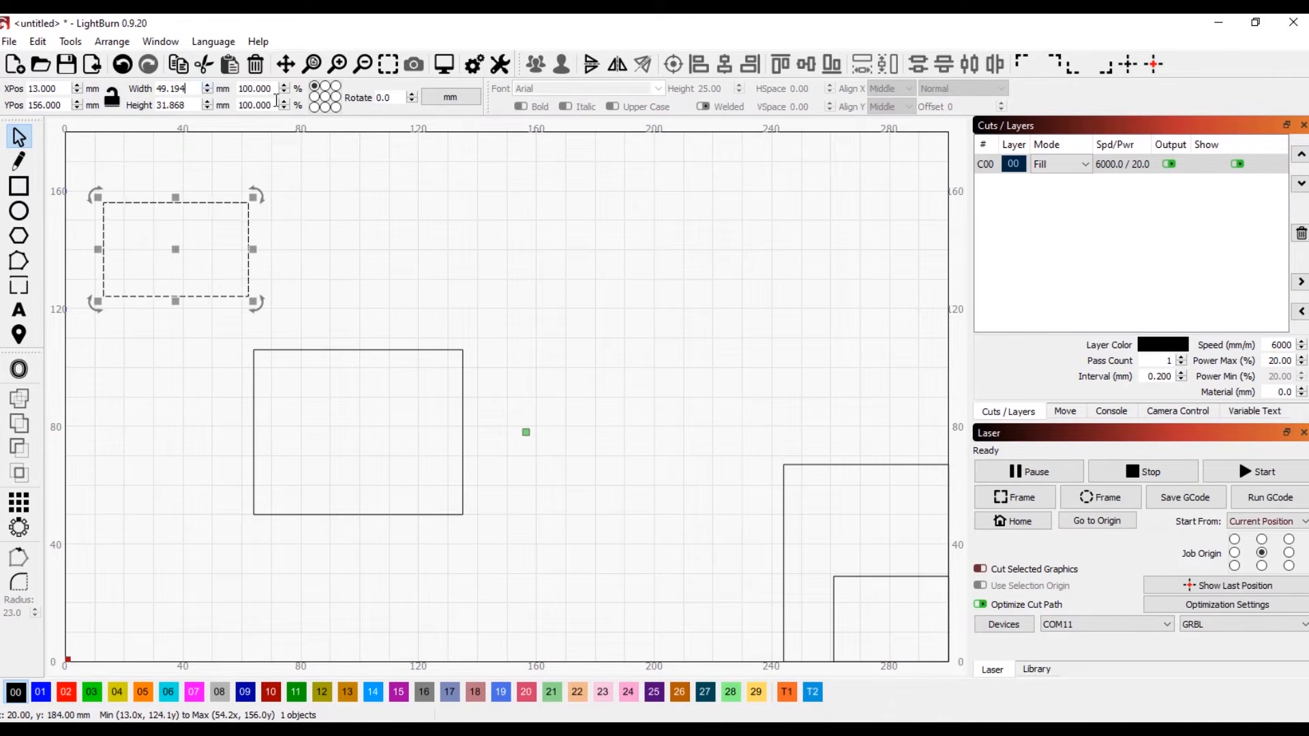
Step: Scale the selected rectangle's width alone to 50 percent
drag(275, 89, 242, 86)
text(50)
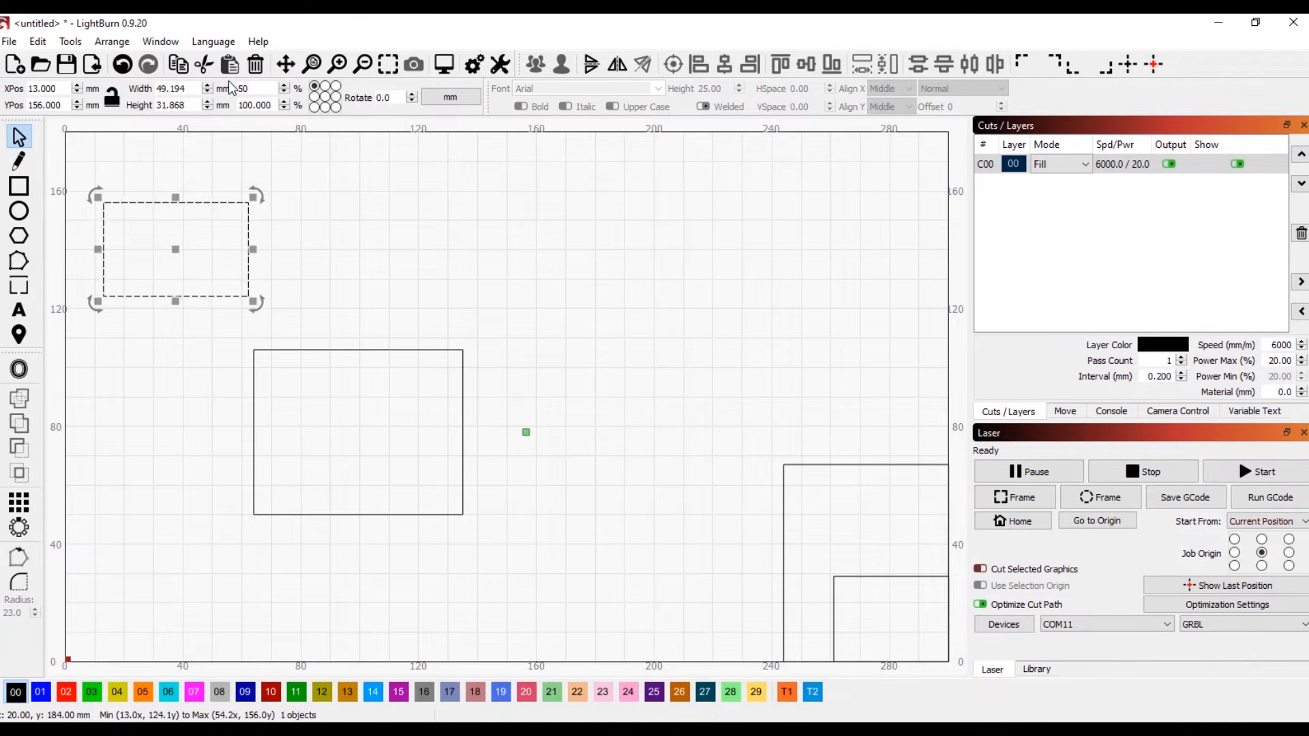
key(Return)
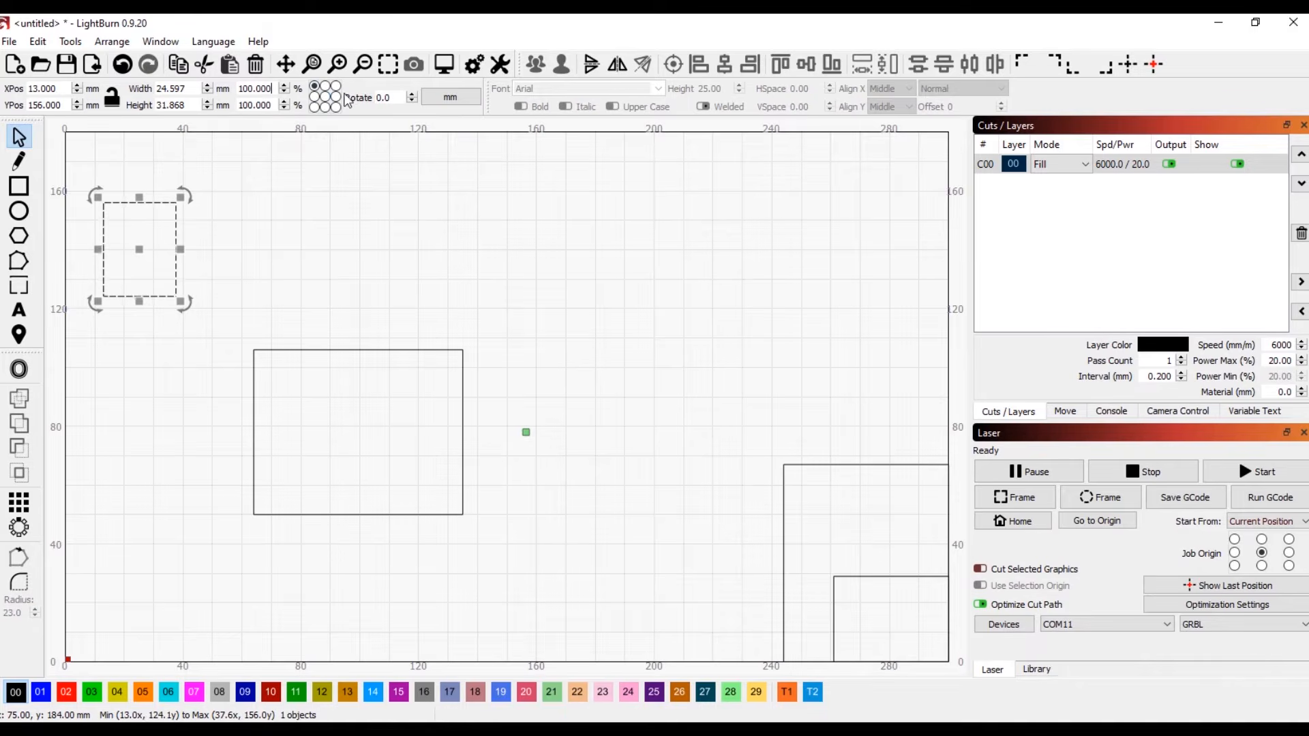
Step: Set the selected rectangle's reference point to its lower-right corner and reduce its width alone to 20.597 mm
click(336, 108)
click(207, 92)
click(207, 92)
click(207, 92)
click(207, 92)
click(208, 109)
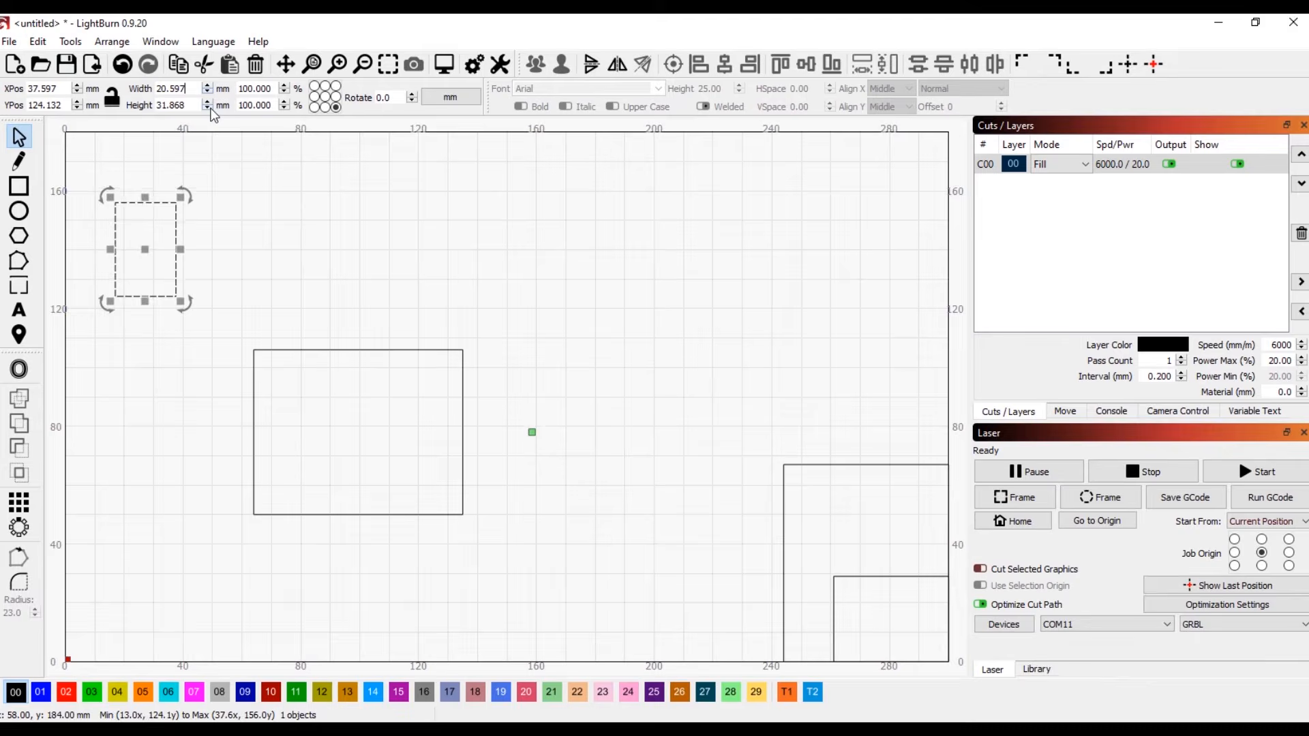
Step: Lock the aspect ratio and shrink the selected rectangle to a width of 11.597 mm
click(111, 98)
click(207, 92)
click(208, 93)
click(207, 93)
click(208, 92)
click(207, 92)
click(207, 92)
click(208, 93)
click(207, 93)
click(207, 93)
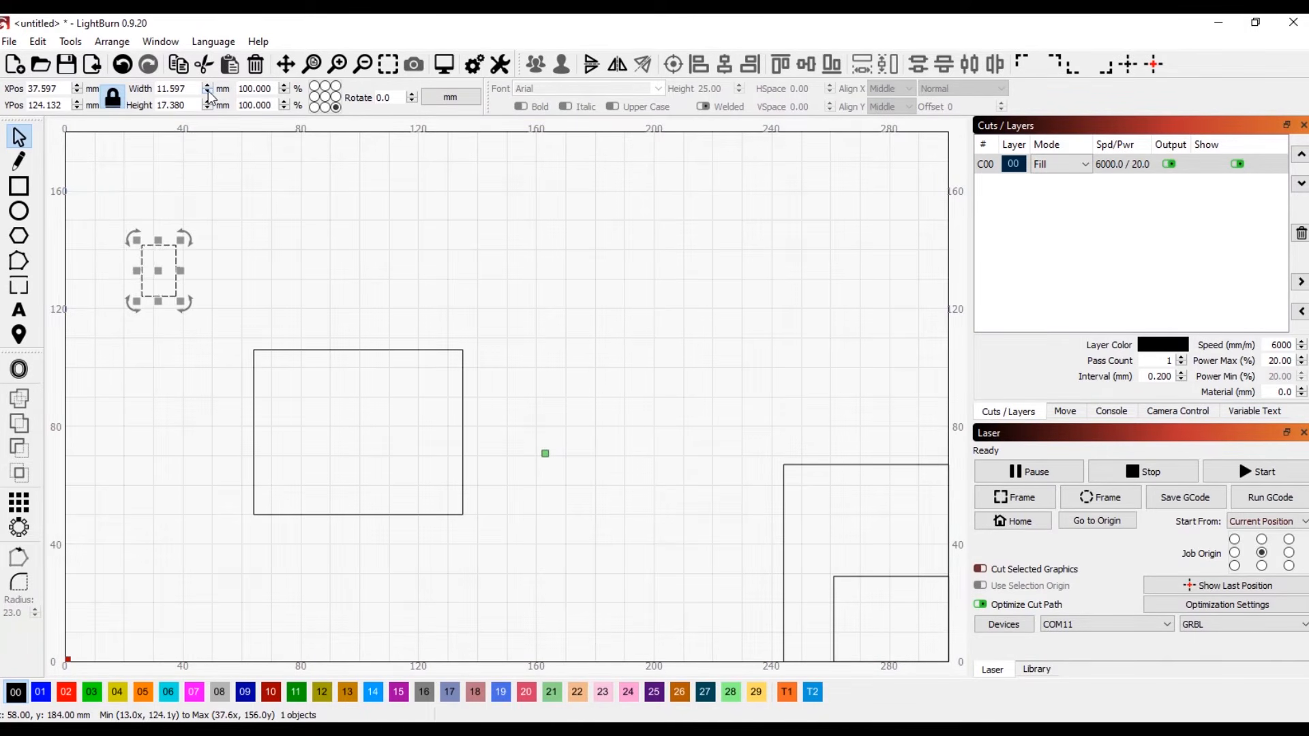
Step: Rotate the small rectangle by 45 degrees and then by a further 20 degrees about its lower-right reference point
double_click(392, 97)
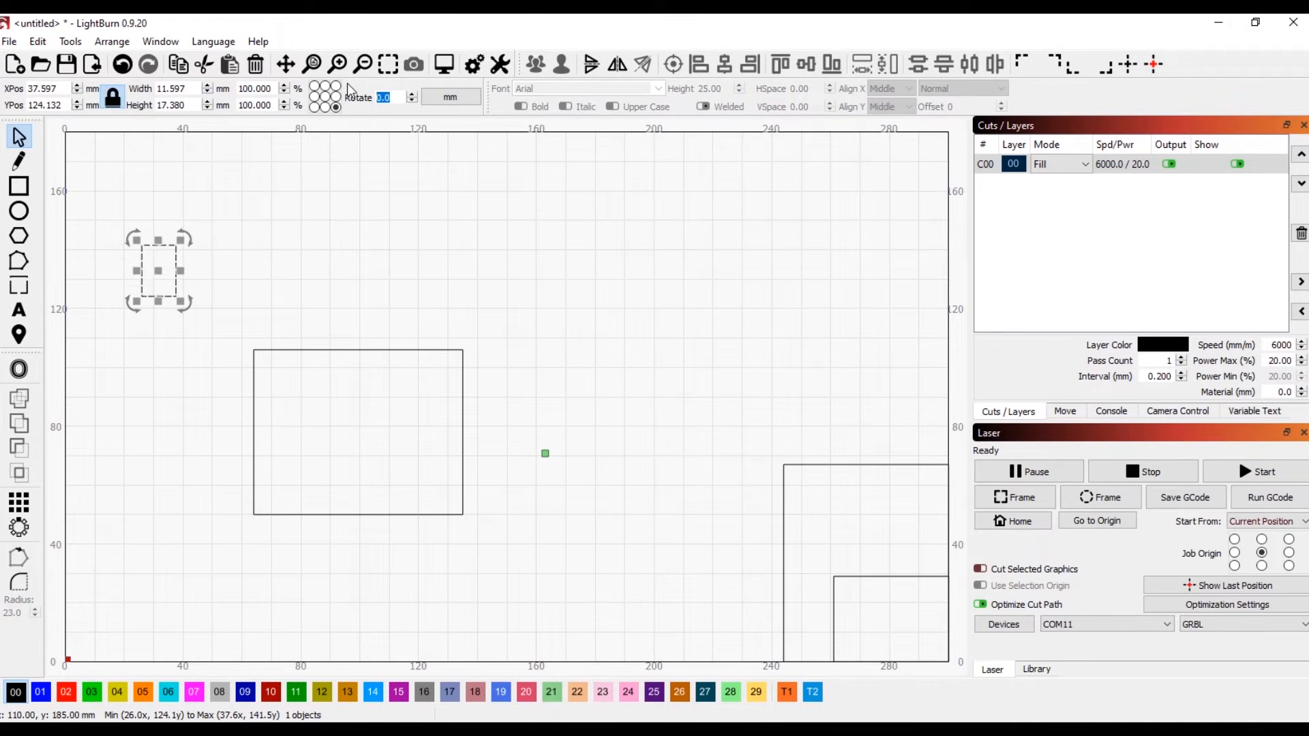
text(45)
key(Return)
text(2)
text(0)
key(Return)
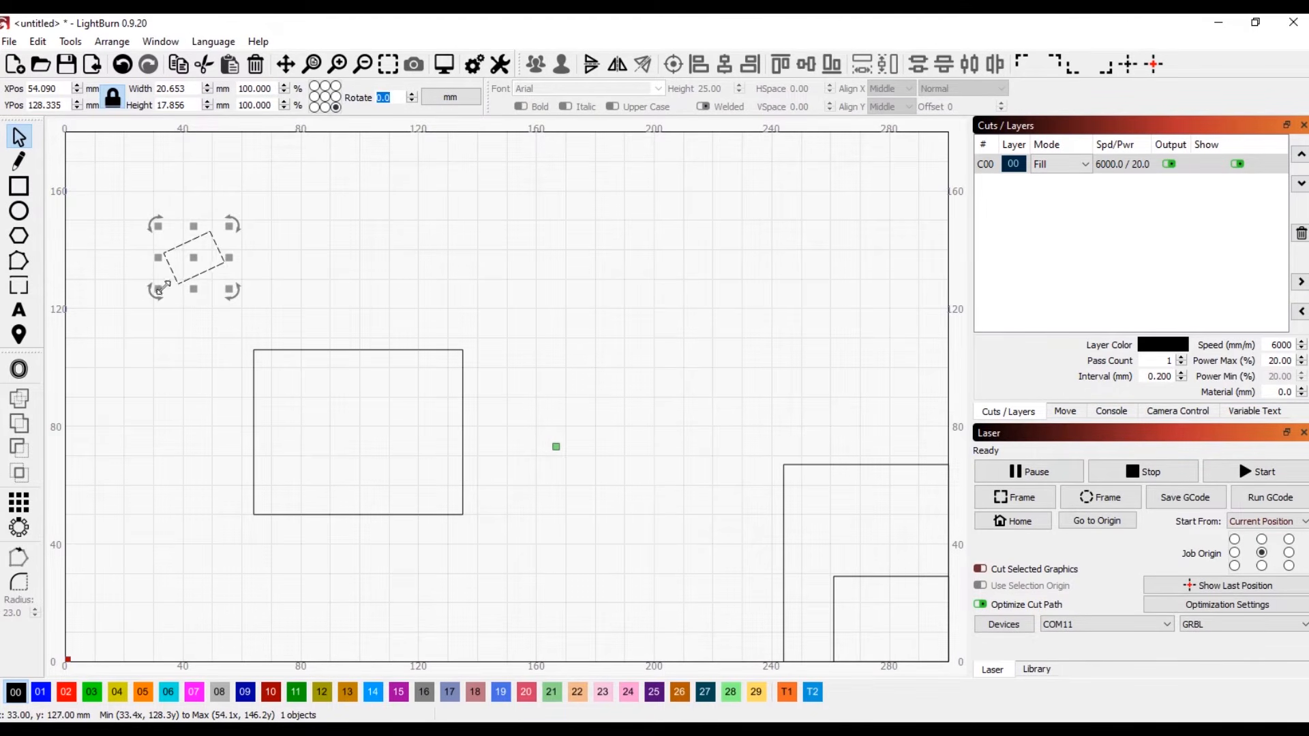
Step: Set the small rectangle's reference point to its centre and rotate it slightly in small increments
click(325, 97)
click(412, 95)
scroll(404, 95, down, 11)
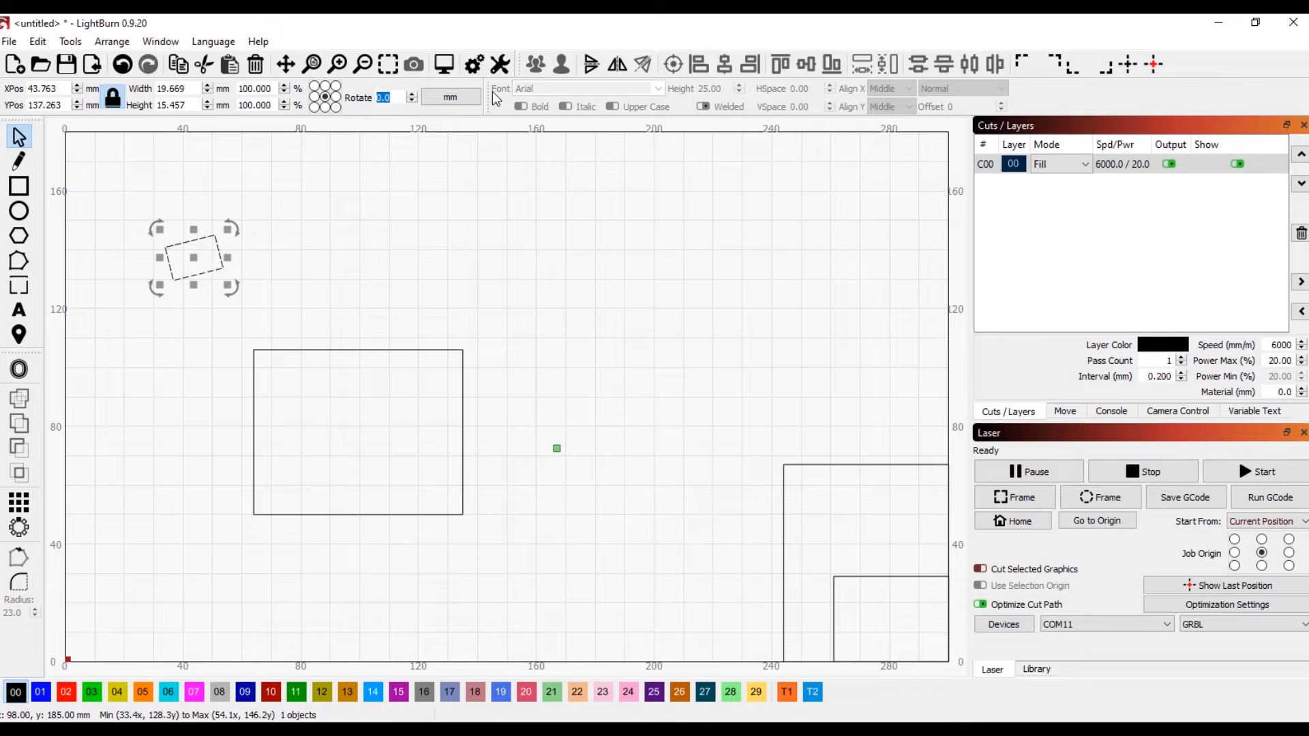
Step: Add the text "dfdsd" in Arial with a height of 25 mm above the middle rectangle
click(121, 244)
key(t)
click(447, 249)
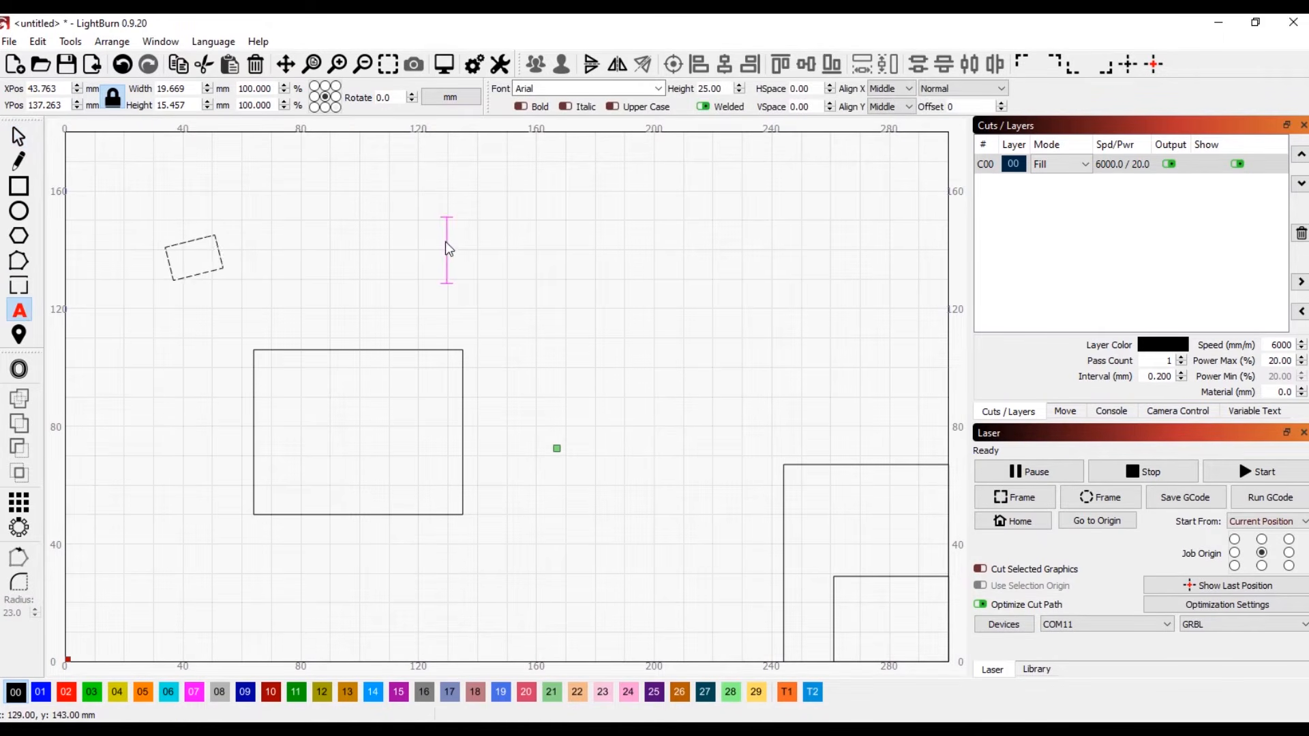
text(dfdsd)
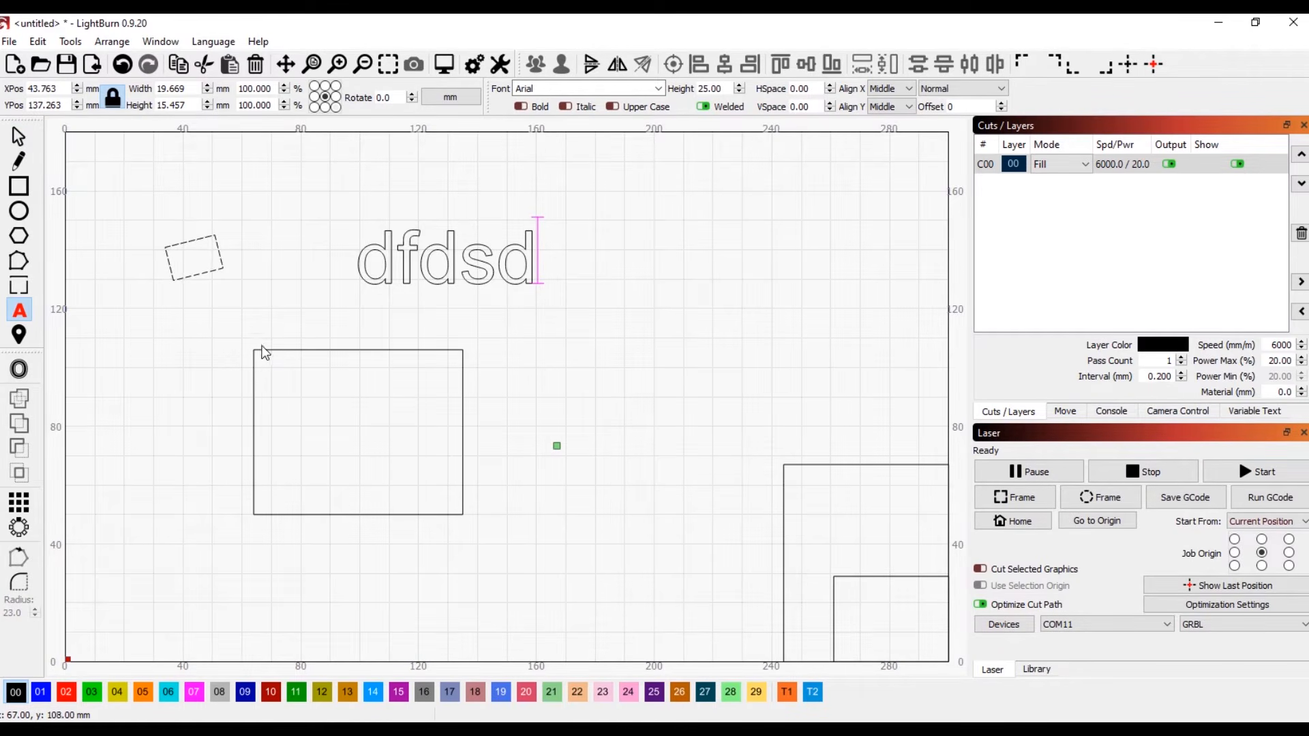
Step: Start a new project without saving the current one, and leave the text tool
click(15, 66)
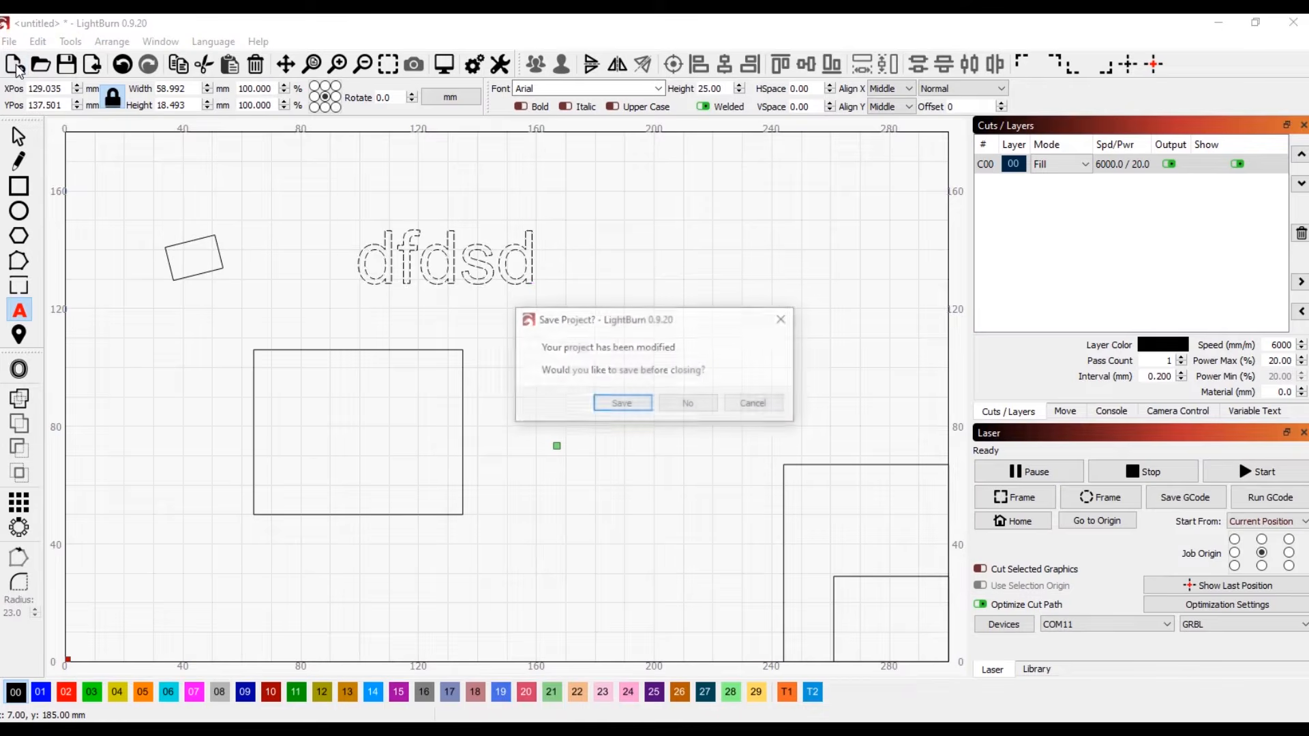
click(700, 403)
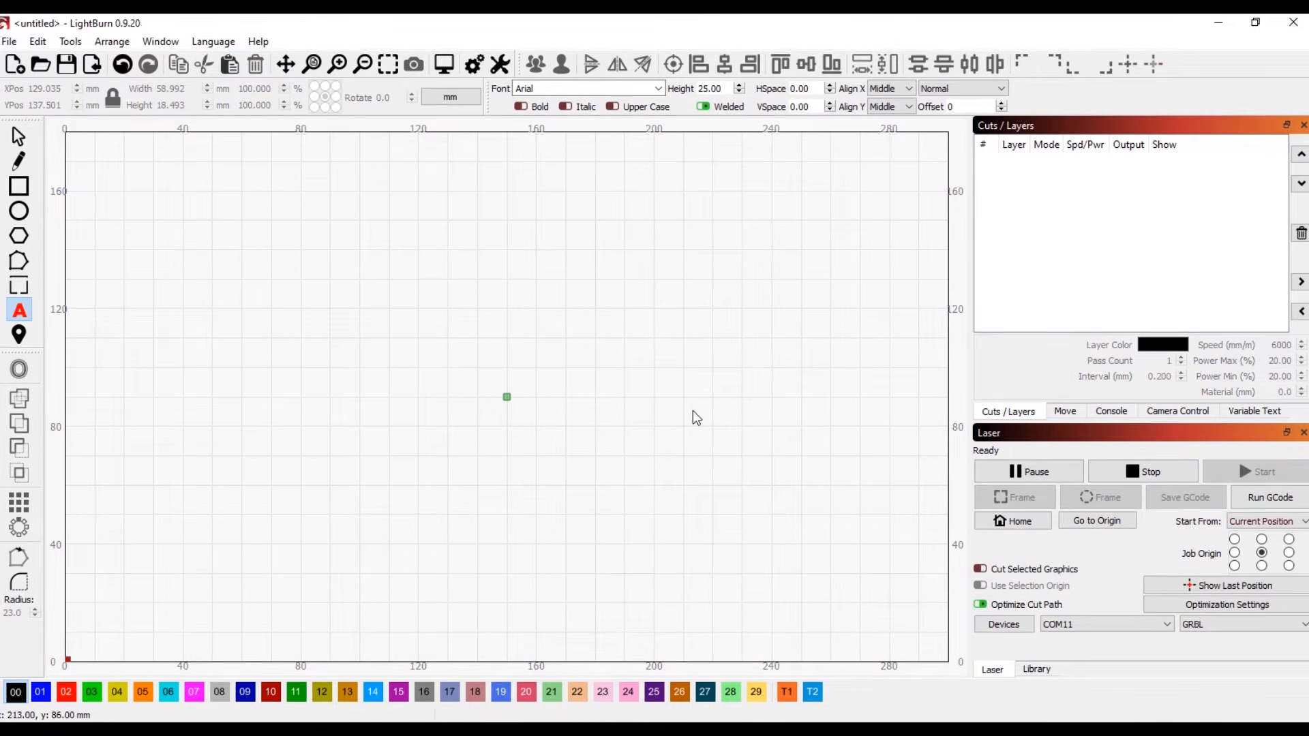
key(Escape)
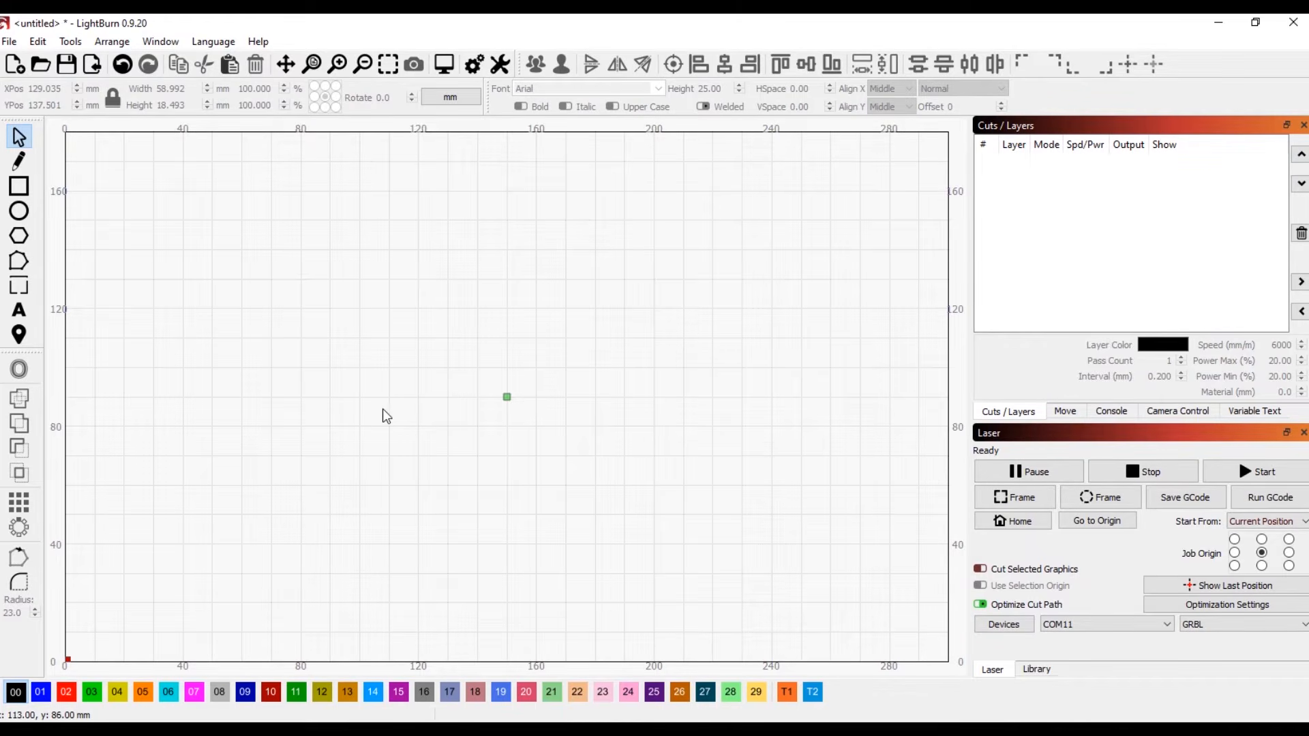
Step: Draw a rectangle on the page and size it to 180 mm wide by 160 mm high with the aspect ratio unlocked
click(19, 186)
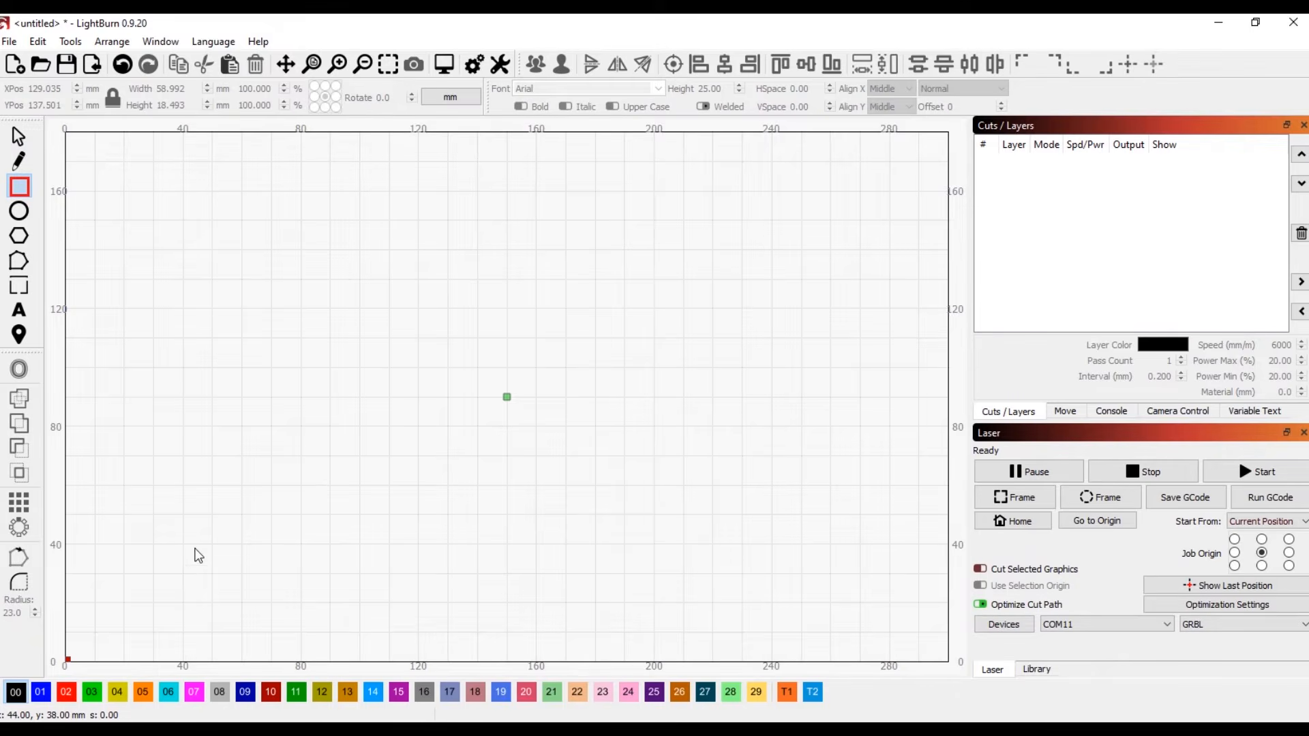
drag(186, 571, 634, 256)
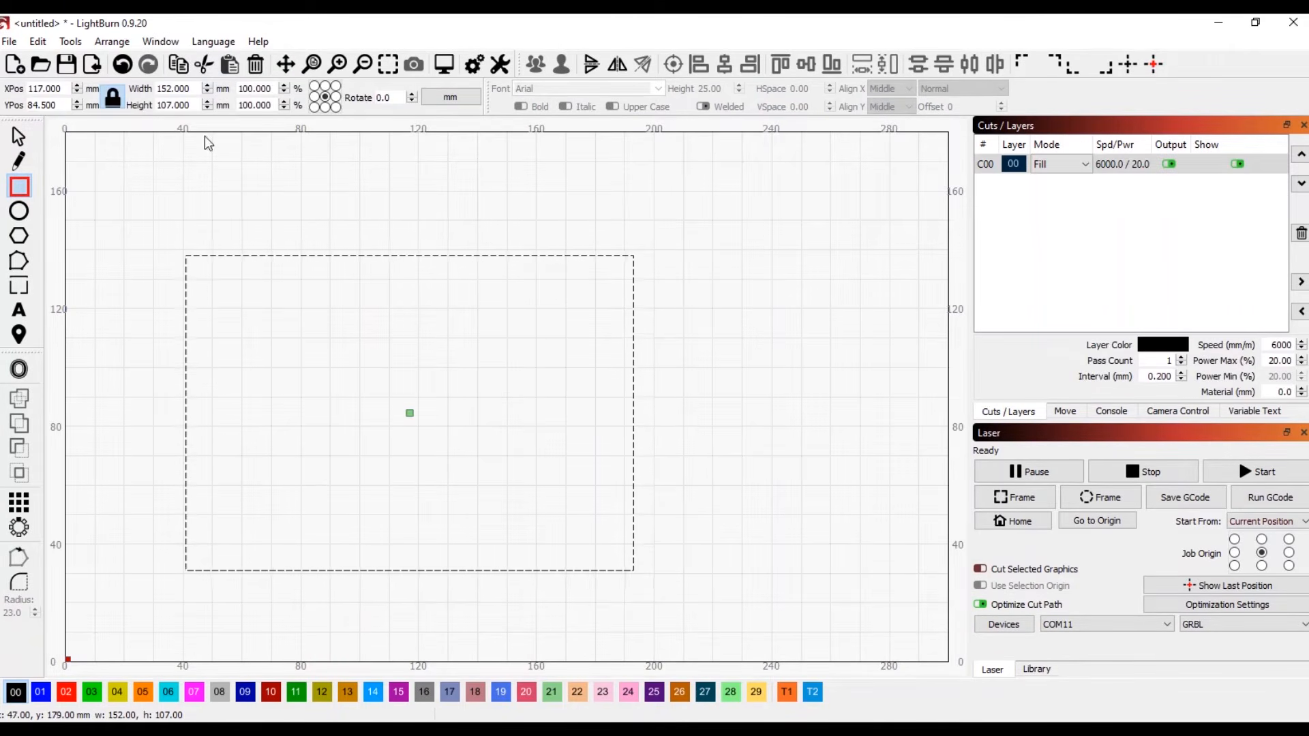
click(114, 104)
drag(196, 87, 156, 88)
text(180)
key(Return)
drag(194, 105, 156, 105)
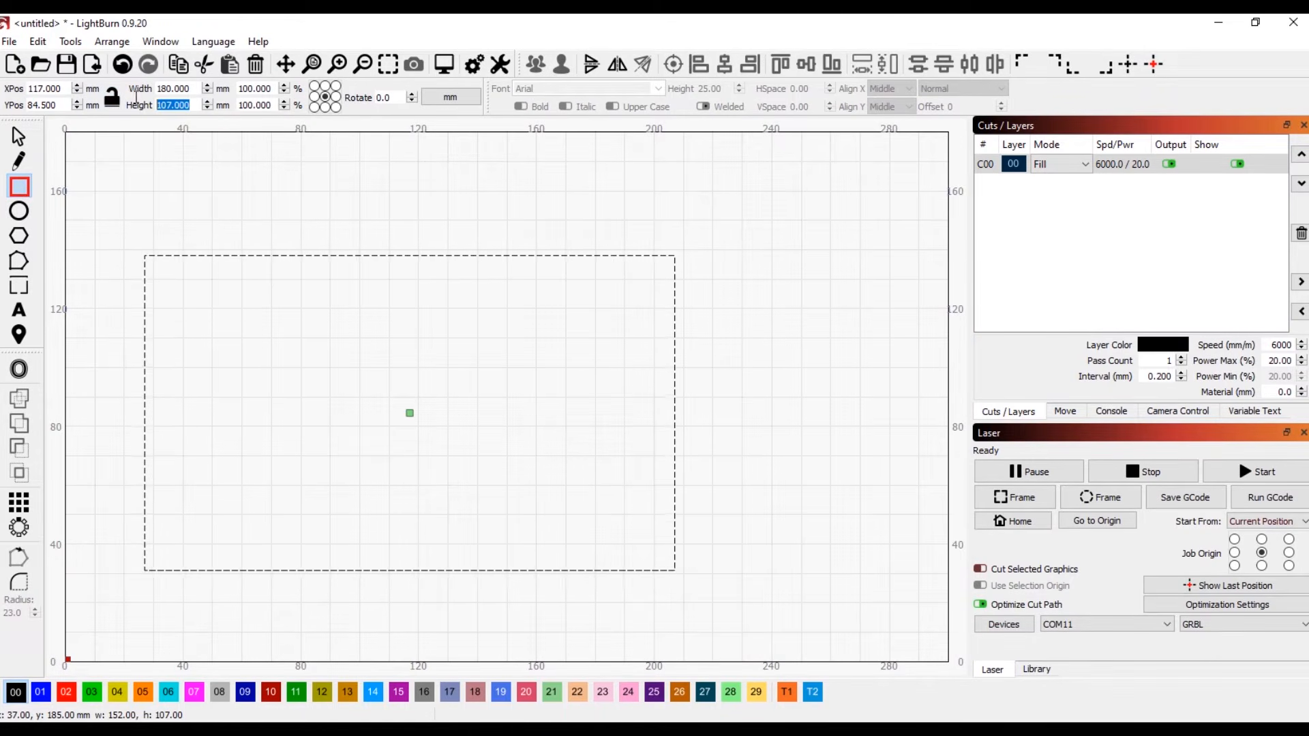
text(160)
key(Return)
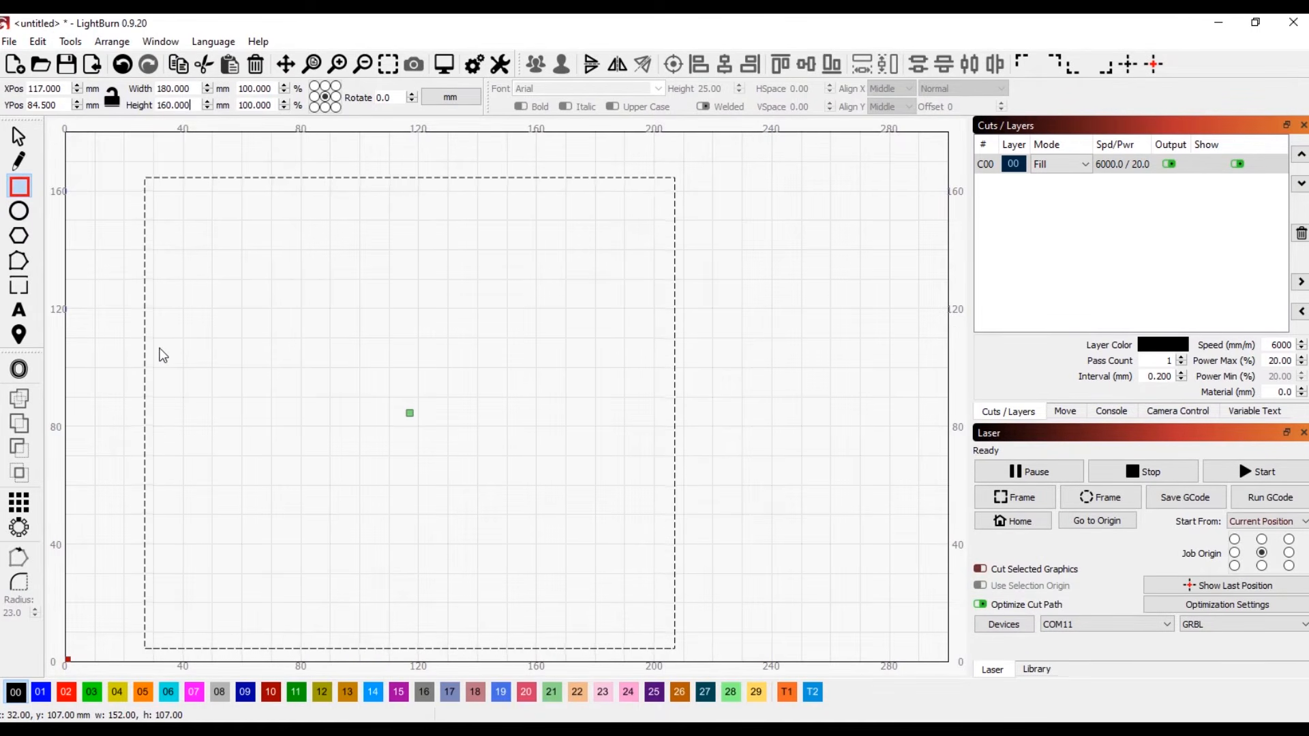
click(19, 139)
click(105, 177)
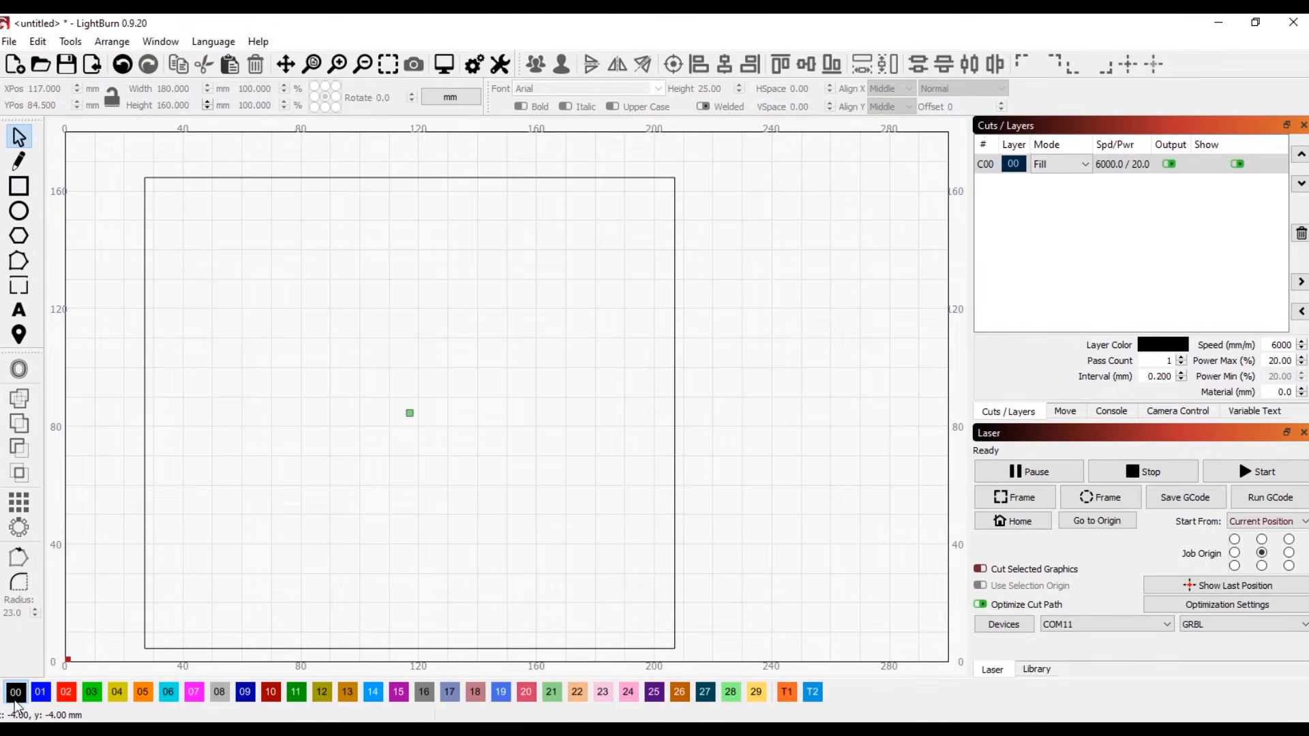
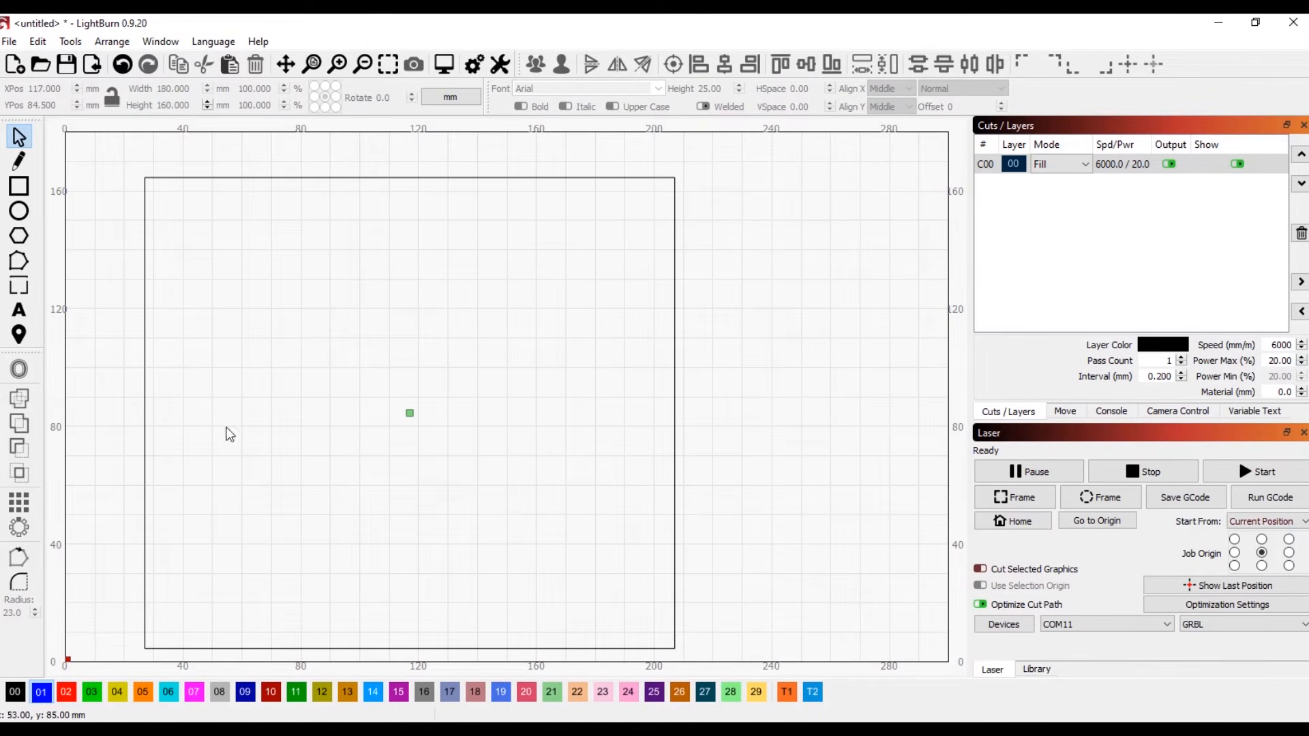
Step: Draw a thin horizontal rectangle about 16 by 2 mm on layer 01 in the lower-left part of the large rectangle
click(22, 188)
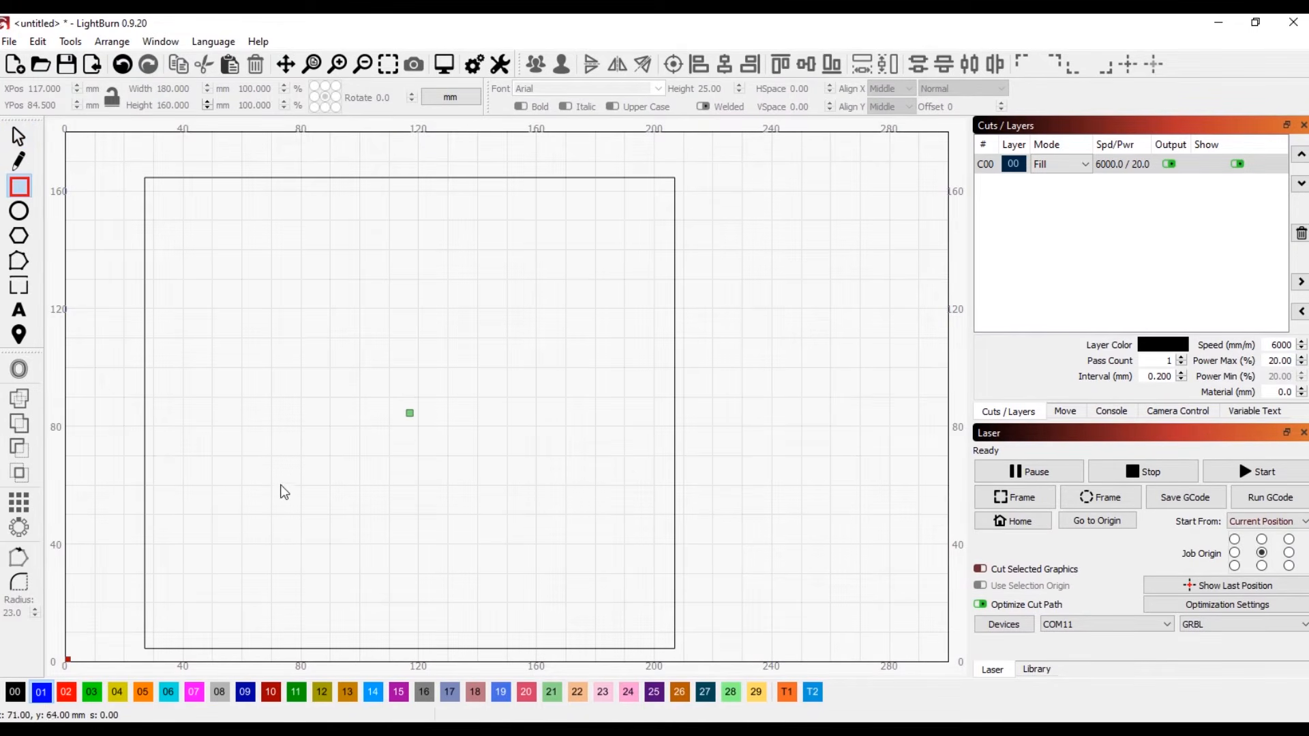
drag(275, 513, 322, 518)
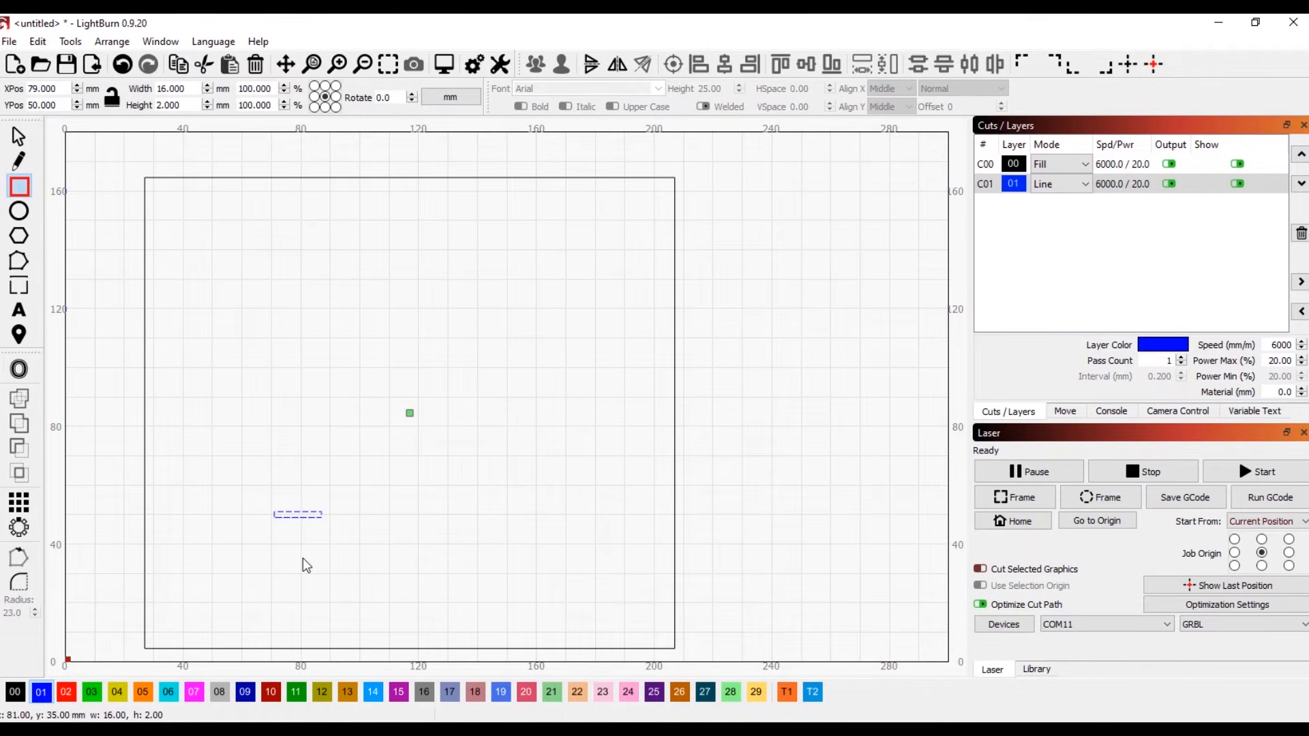
Step: Create a circular array of 12 copies of the thin rectangle through 360 degrees, with its centre at X 96, Y 50
click(20, 527)
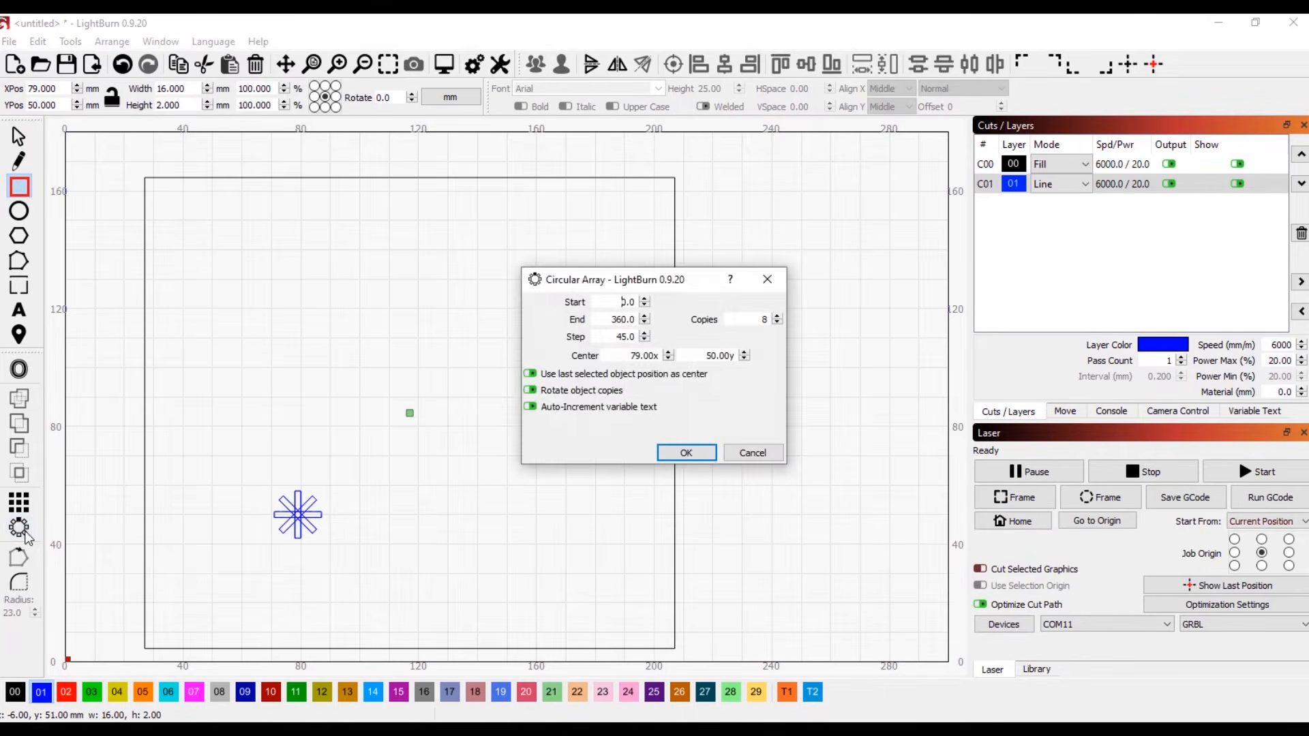
double_click(764, 320)
text(12)
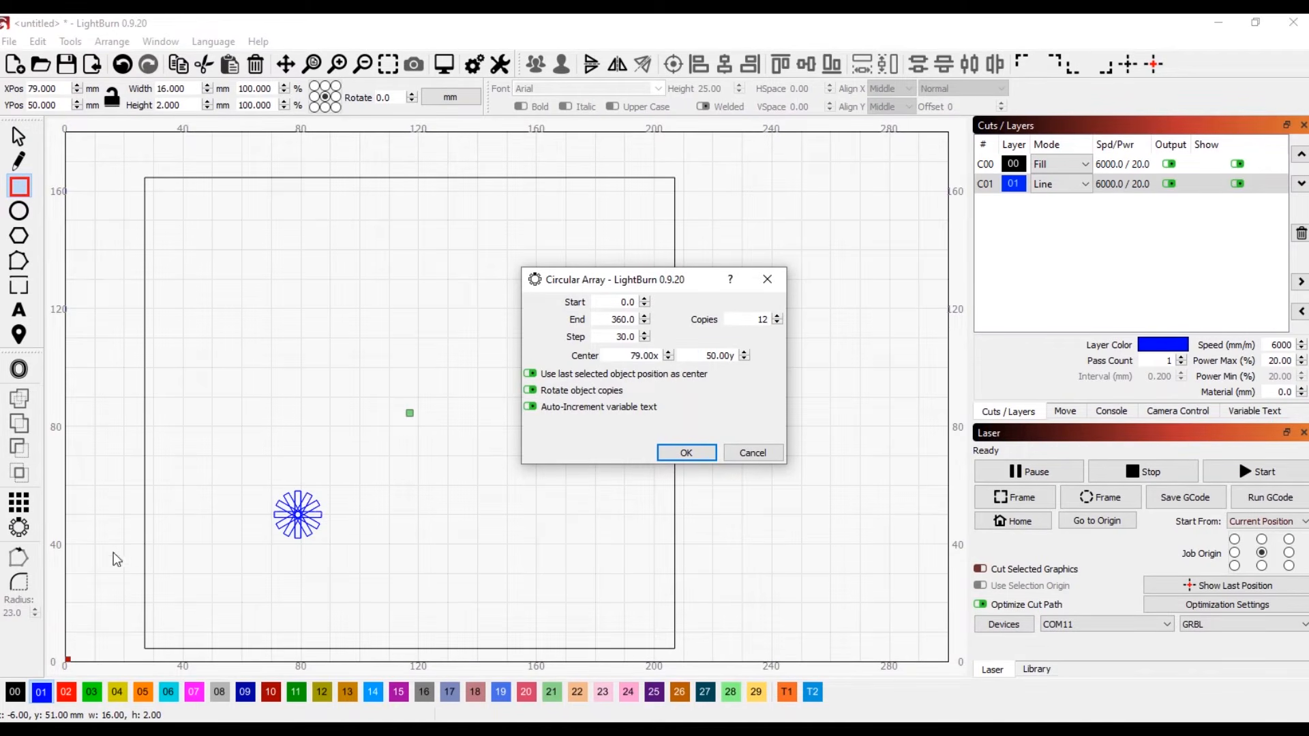
click(668, 353)
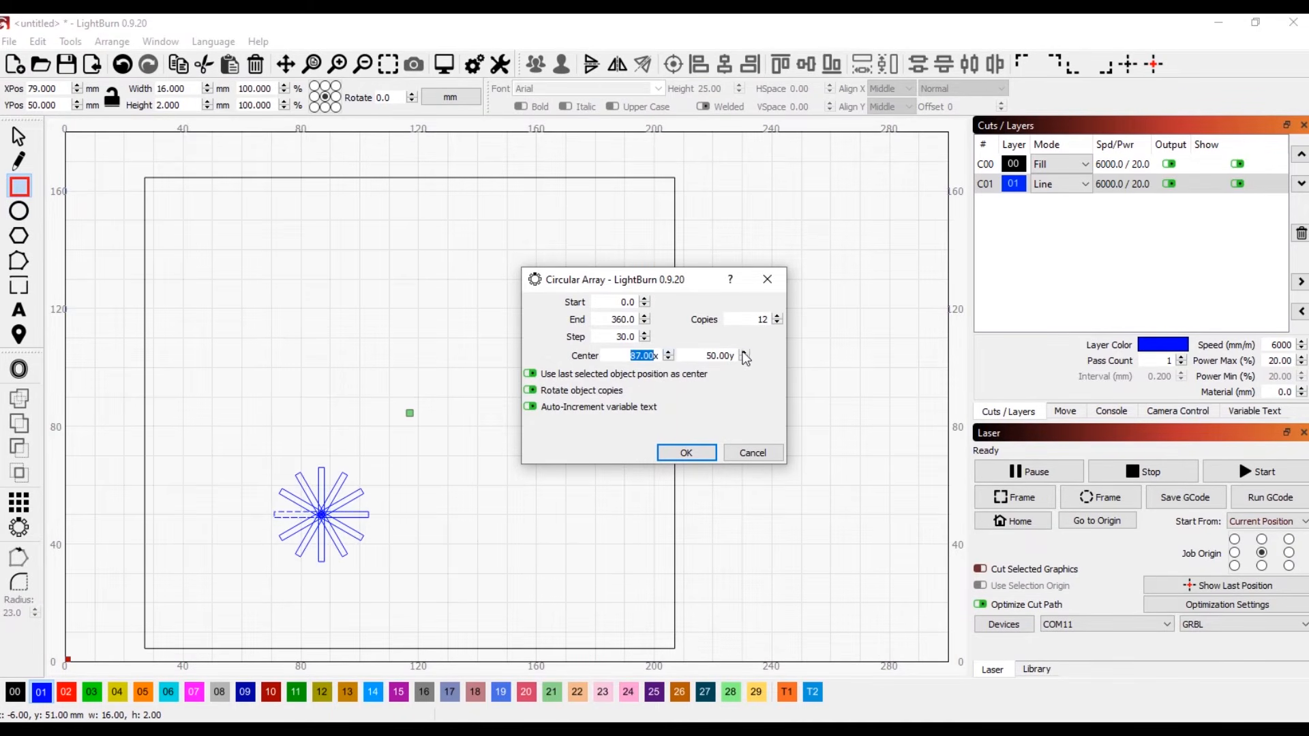
key(Tab)
click(668, 352)
click(669, 352)
click(669, 353)
click(668, 352)
click(669, 352)
click(670, 352)
click(669, 360)
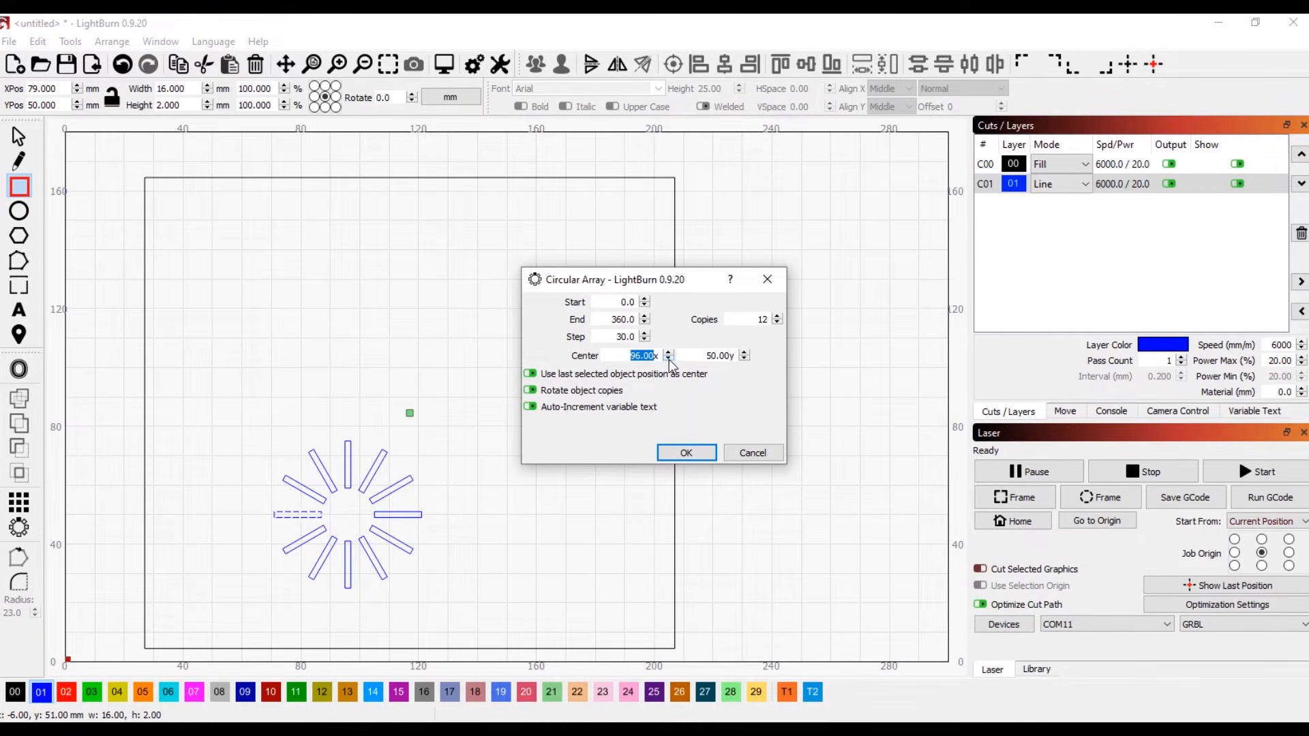
click(687, 454)
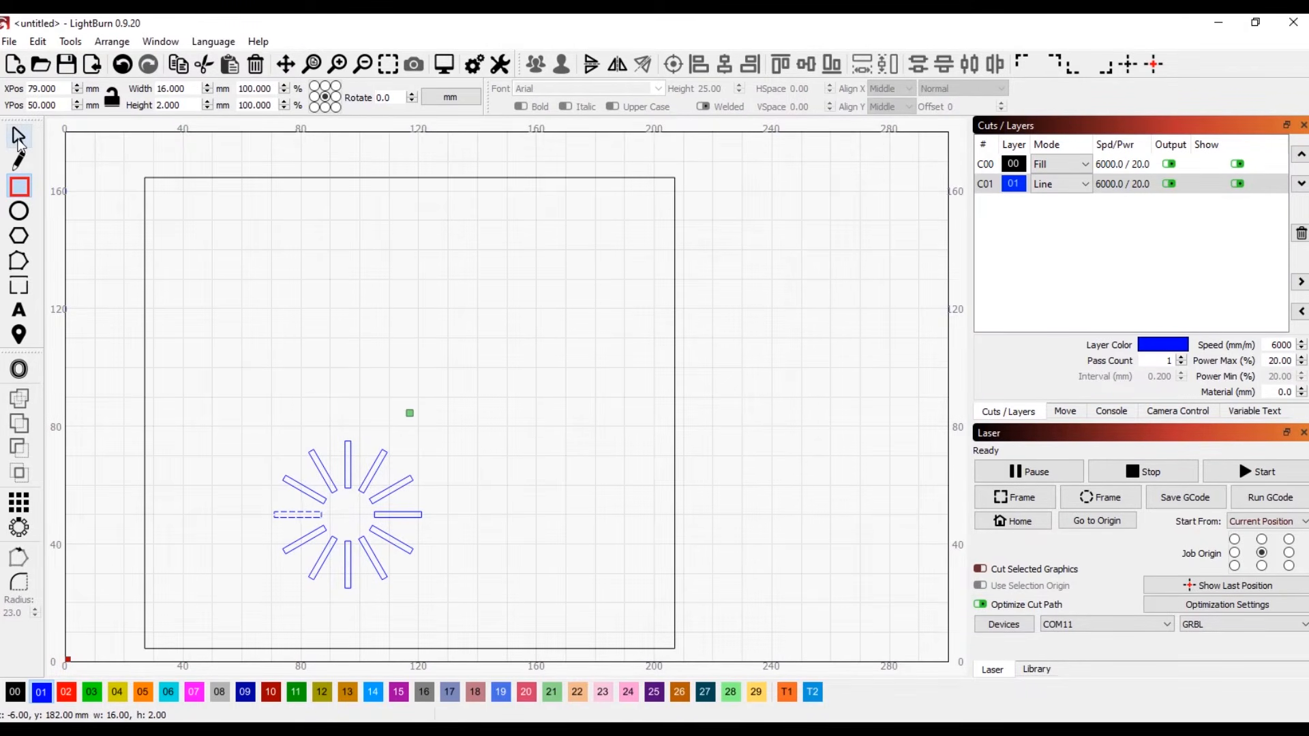
Step: Select all twelve arrayed bars and move them into the large rectangle's lower-left corner, centred at about X 59, Y 43 mm
click(18, 138)
click(236, 458)
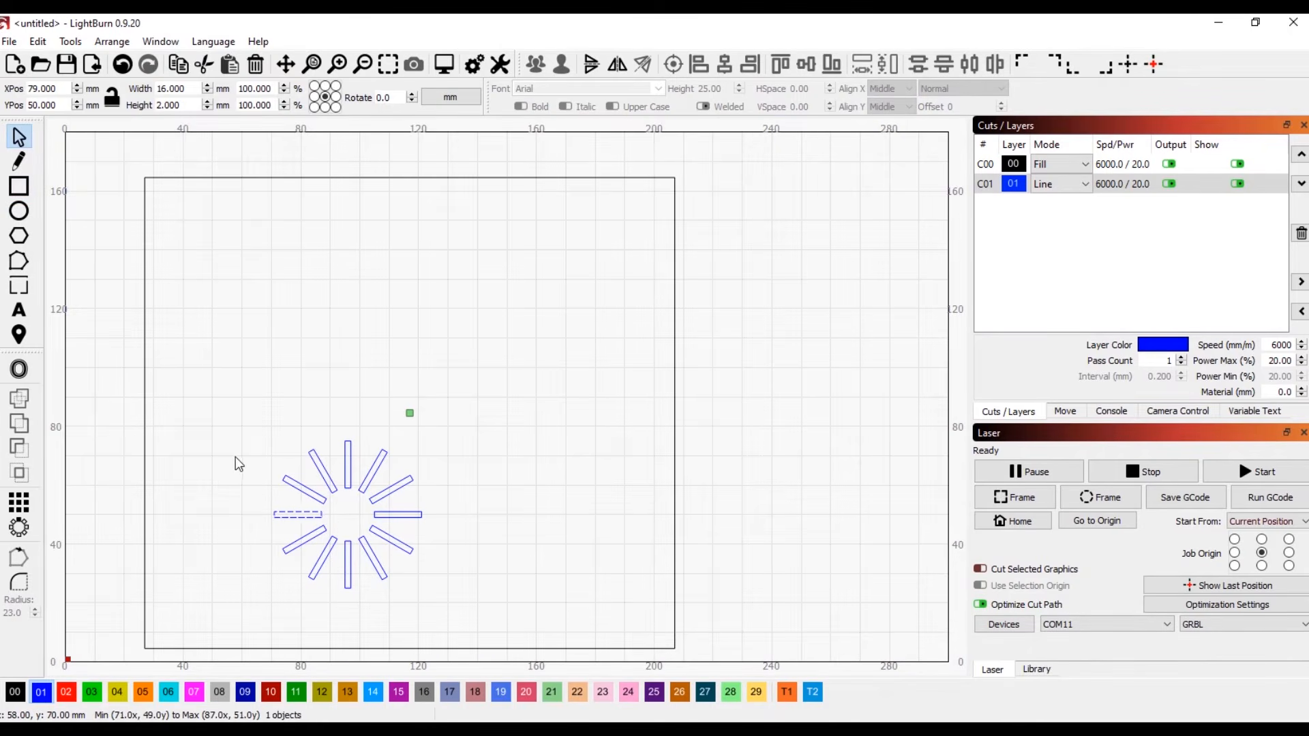
drag(223, 388, 353, 515)
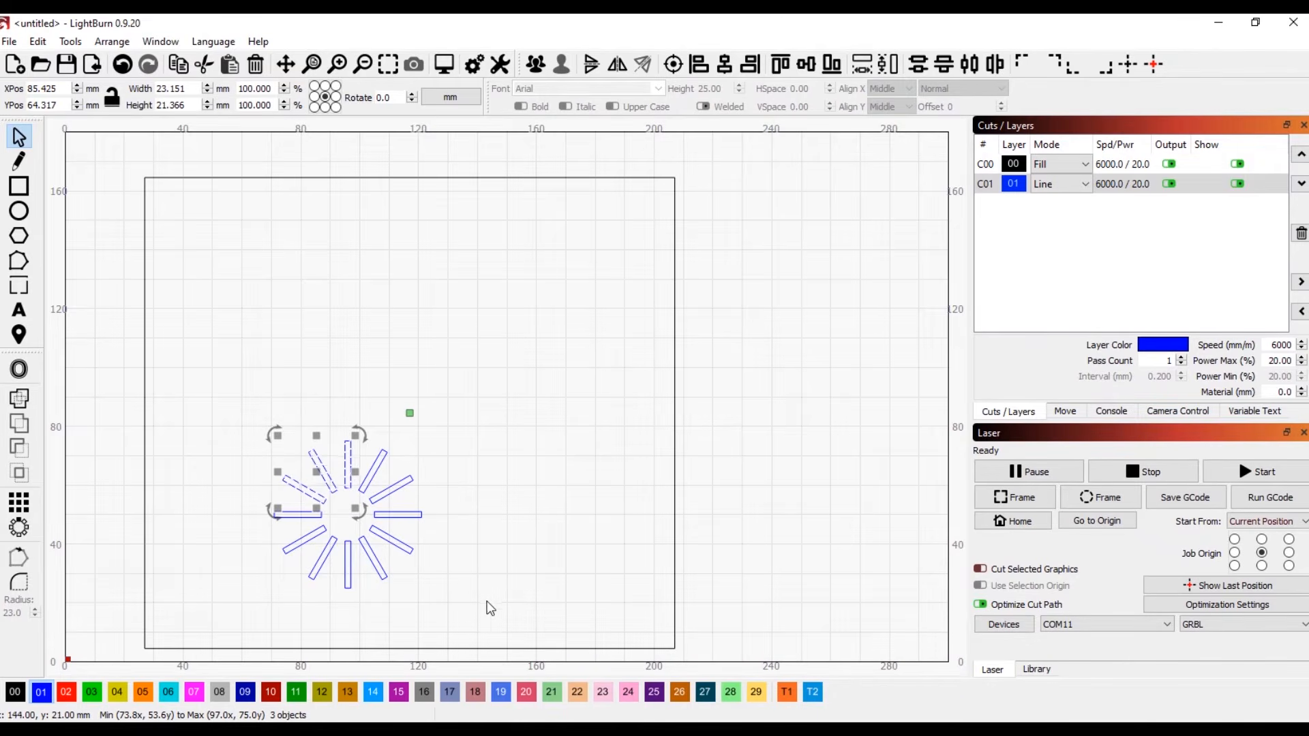
drag(445, 590, 382, 489)
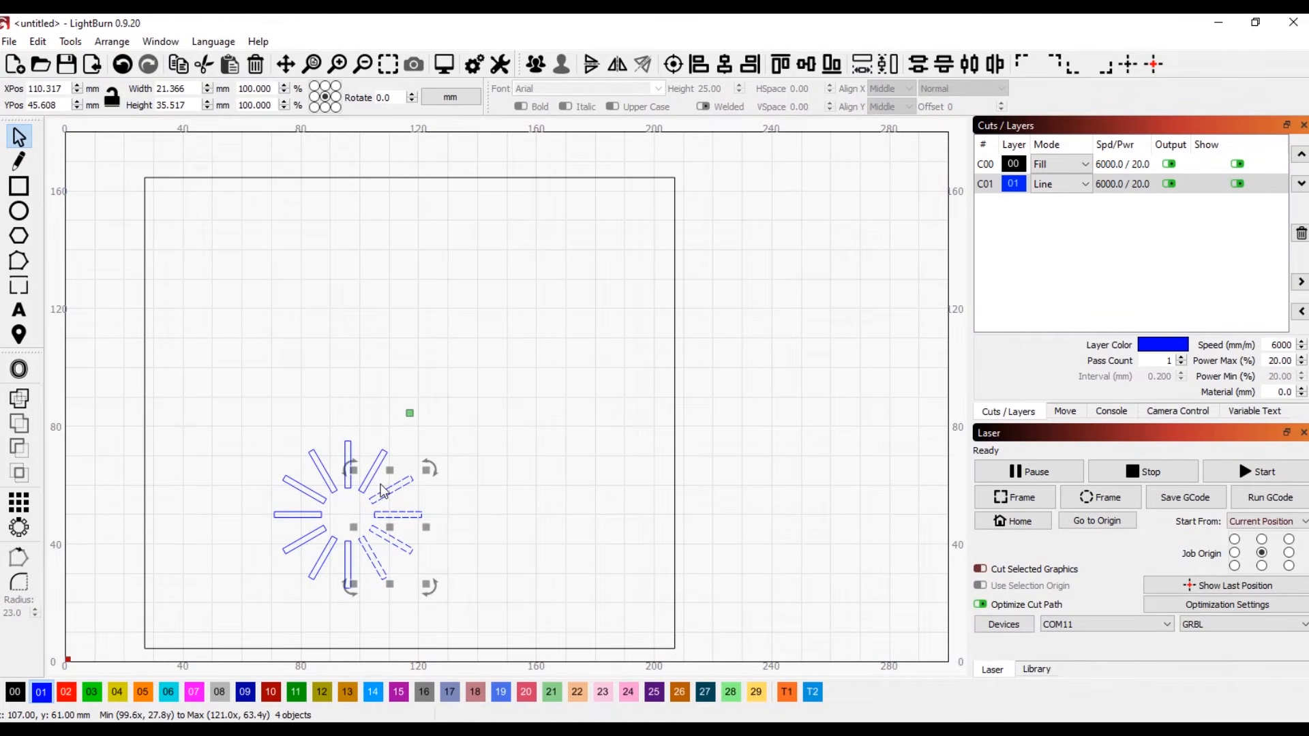
drag(458, 614, 264, 439)
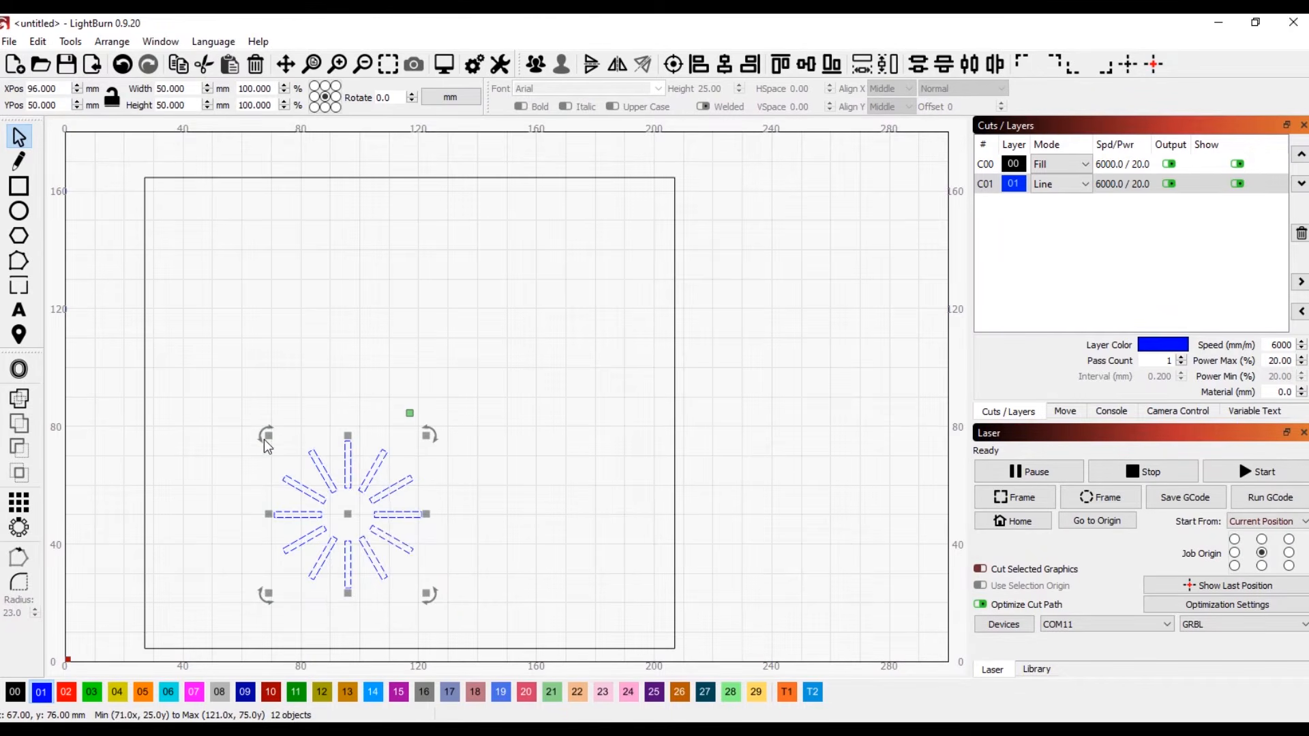
drag(300, 518, 189, 540)
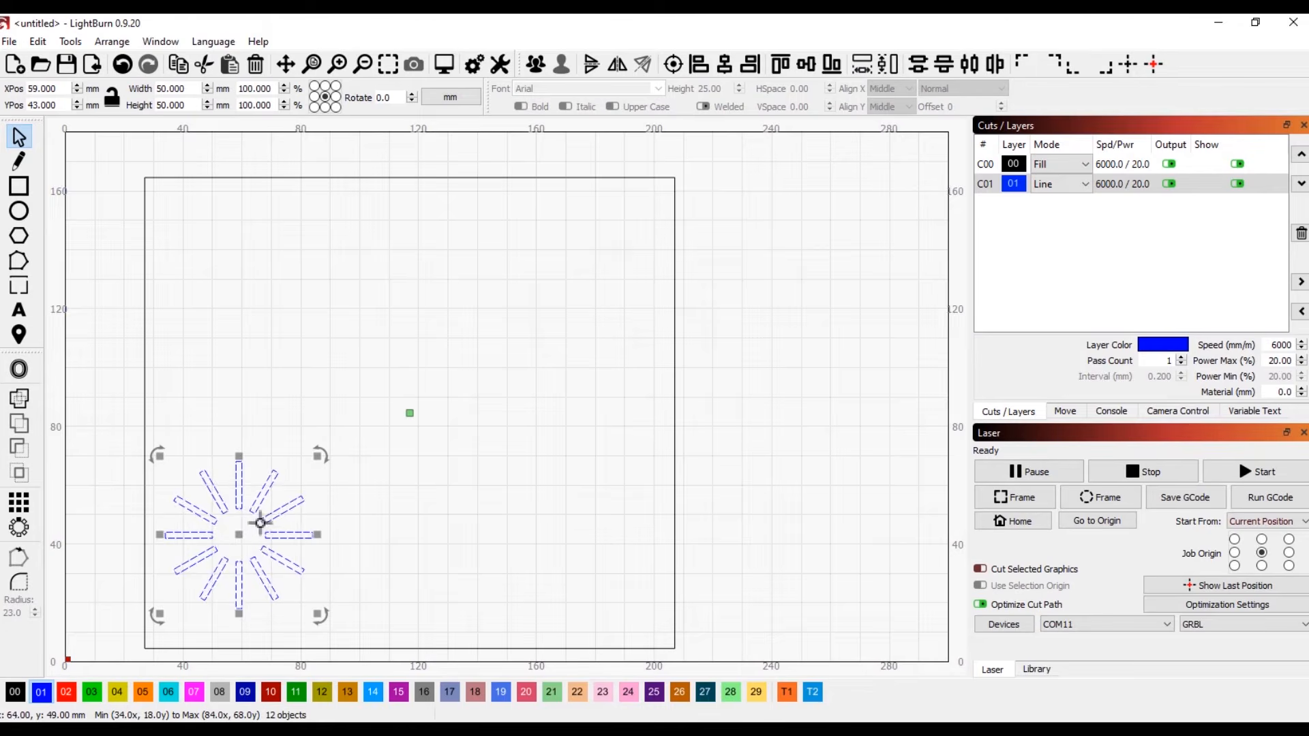
click(197, 391)
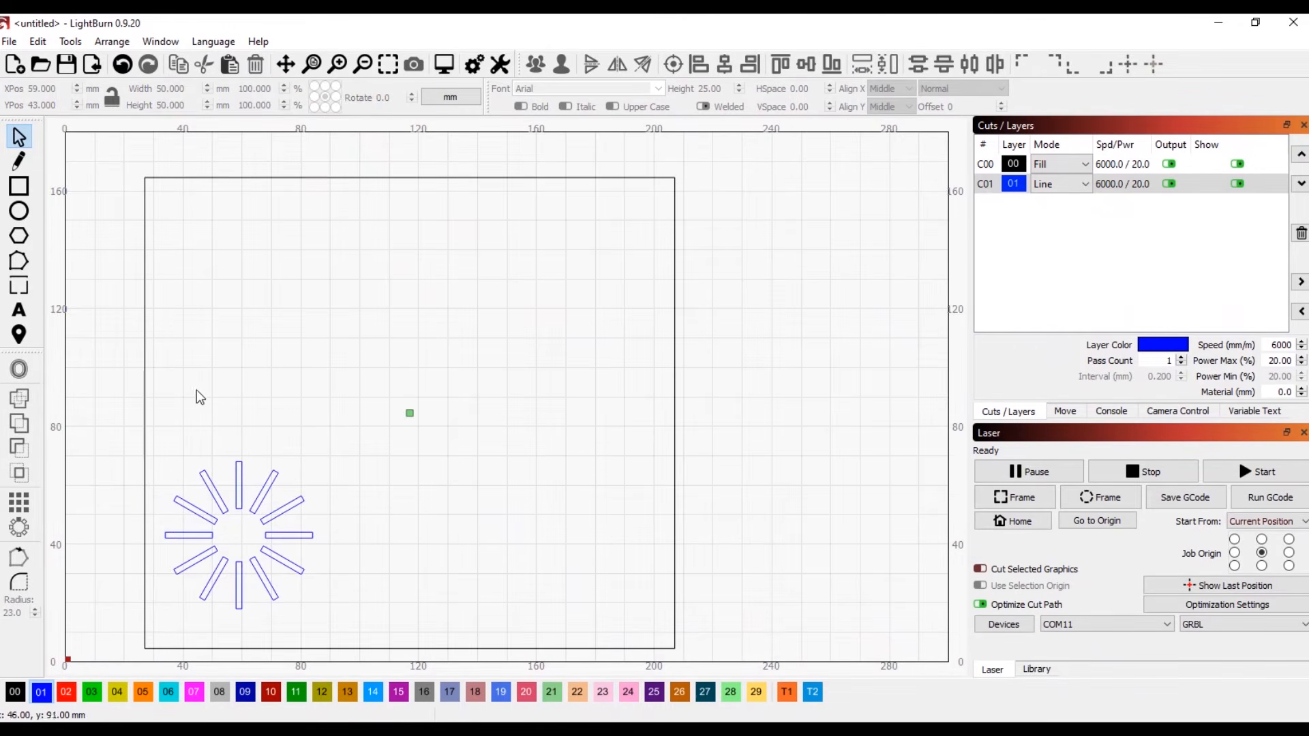
Step: Draw a circle about 14.6 mm in diameter on layer 01 in the middle of the ring of bars
click(22, 215)
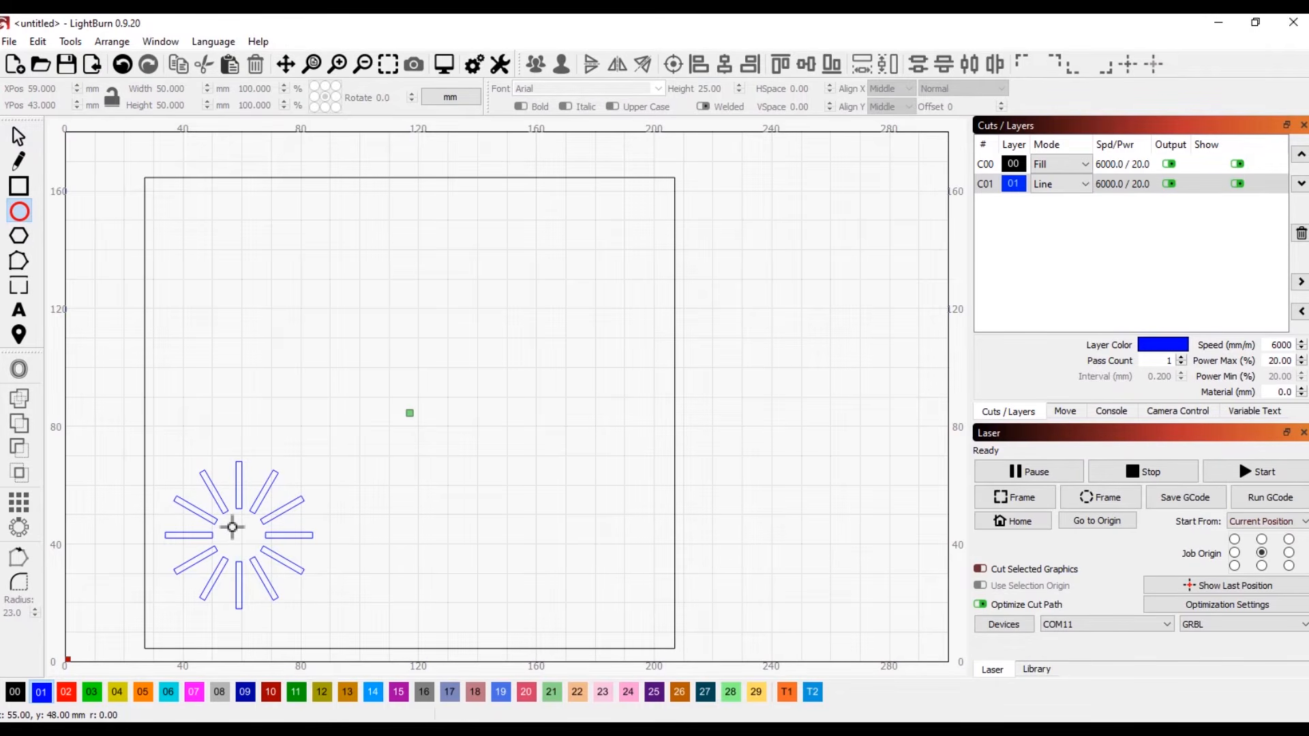
drag(232, 526, 266, 564)
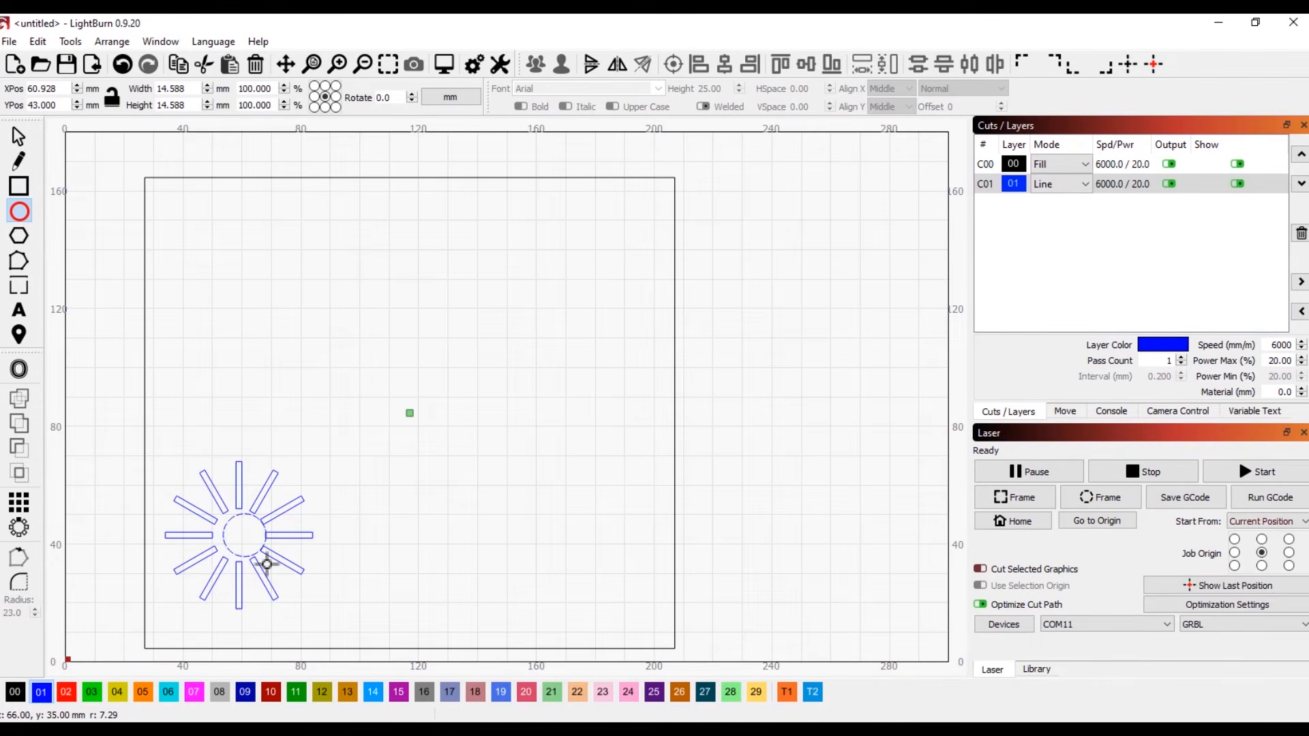
click(18, 137)
click(263, 533)
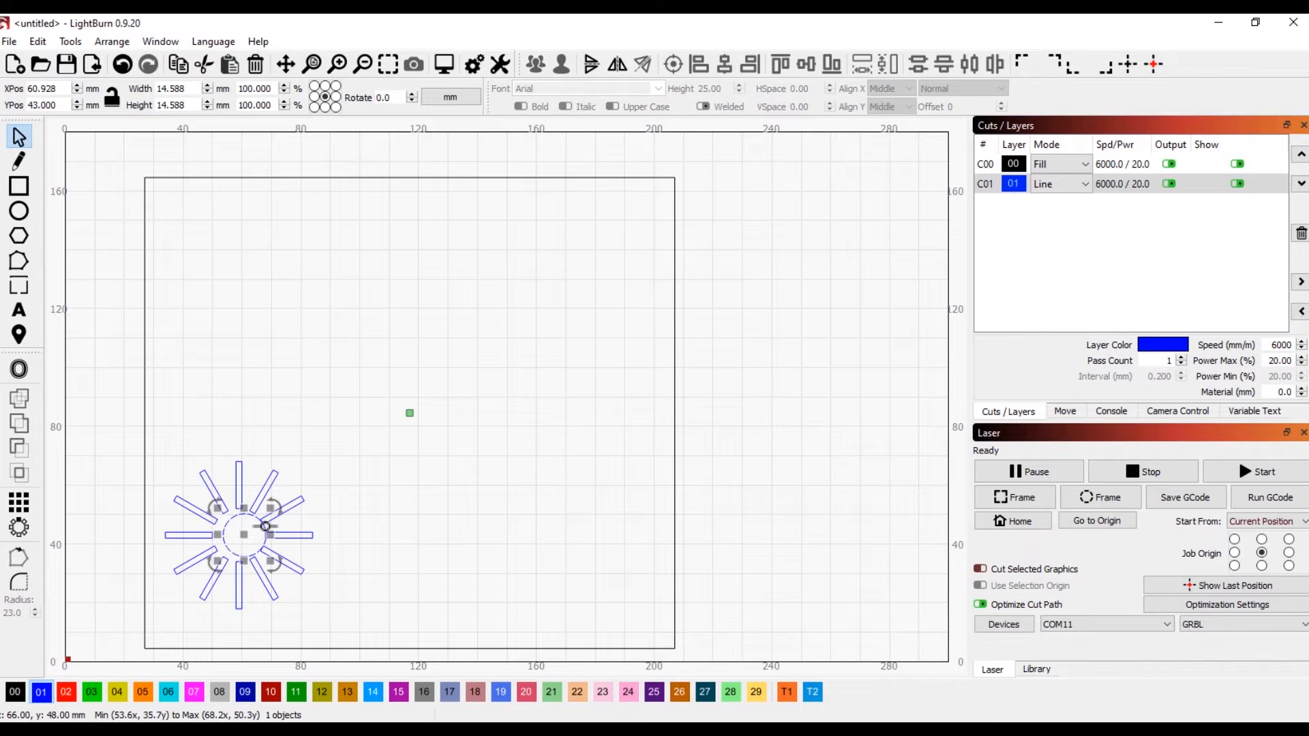
click(232, 450)
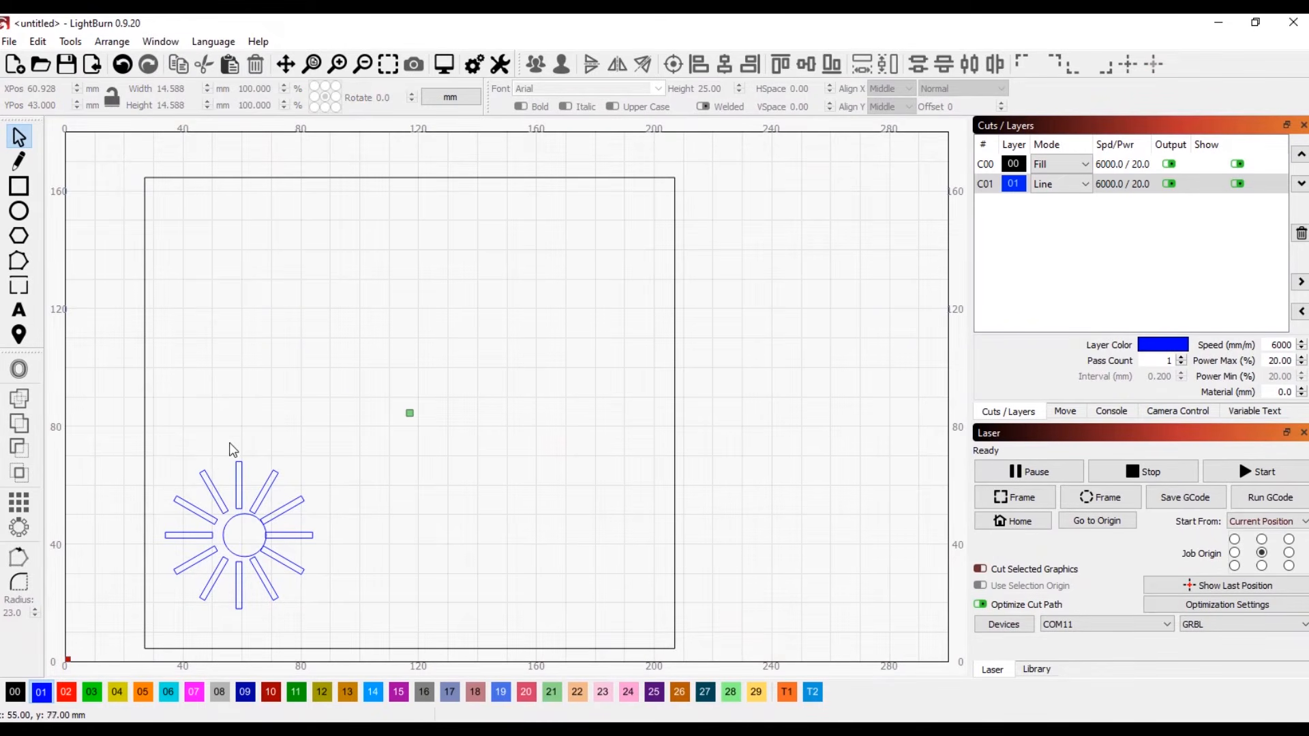
Step: Try to align the top vertical bar of the ring with the circle on their vertical centrelines
click(245, 494)
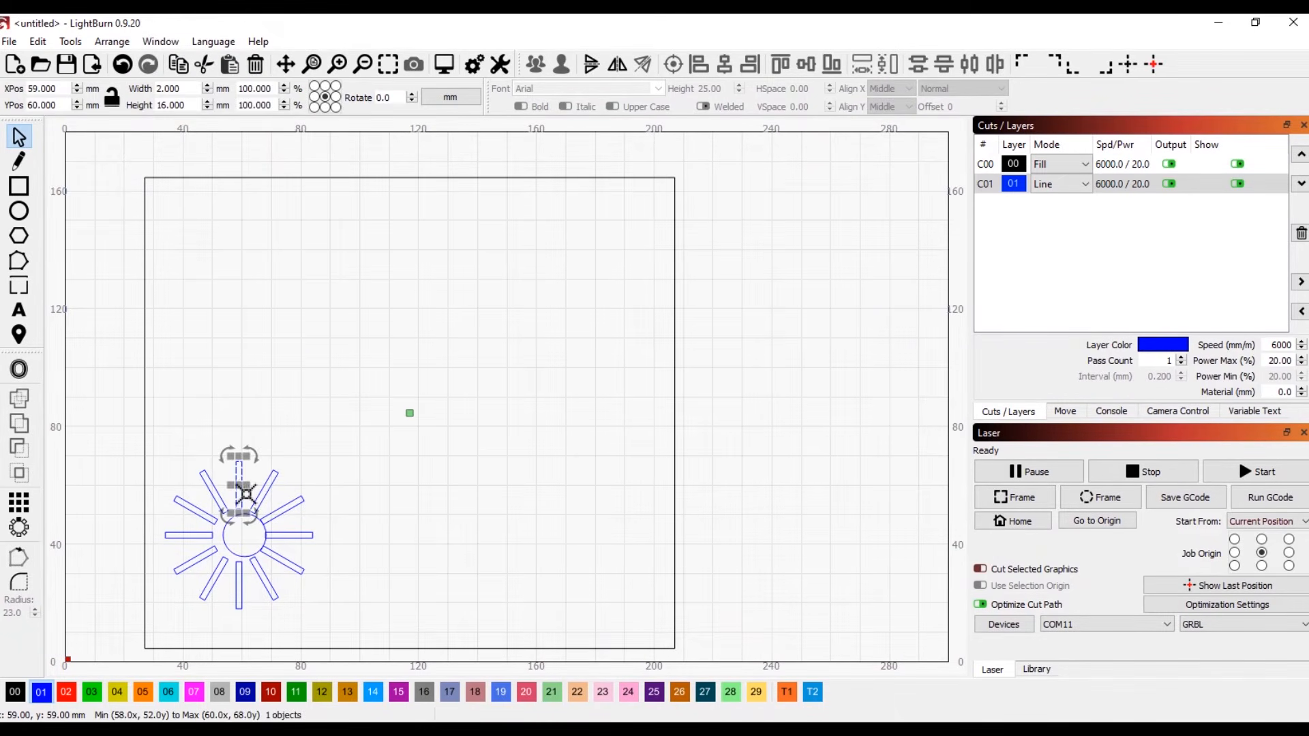
shift+click(266, 535)
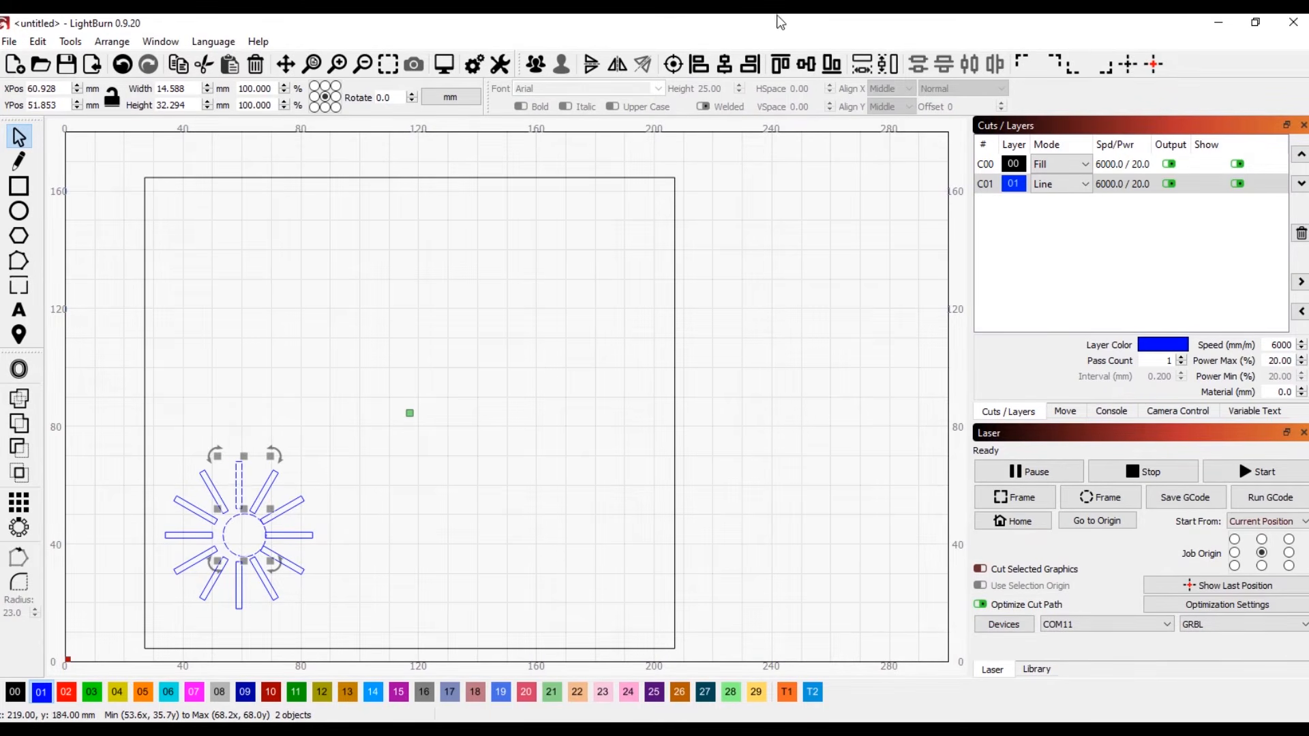
click(722, 68)
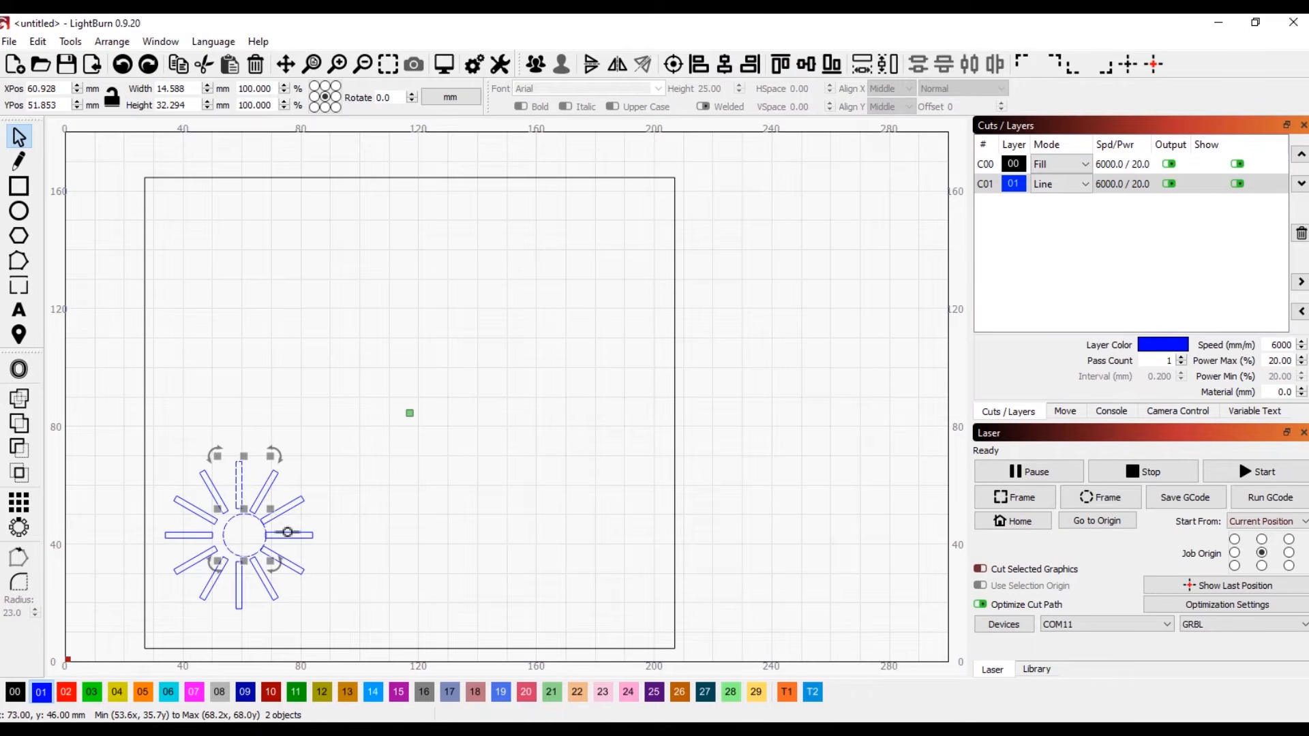
click(374, 506)
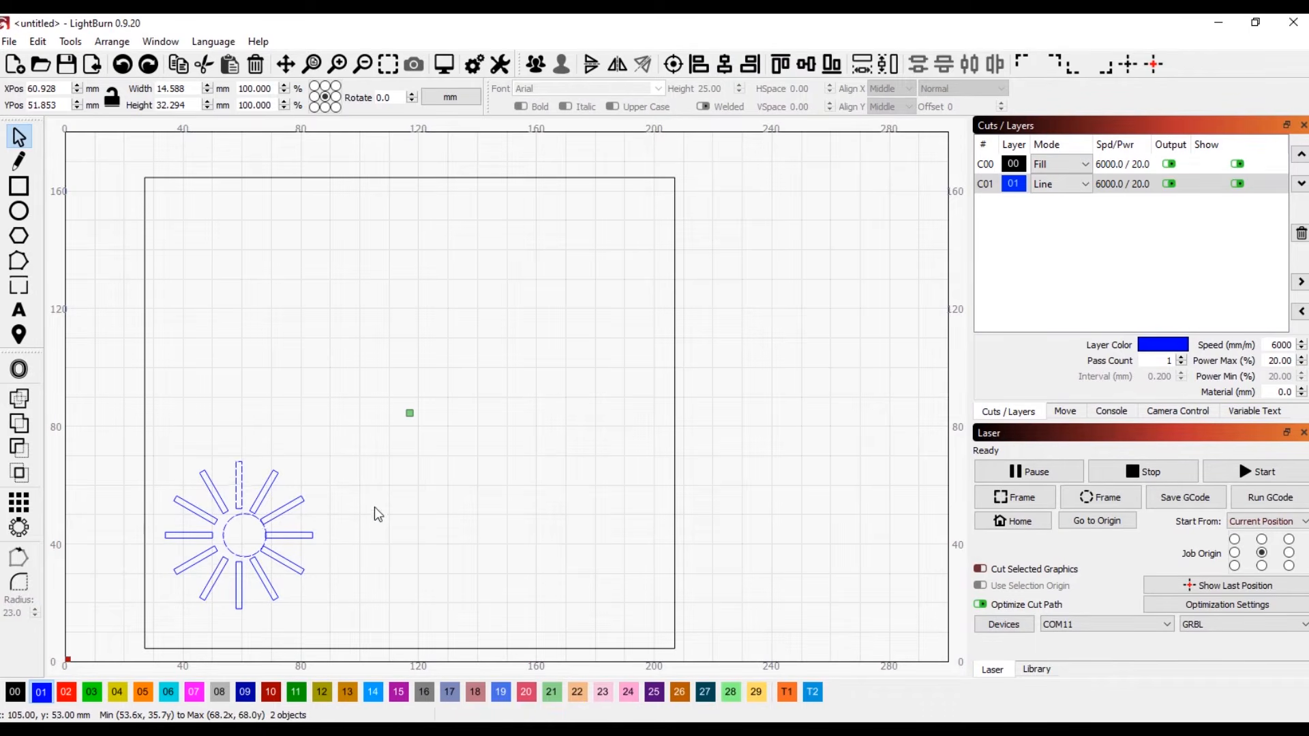
Step: Centre the circle horizontally on the ring's top vertical bar, using the bar as the alignment reference
click(254, 522)
shift+click(249, 491)
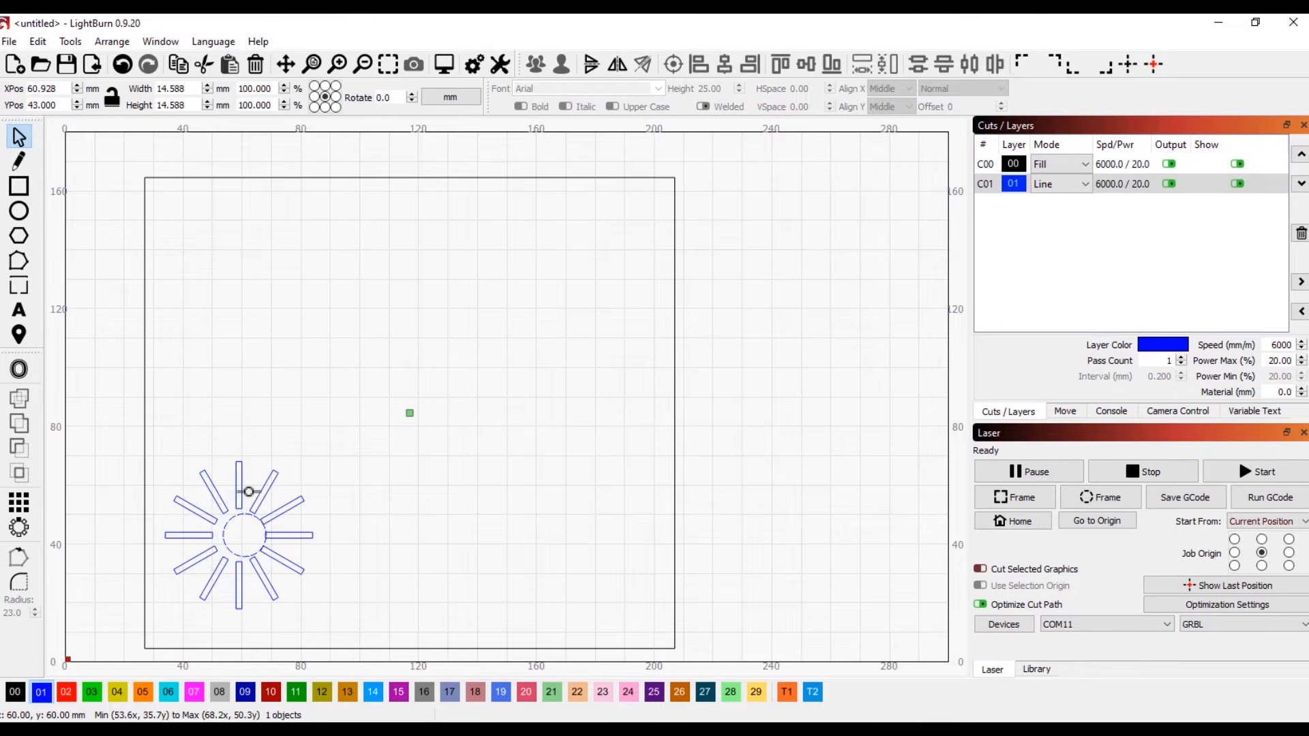
click(724, 64)
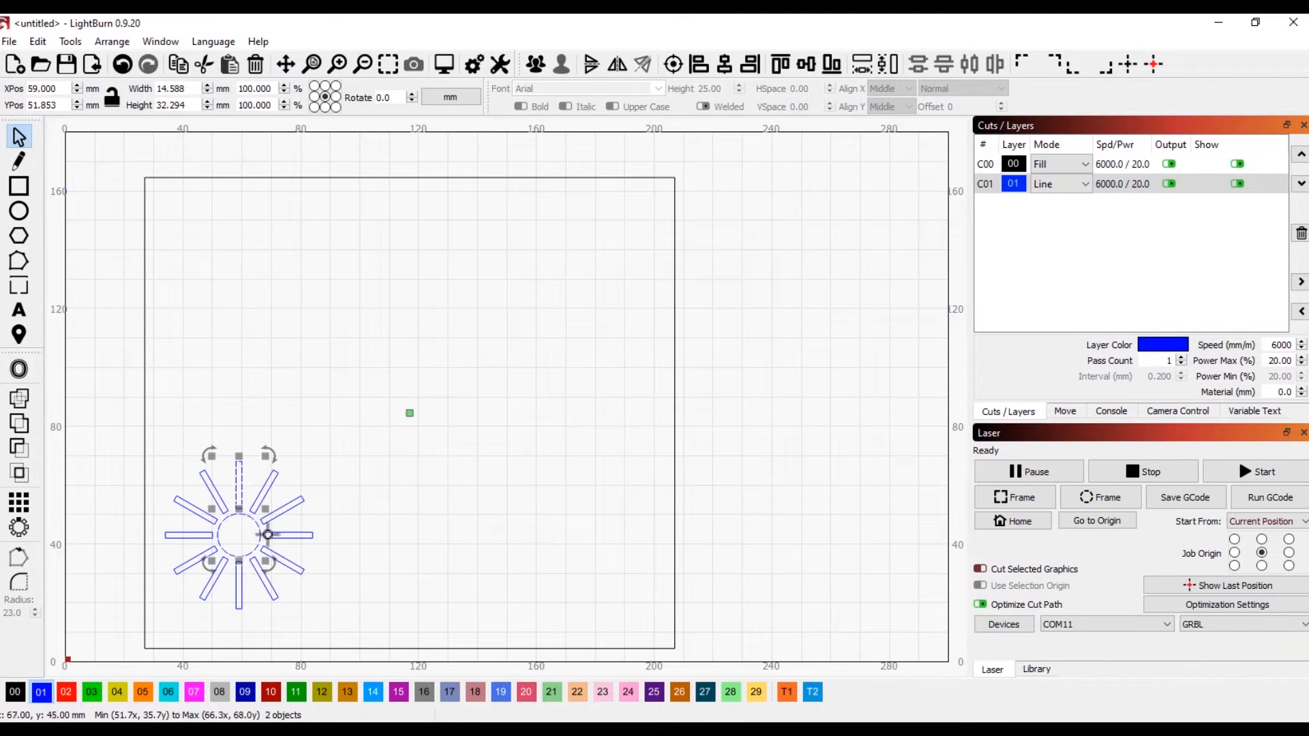
click(365, 584)
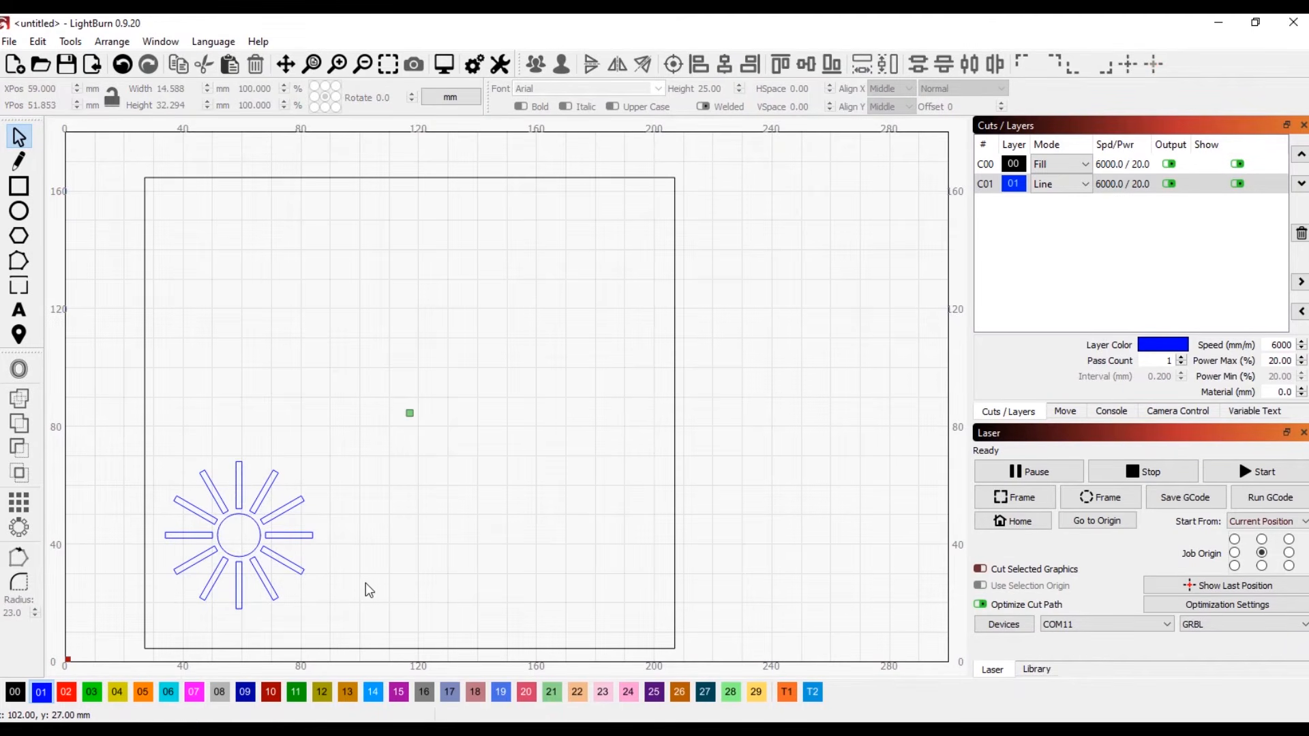
Step: Try to centre the circle vertically on the horizontal bar at the ring's right side
click(260, 544)
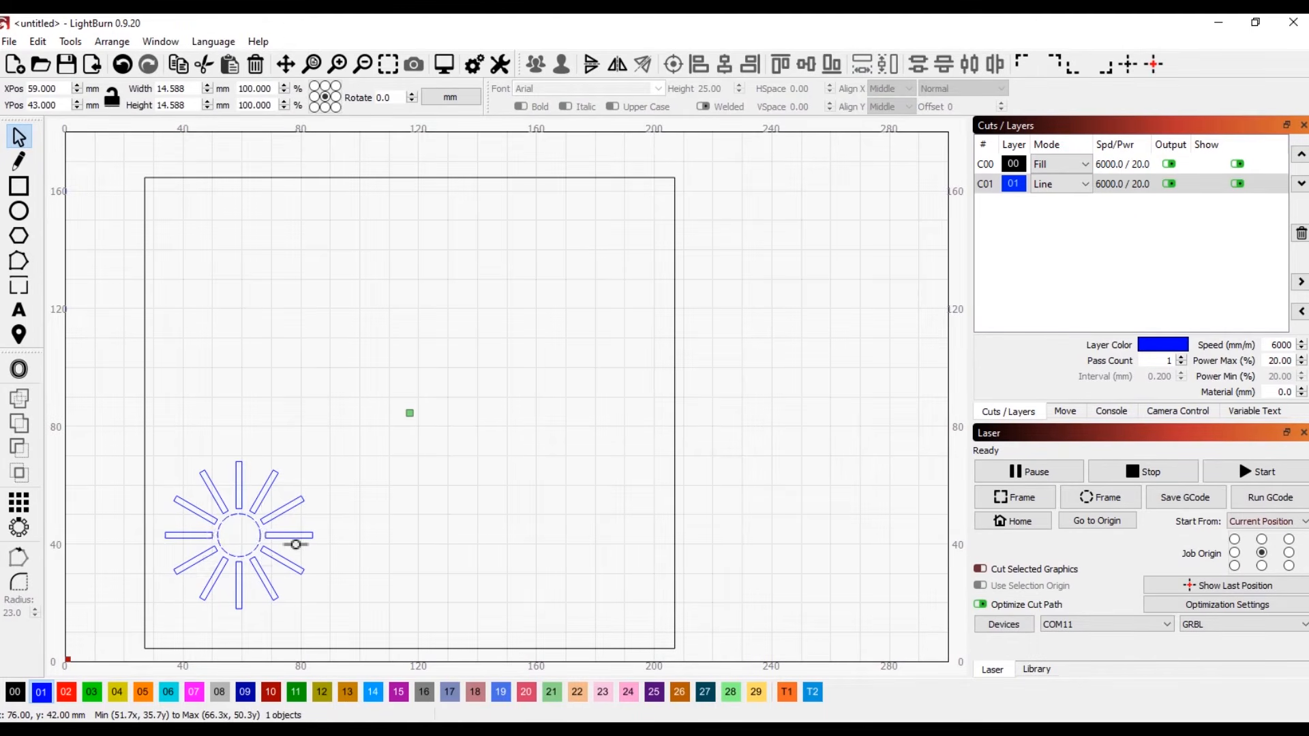
shift+click(292, 539)
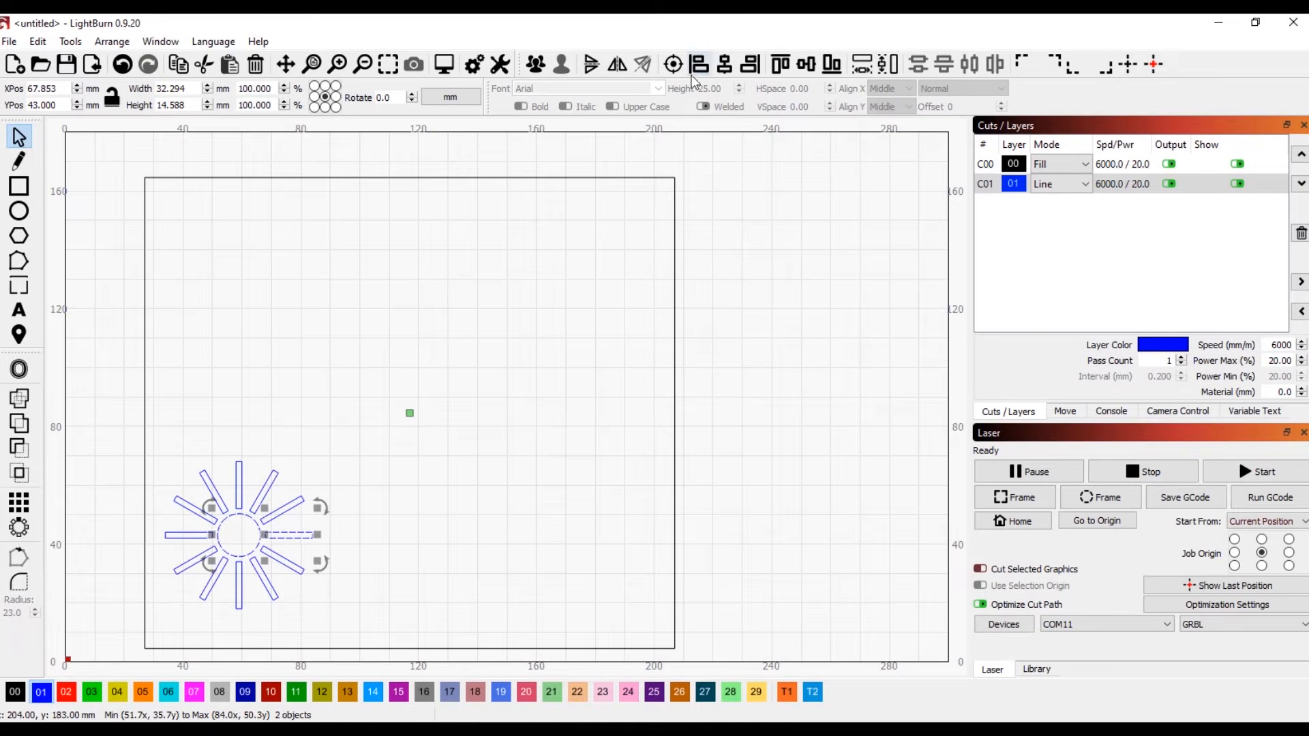
click(808, 64)
click(373, 570)
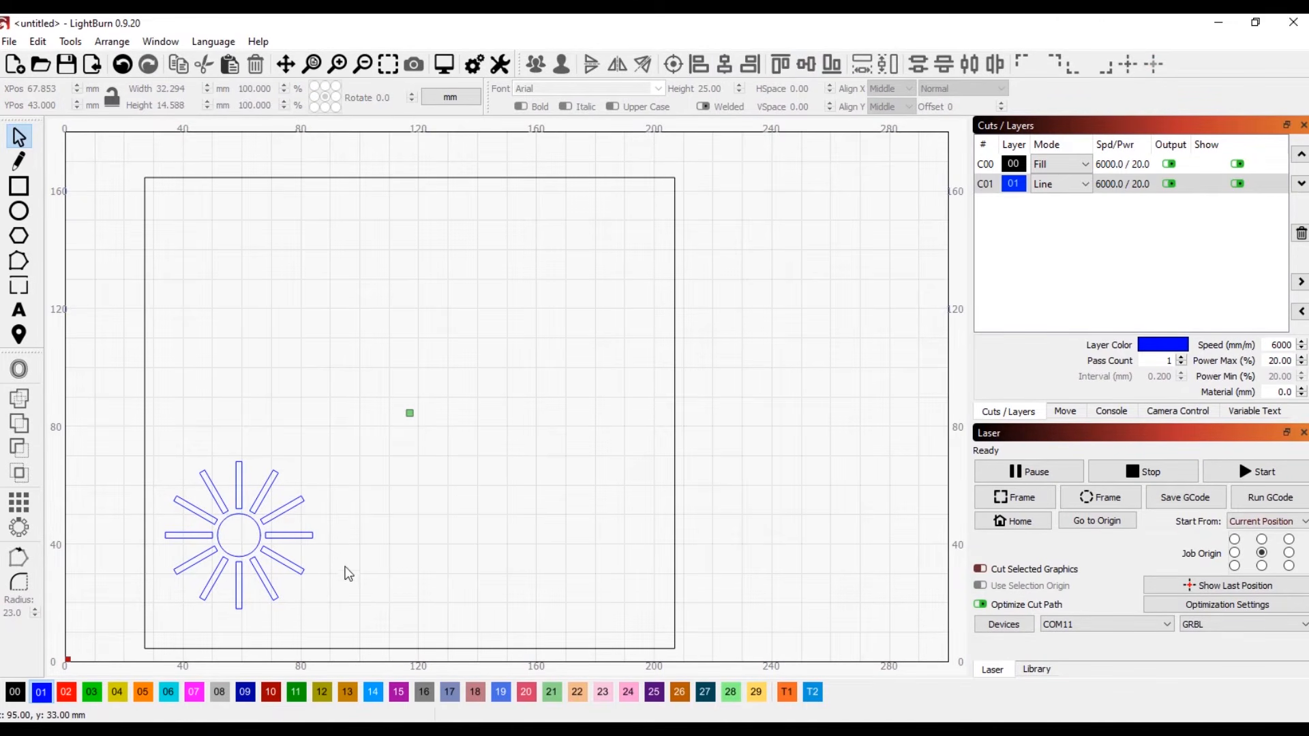
key(ctrl+z)
Step: Stretch the ring's right horizontal bar to about 110 mm long, from inside the circle to about X 173
click(312, 535)
click(312, 535)
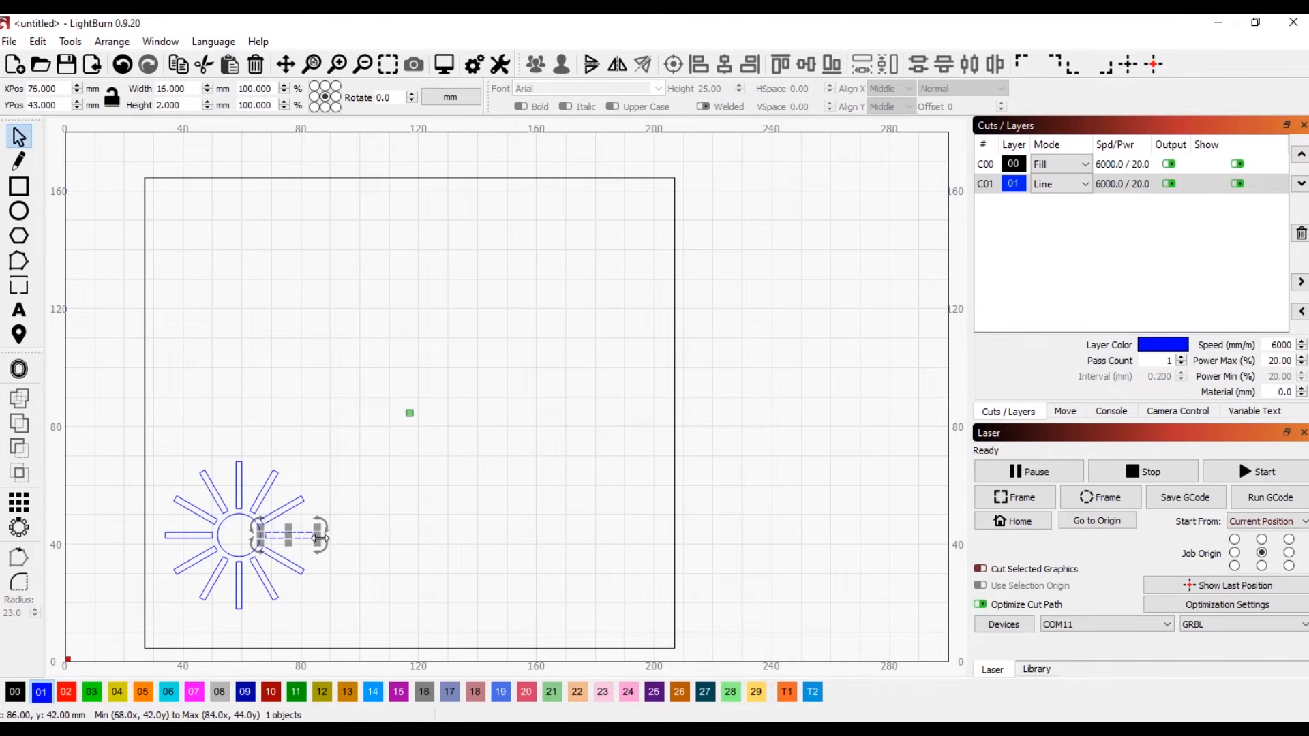
drag(315, 538, 578, 555)
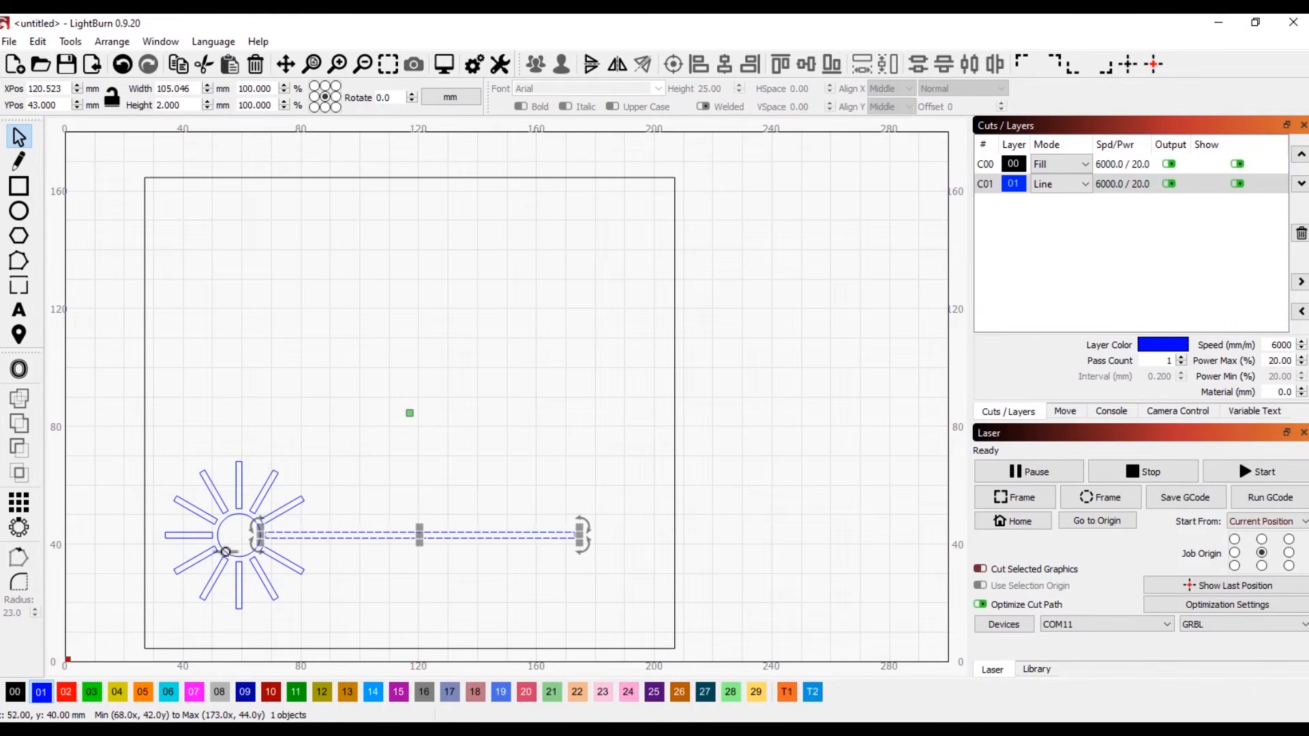
drag(265, 537, 245, 535)
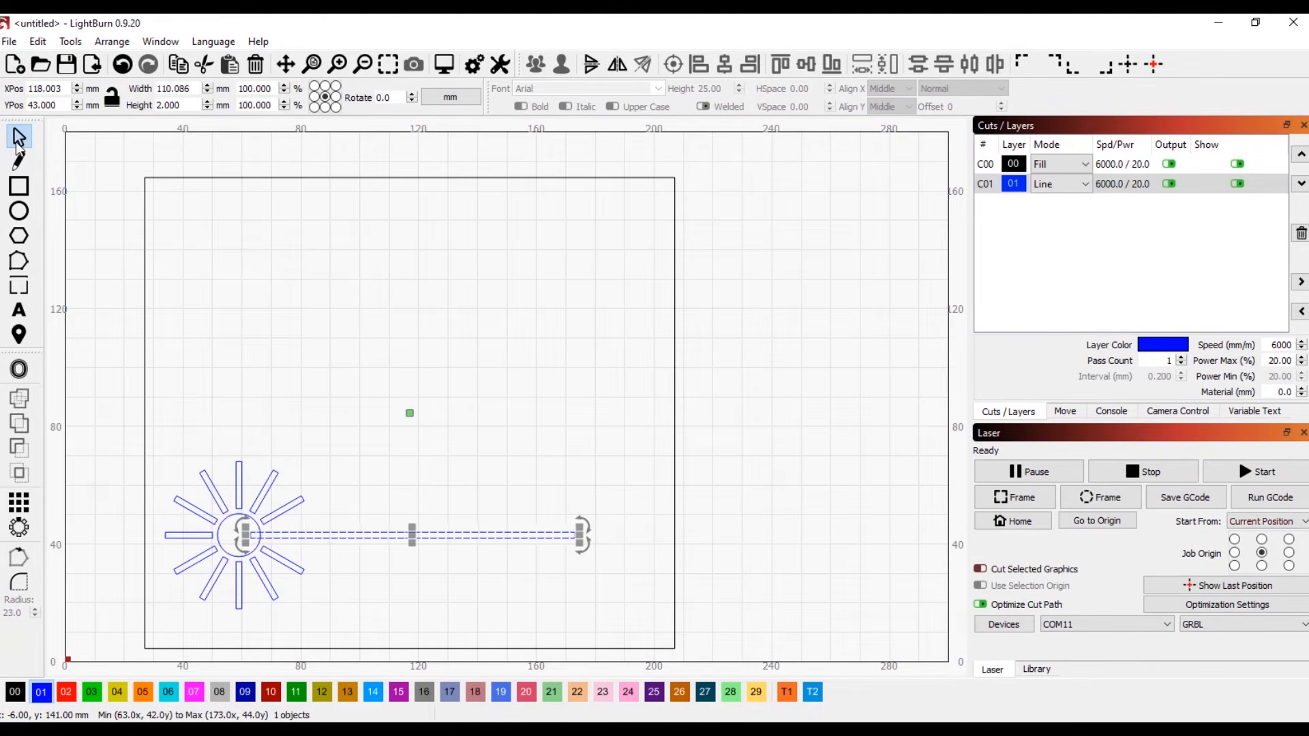
click(407, 495)
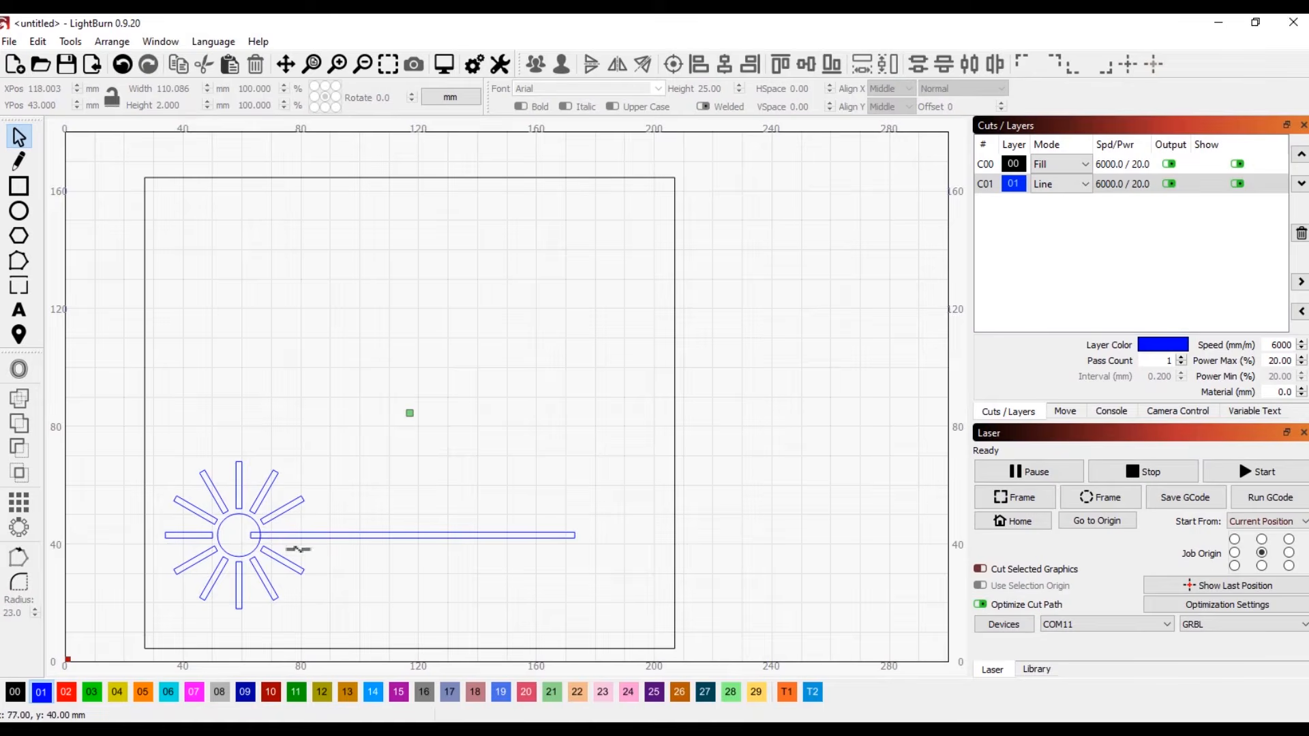
Step: Merge the circle and the long horizontal bar into one outline with a Boolean union
click(264, 530)
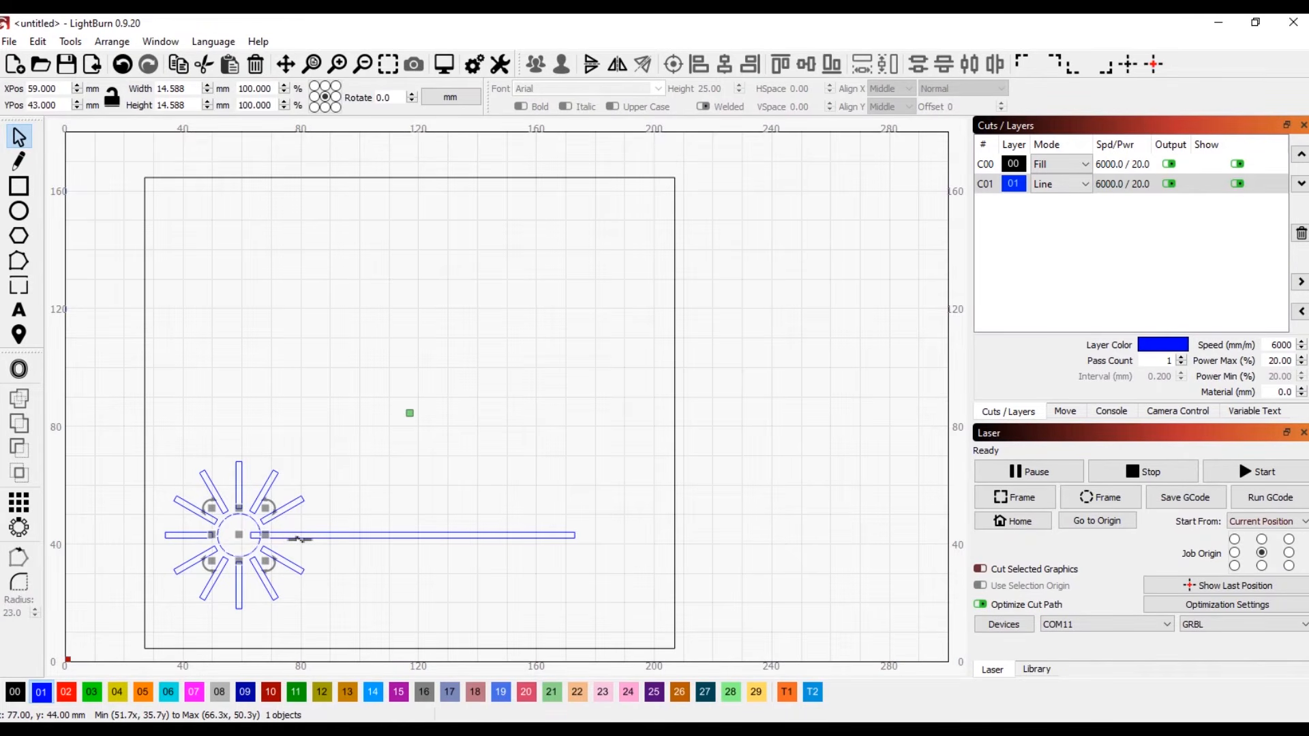
shift+click(300, 537)
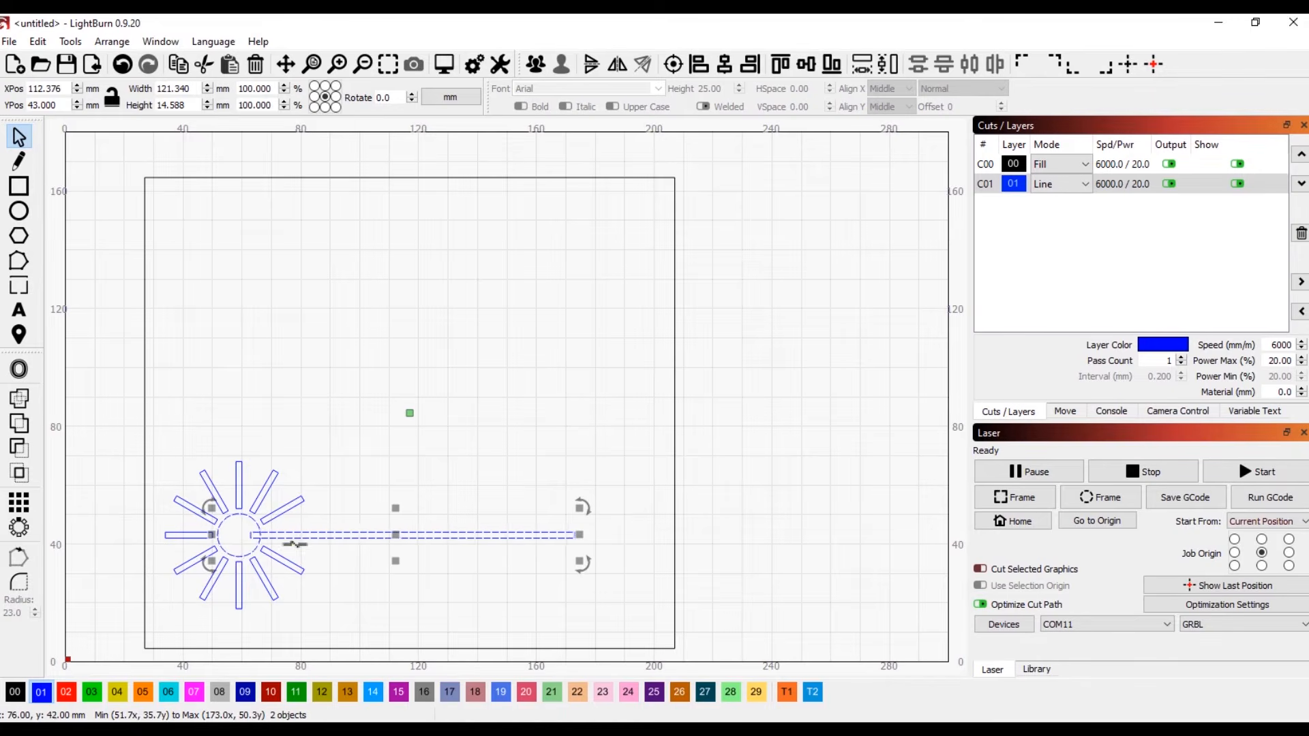
click(21, 424)
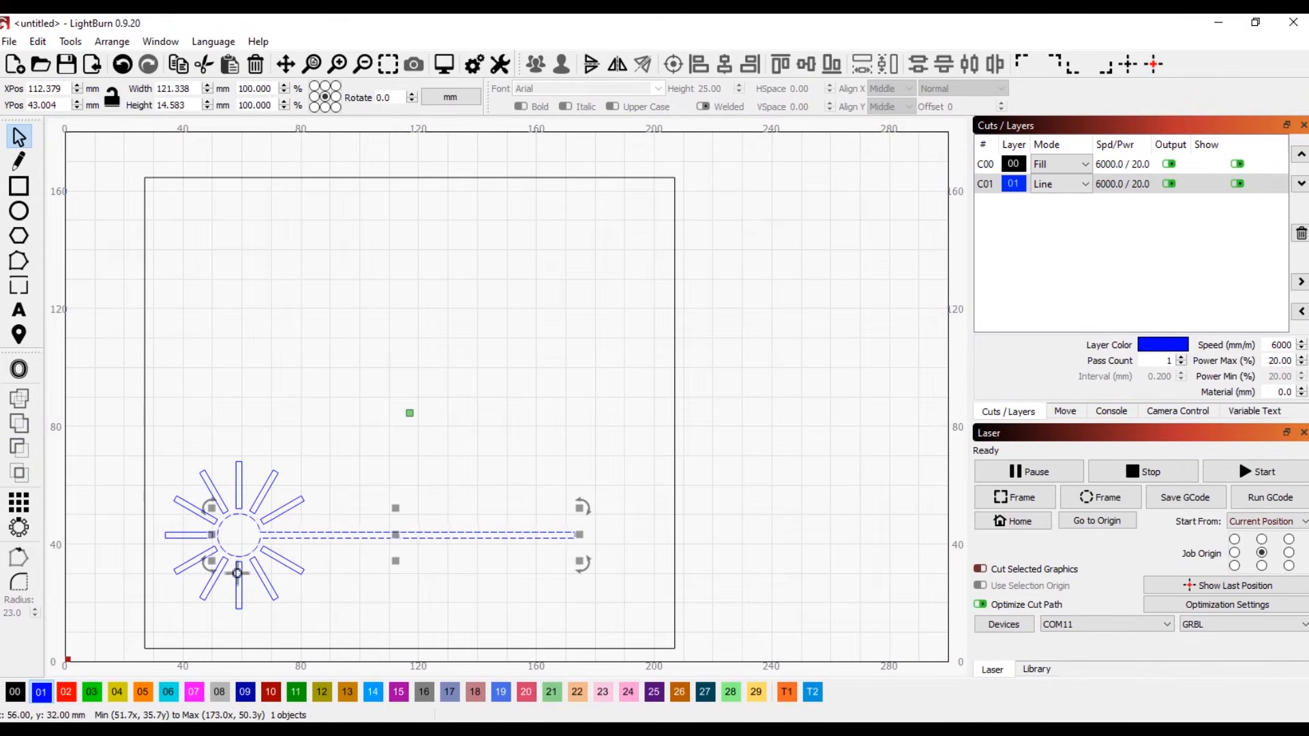
click(328, 379)
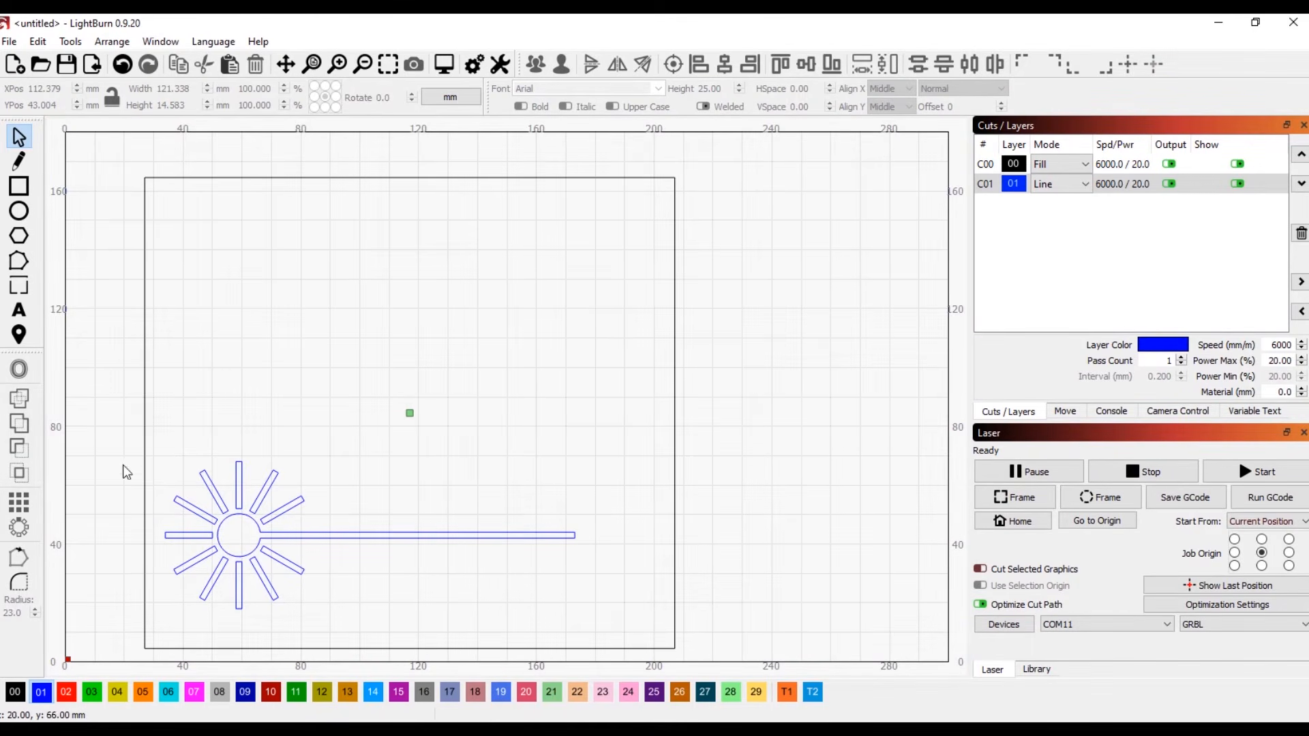
Step: Add the two-line text "LASER" and "IN USE" in Arial, 25 mm high, on layer 02 over the long bar
click(20, 312)
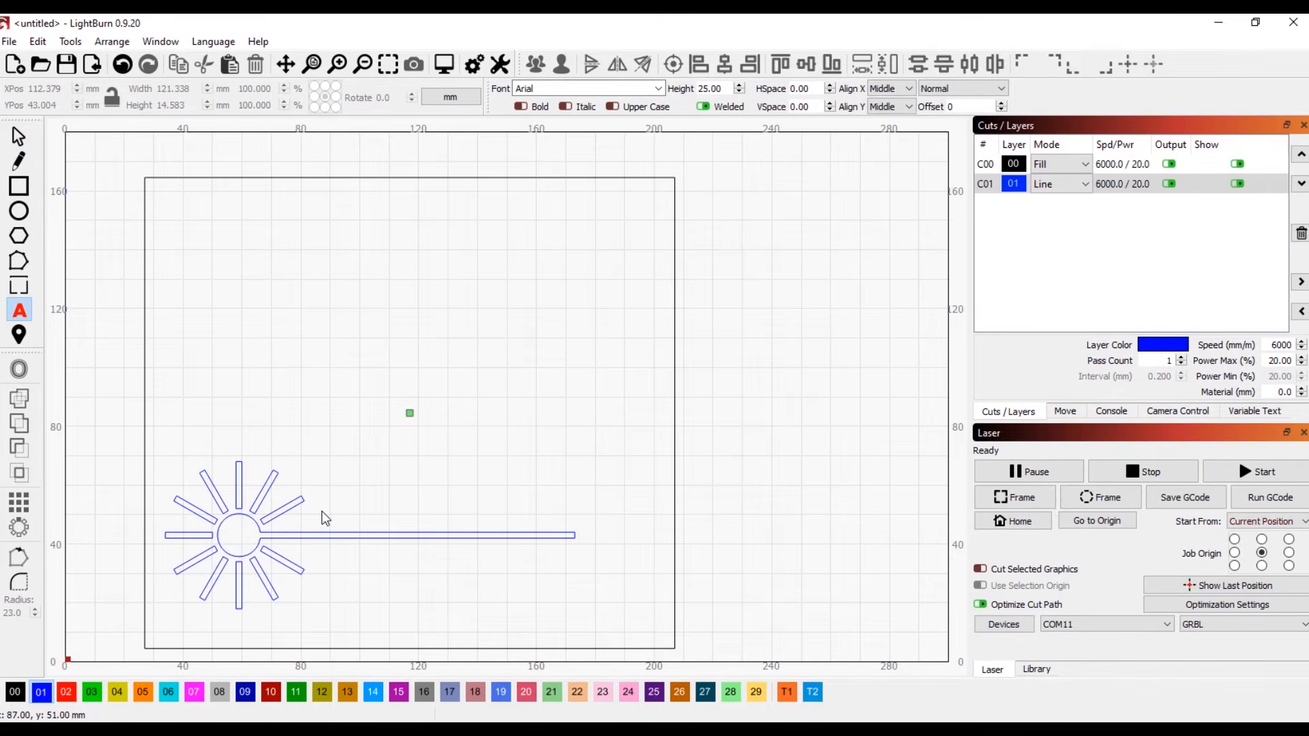
click(71, 696)
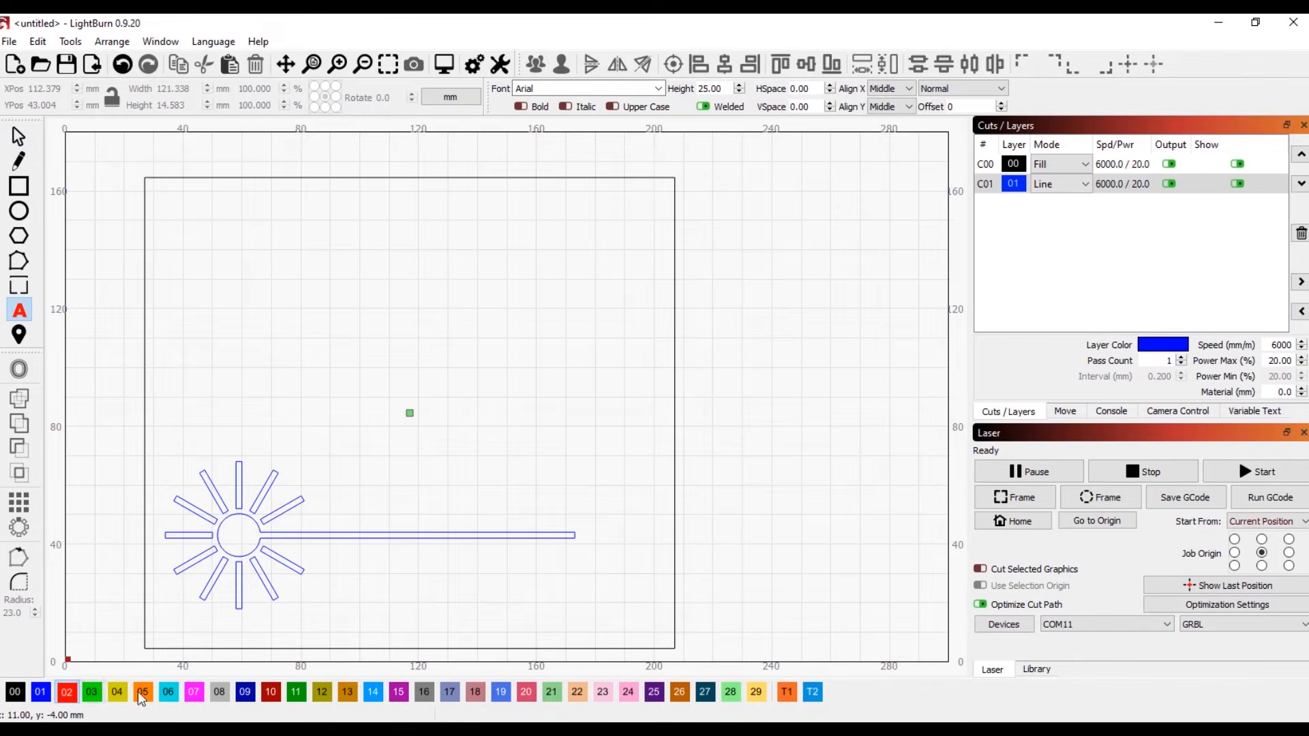
click(365, 493)
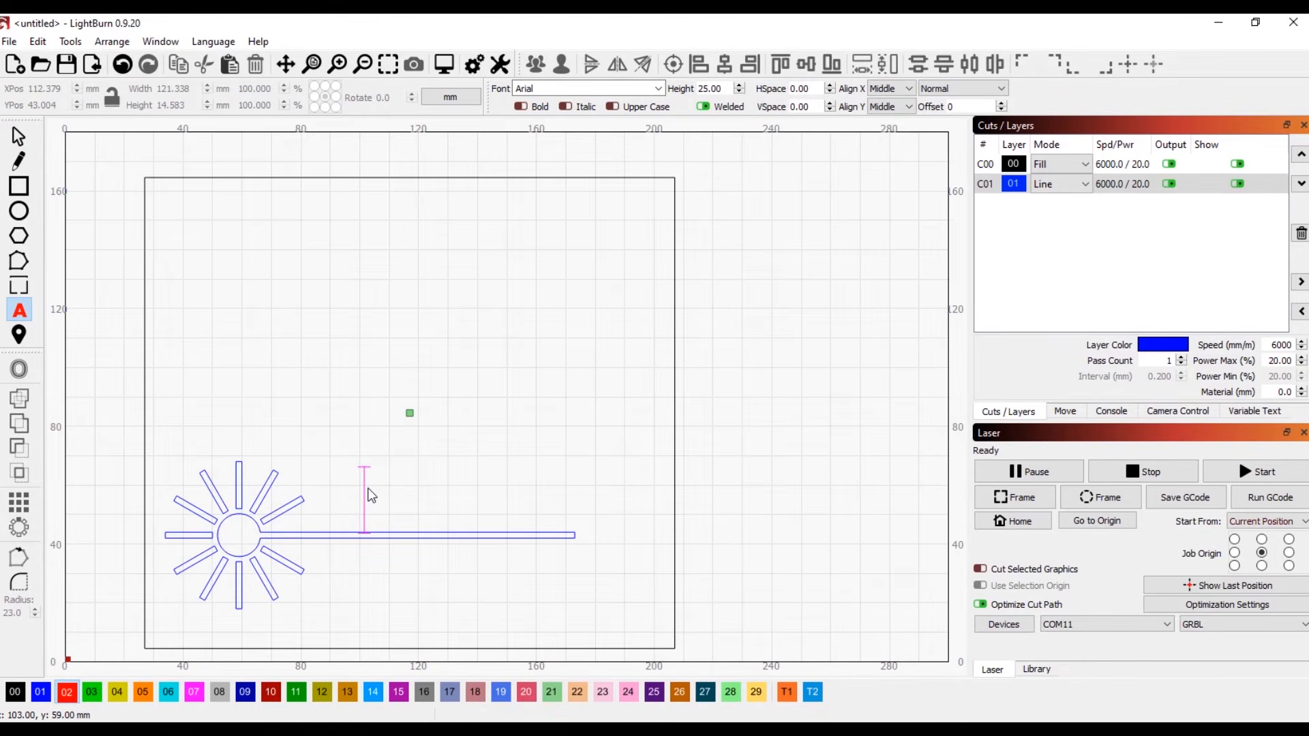
text(Laser)
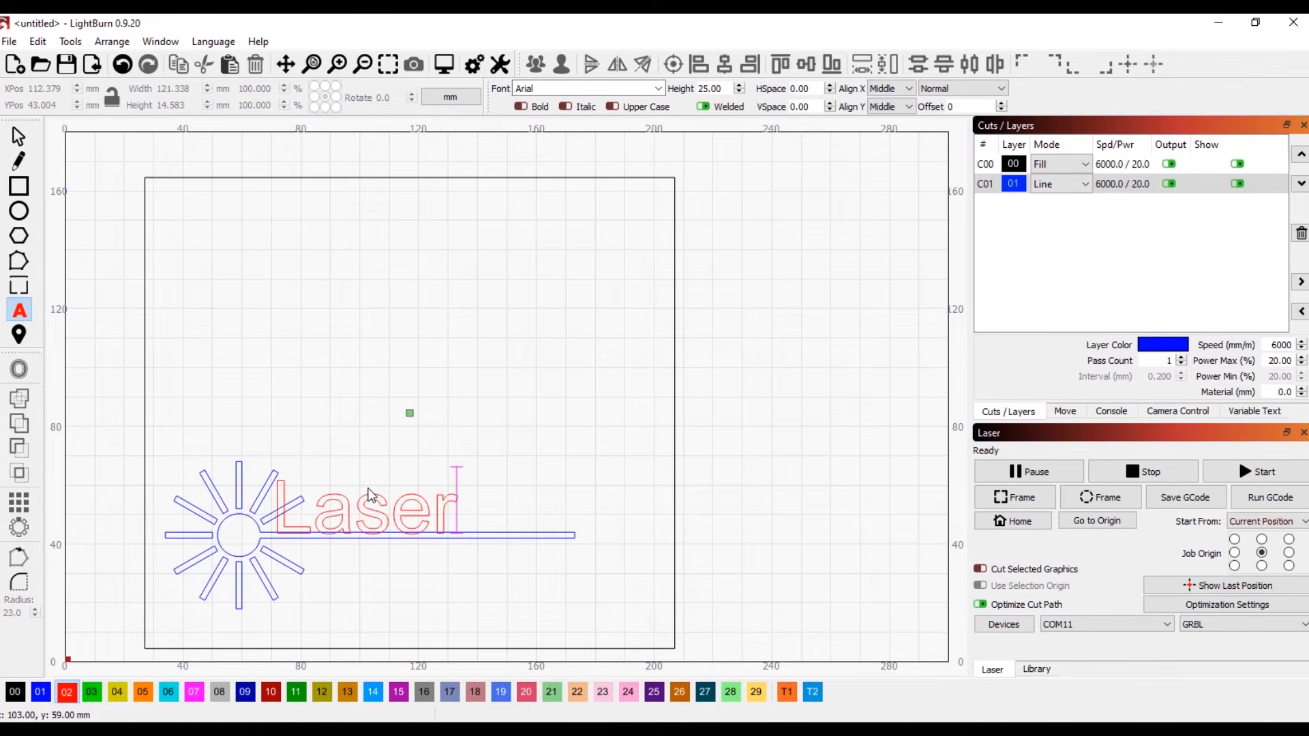
key(BackSpace)
key(BackSpace)
key(BackSpace)
key(BackSpace)
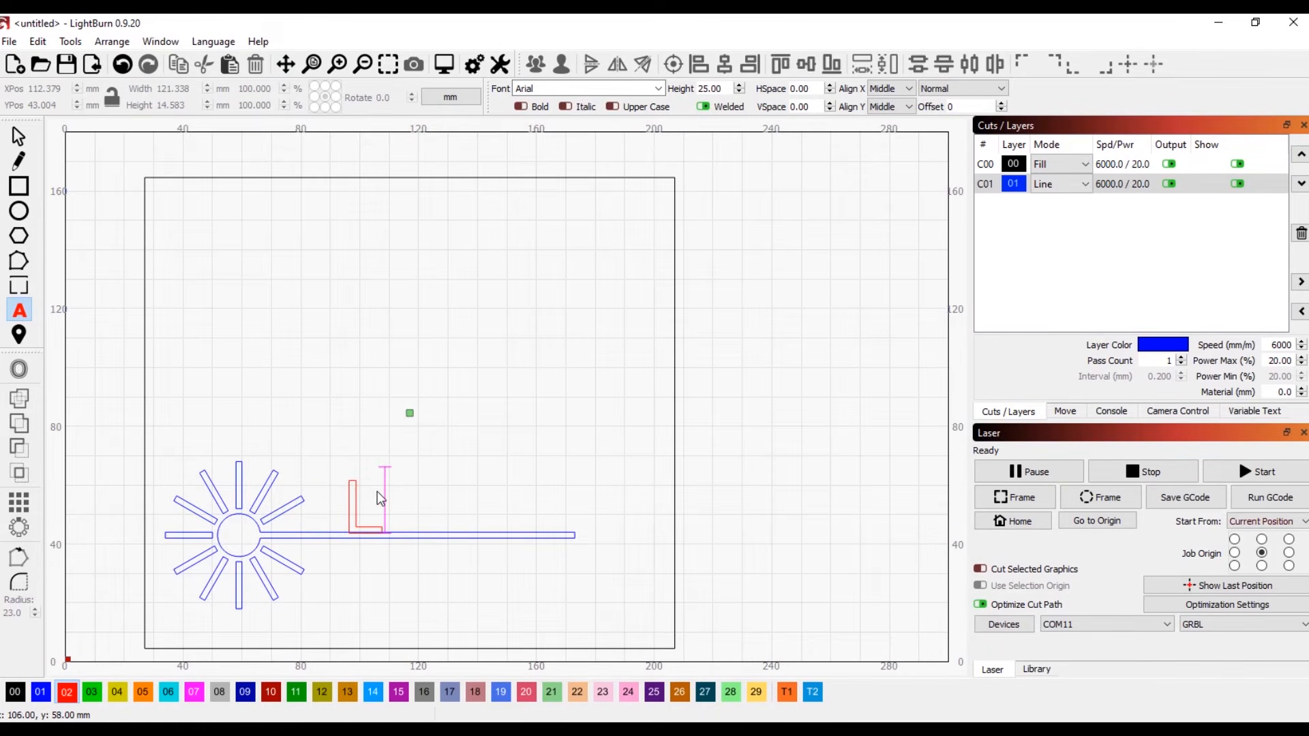
text(ASER)
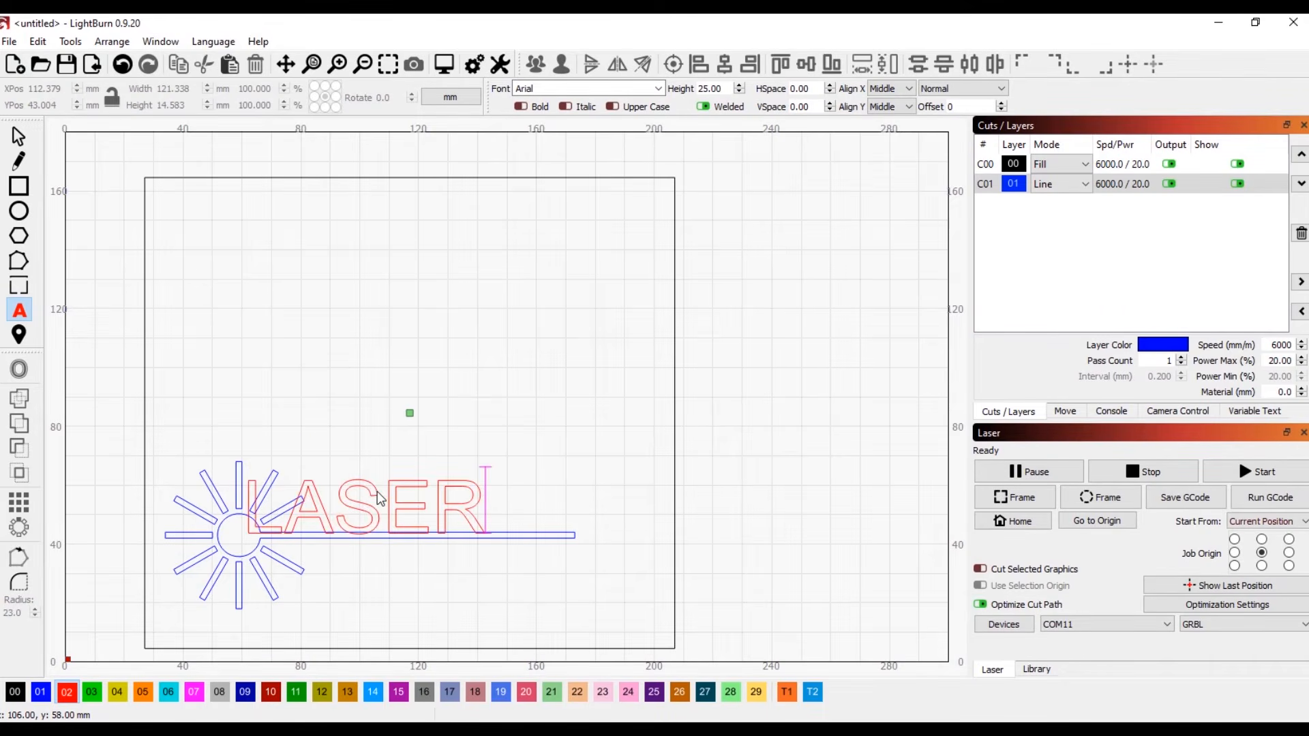
key(Return)
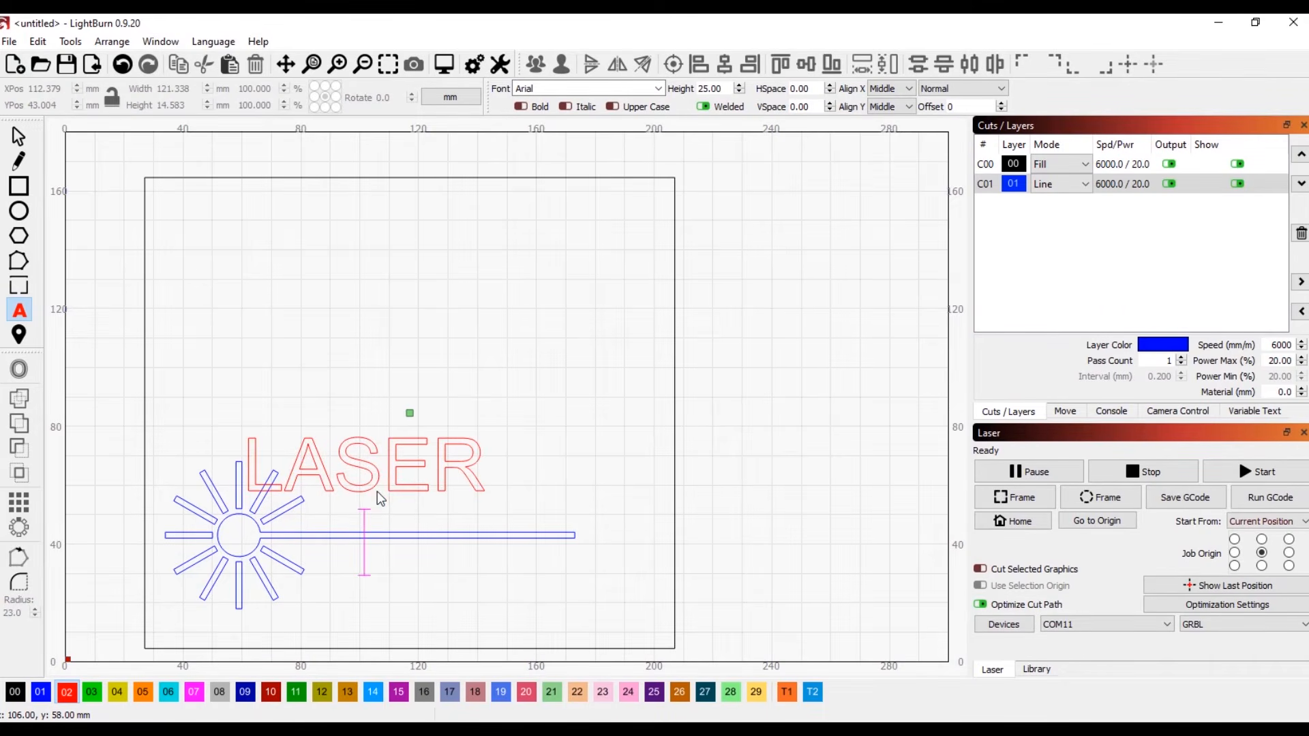
text(IN USE)
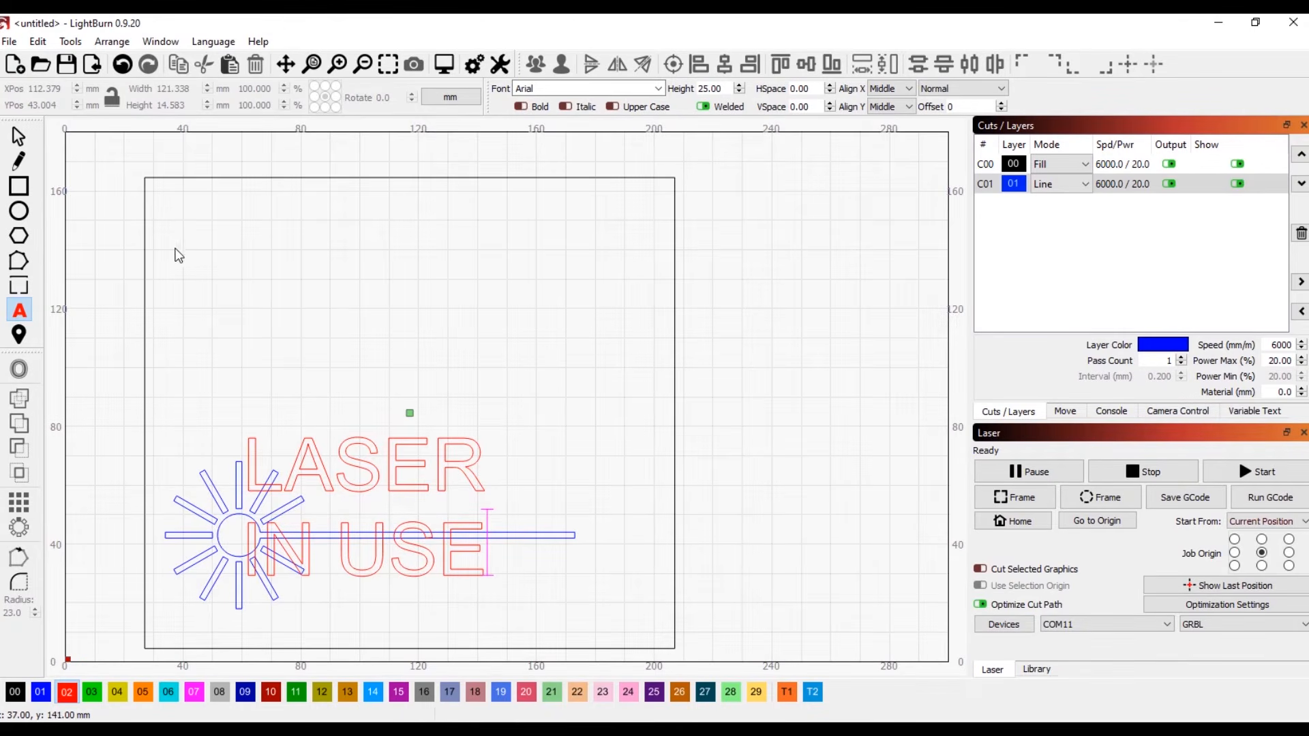
click(19, 140)
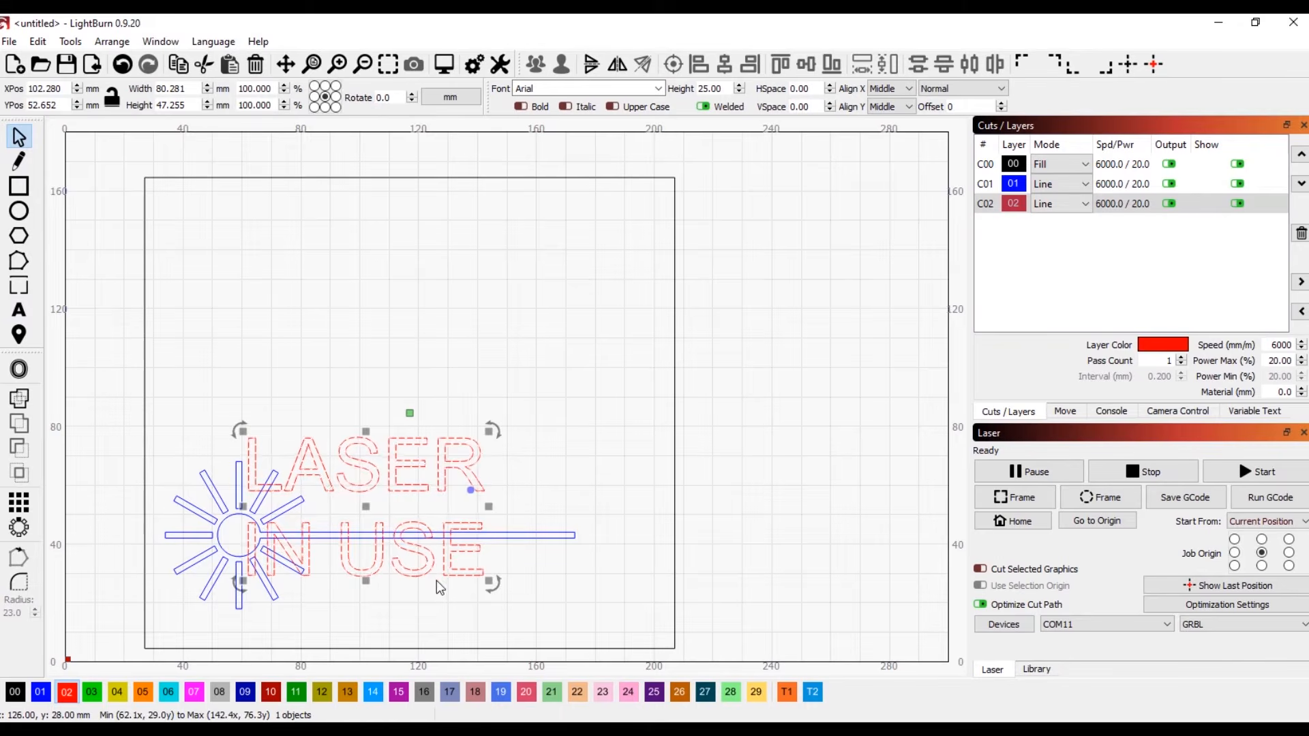
Step: Move the text so its two lines straddle the long bar, and enlarge it to about 96 by 57 mm
drag(431, 584, 488, 603)
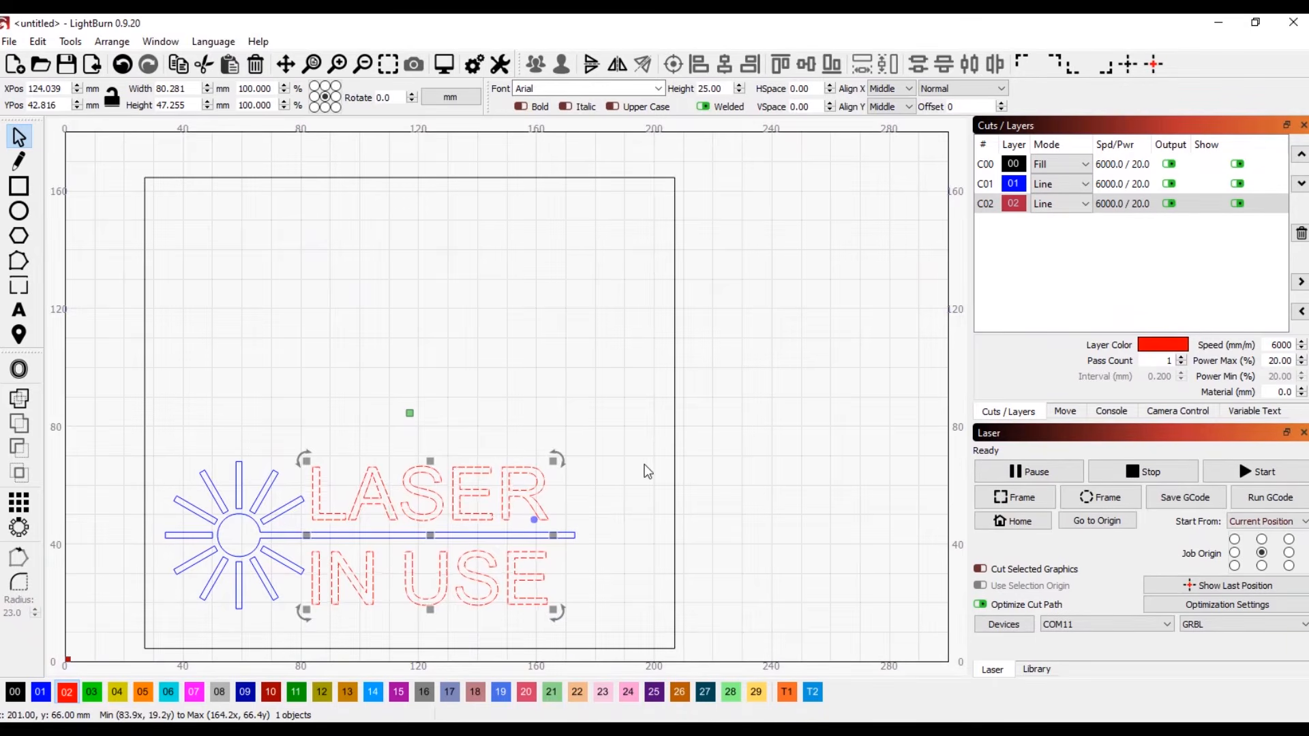
drag(557, 461, 563, 491)
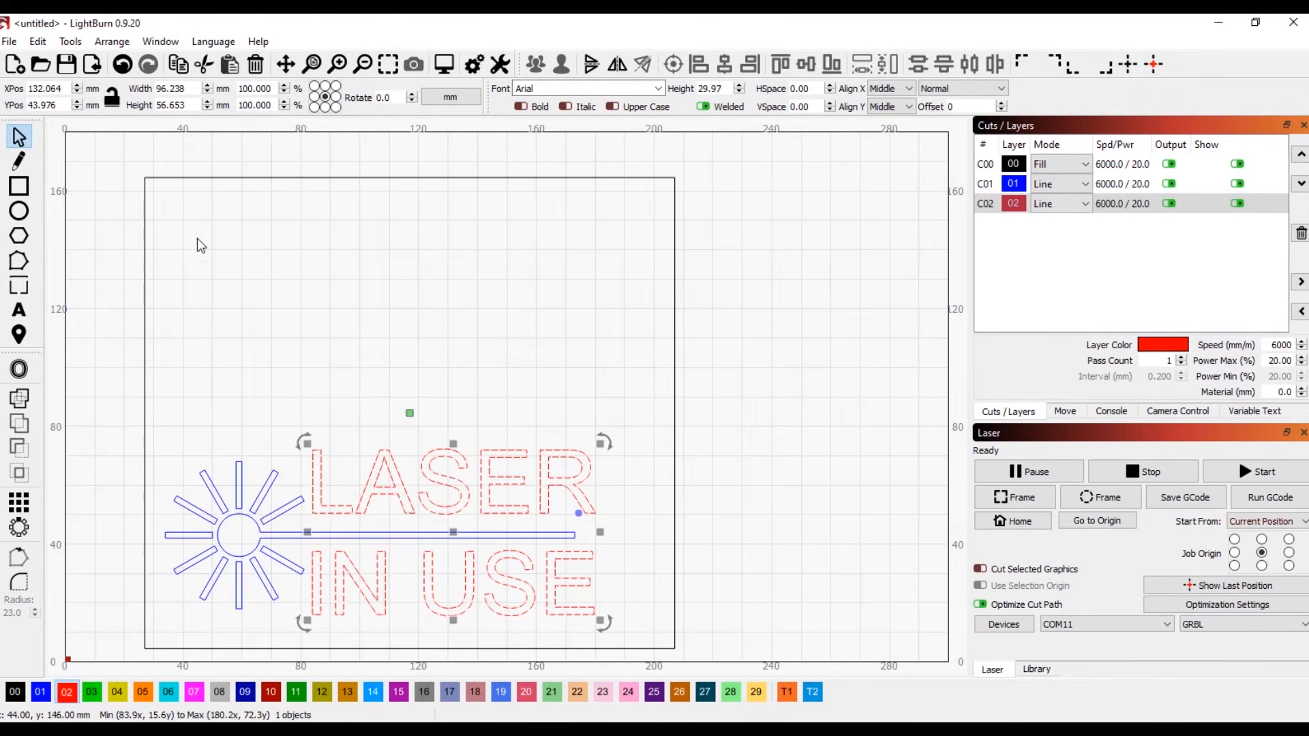
click(622, 540)
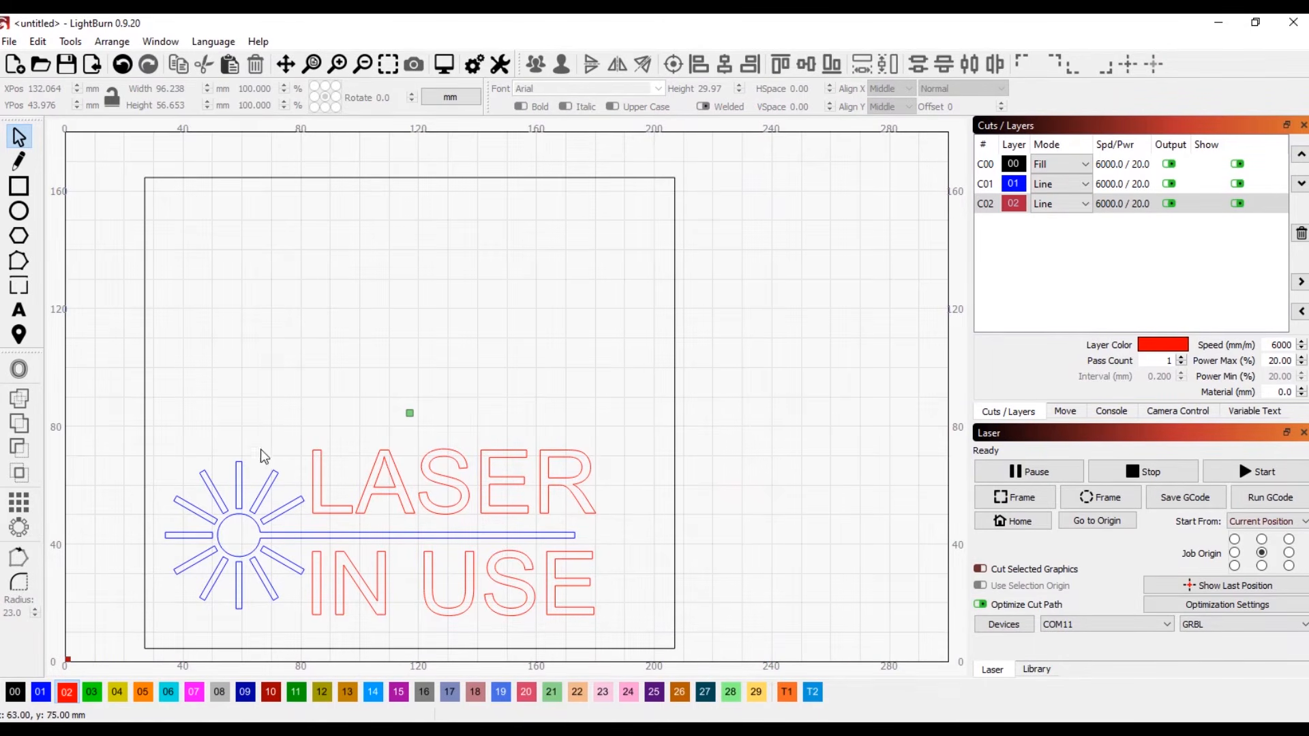
Step: Try to lengthen the beam by stretching the merged circle-and-bar shape to about 160 mm wide
click(300, 512)
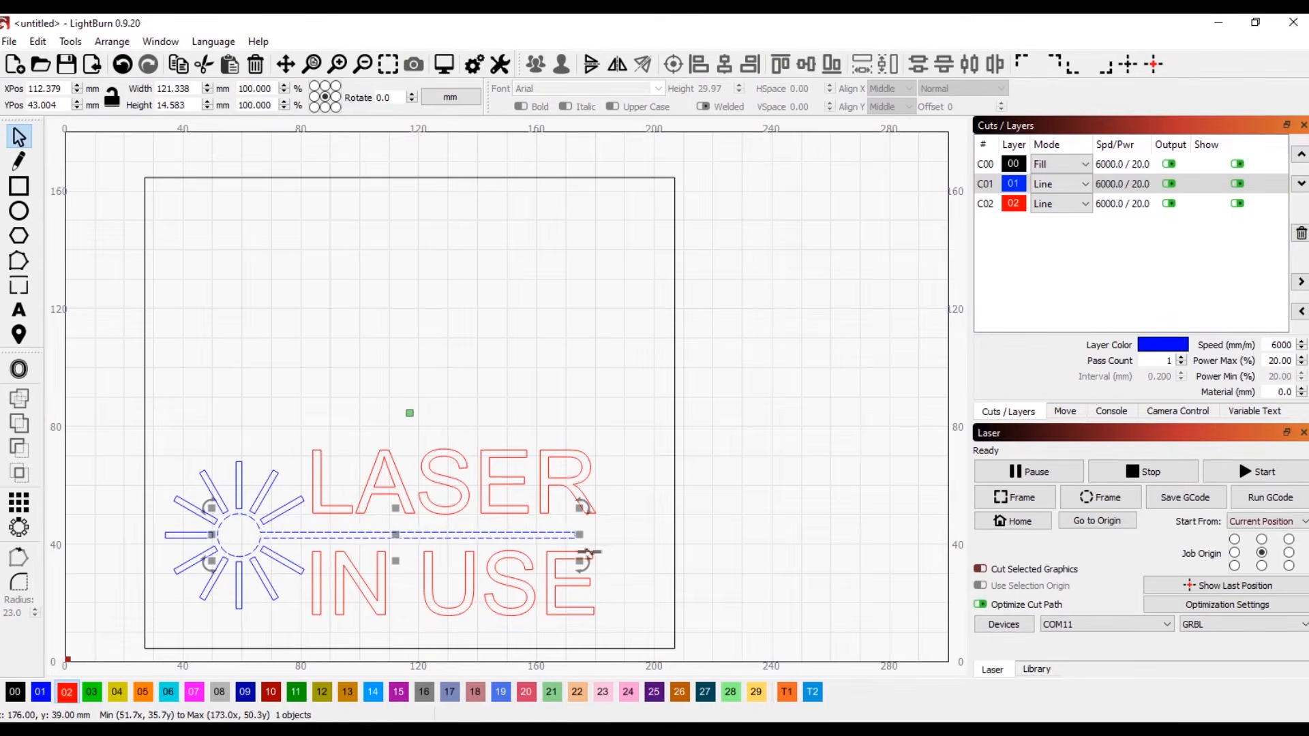
drag(581, 536, 694, 537)
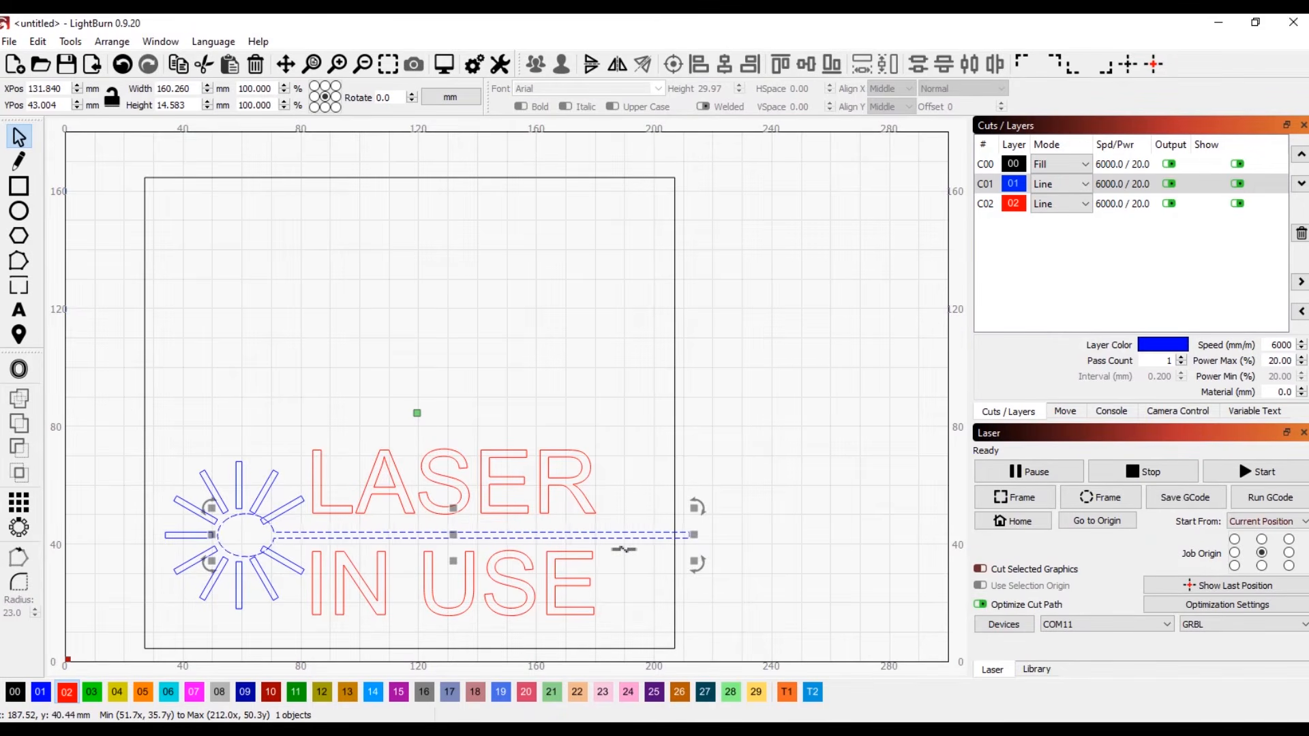
key(ctrl+z)
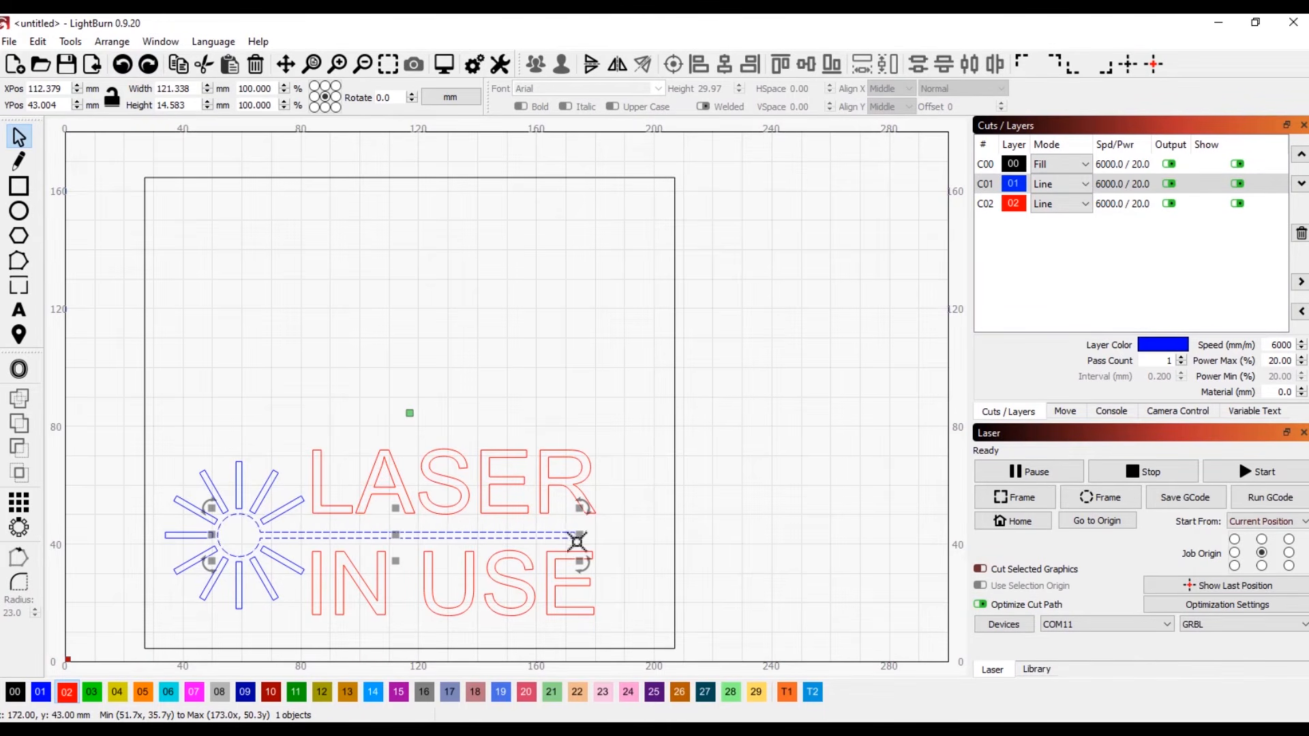
Step: Lengthen the beam by moving its two end nodes out to line up with the right edge of the "LASER" text
click(19, 266)
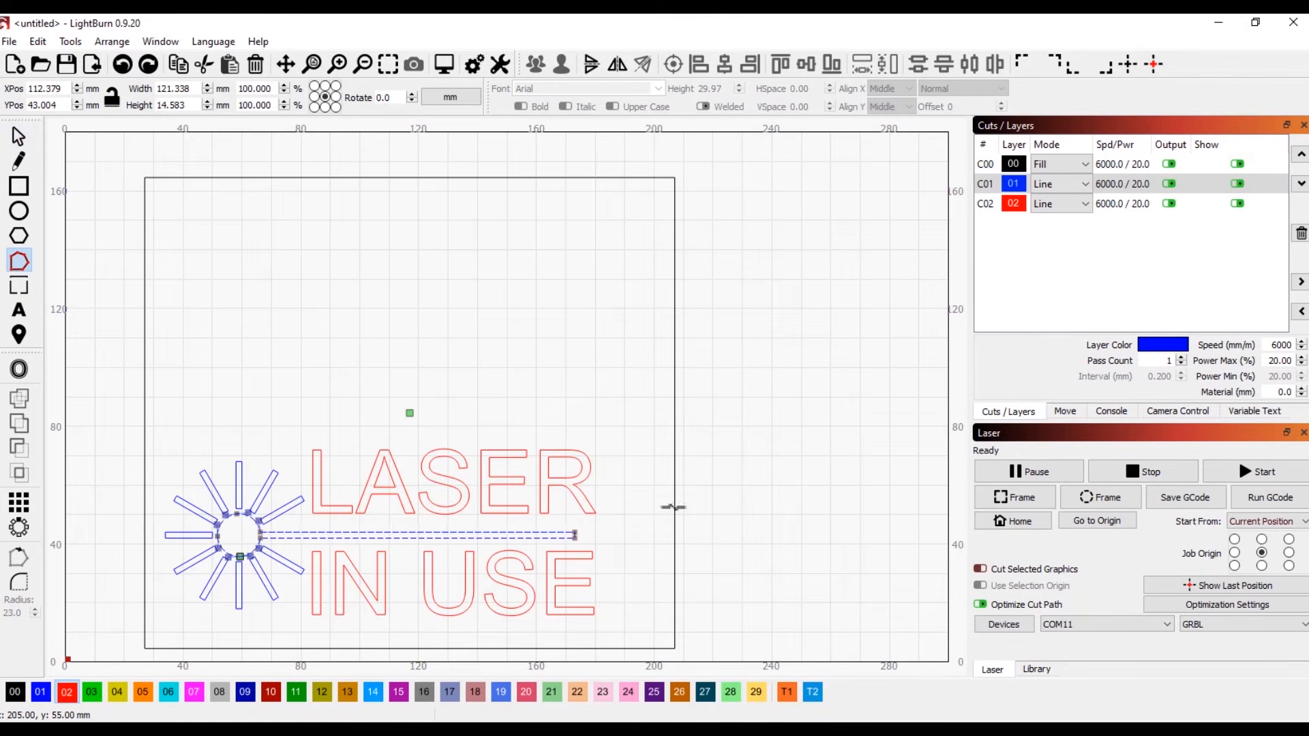
scroll(504, 399, up, 1)
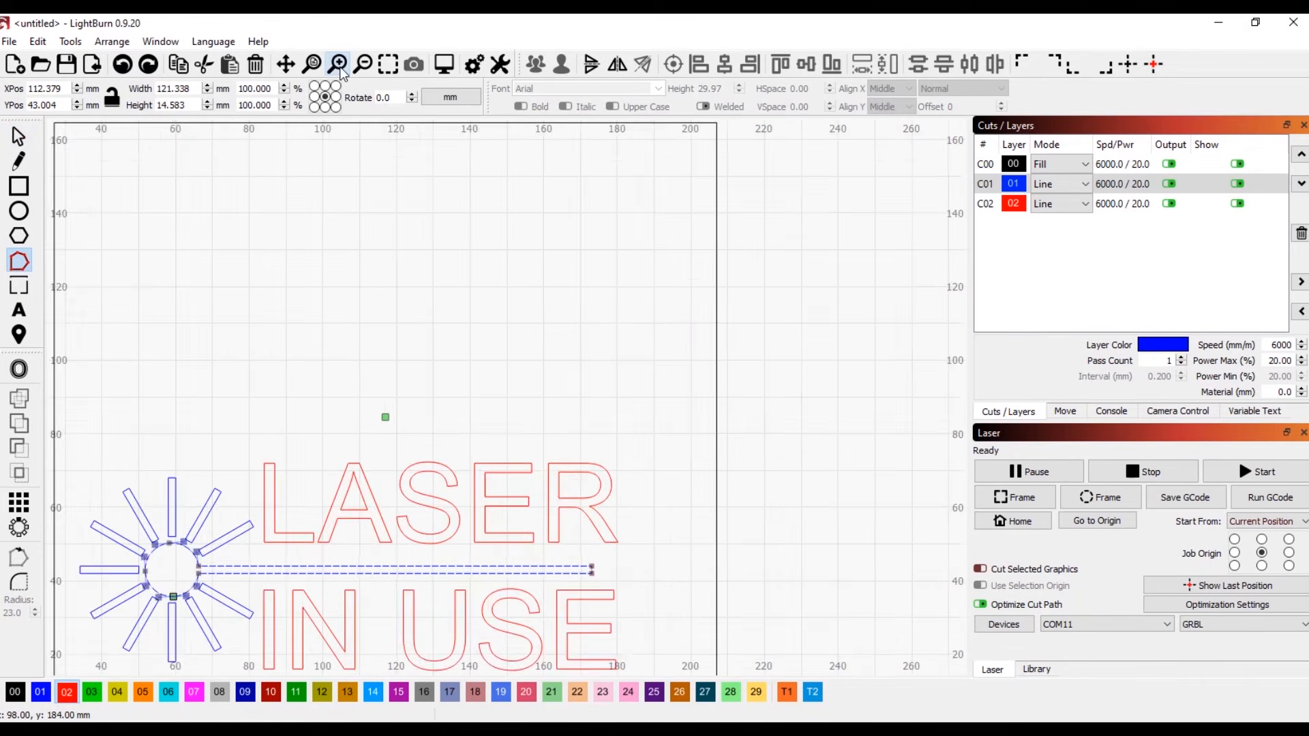
scroll(505, 399, up, 1)
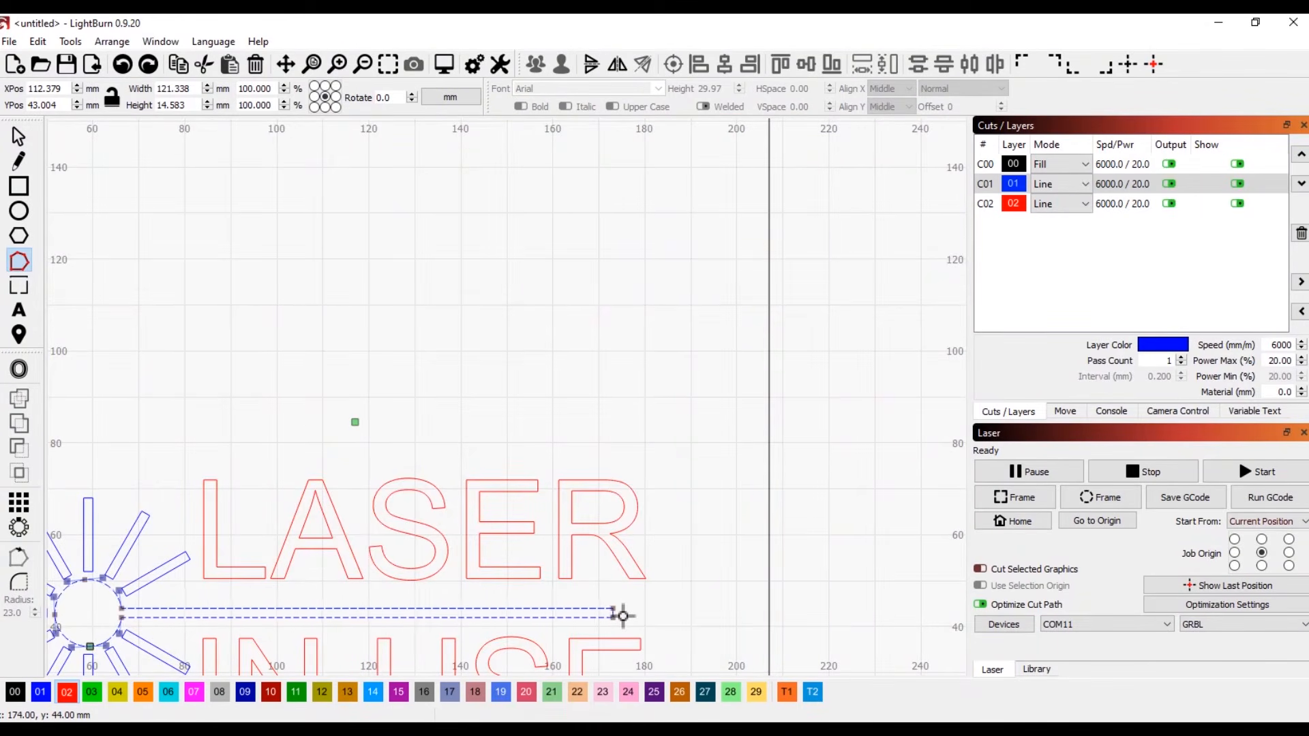
click(617, 612)
drag(613, 618, 617, 618)
drag(650, 625, 649, 623)
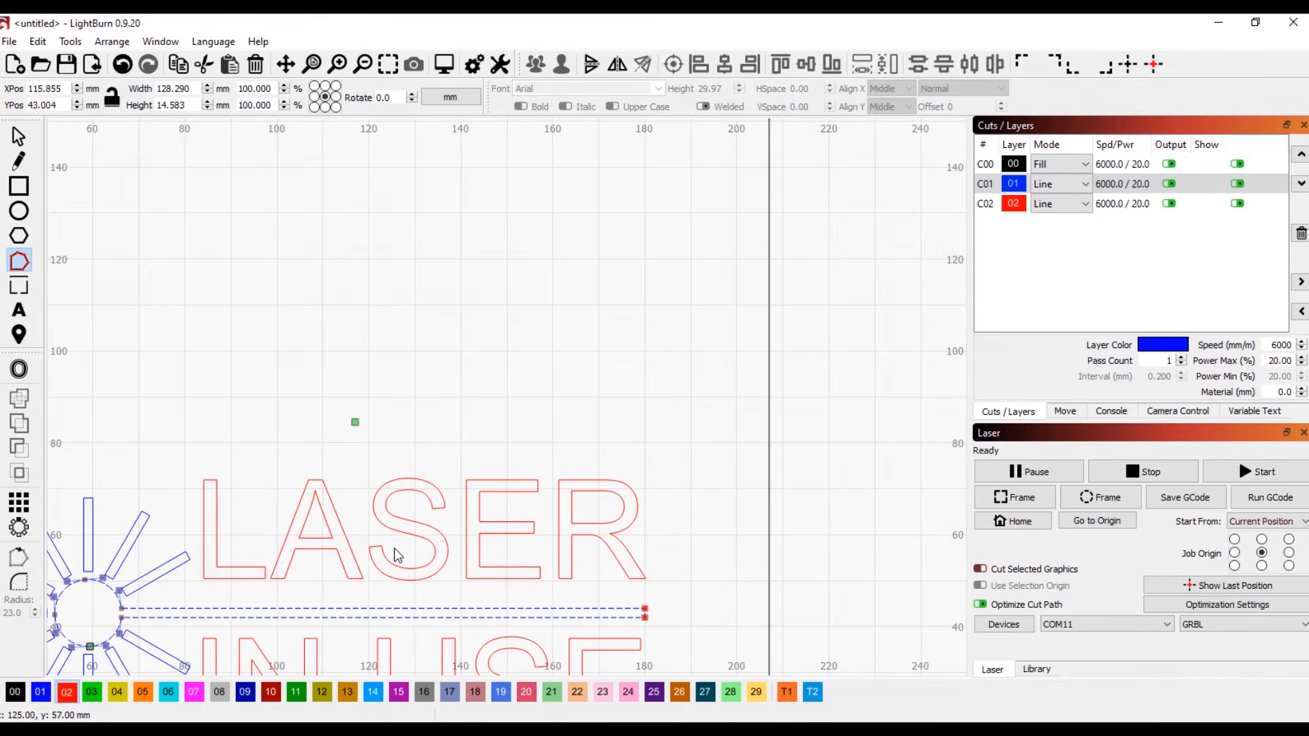
scroll(397, 553, down, 2)
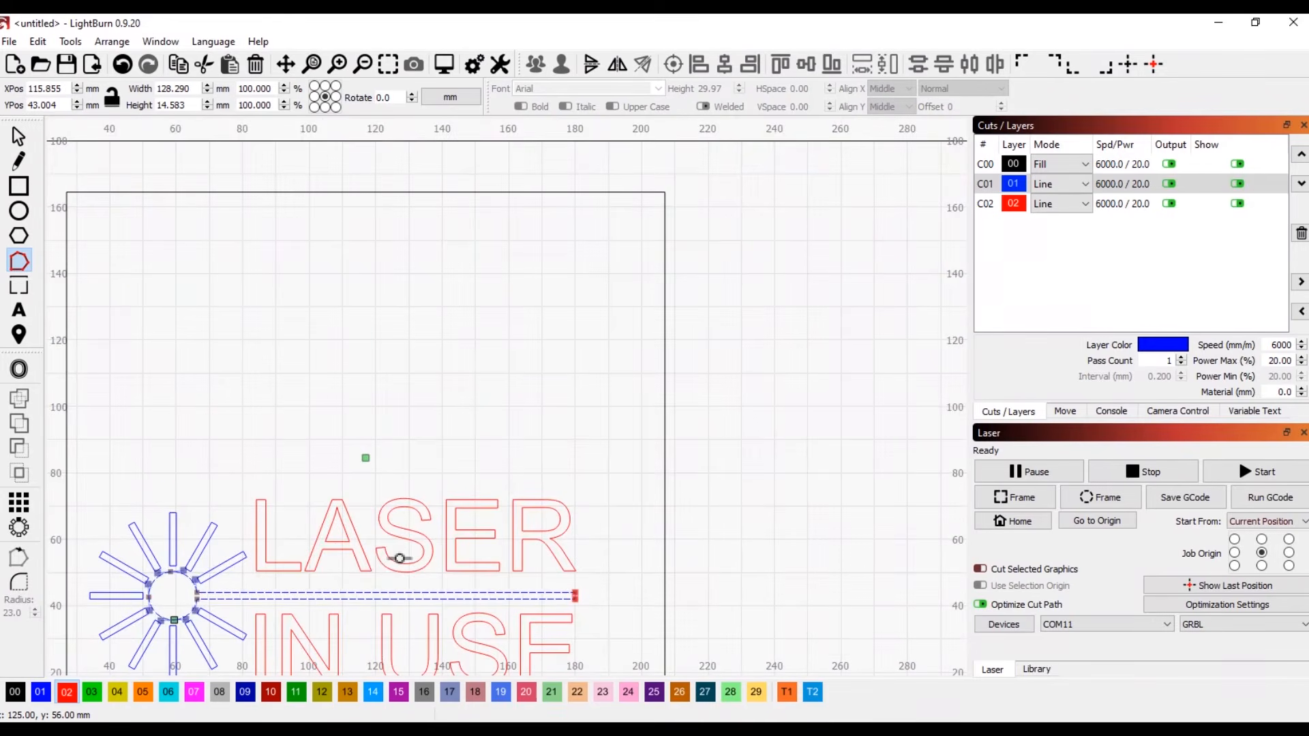
scroll(551, 620, down, 3)
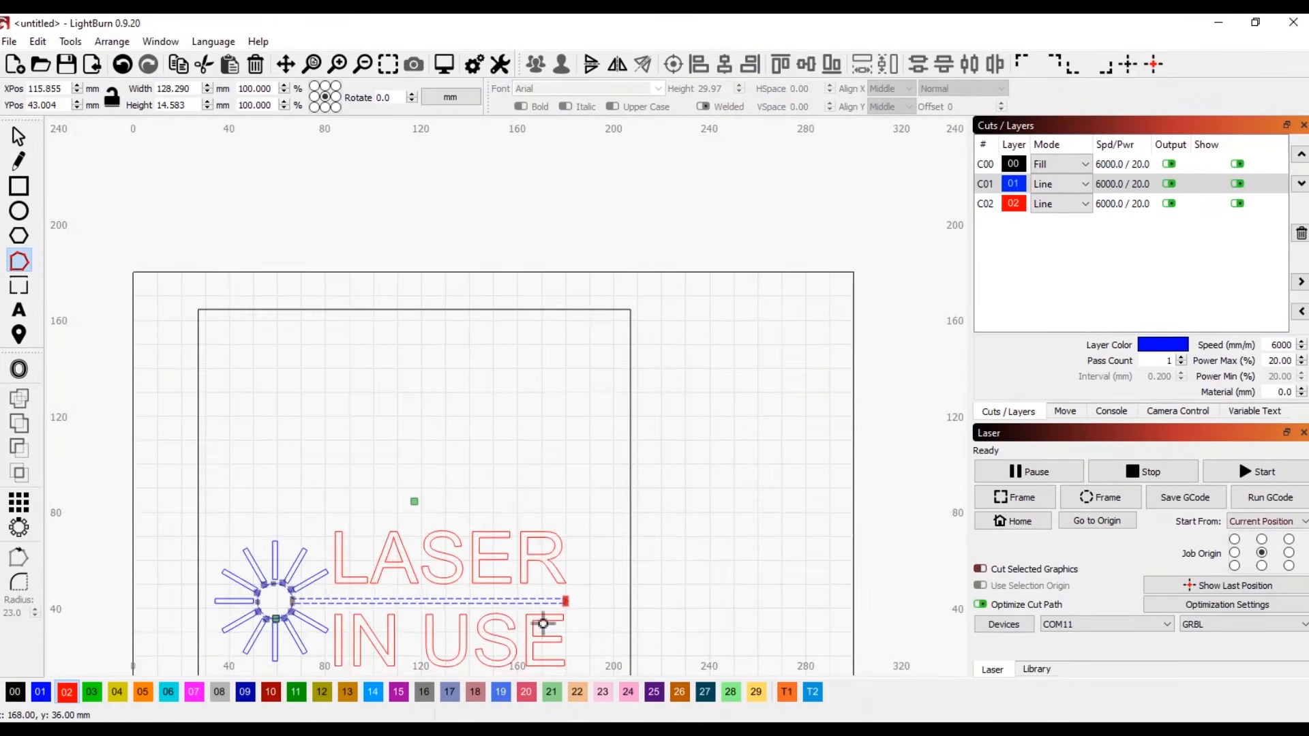
scroll(424, 657, up, 3)
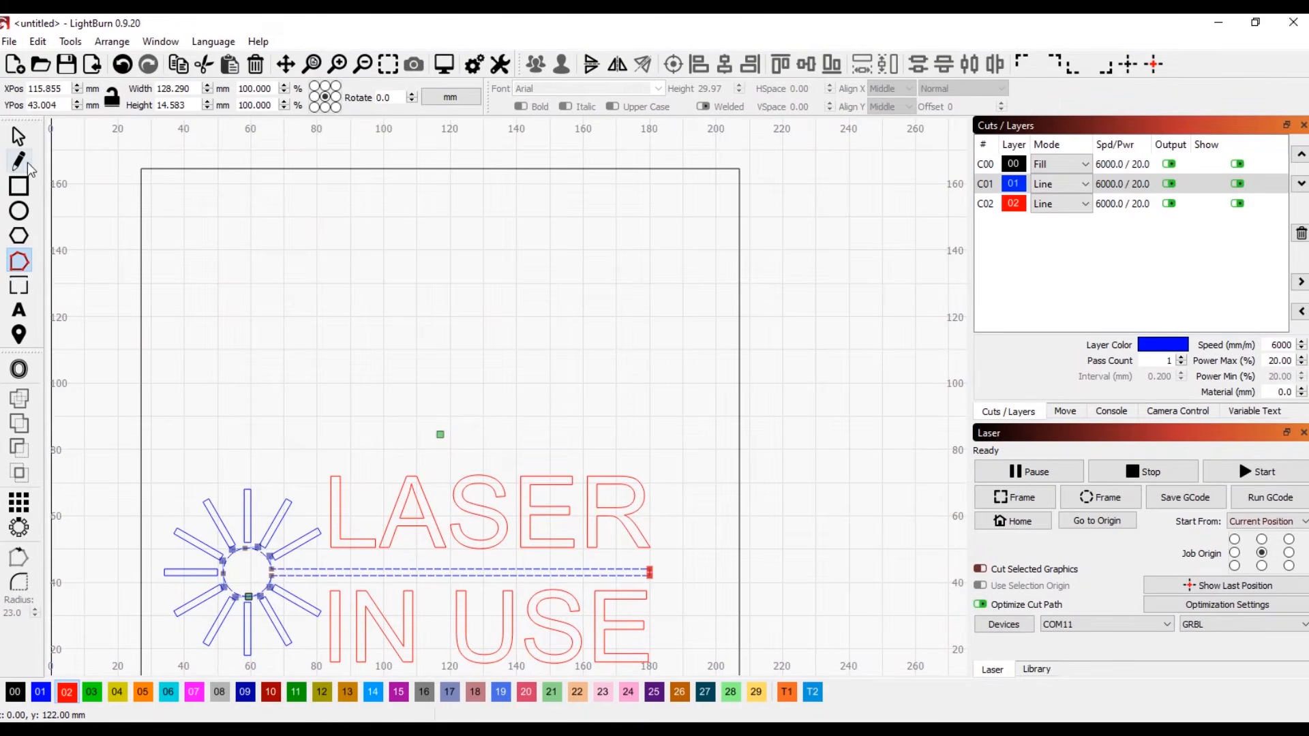
click(19, 136)
click(227, 379)
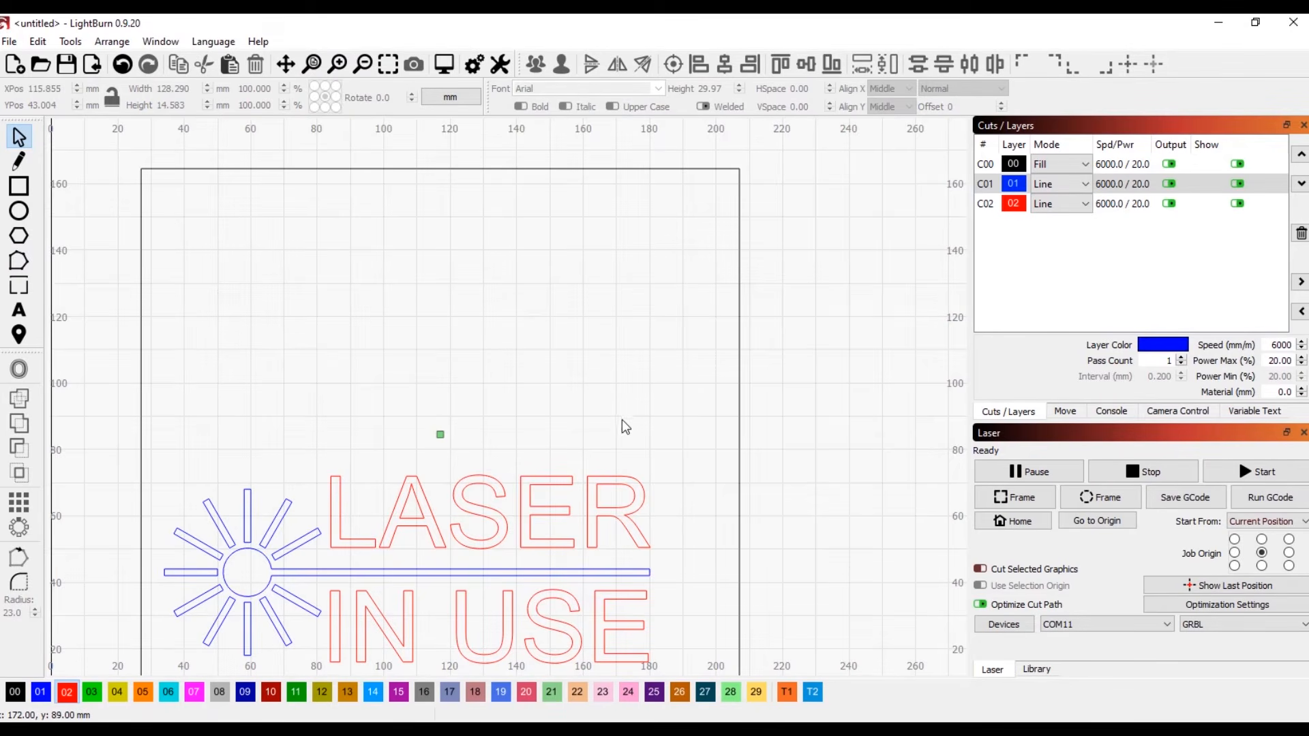
Step: Add the text "CAUTION" in bold Arial above the "LASER" line
click(21, 314)
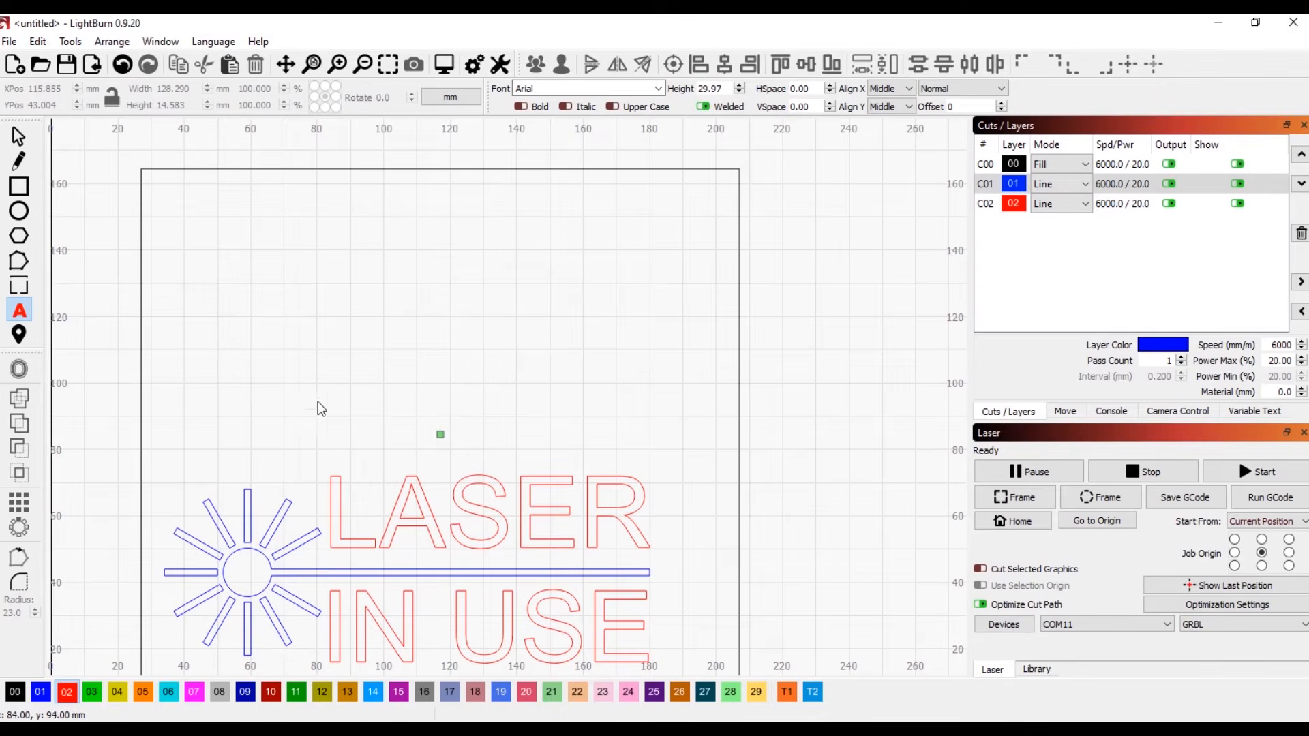
click(354, 406)
text(CA)
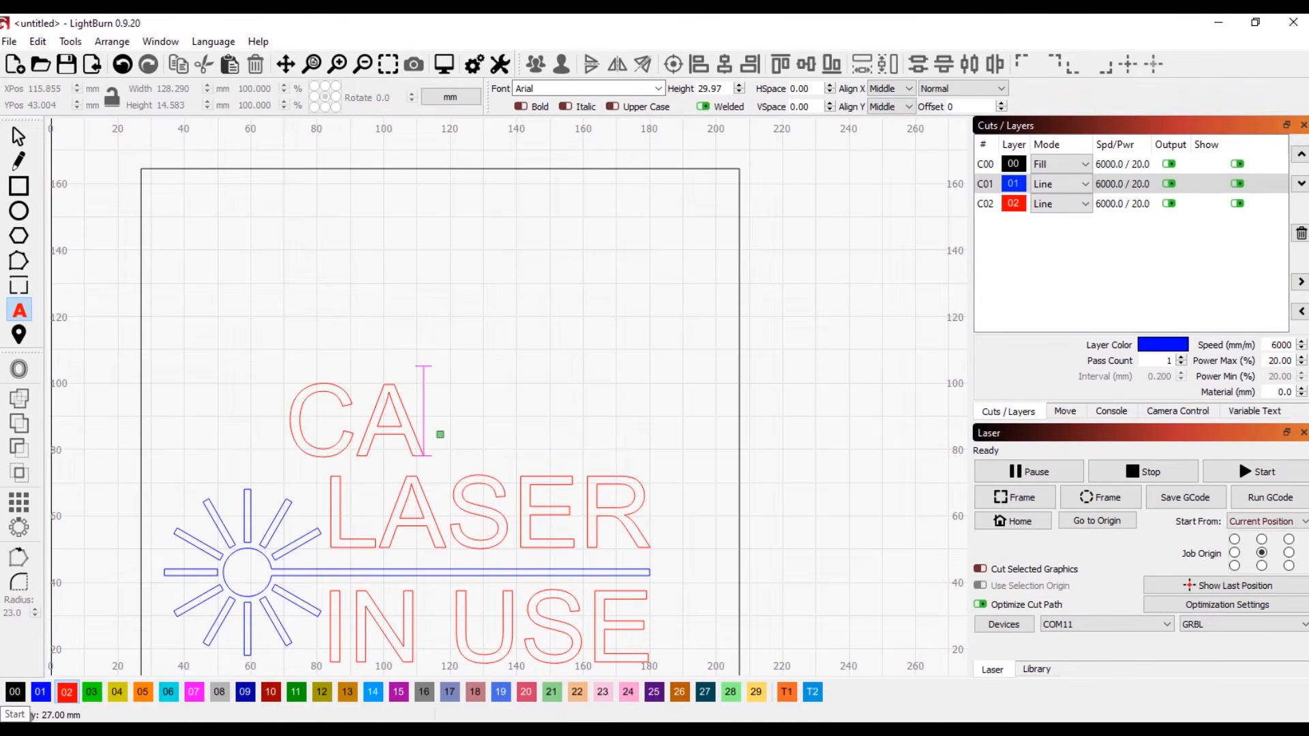
text(UTION)
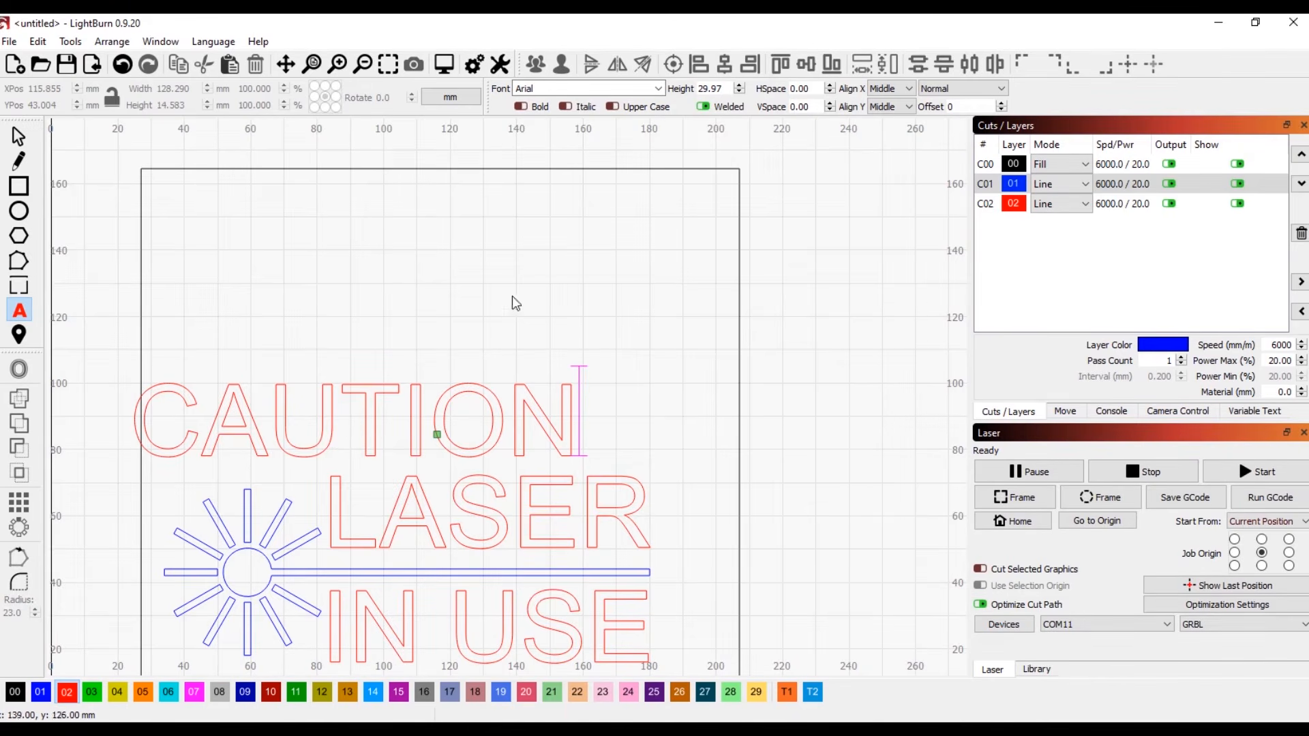
click(521, 107)
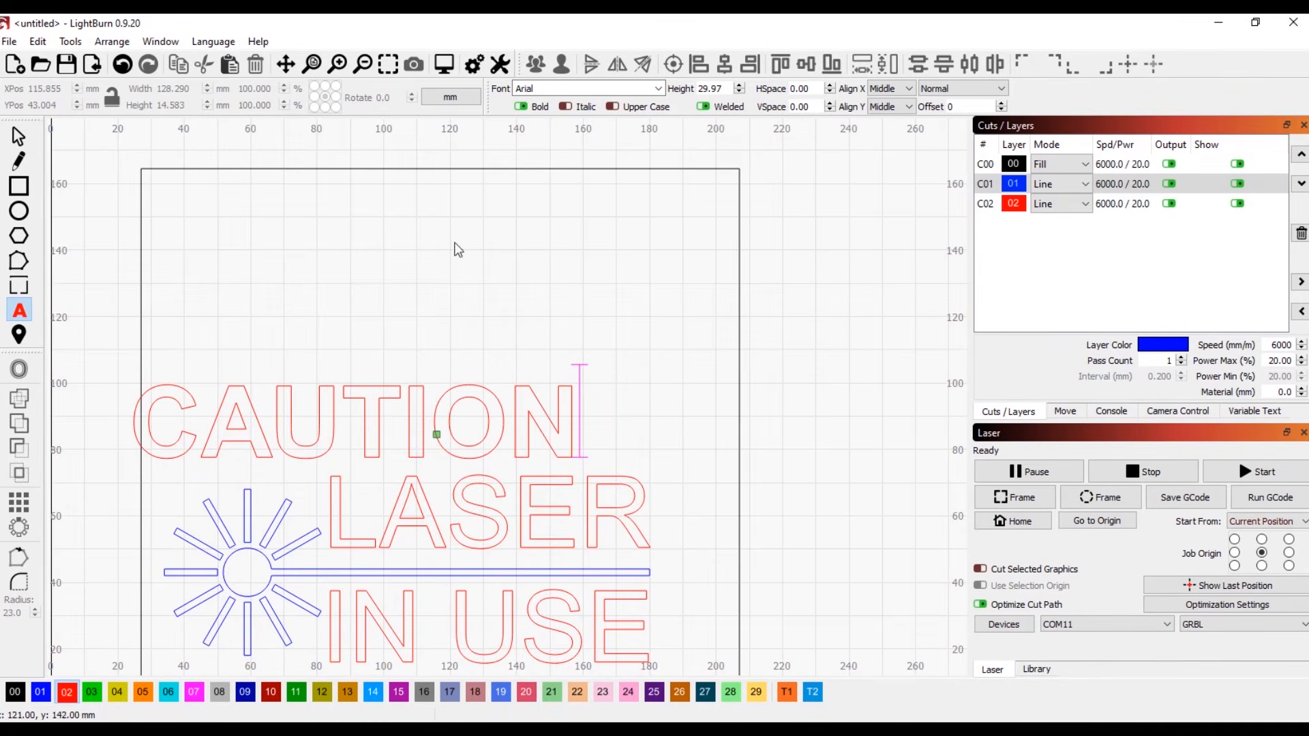
Step: Align the "CAUTION" text to the left edge of the sunburst's leftmost ray
click(18, 137)
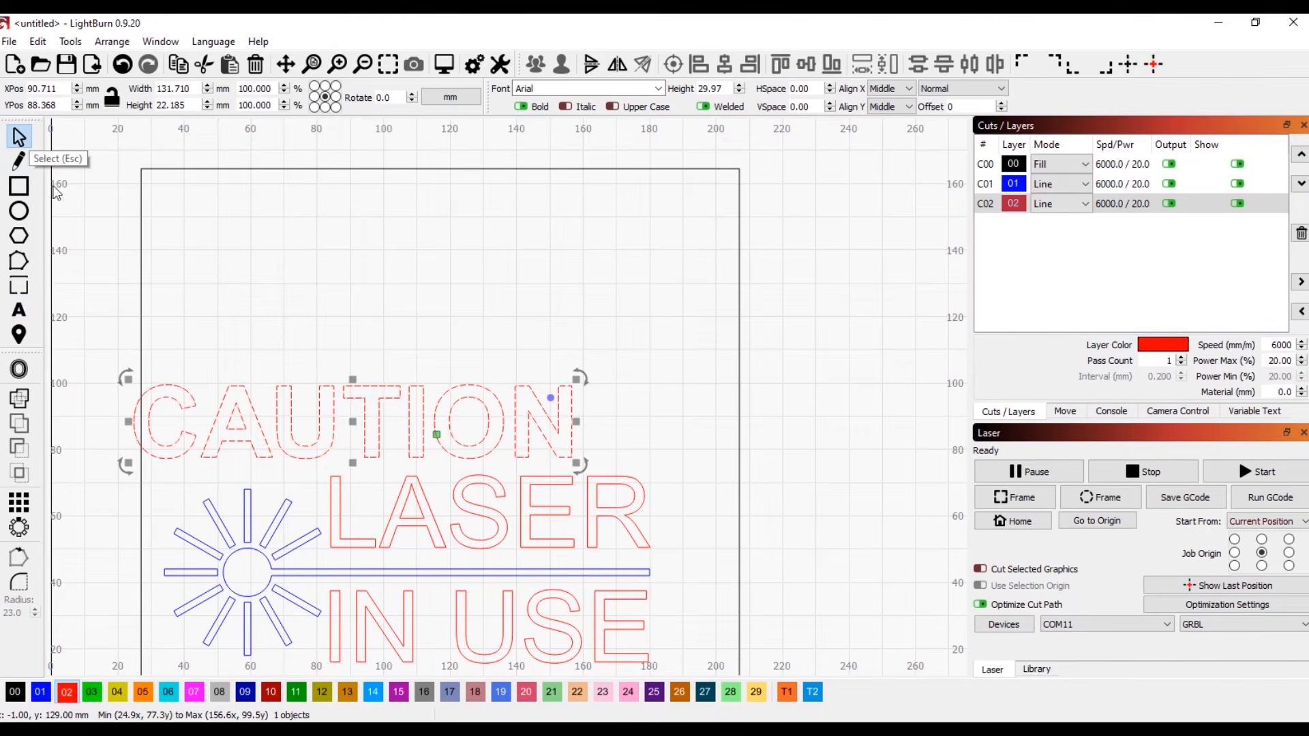
shift+click(195, 576)
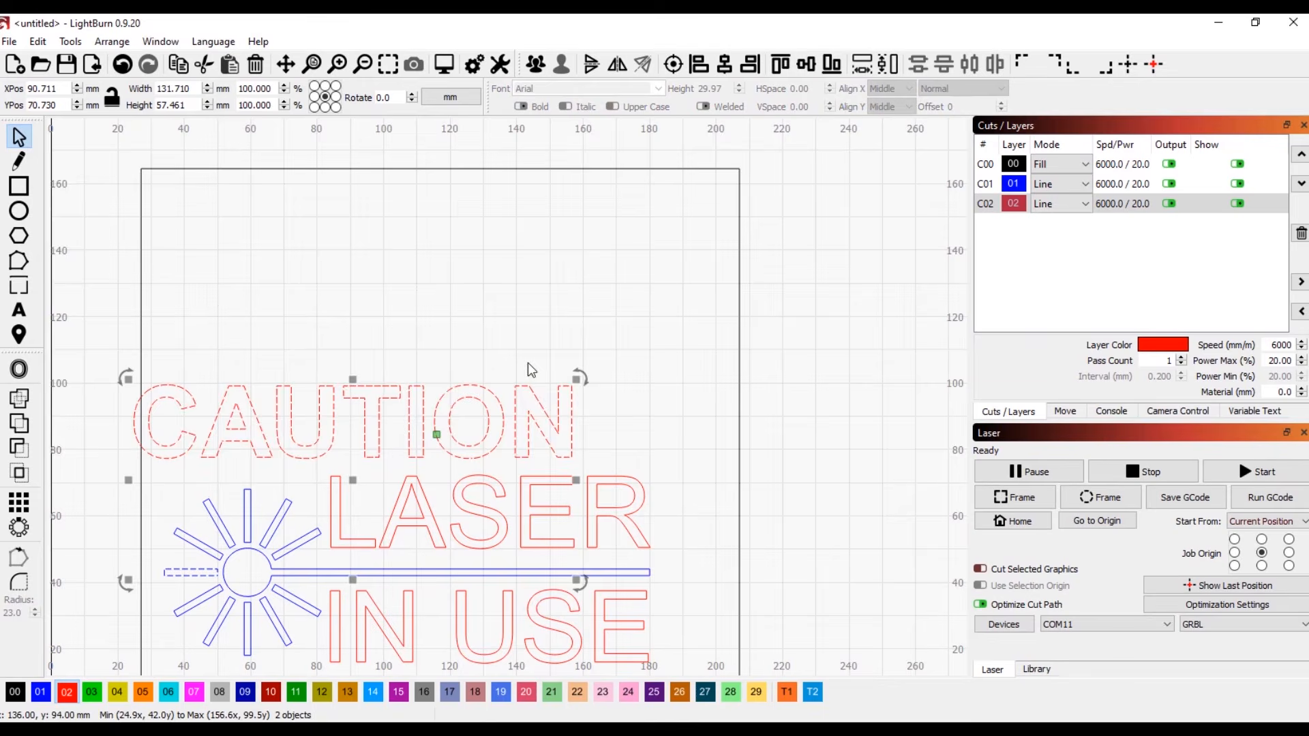
click(697, 67)
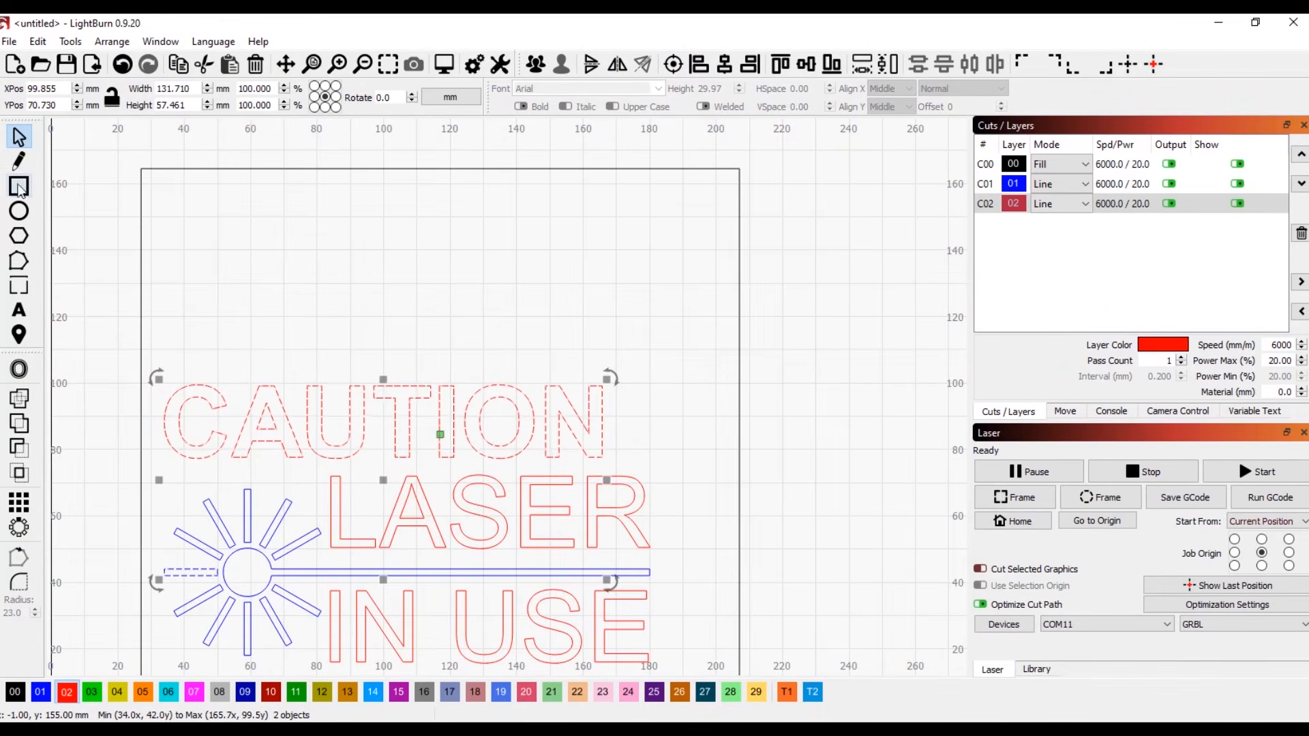
Step: Try to increase the "CAUTION" text height to 34.97 mm
click(19, 310)
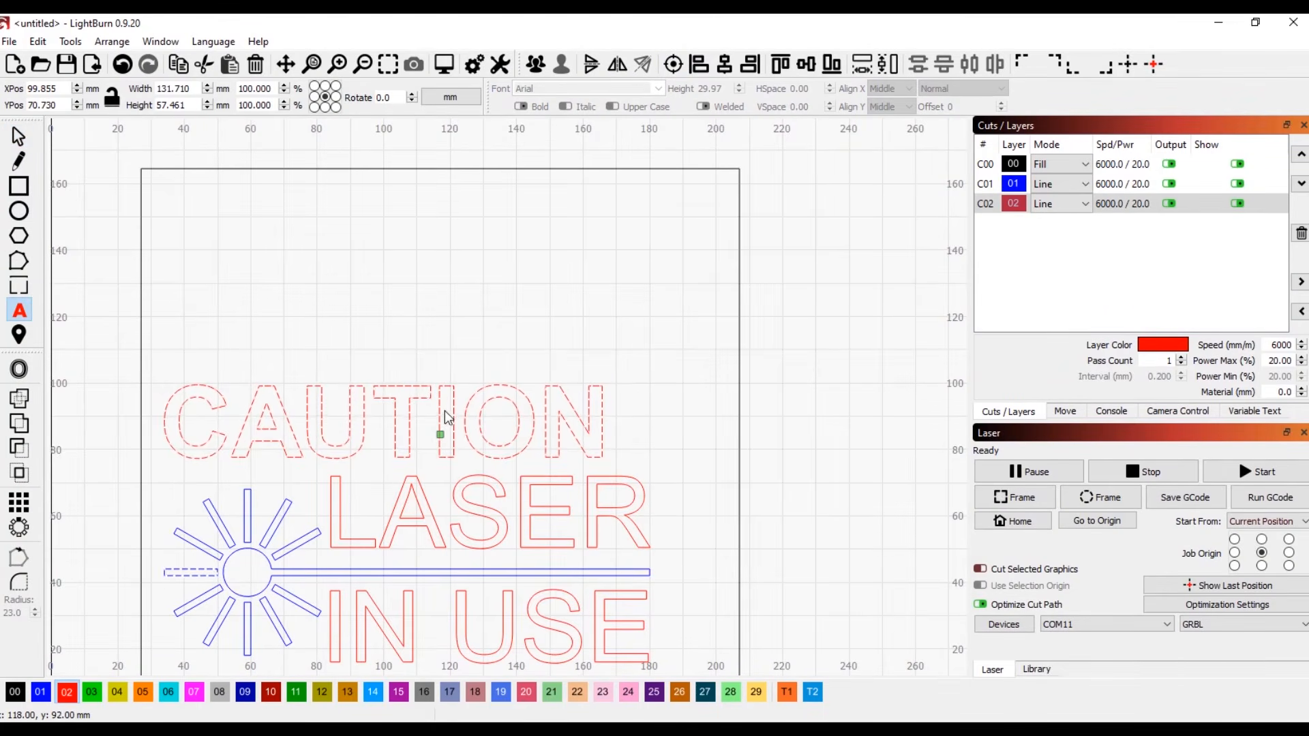
click(523, 441)
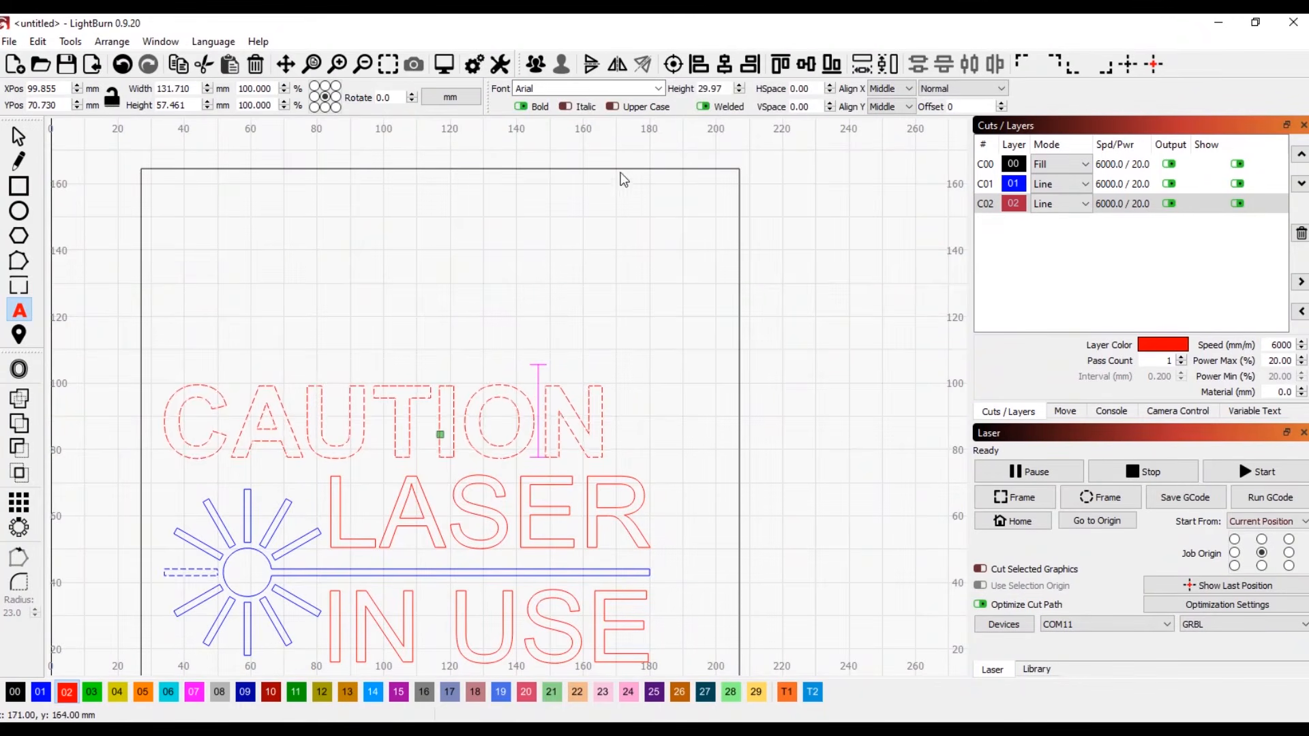
click(740, 86)
click(740, 87)
key(ctrl+z)
key(ctrl+z)
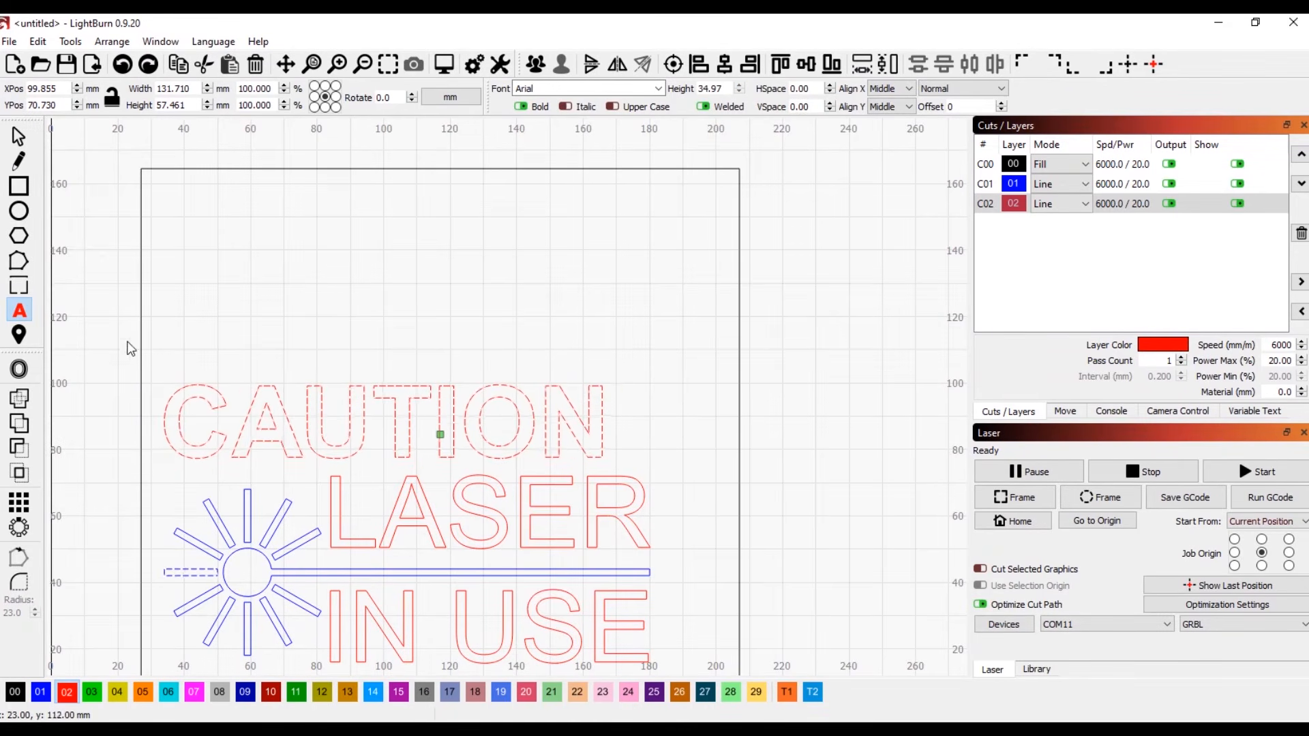
click(18, 137)
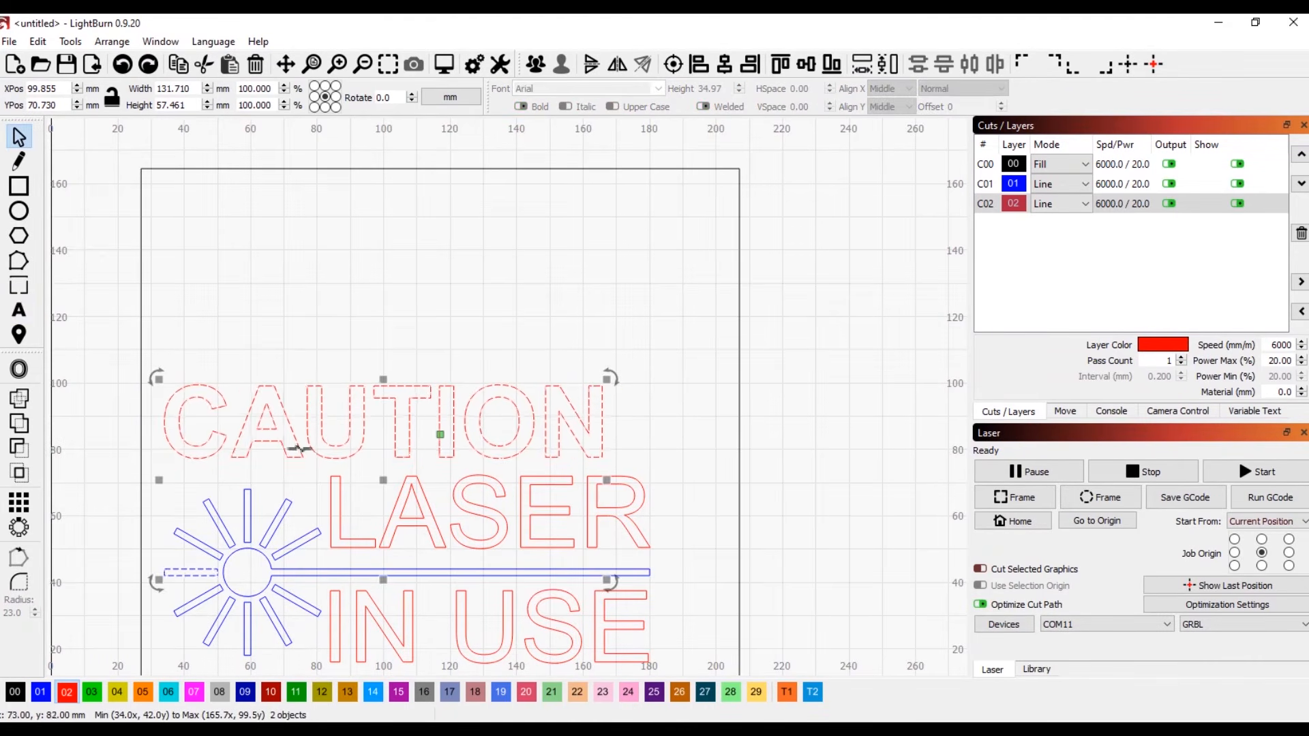
Step: Enlarge the "CAUTION" text proportionally to about 145 by 24 mm and assign it to layer 03
click(319, 414)
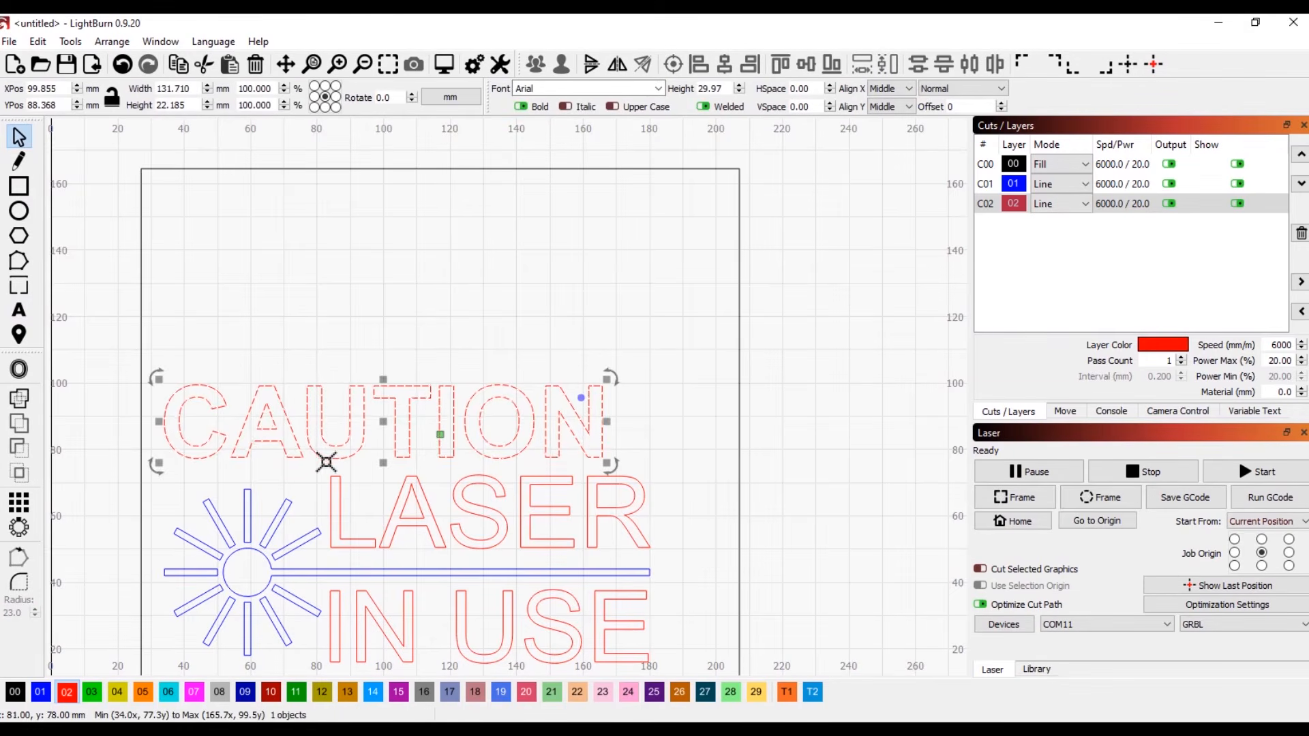
drag(608, 375, 651, 373)
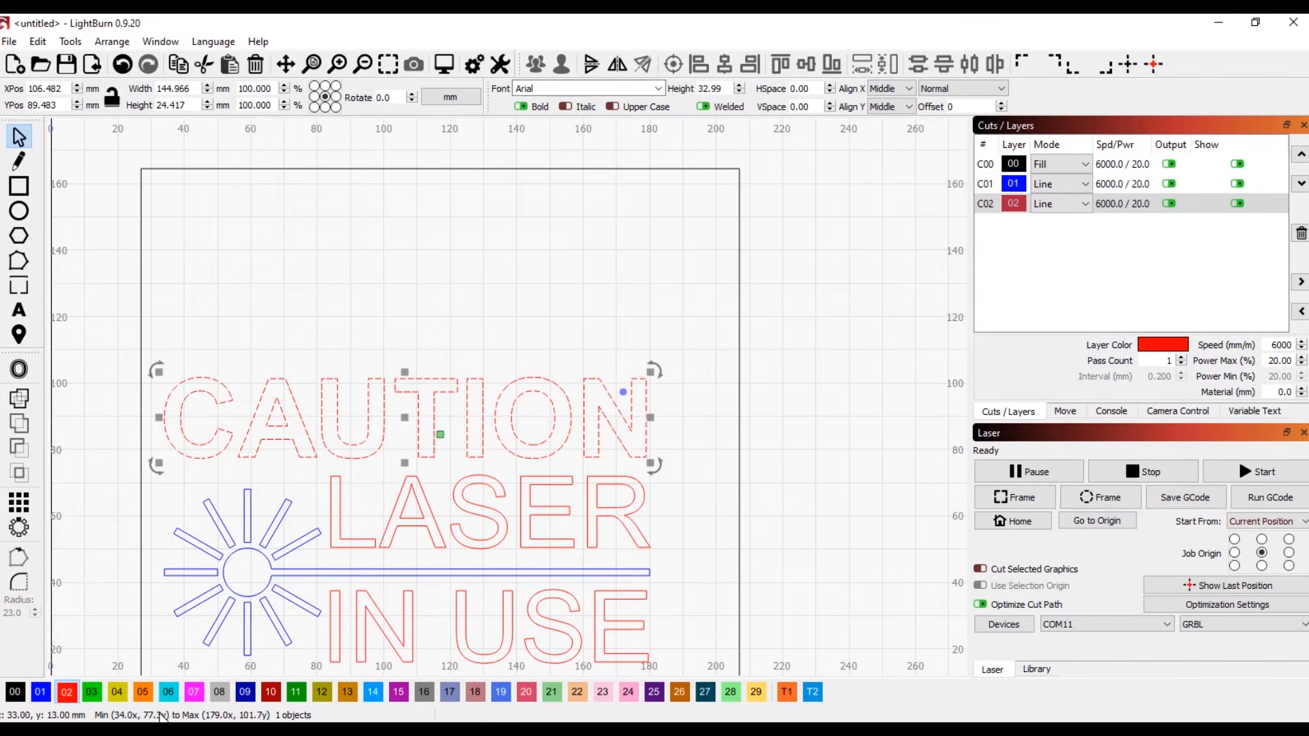
click(93, 694)
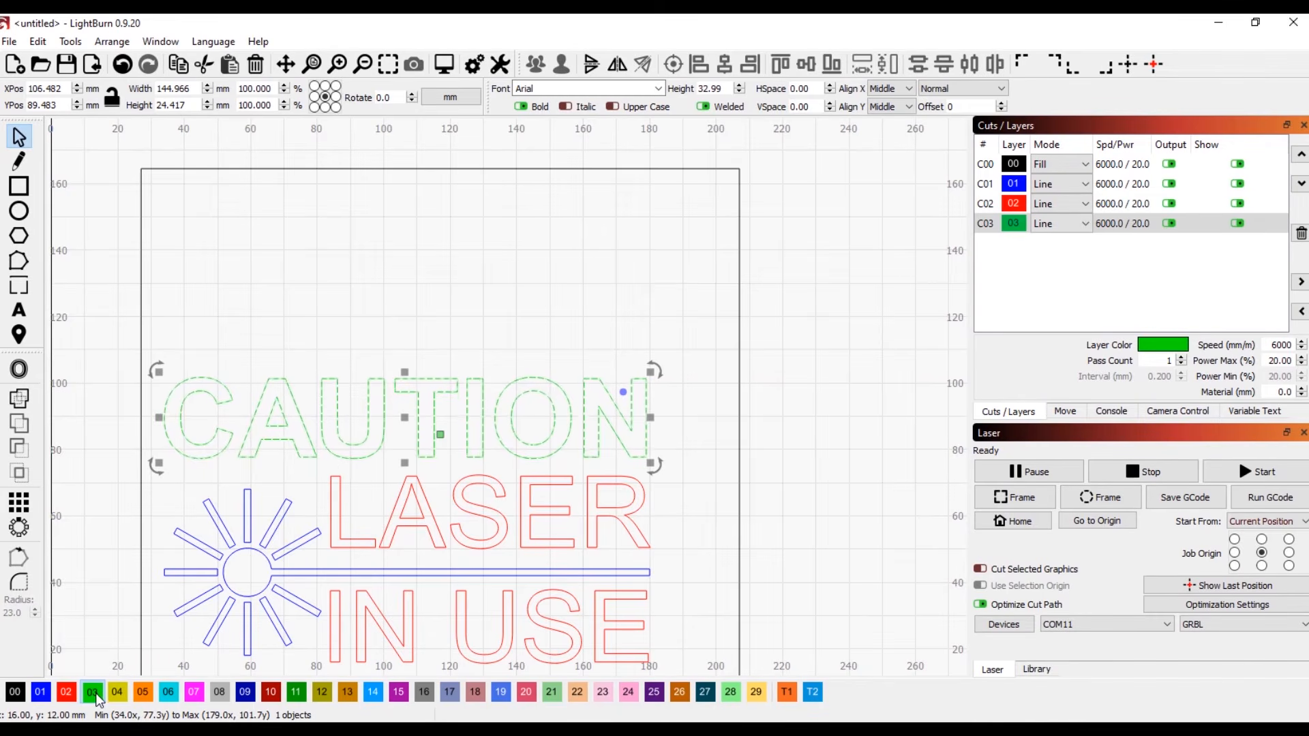
click(1024, 227)
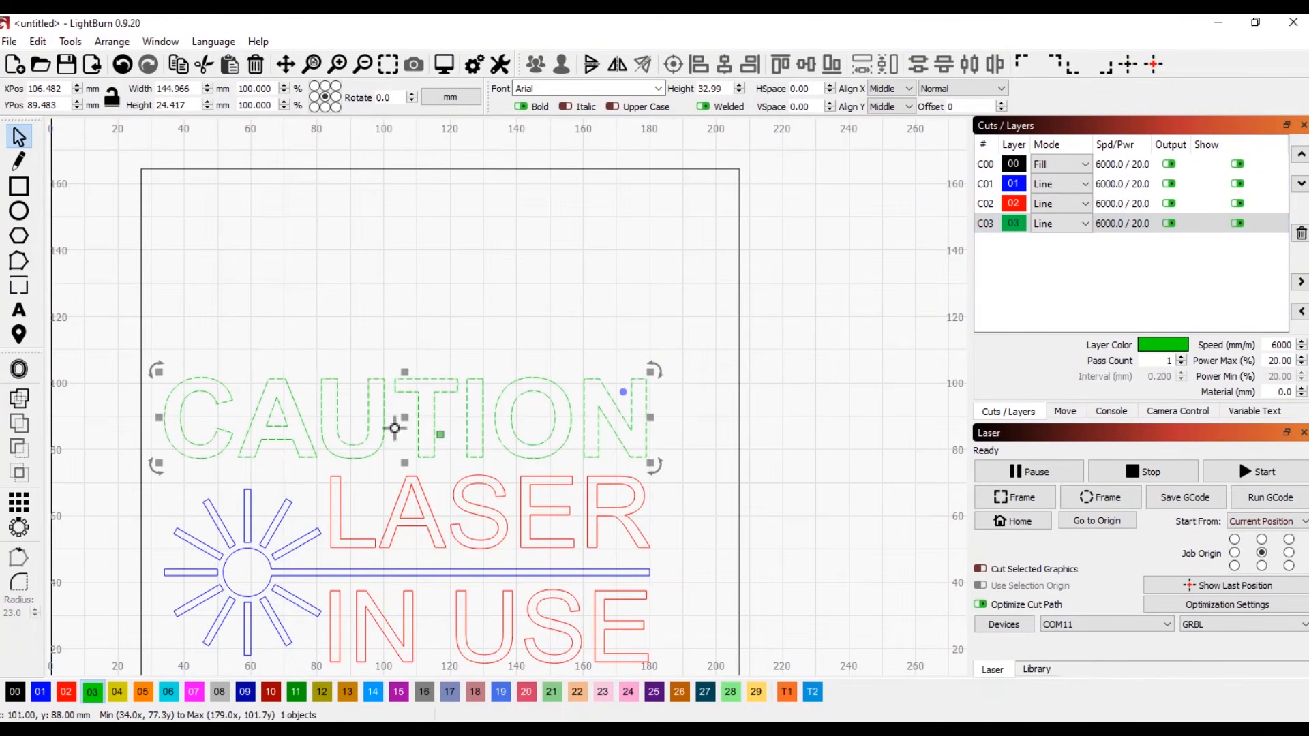
click(334, 313)
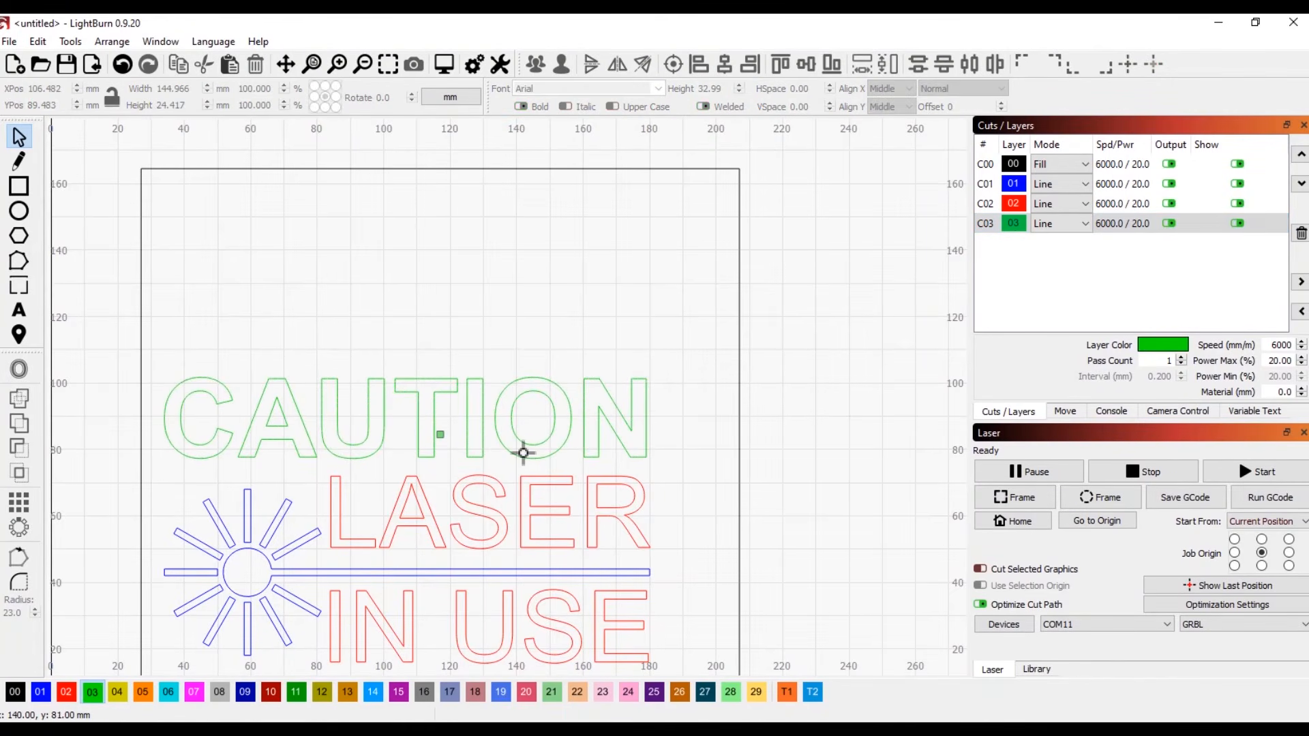
Step: Scale all the text and the laser symbol together to about 164 by 96 mm inside the outer rectangle
scroll(561, 524, down, 1)
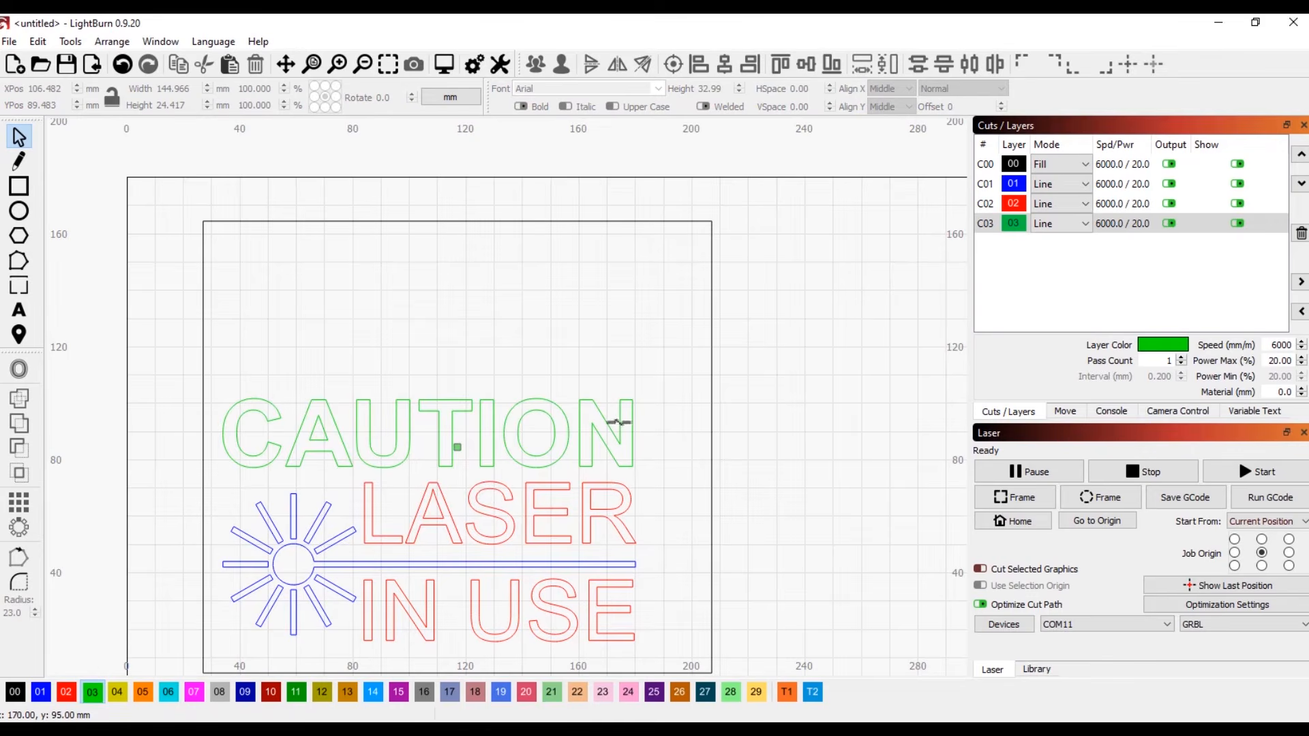
drag(676, 376, 231, 643)
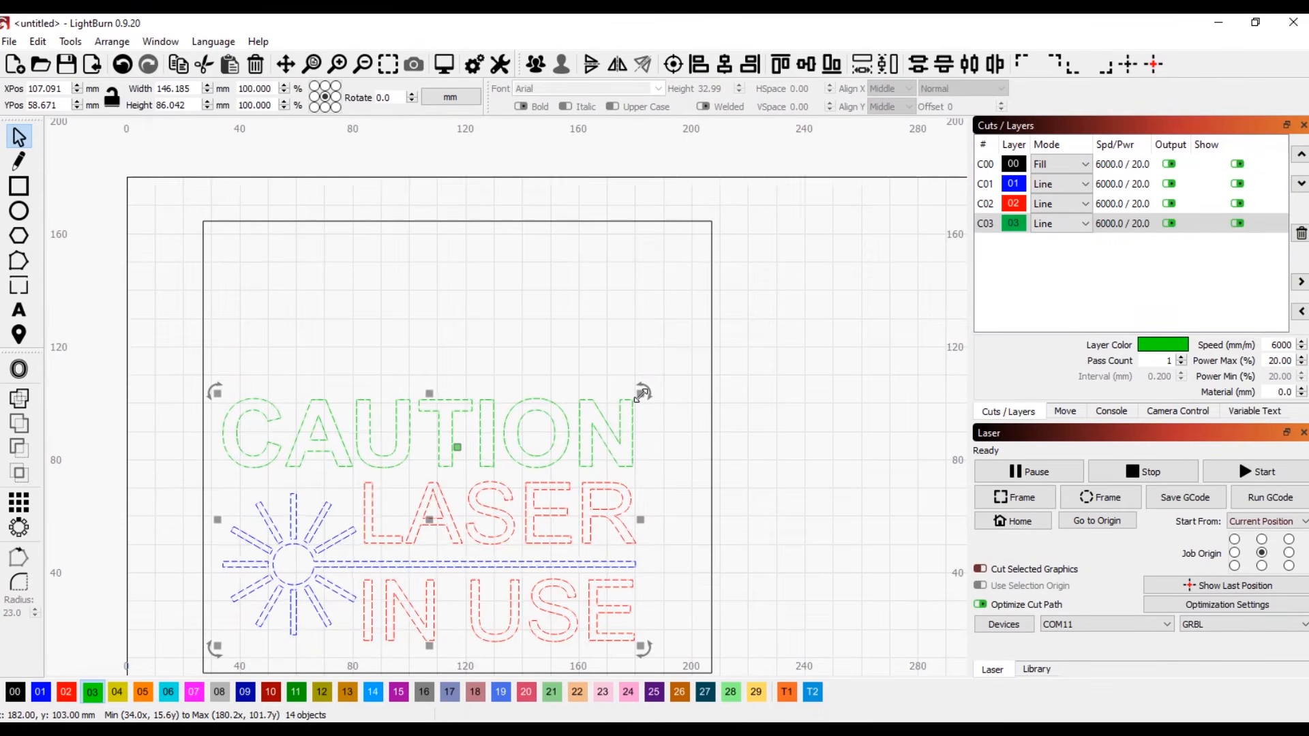
drag(641, 394, 690, 375)
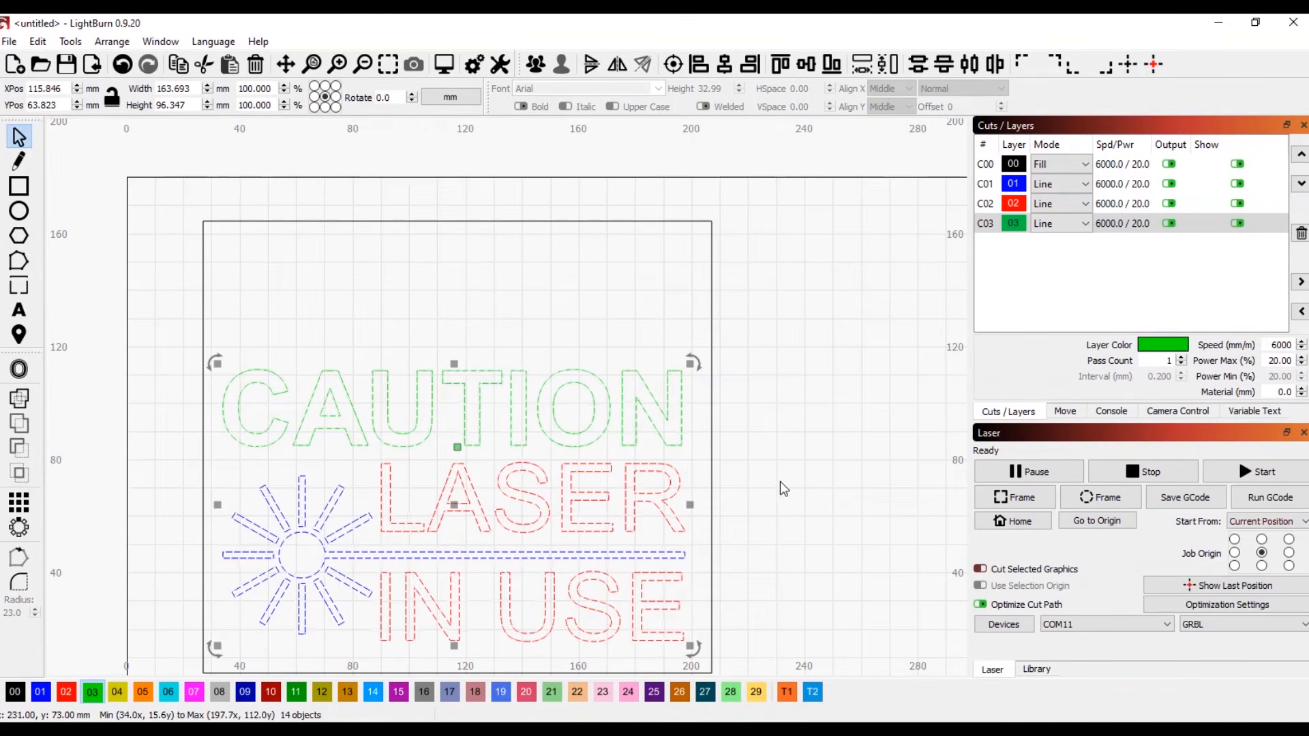
click(747, 427)
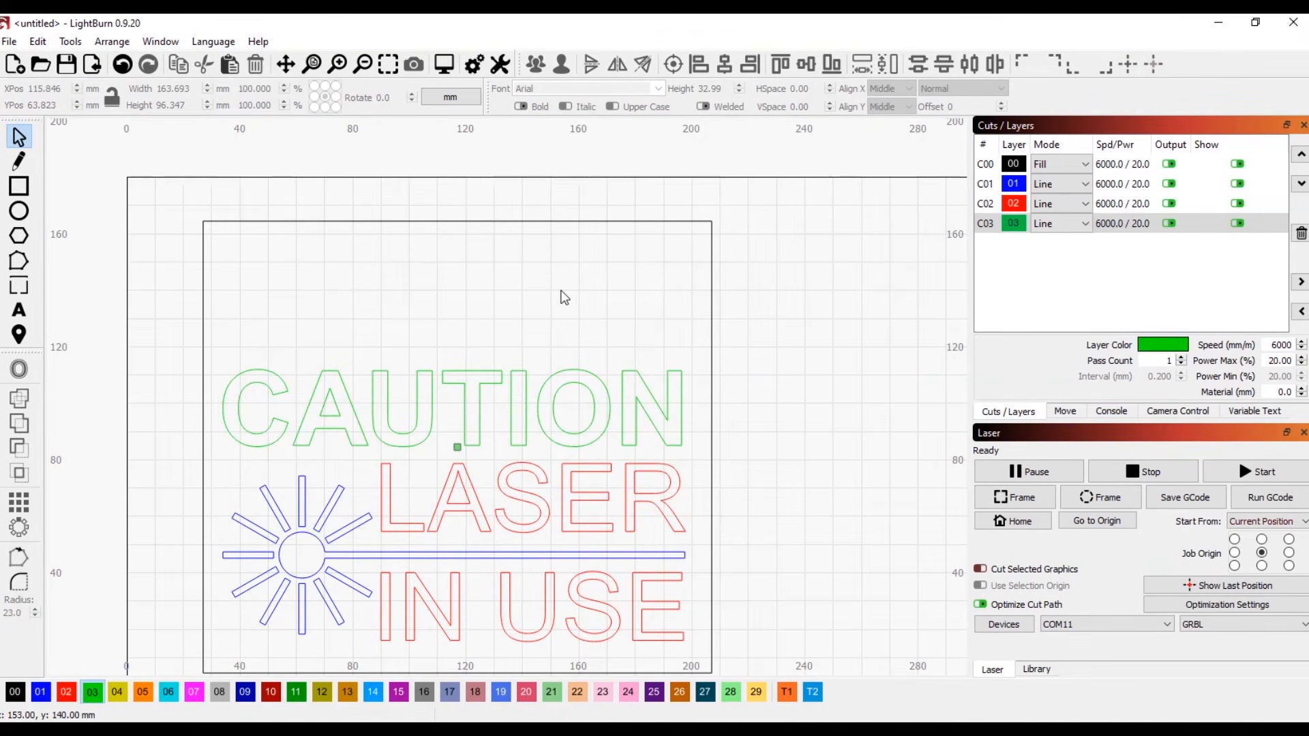
Step: Preview the job and switch layer 00 to Line mode
click(443, 70)
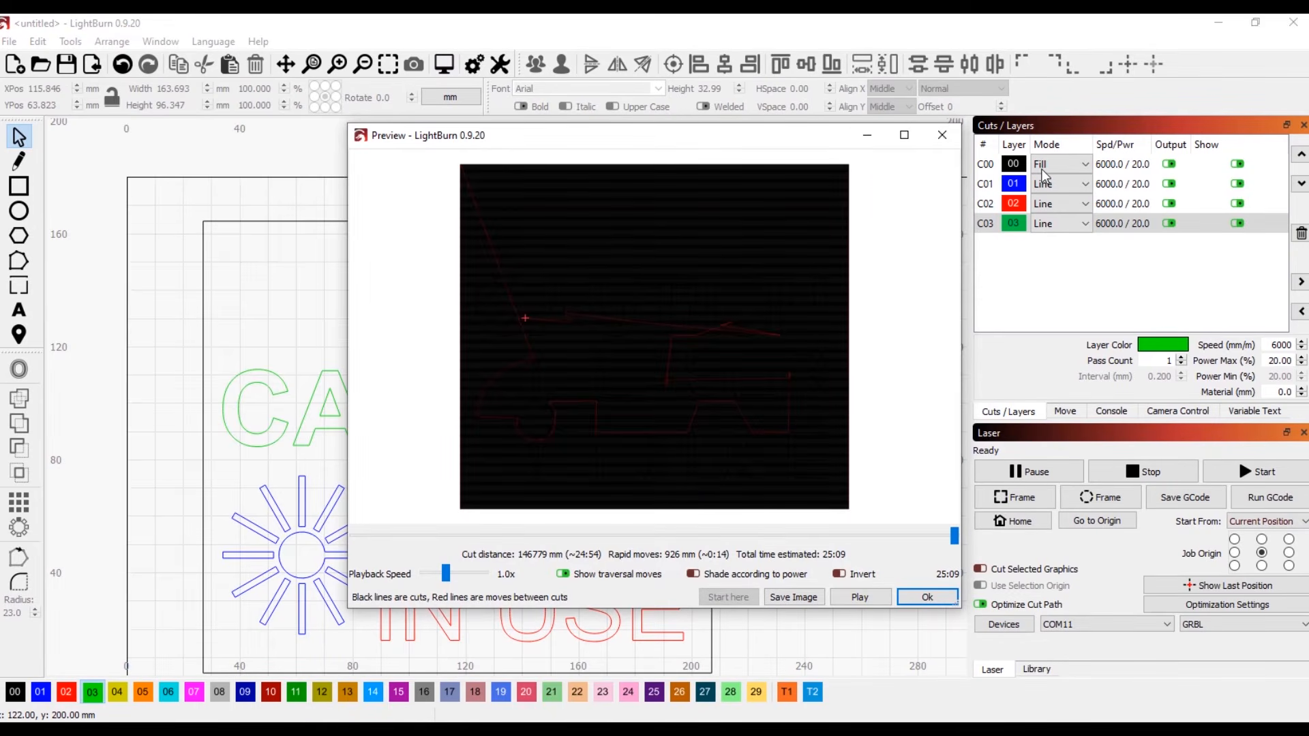
click(927, 598)
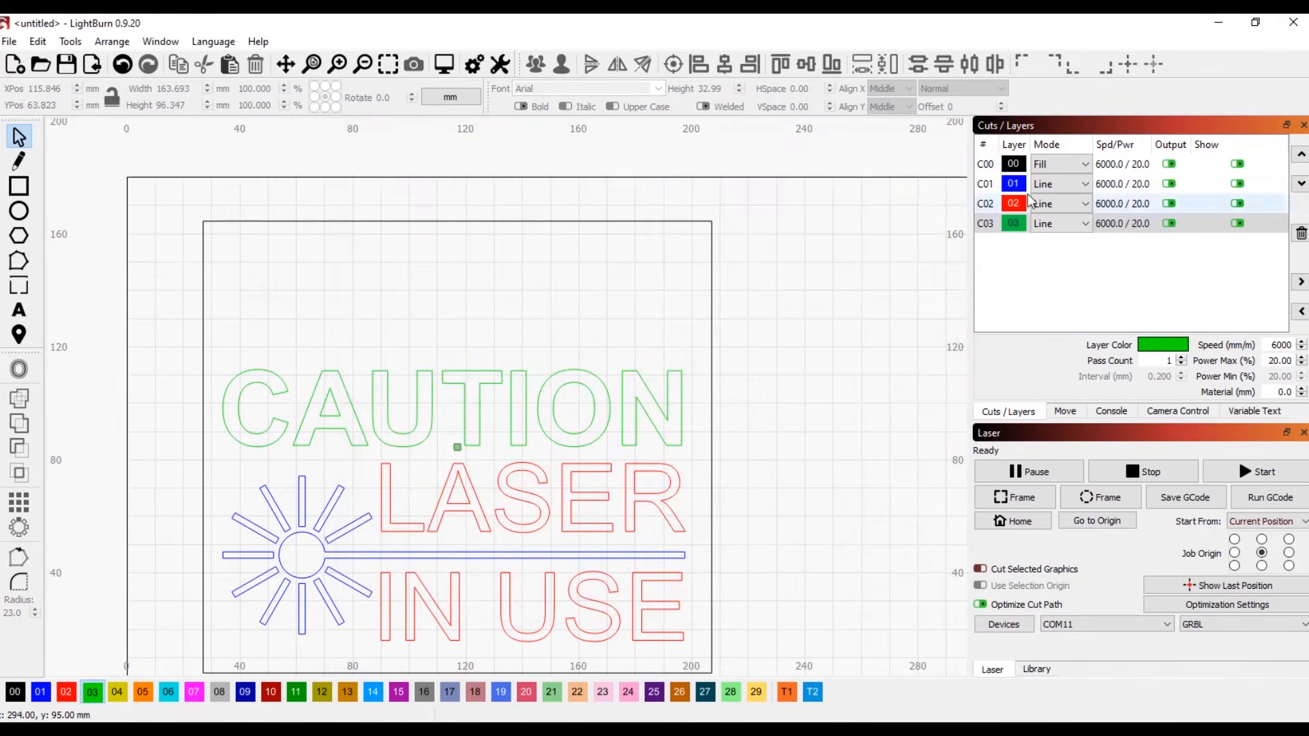
click(1078, 167)
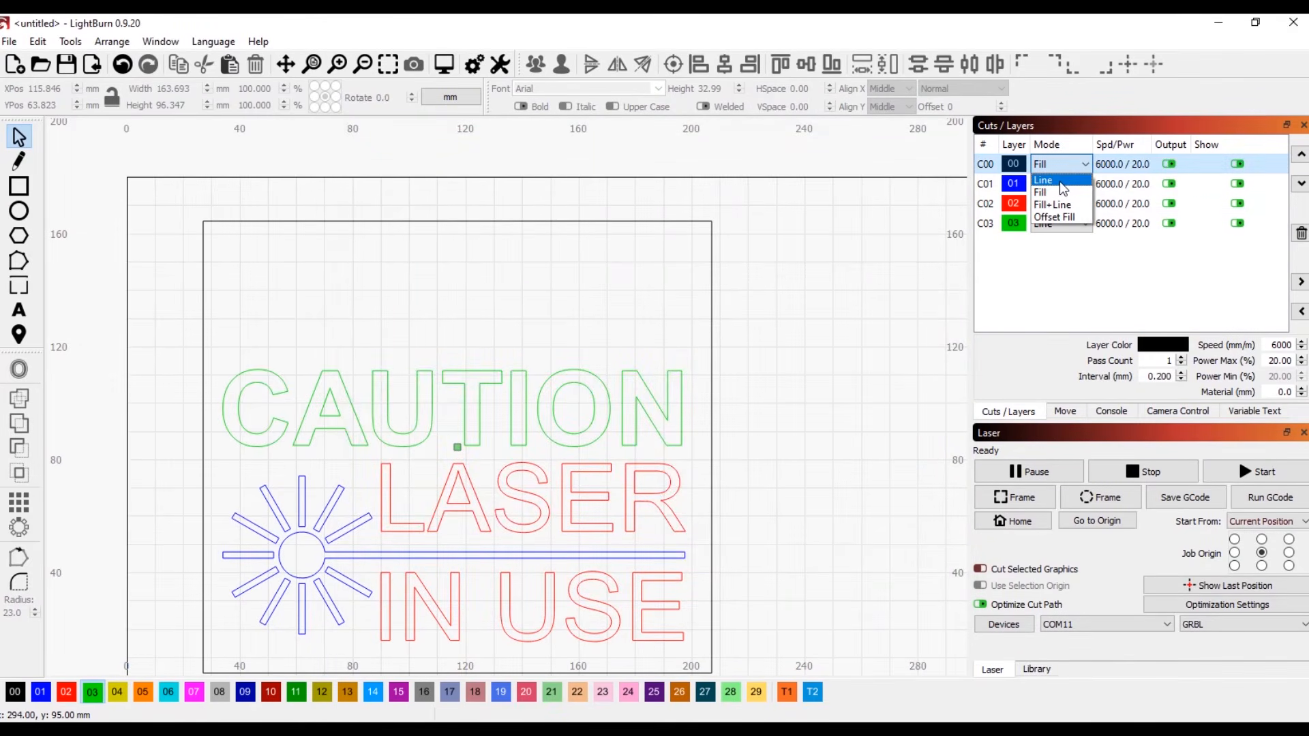
click(1061, 180)
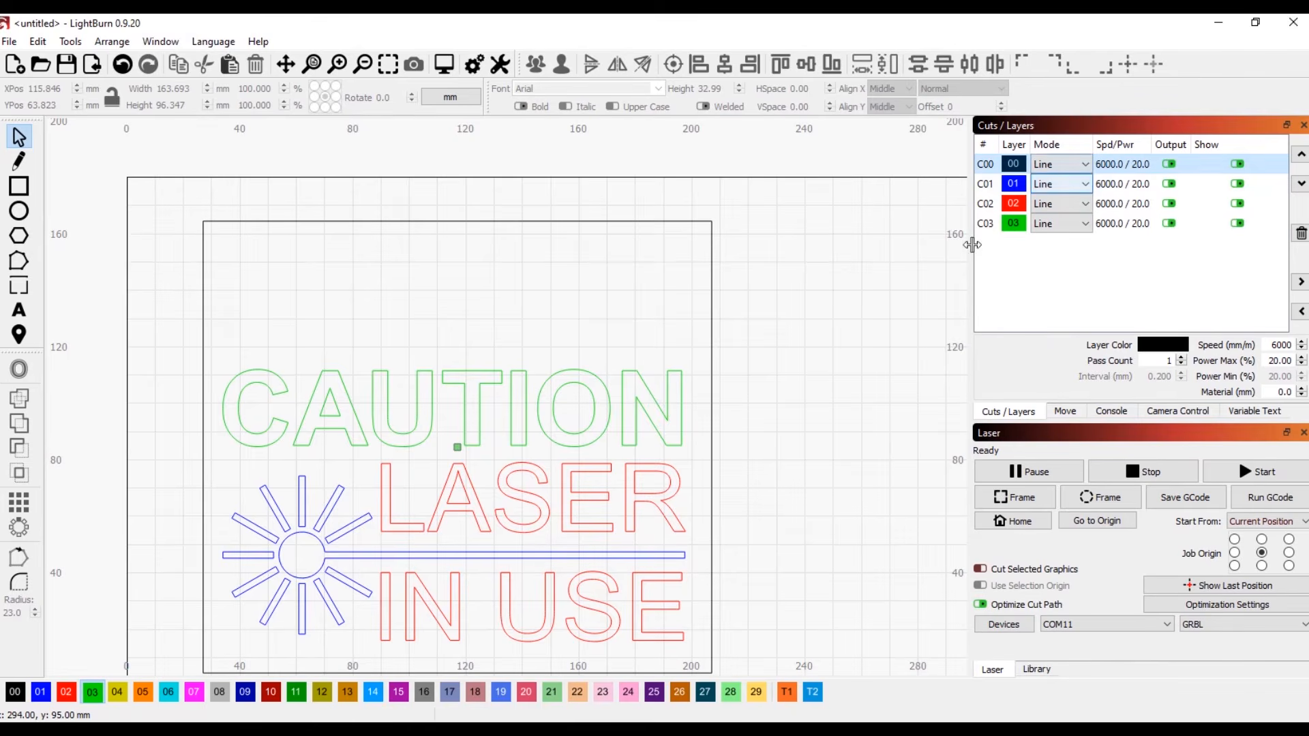
Step: Turn off output for layer 00 and preview the job with only the remaining layers
click(1169, 165)
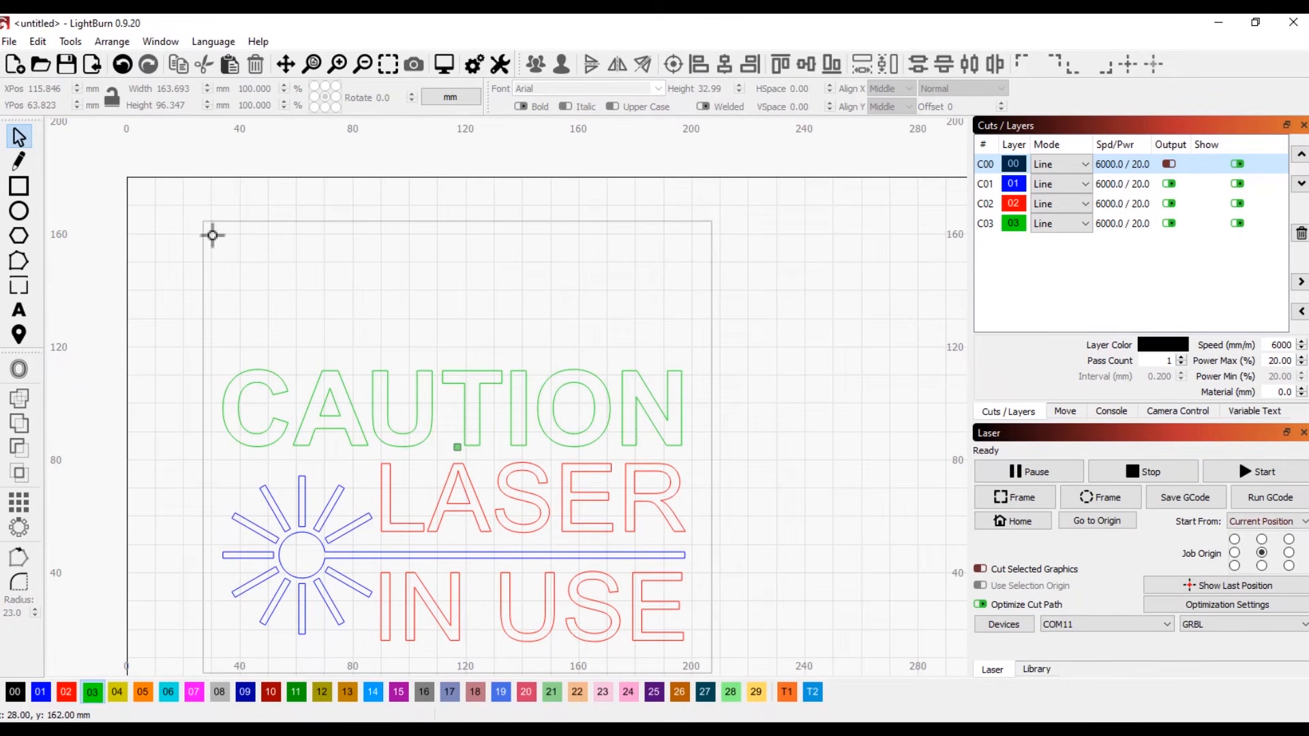
click(448, 63)
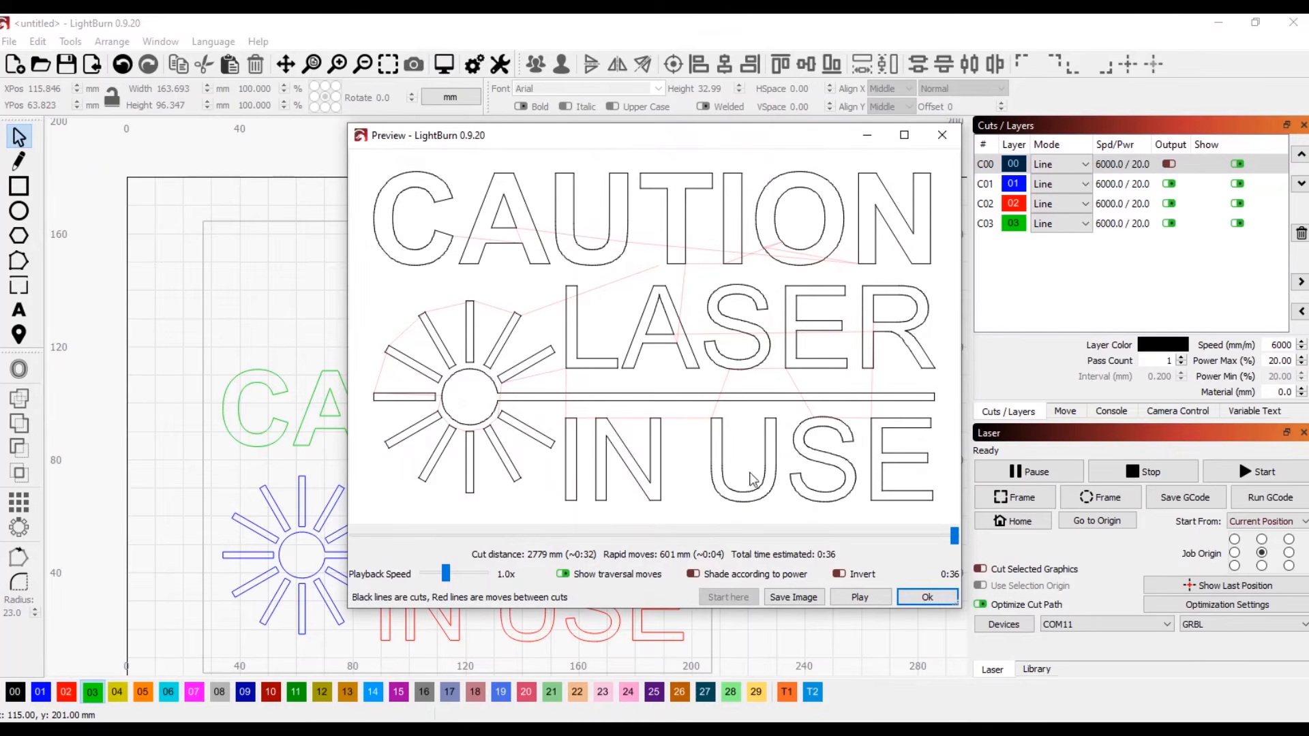
click(943, 599)
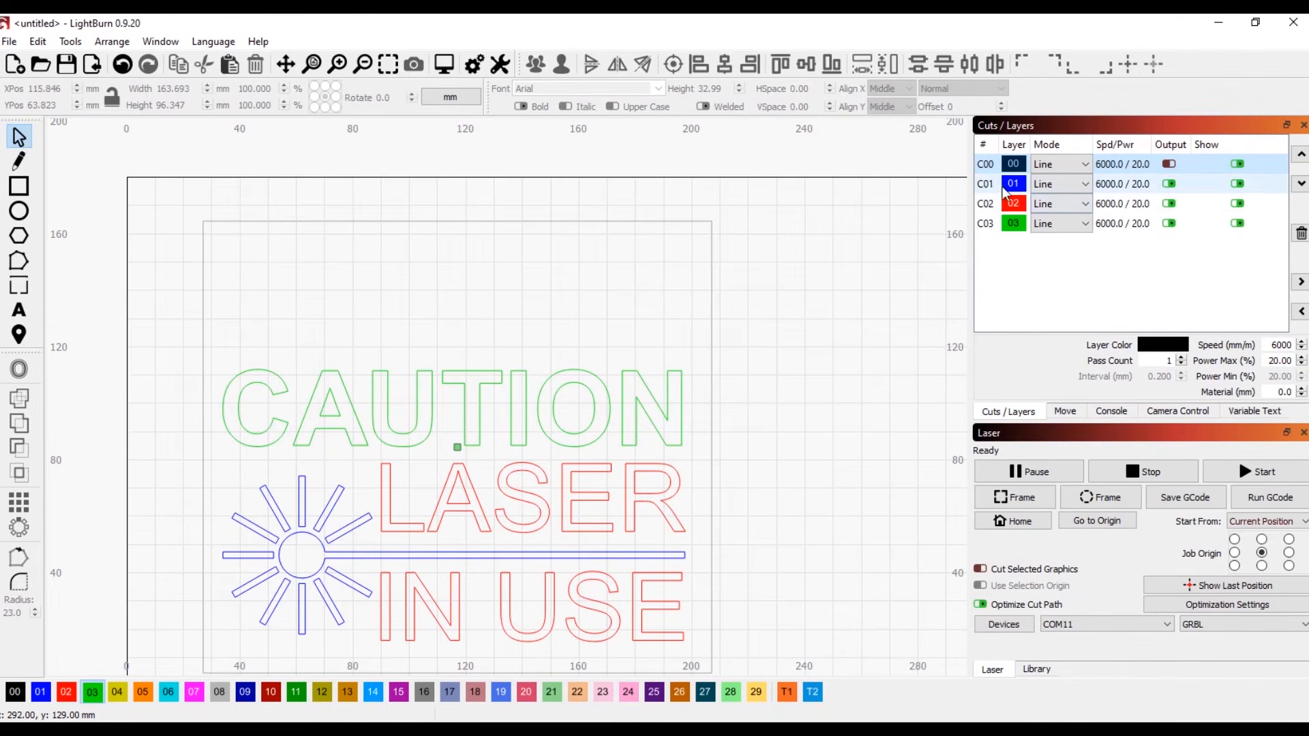
Step: Set layer 01 to Fill mode at 1800 mm/min and 50% max power, with overscanning enabled
double_click(1108, 188)
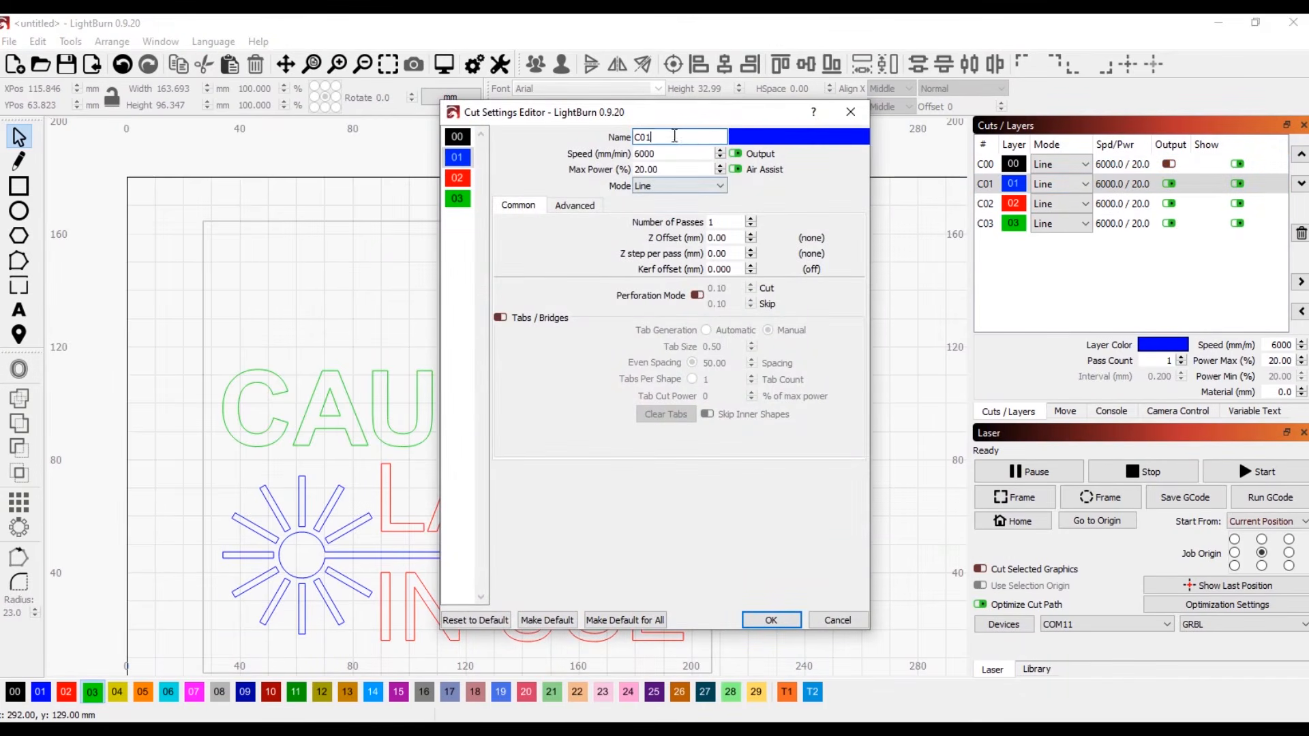
click(712, 190)
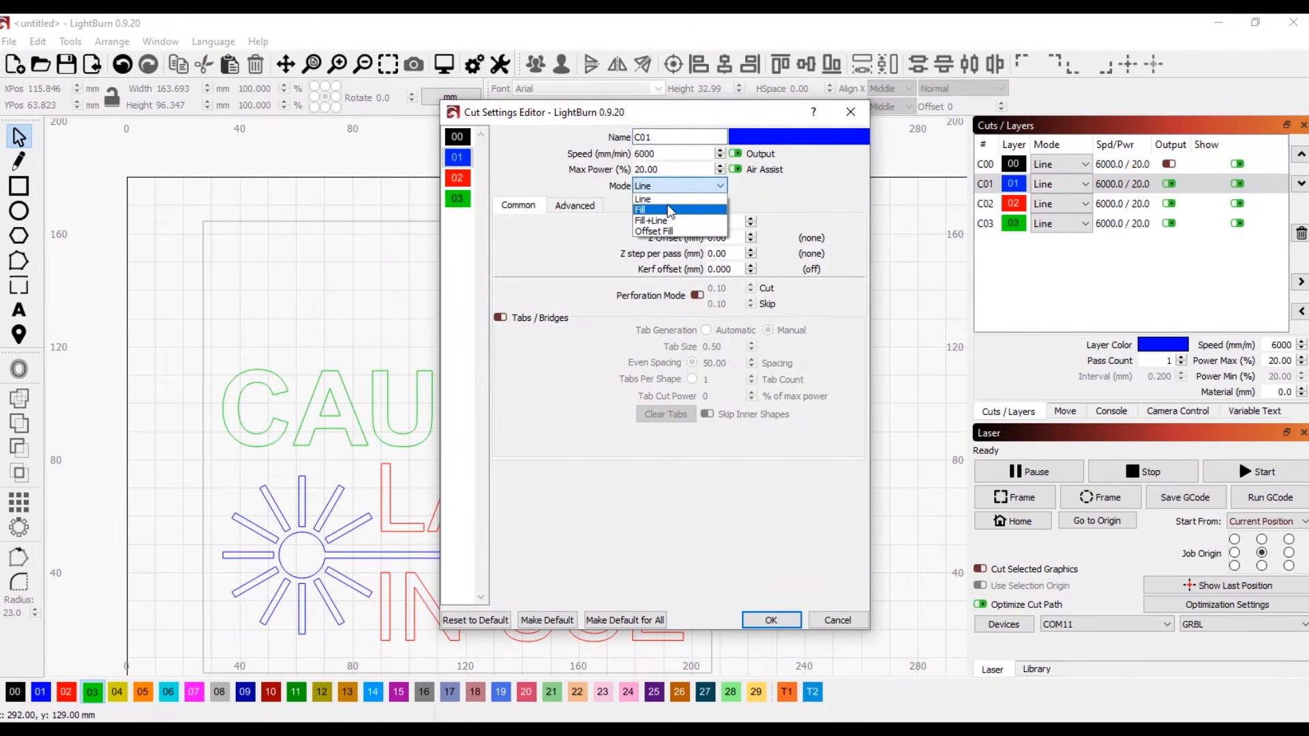
click(660, 210)
drag(667, 154, 610, 162)
text(18)
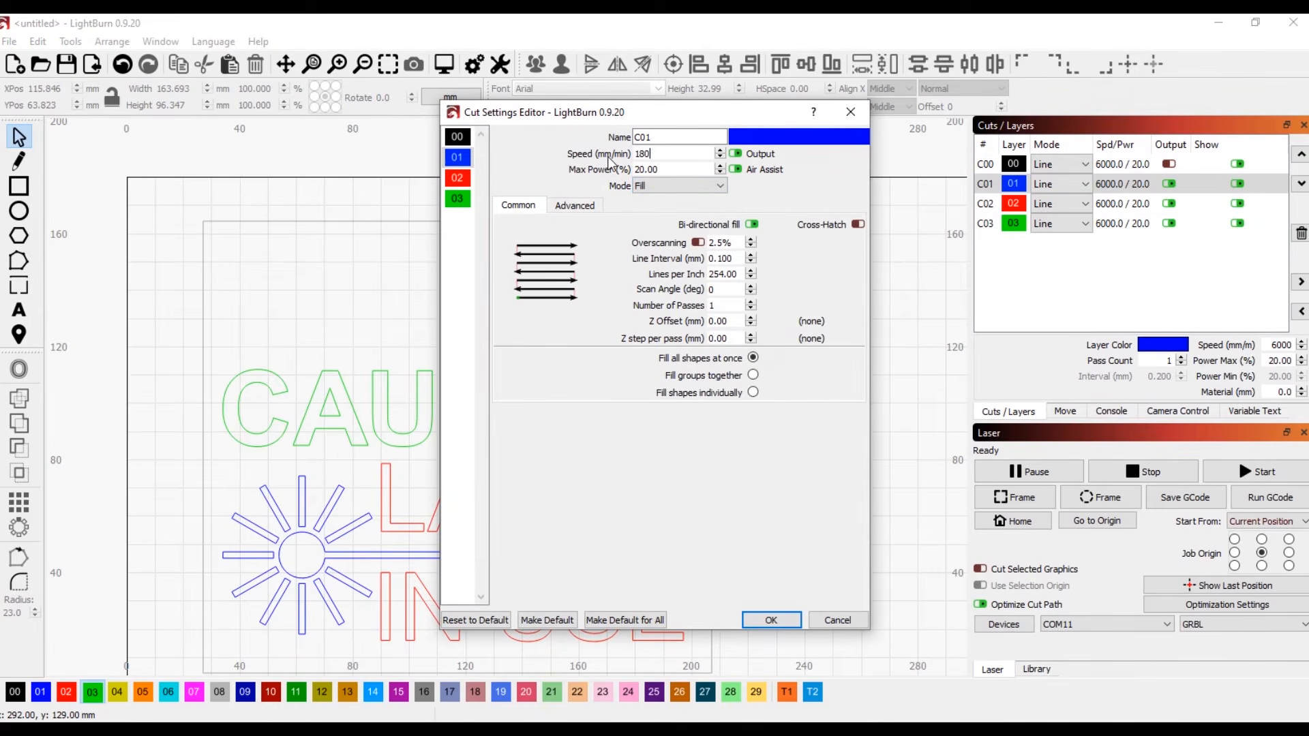
key(Tab)
text(50)
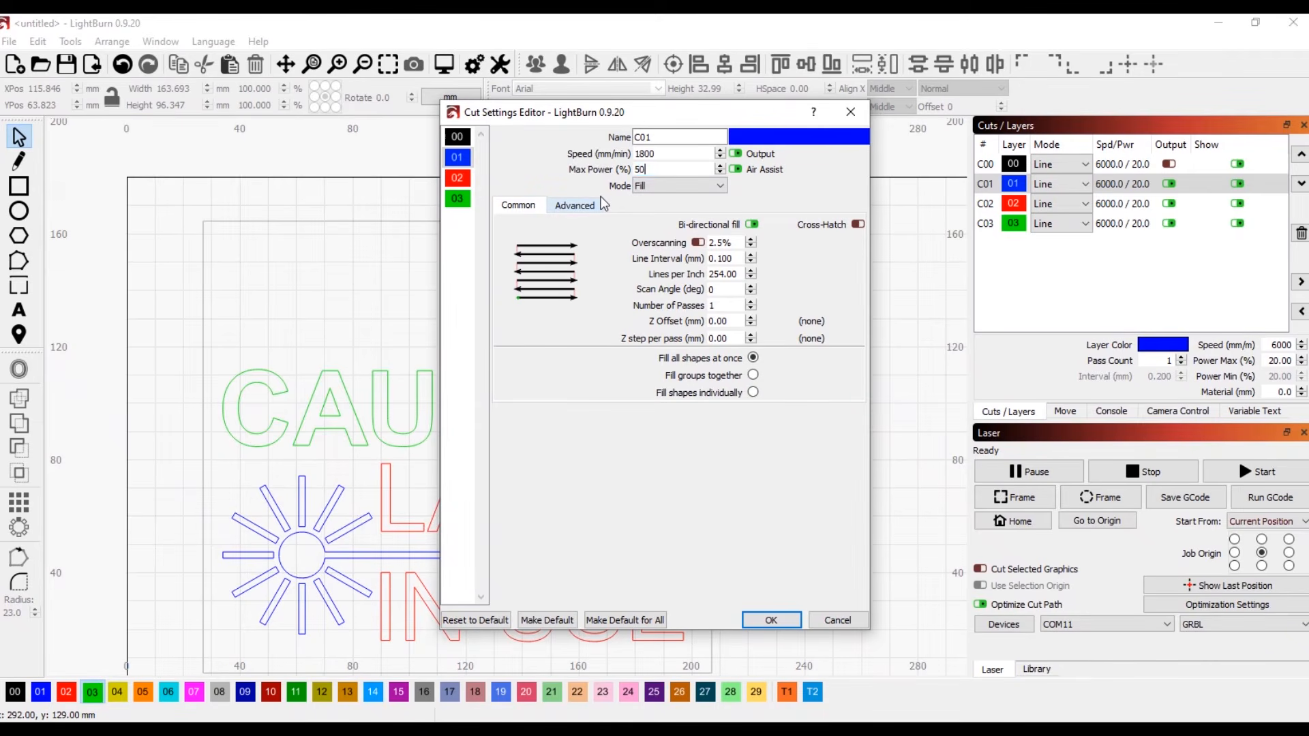
click(698, 243)
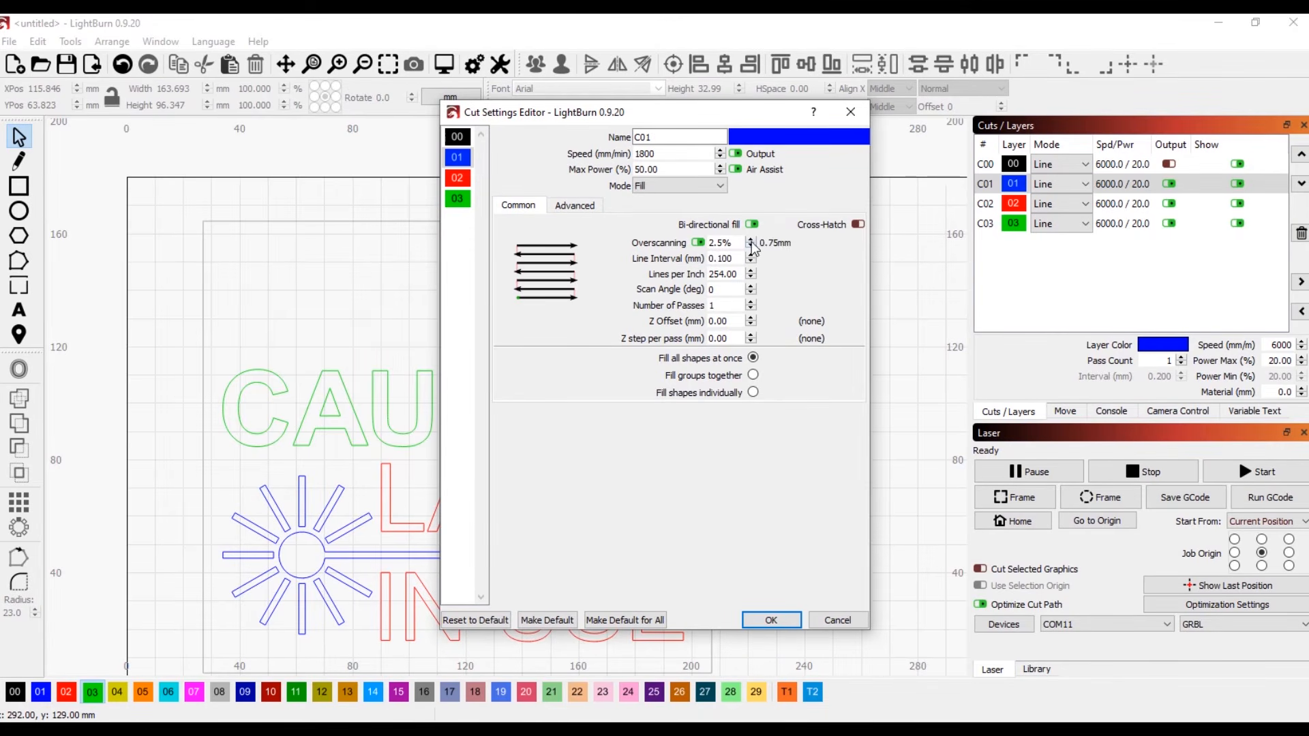
click(751, 241)
click(768, 622)
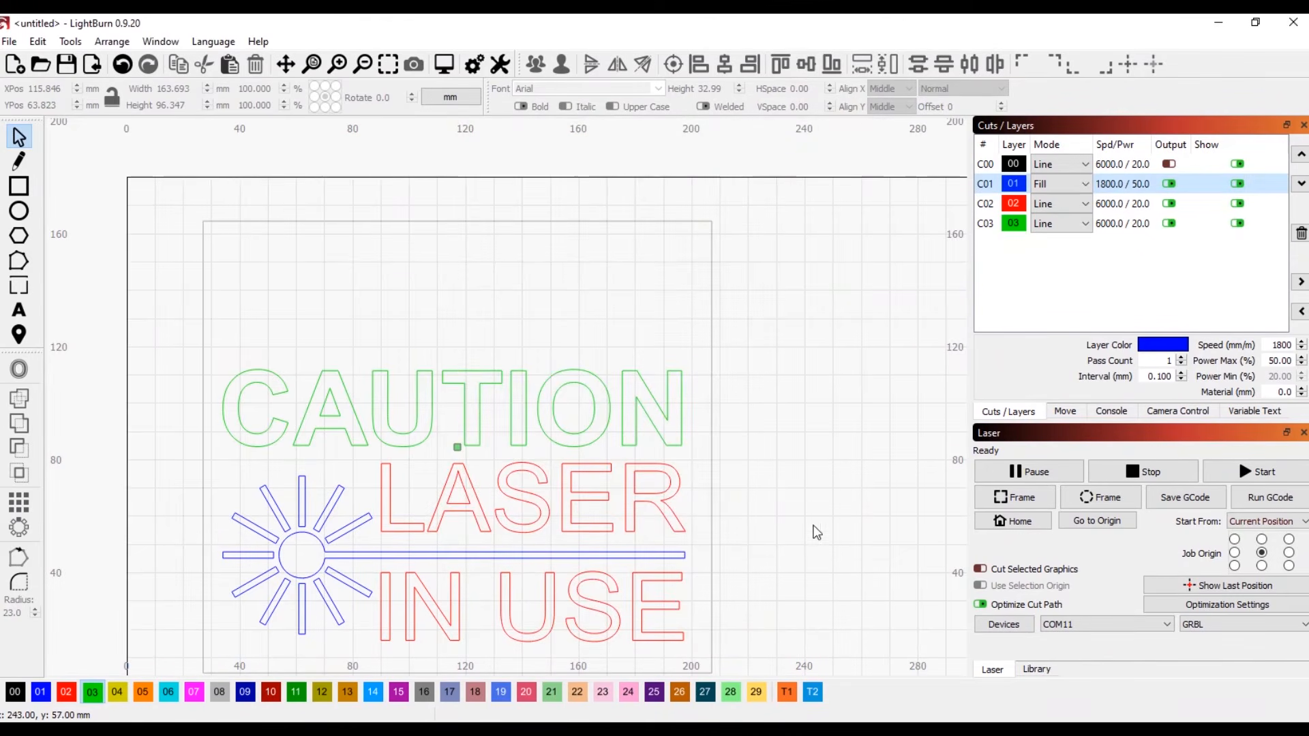
Step: Enter 1800 mm/min and 30% max power for layer 02 and switch it to Fill+Line mode
double_click(1003, 205)
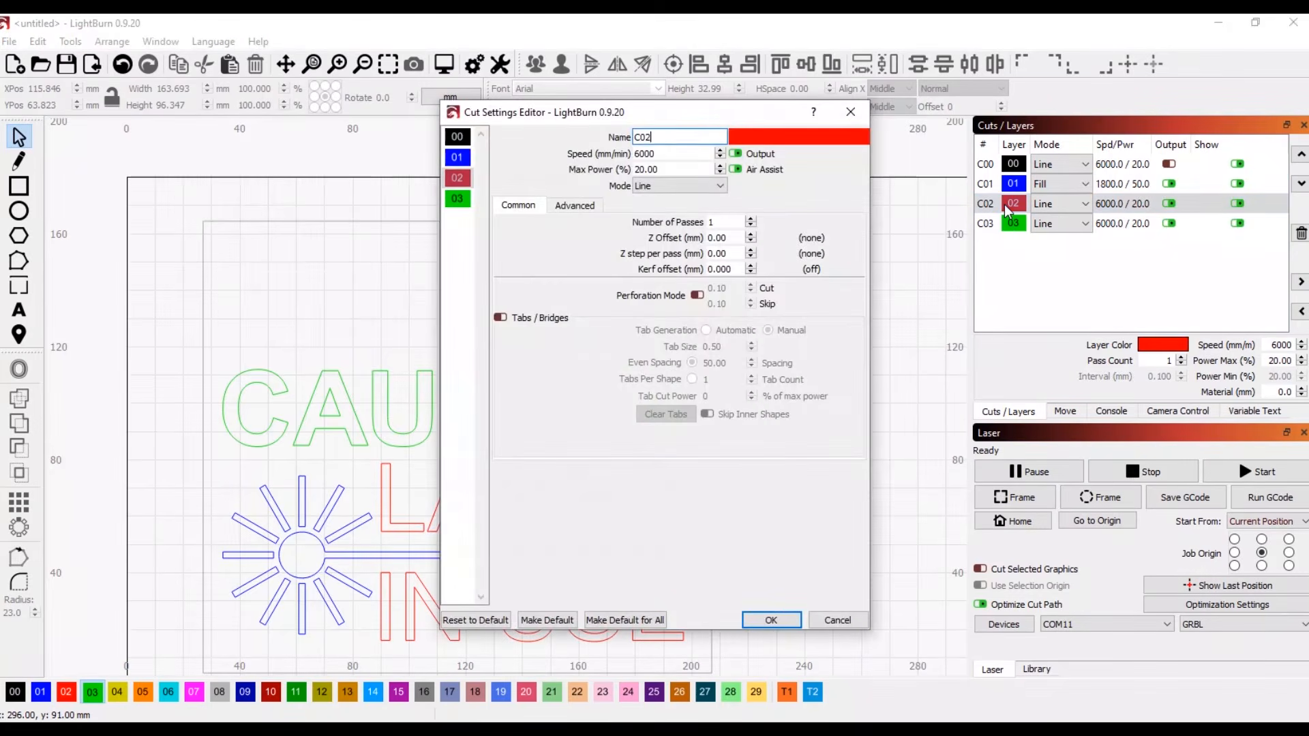
click(653, 137)
double_click(664, 156)
text(1800)
key(Tab)
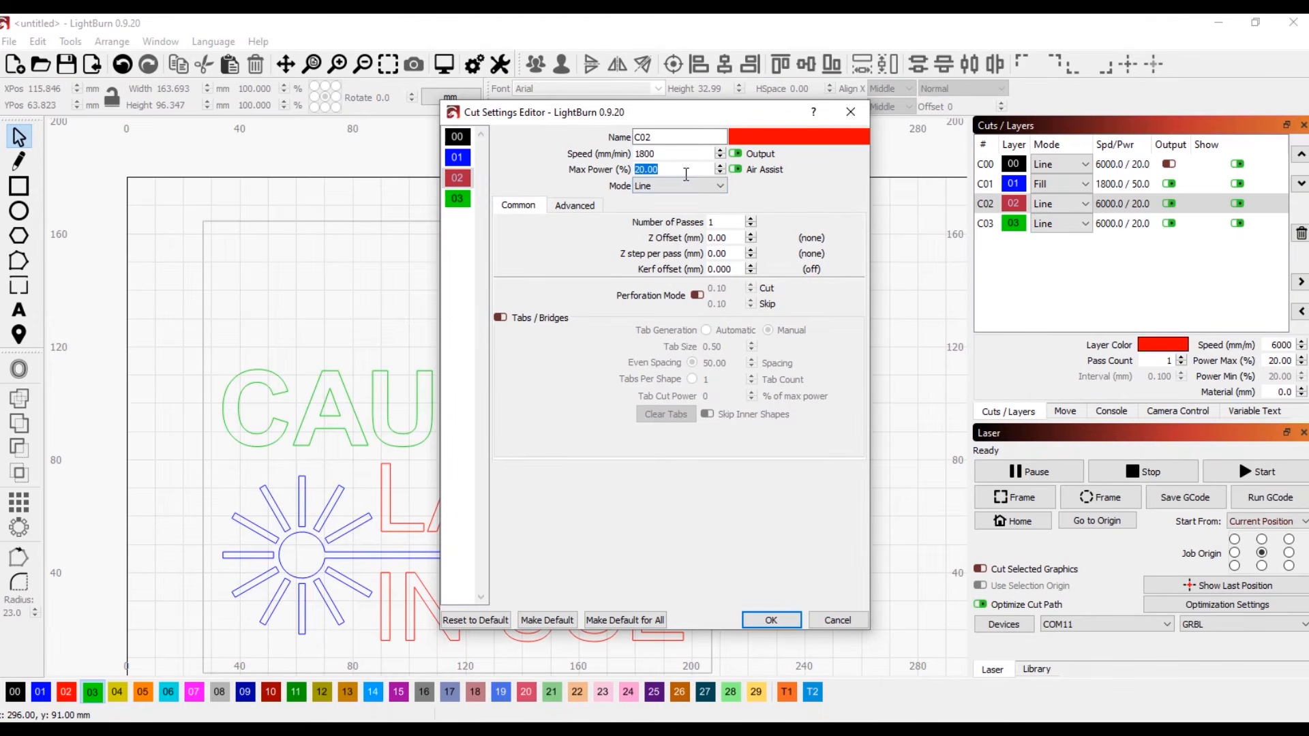
text(30)
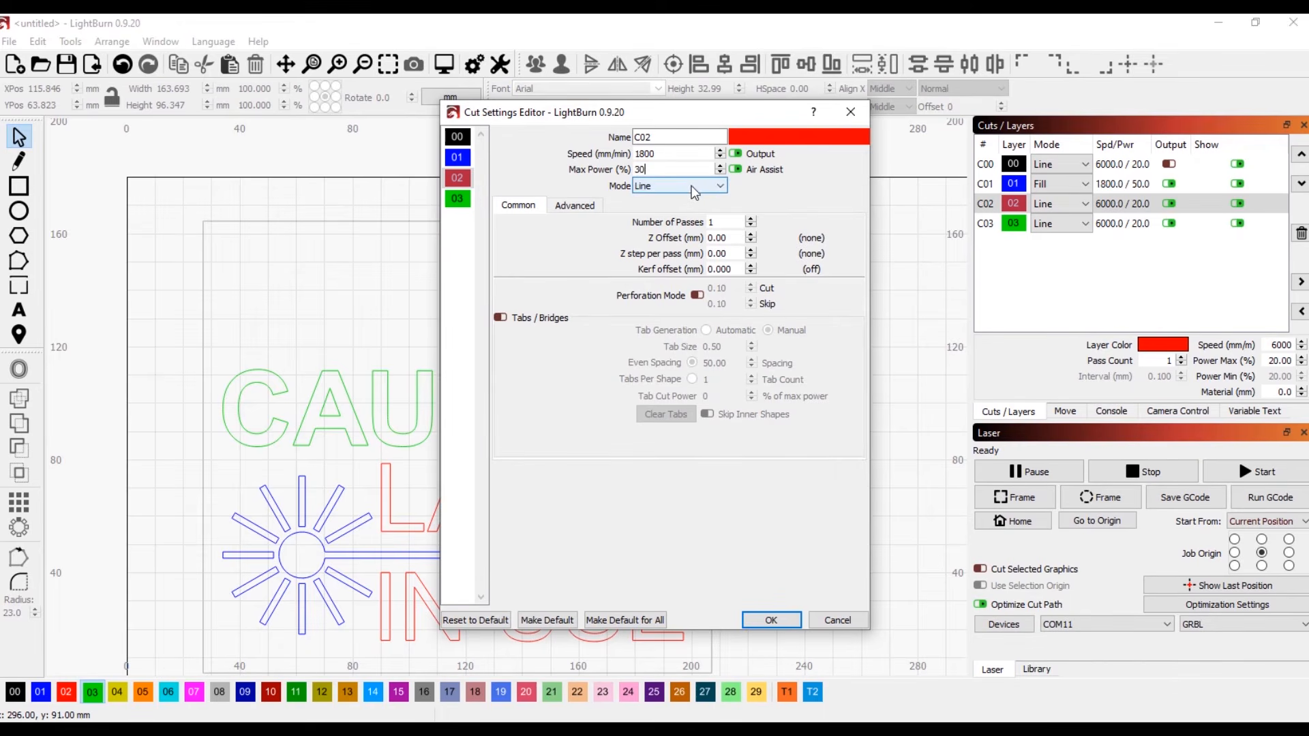
click(716, 189)
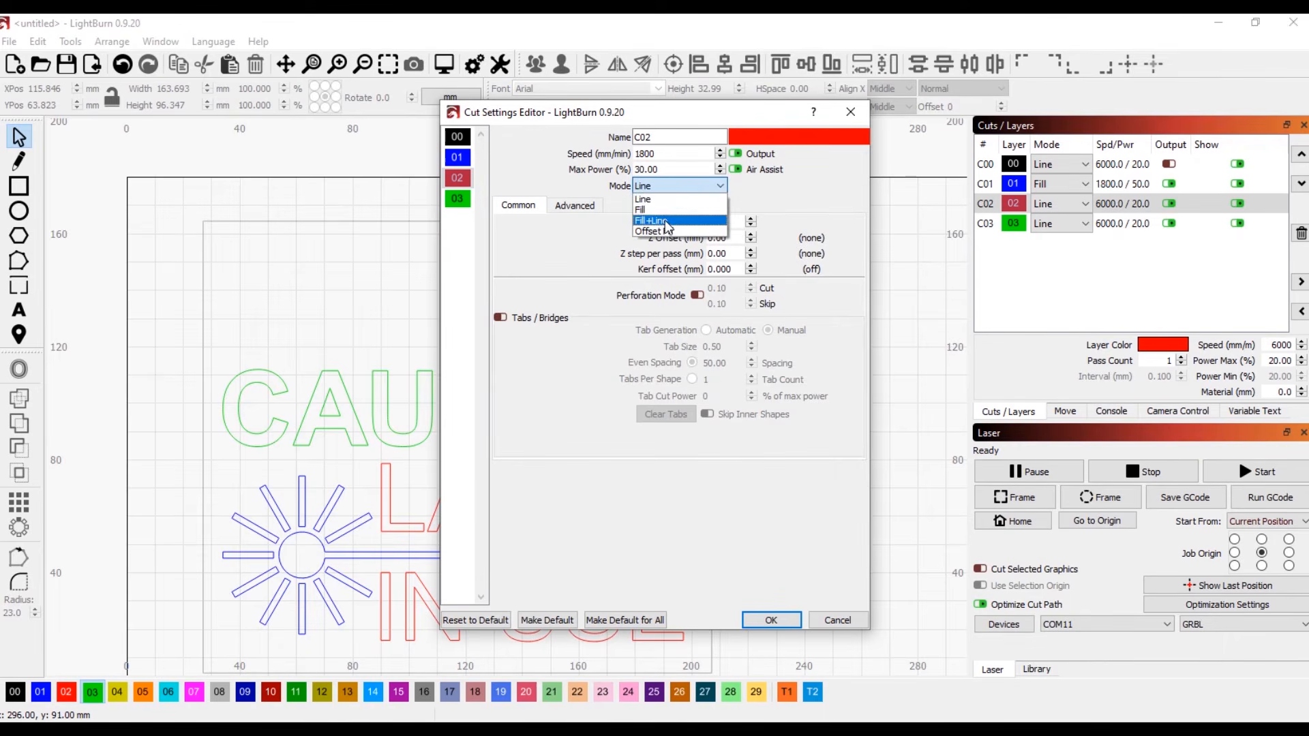
click(665, 222)
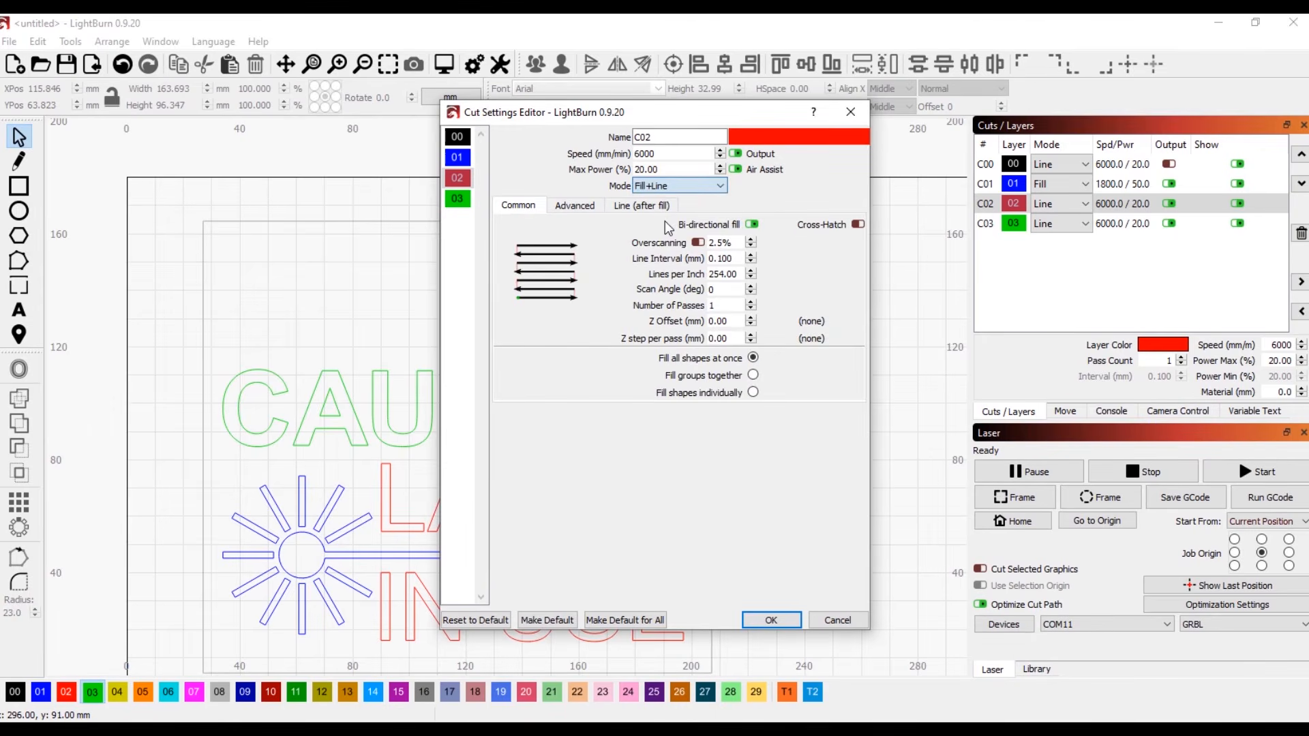
Step: Enable overscanning at 4% for the fill of layer 02
click(698, 243)
click(750, 240)
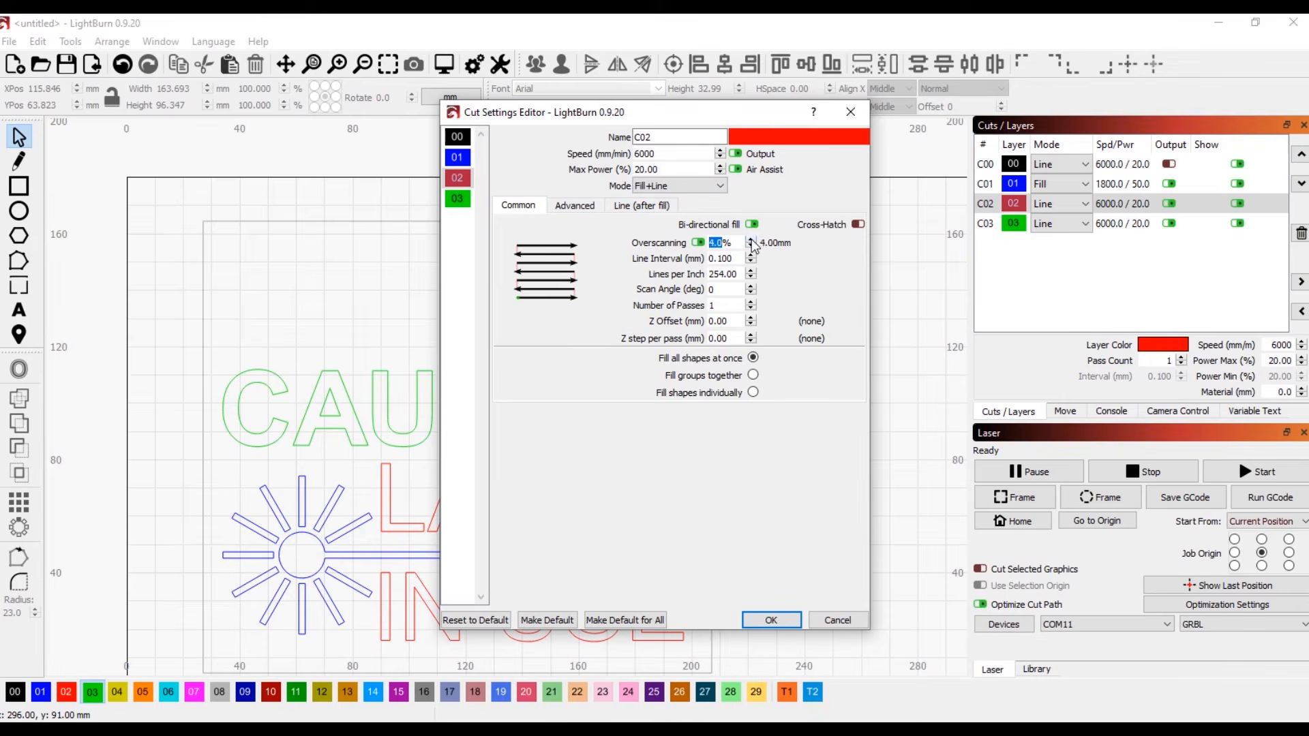
click(750, 247)
Step: Set layer 02's line pass after the fill to 1600 mm/min and 60% max power, and apply the layer settings
click(647, 208)
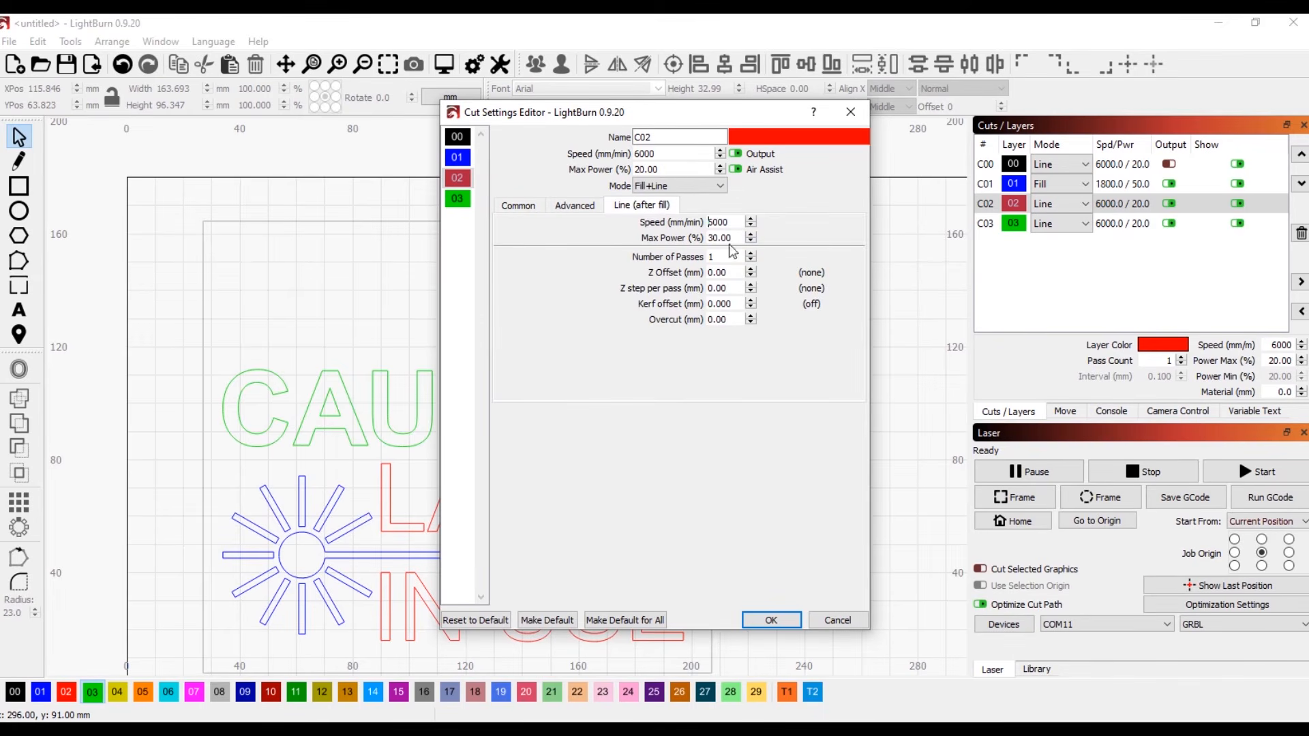
drag(732, 219, 701, 225)
text(16)
drag(737, 238, 707, 236)
text(60)
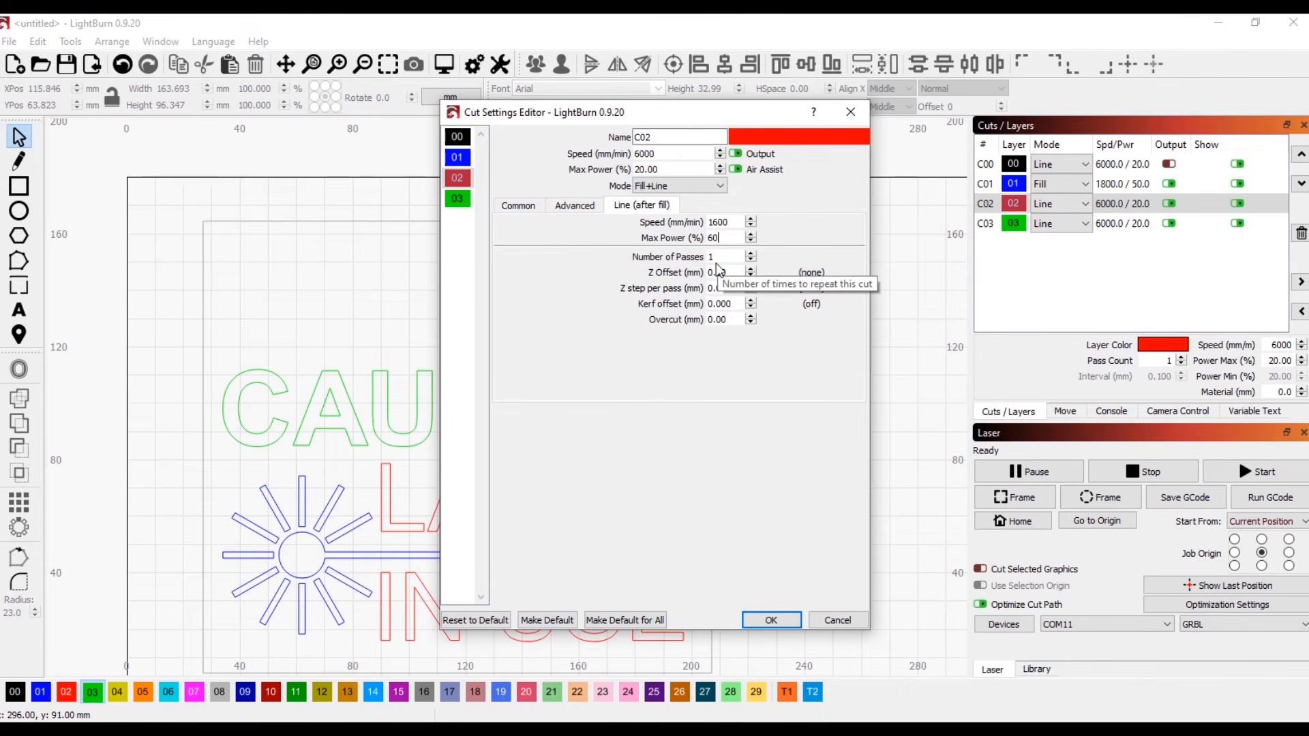
click(791, 619)
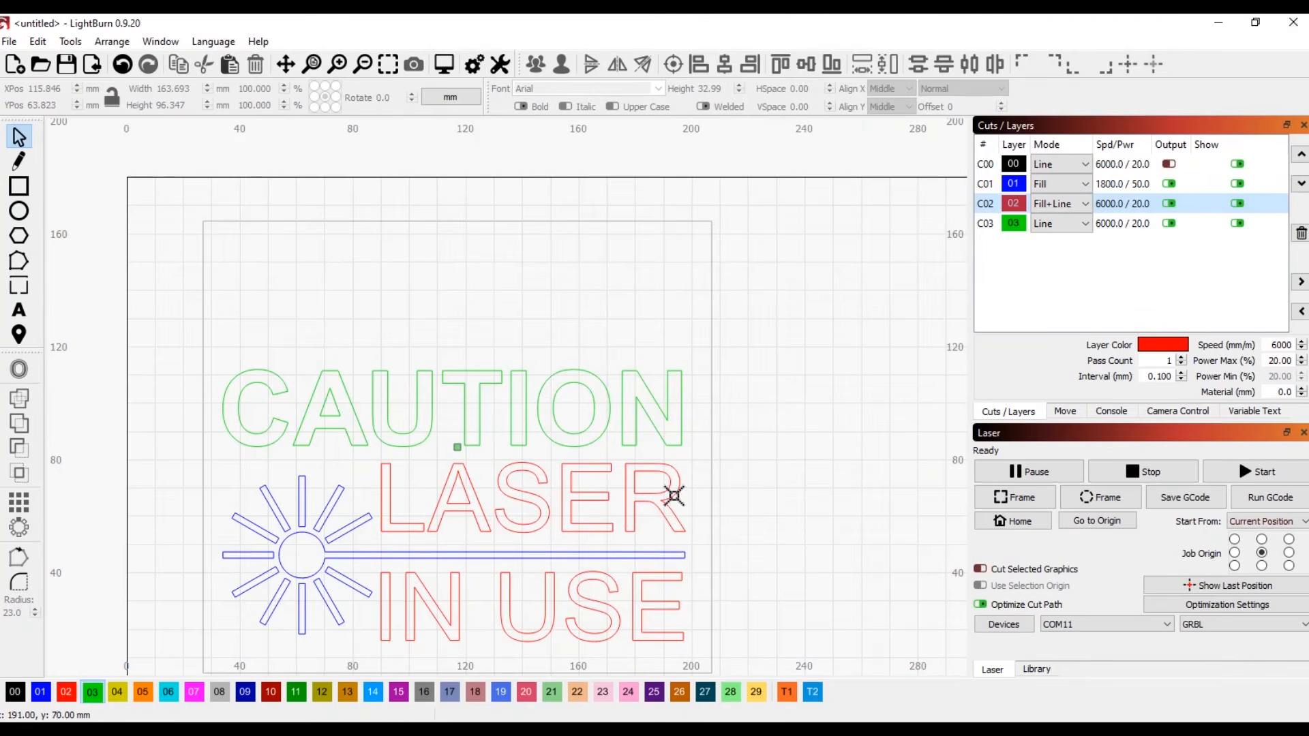
Step: Set layer 03 to 1600 mm/min and 80% max power
double_click(1012, 225)
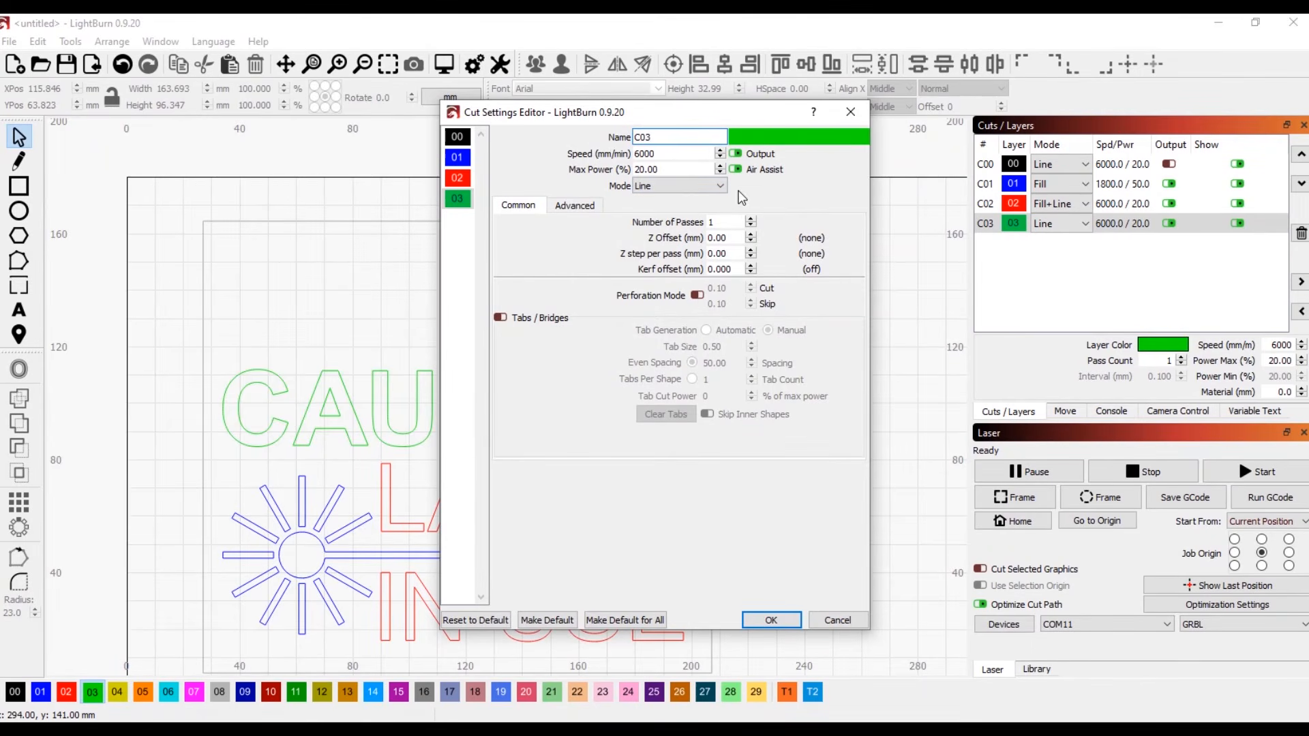
drag(675, 154, 614, 155)
text(1600)
drag(672, 170, 586, 167)
text(80)
click(779, 621)
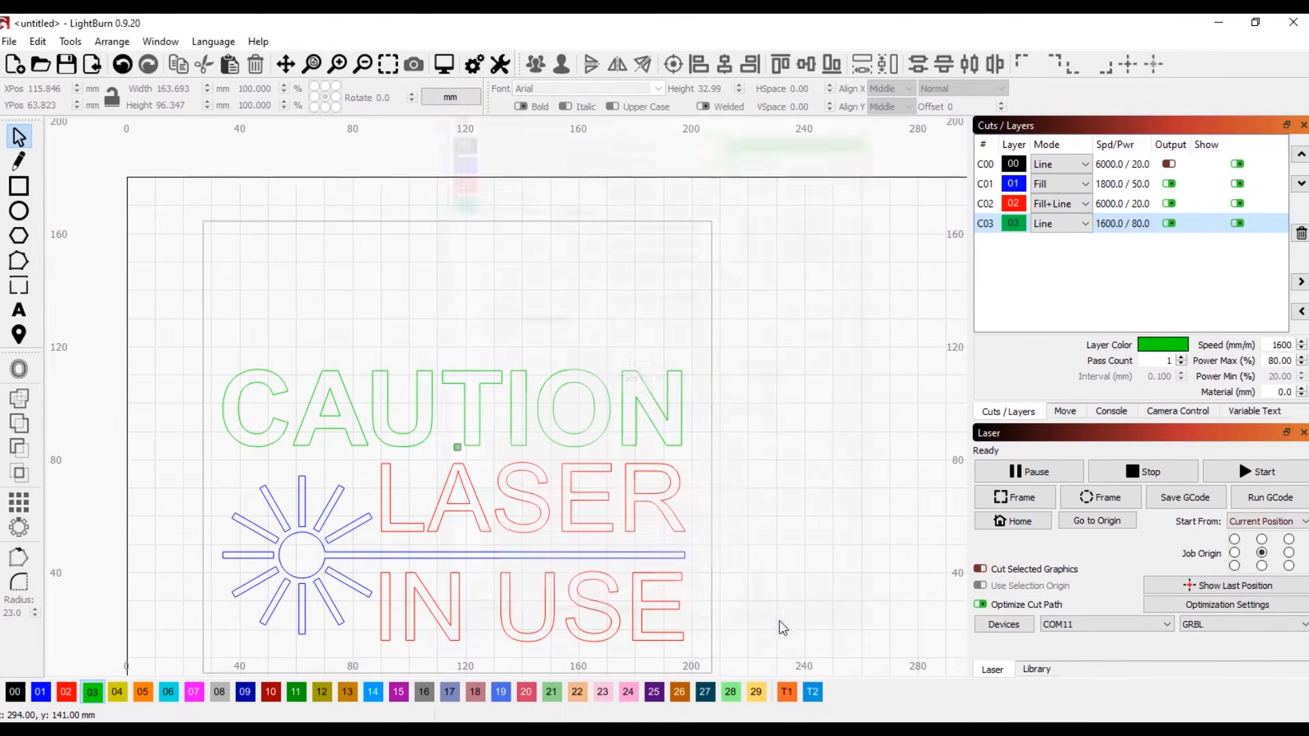
Step: Preview the job and examine the fill lines and overscan travel moves around the laser symbol
click(447, 66)
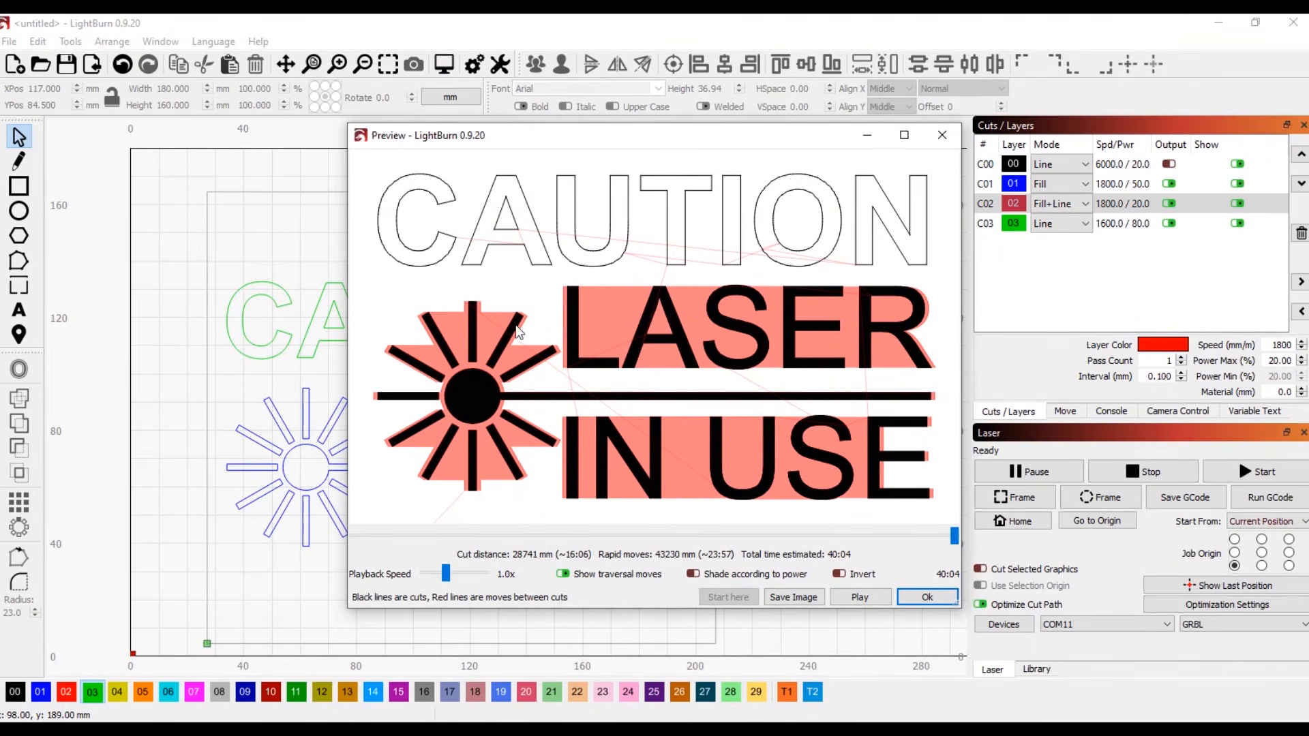
scroll(424, 336, up, 1)
scroll(423, 336, up, 5)
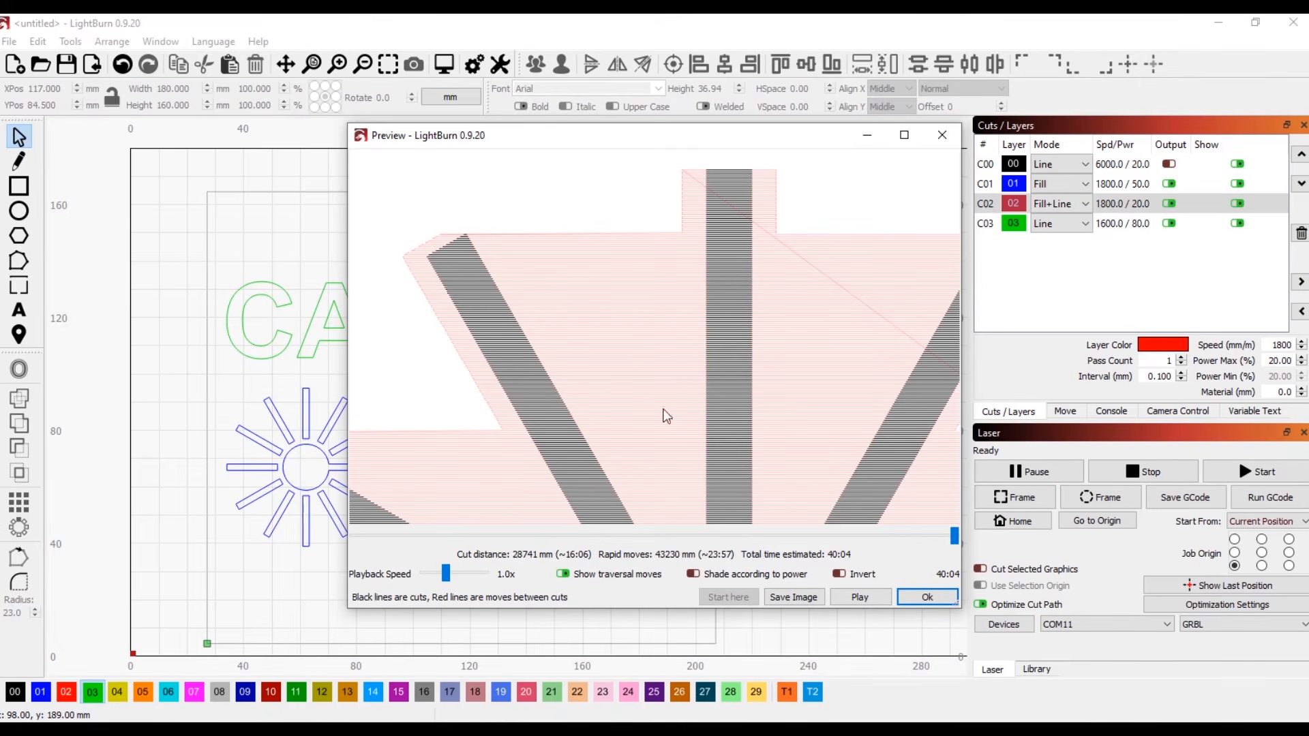
scroll(662, 408, down, 3)
scroll(819, 471, down, 1)
scroll(819, 470, down, 2)
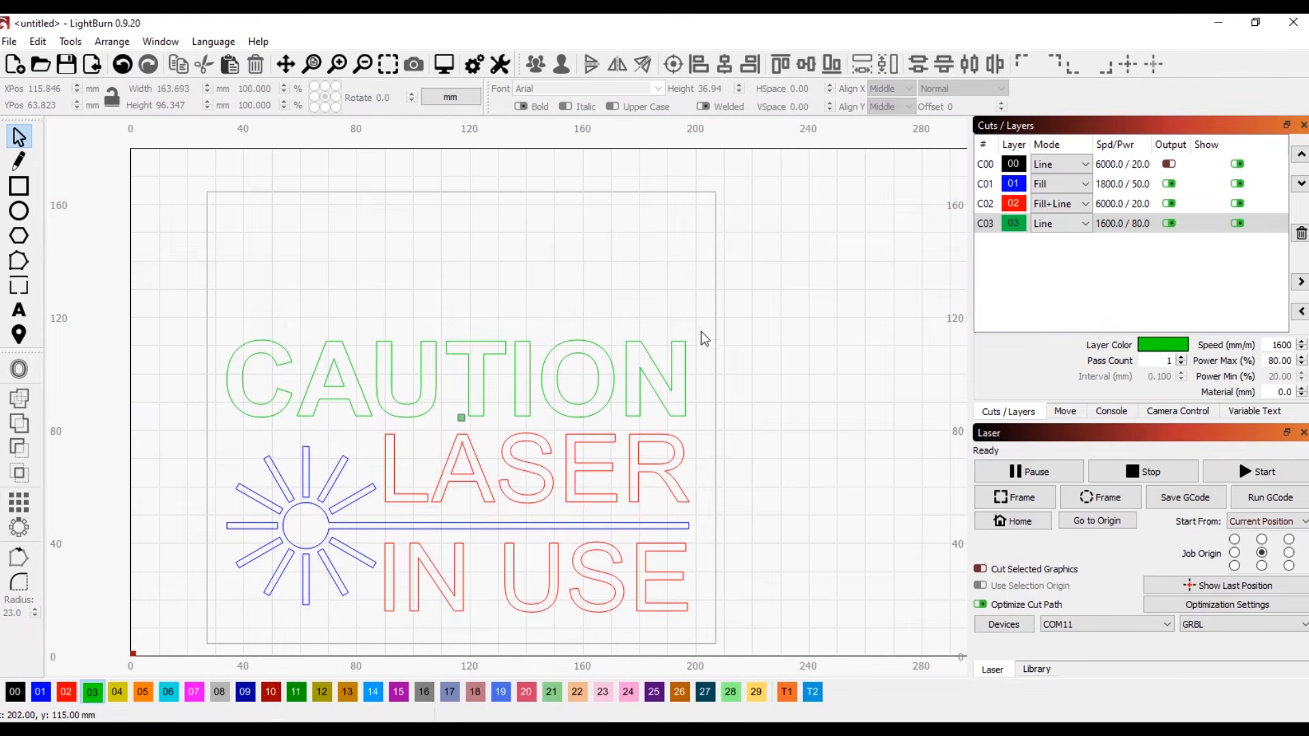
Step: Group all the text with the laser symbol and centre the group vertically within the outer rectangle
drag(704, 334, 236, 595)
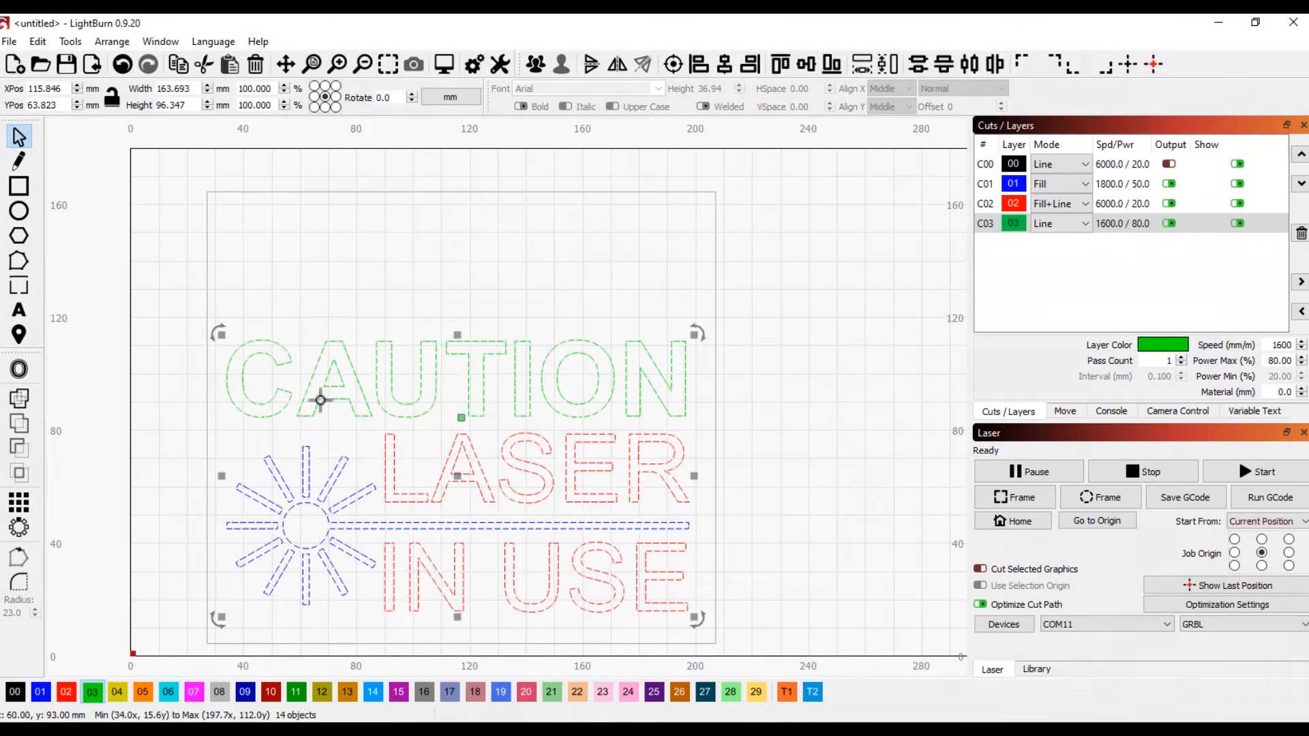
click(536, 66)
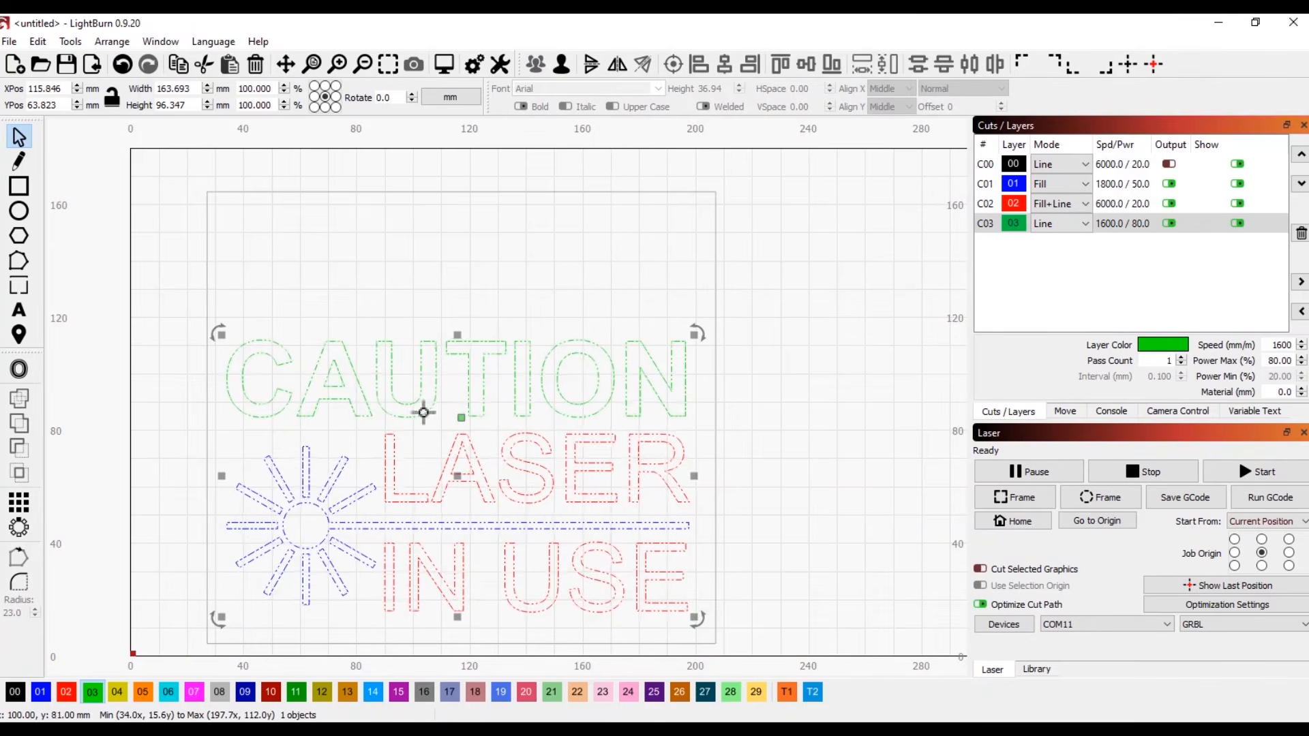
shift+click(209, 274)
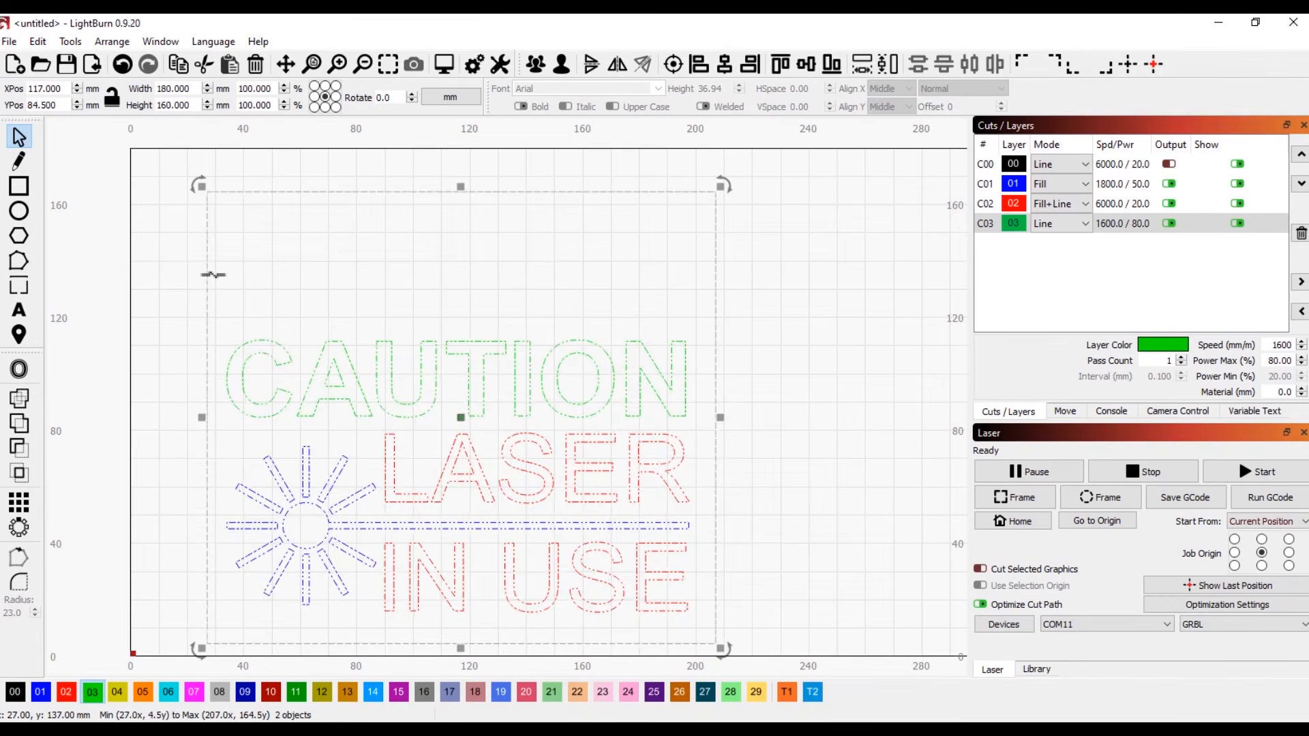
click(806, 65)
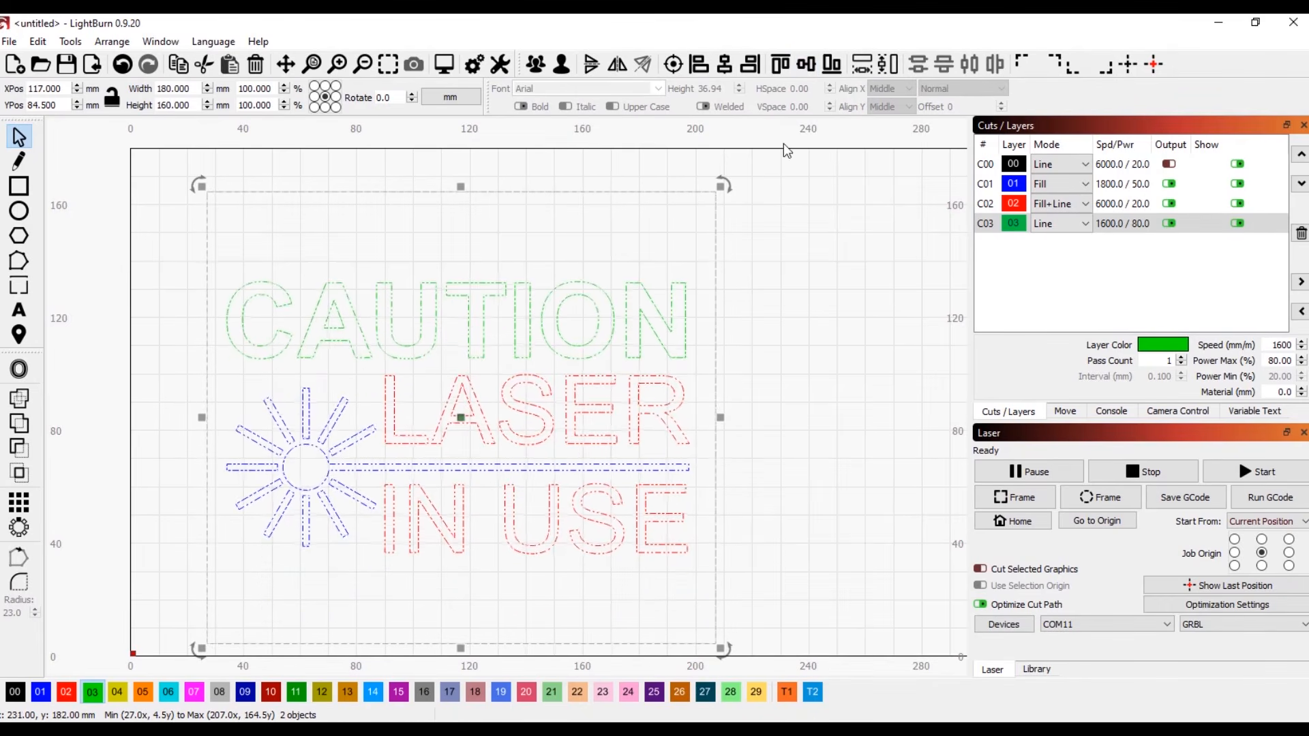
key(Escape)
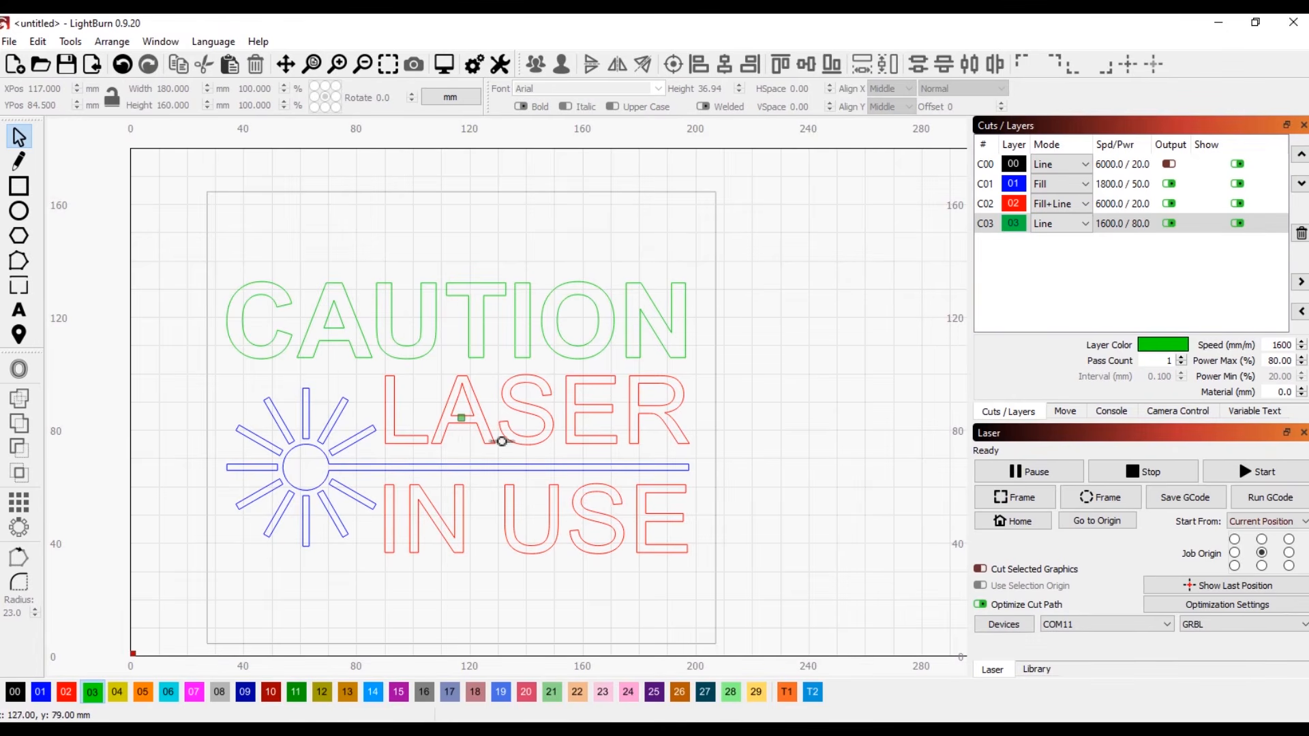
Step: Set the job origin to the design's lower-left corner and preview the travel from that starting point
click(1235, 567)
click(444, 64)
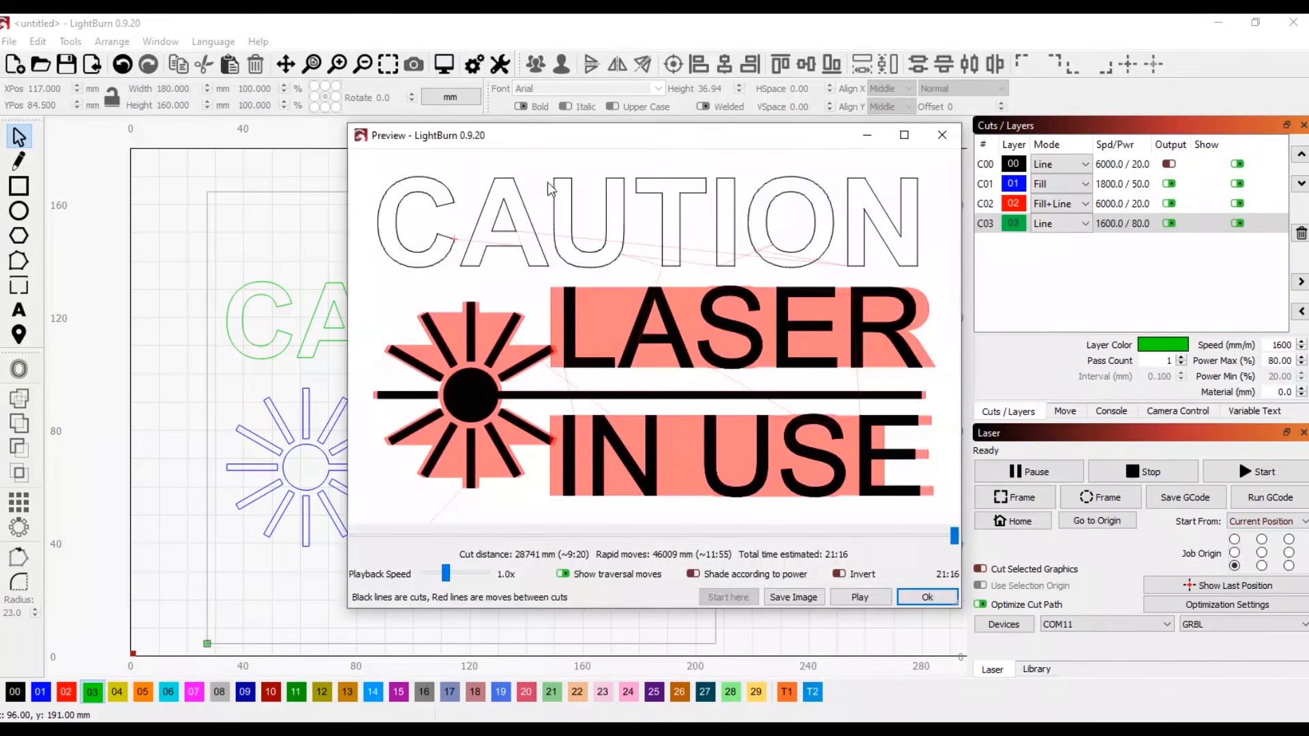
scroll(474, 486, down, 6)
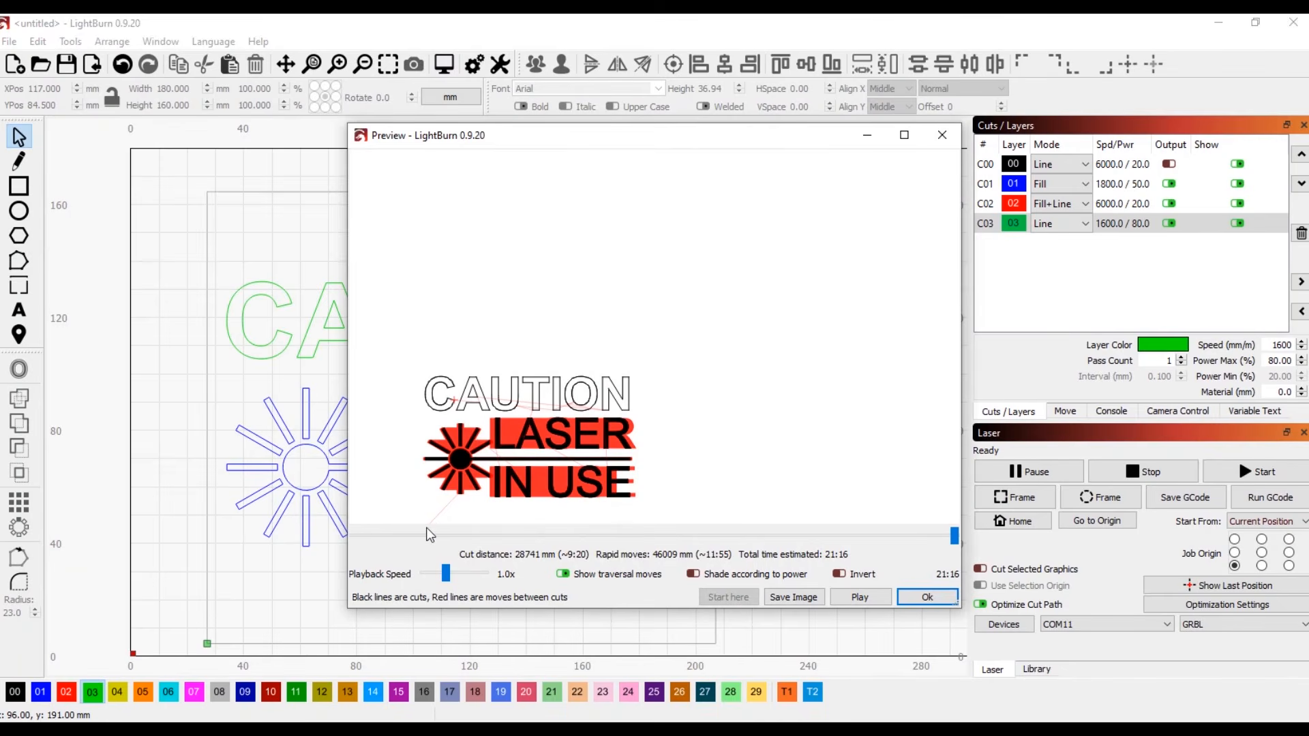
scroll(432, 521, up, 5)
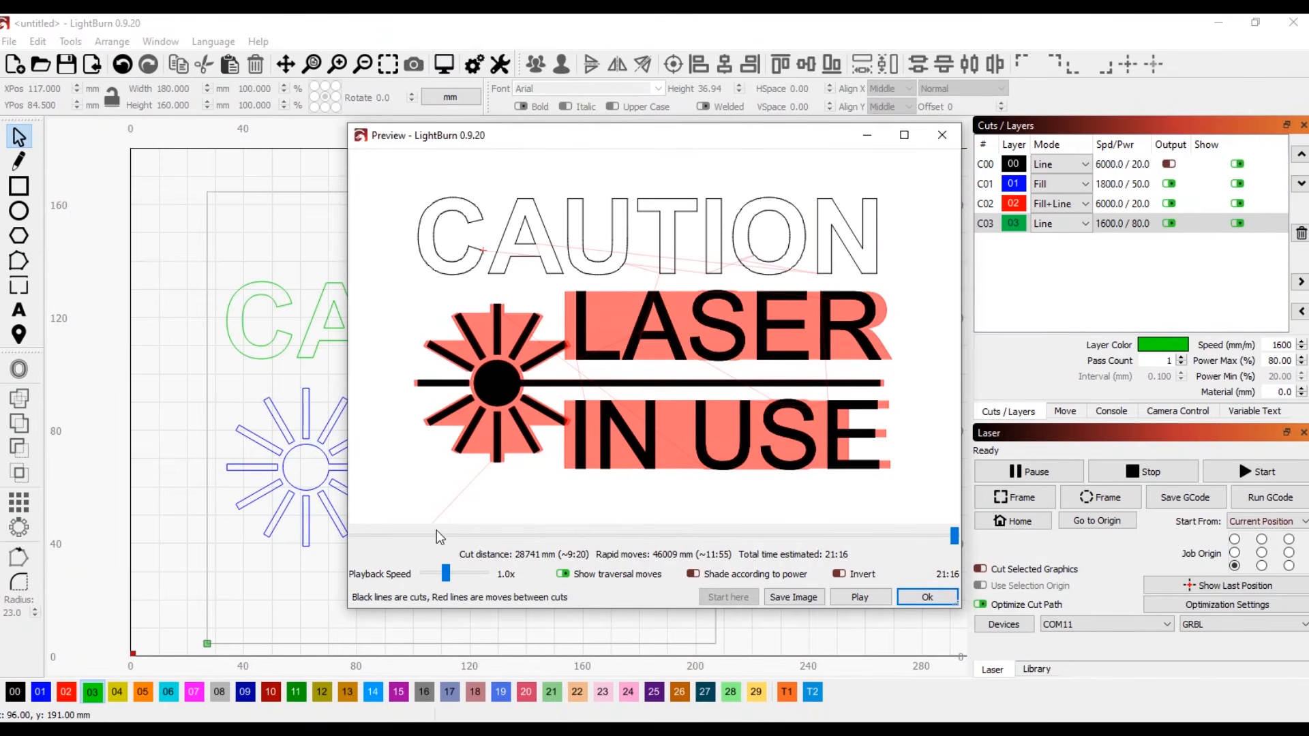
drag(632, 475, 643, 378)
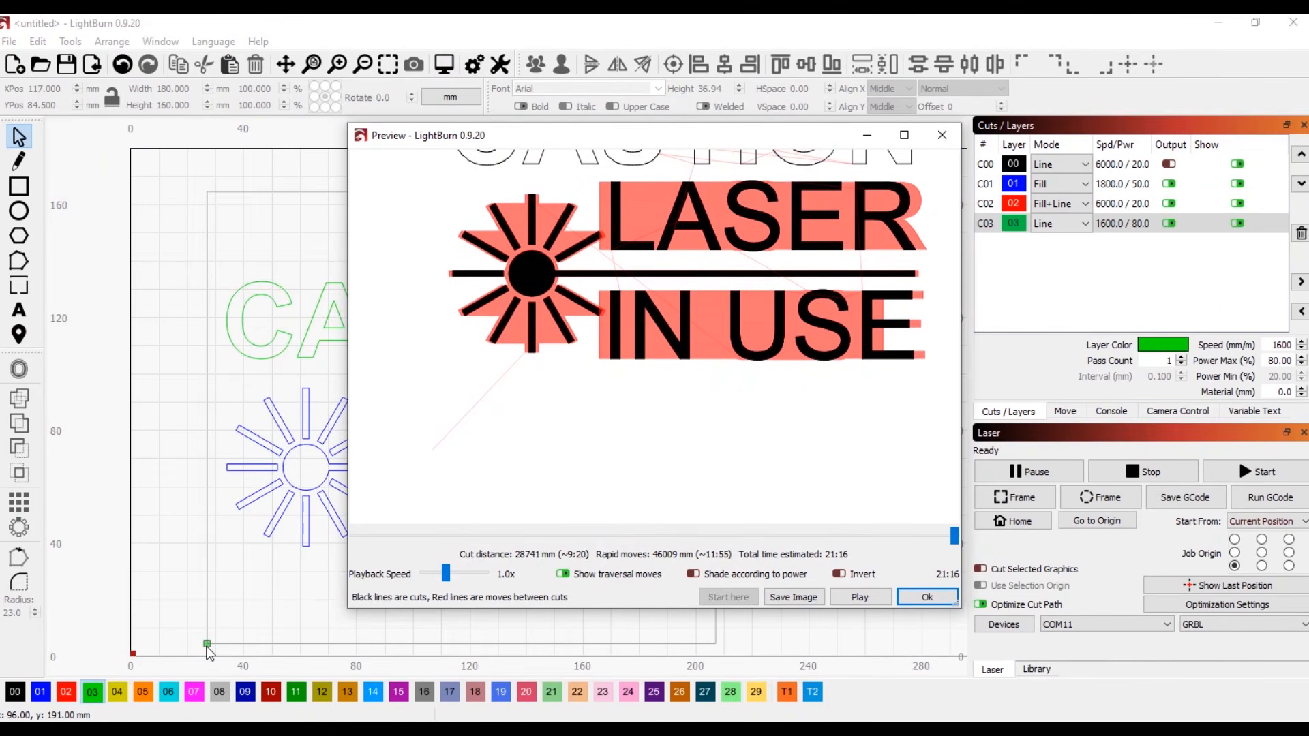
drag(703, 417, 679, 438)
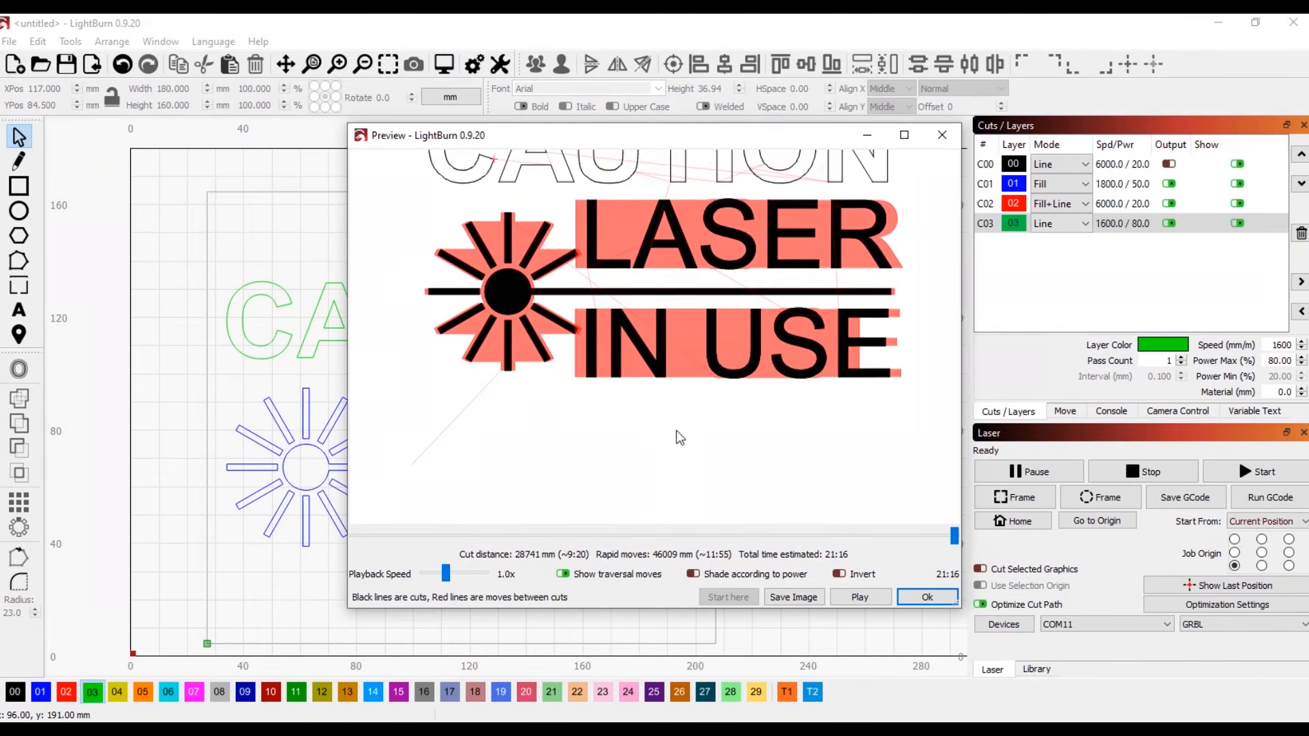
click(927, 597)
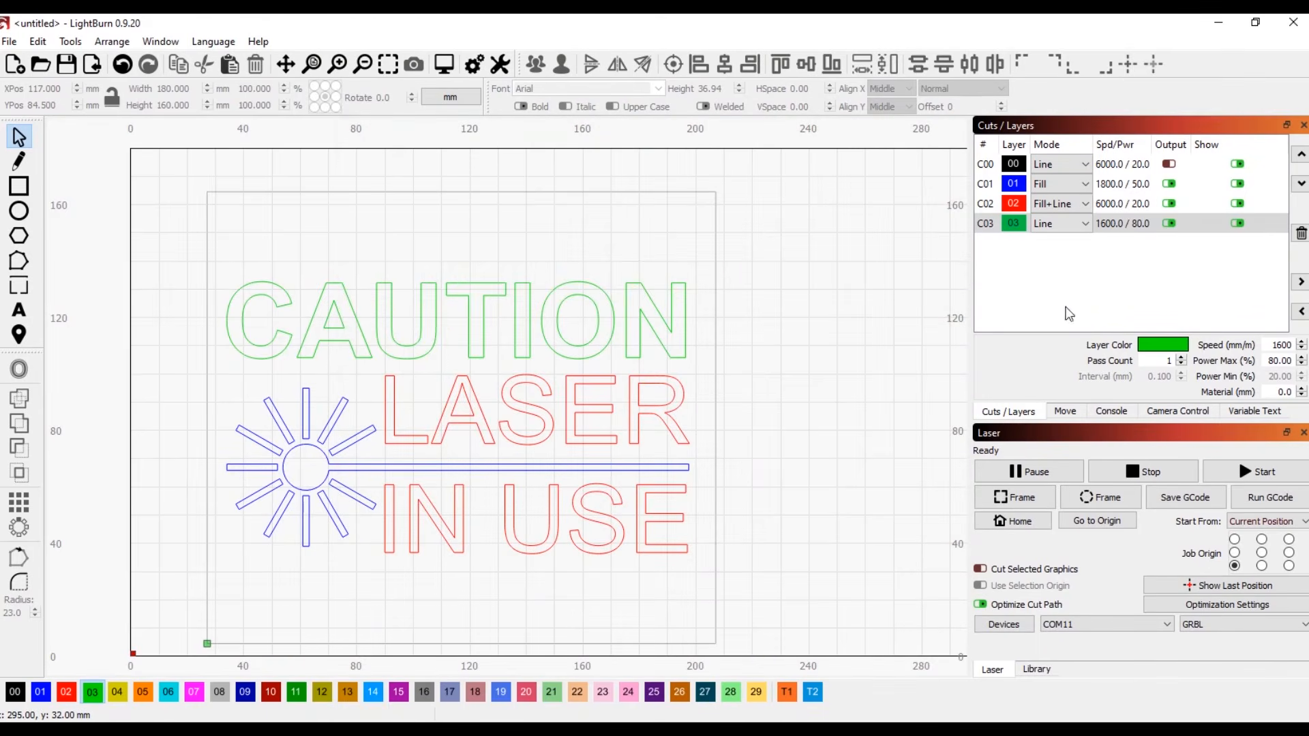
Step: Set the fill speed of layer 02 to 1800 mm/min
double_click(1105, 204)
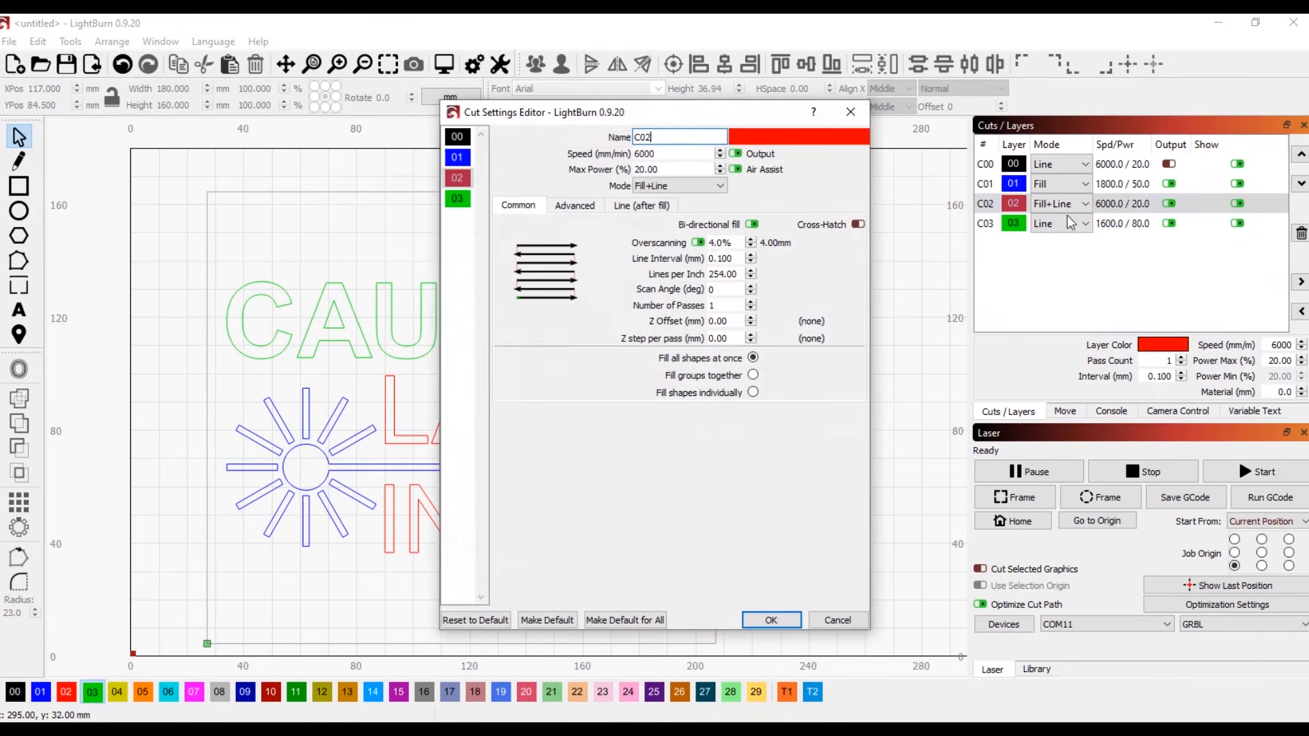
key(Tab)
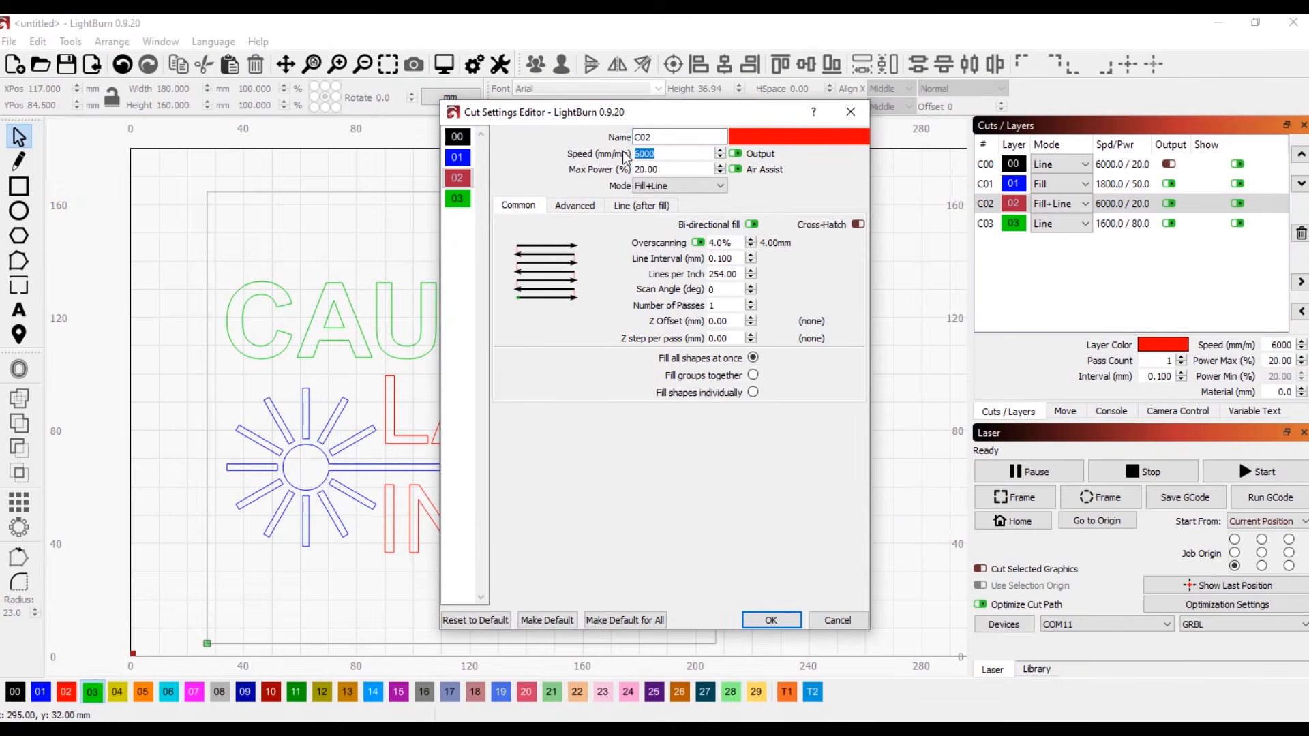
text(1800)
click(775, 622)
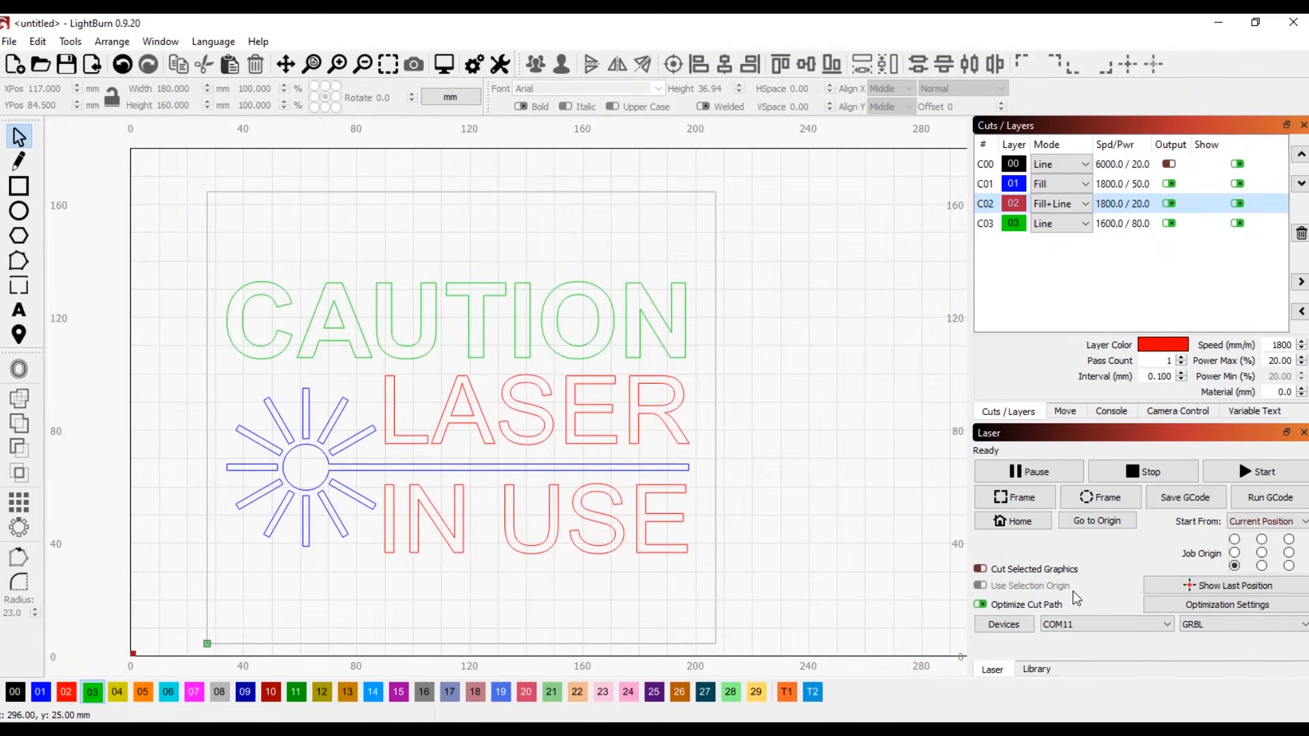
Step: List the controller's GRBL settings by sending the $$ command in the console
click(1065, 414)
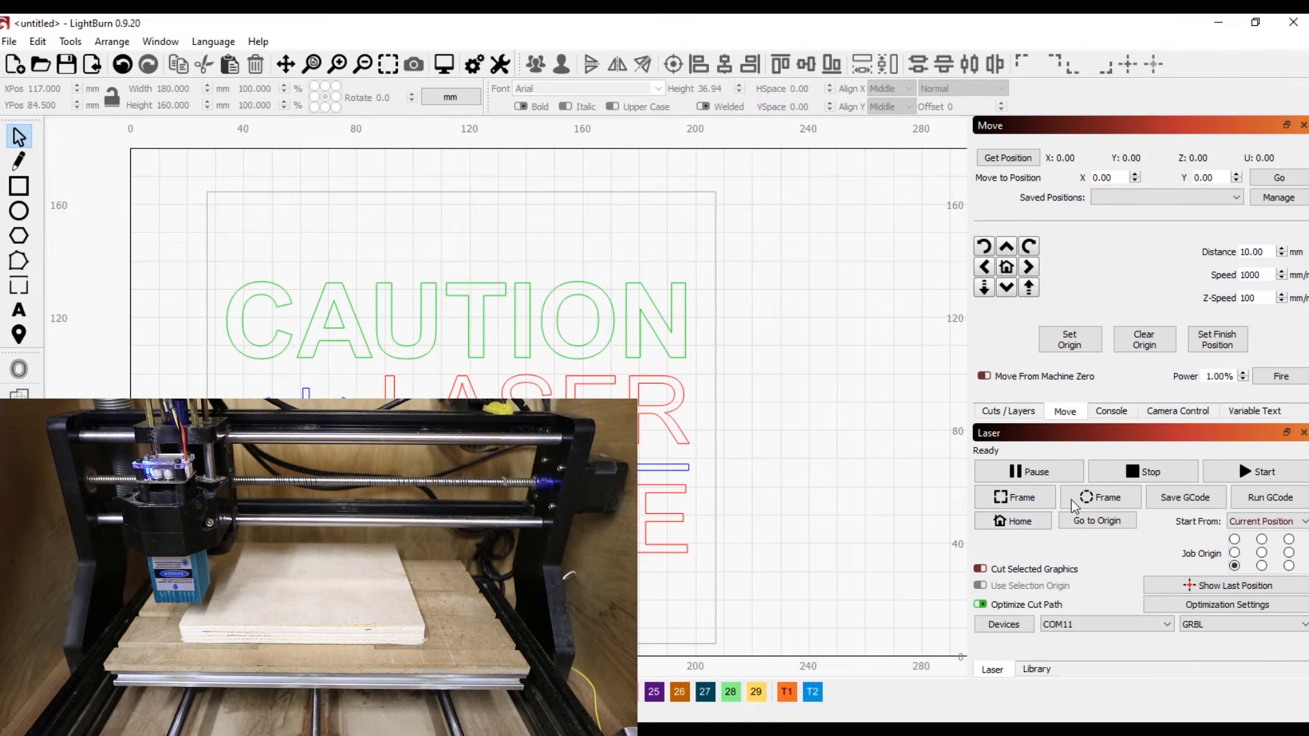
click(1111, 412)
click(989, 350)
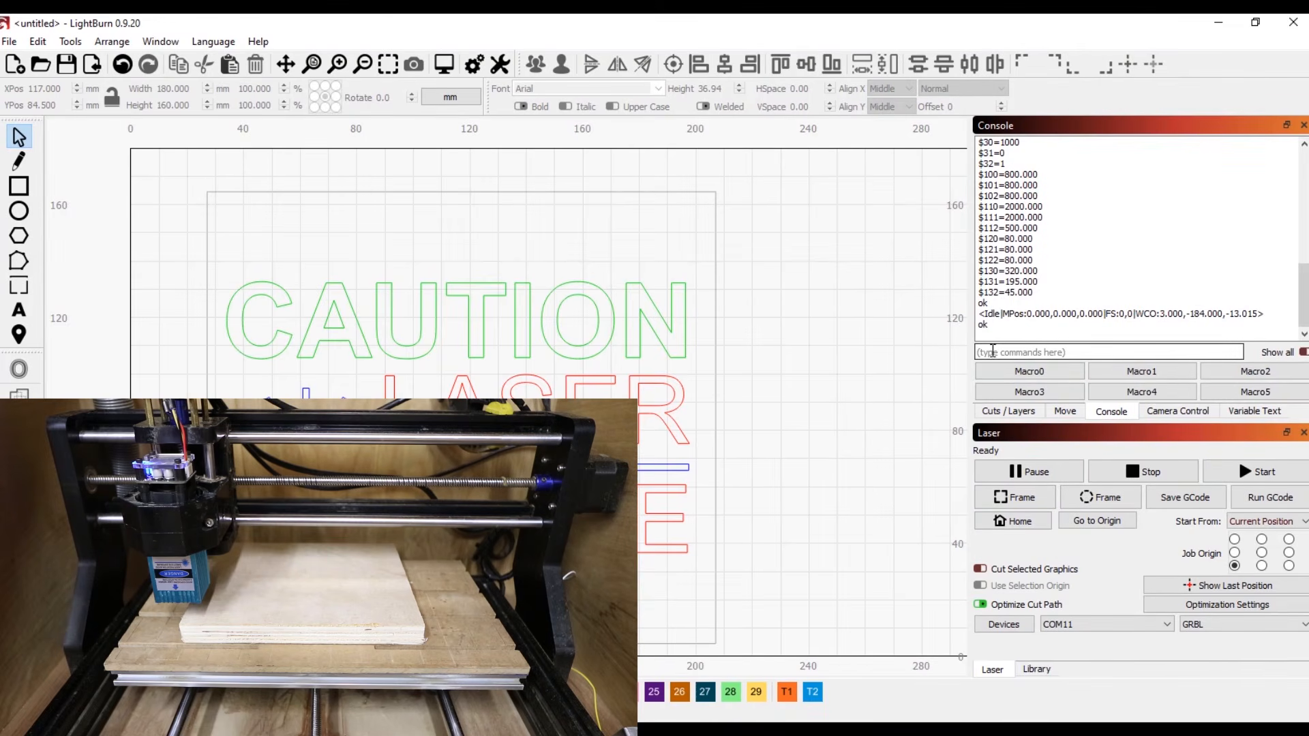
text($$)
key(Return)
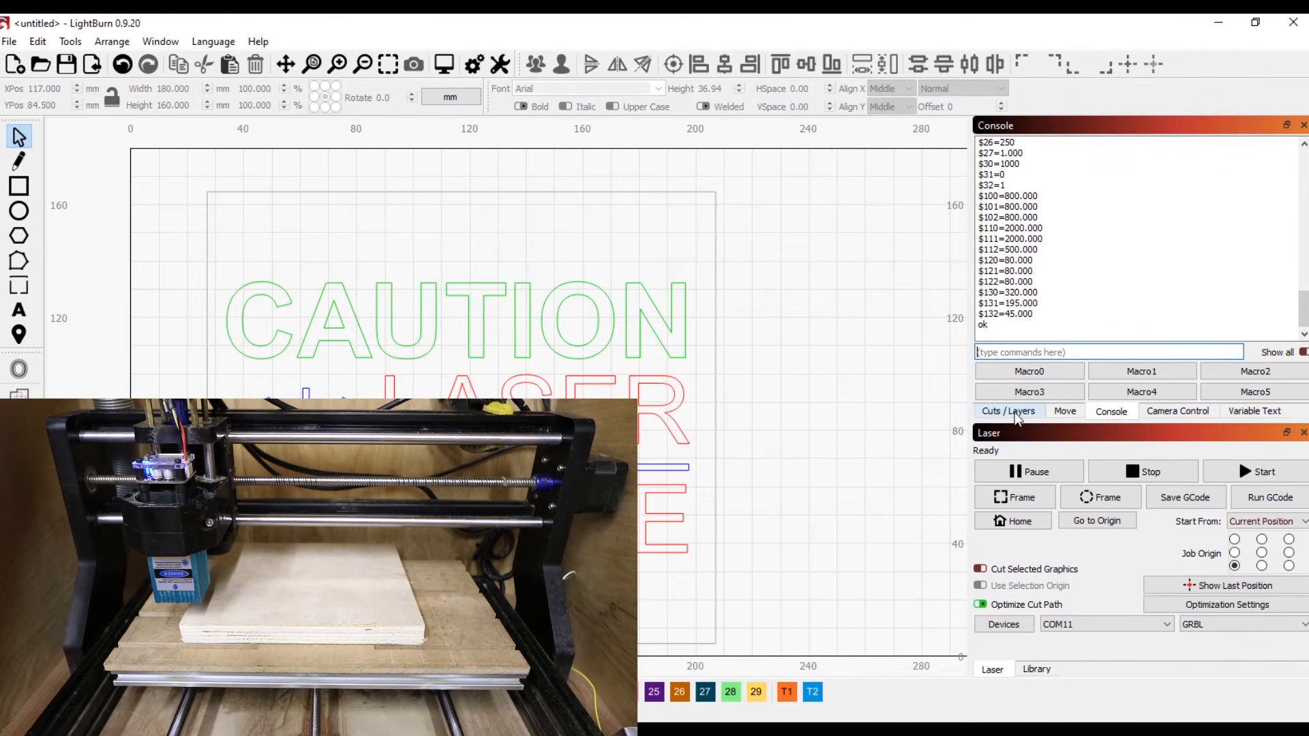
Step: Test the machine's motion by jogging the laser head 10 mm in the X+ direction and back
click(1065, 412)
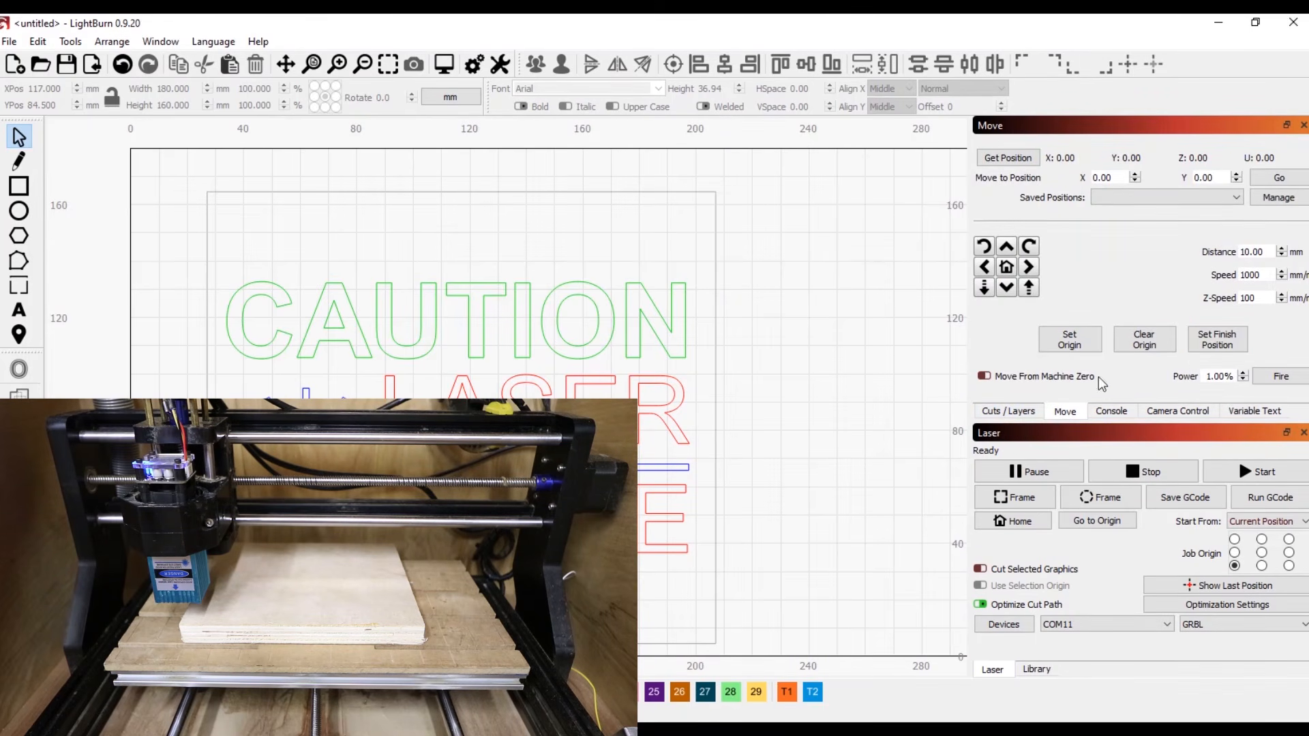
click(1029, 268)
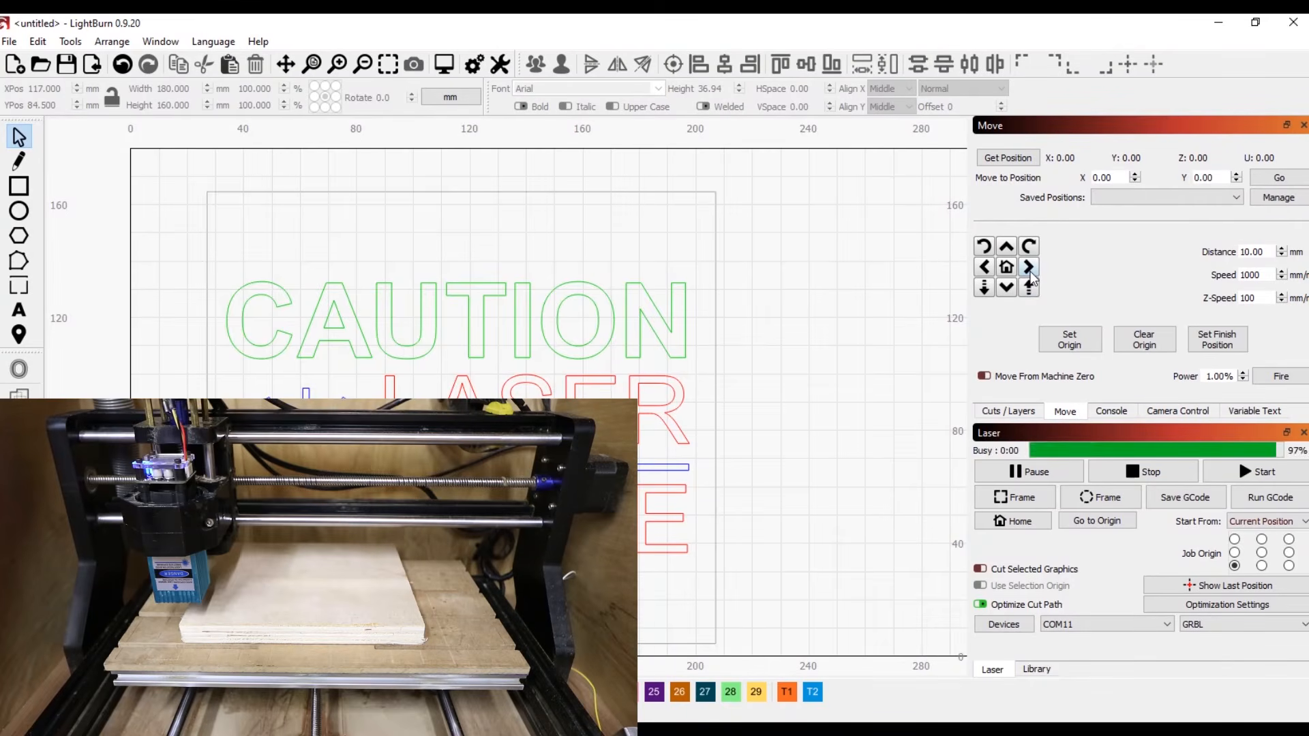
click(989, 269)
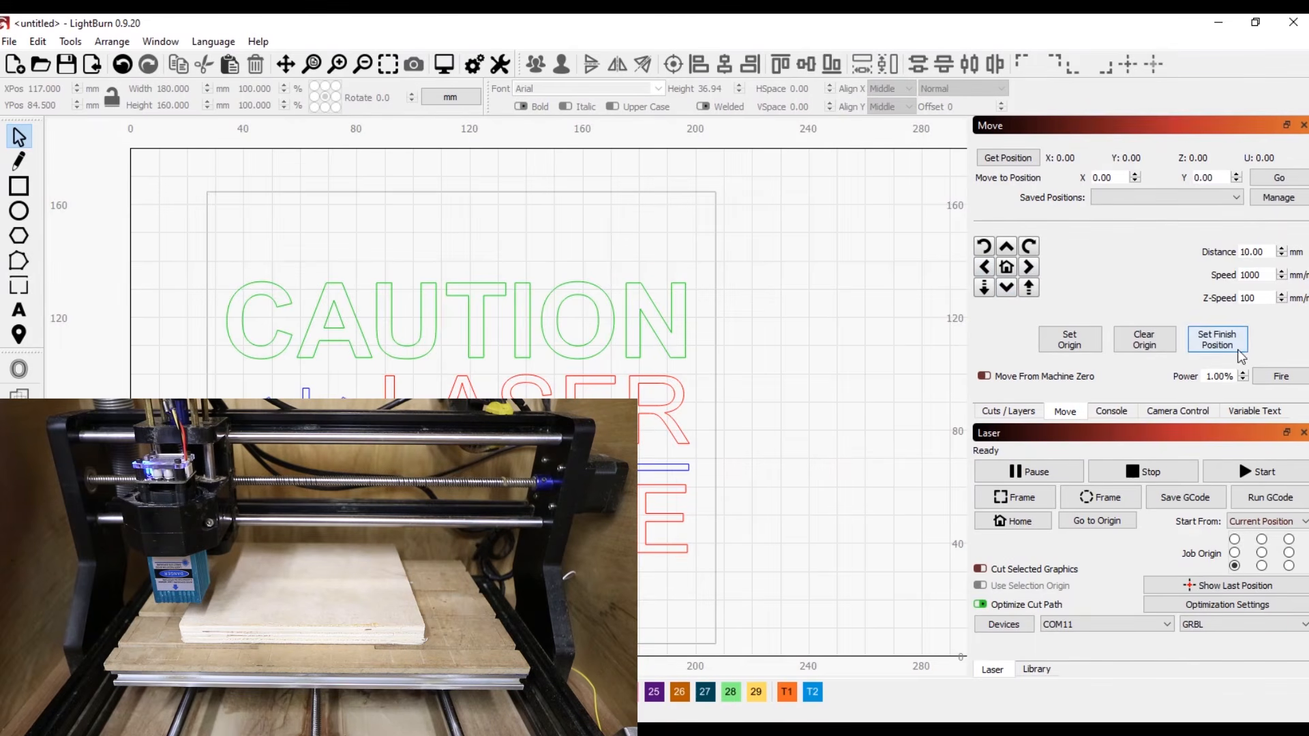
Step: Set the jog distance to 1 mm and adjust the laser head's Z height to focus it above the workpiece
drag(1267, 252, 1239, 252)
text(1)
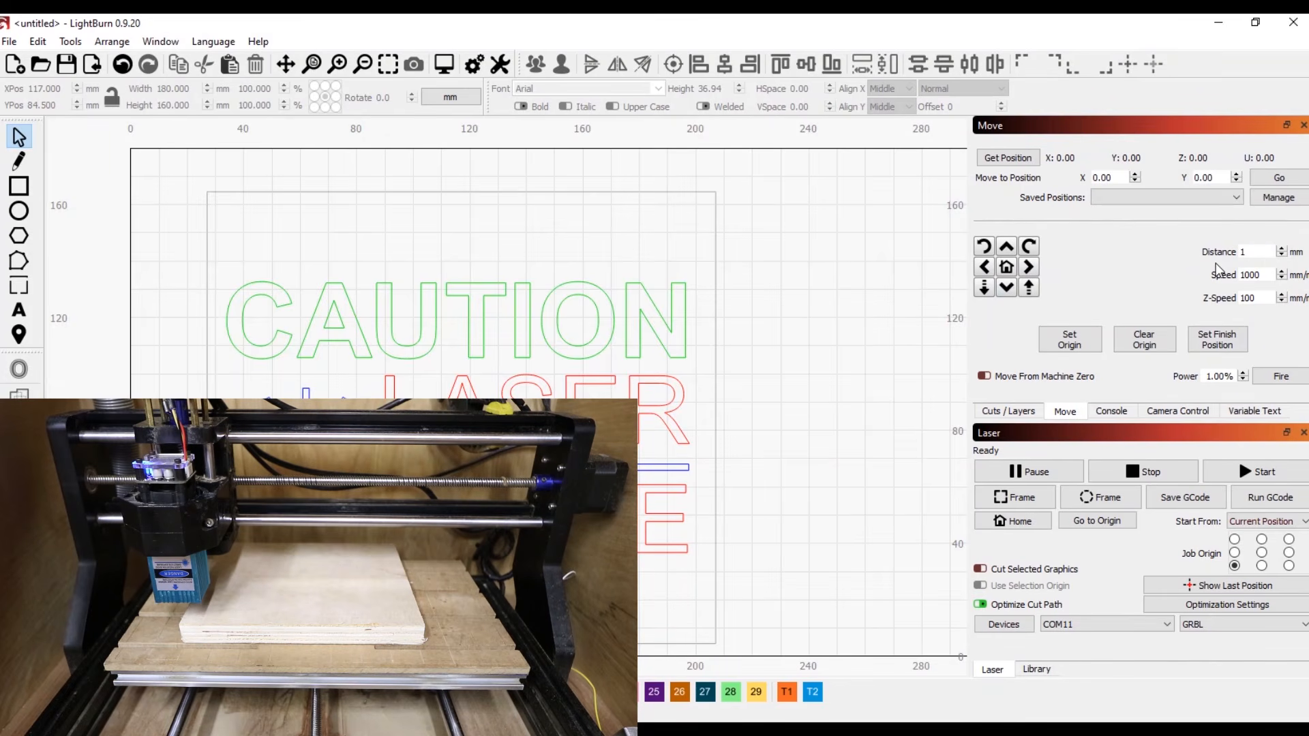
click(1031, 292)
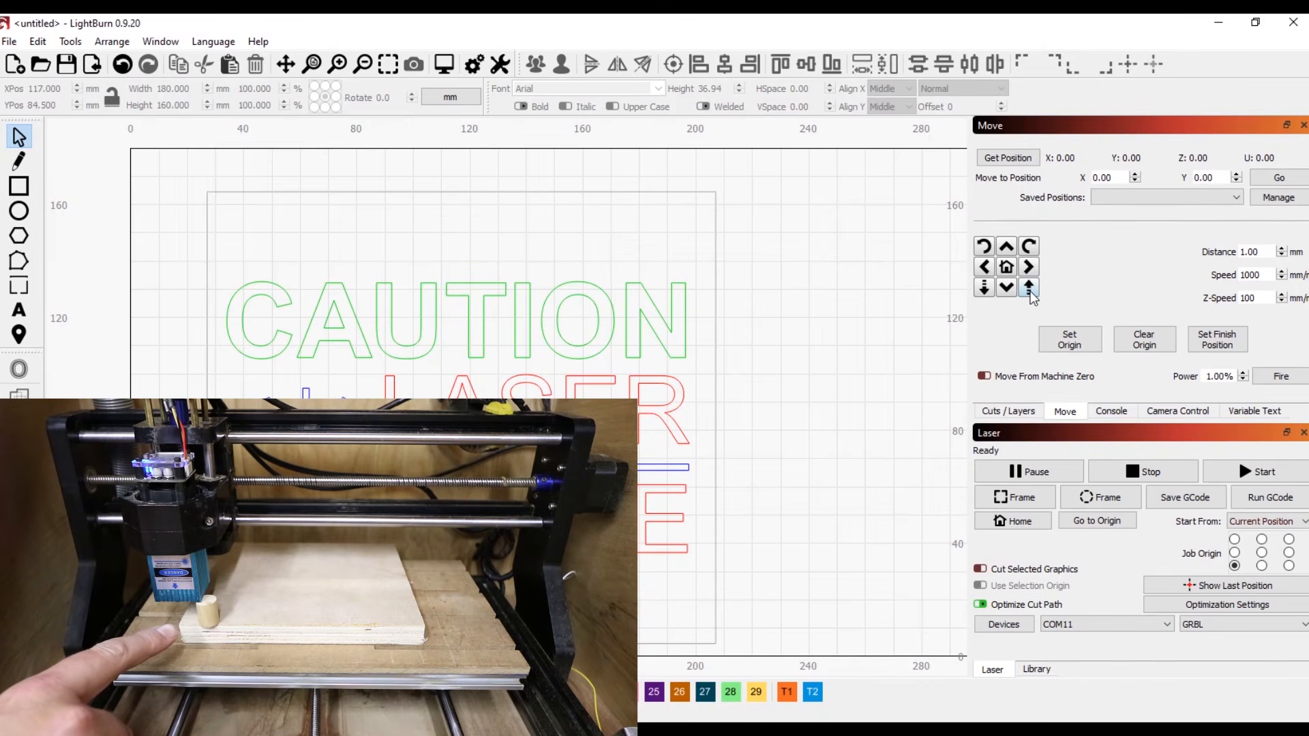
click(984, 290)
click(984, 290)
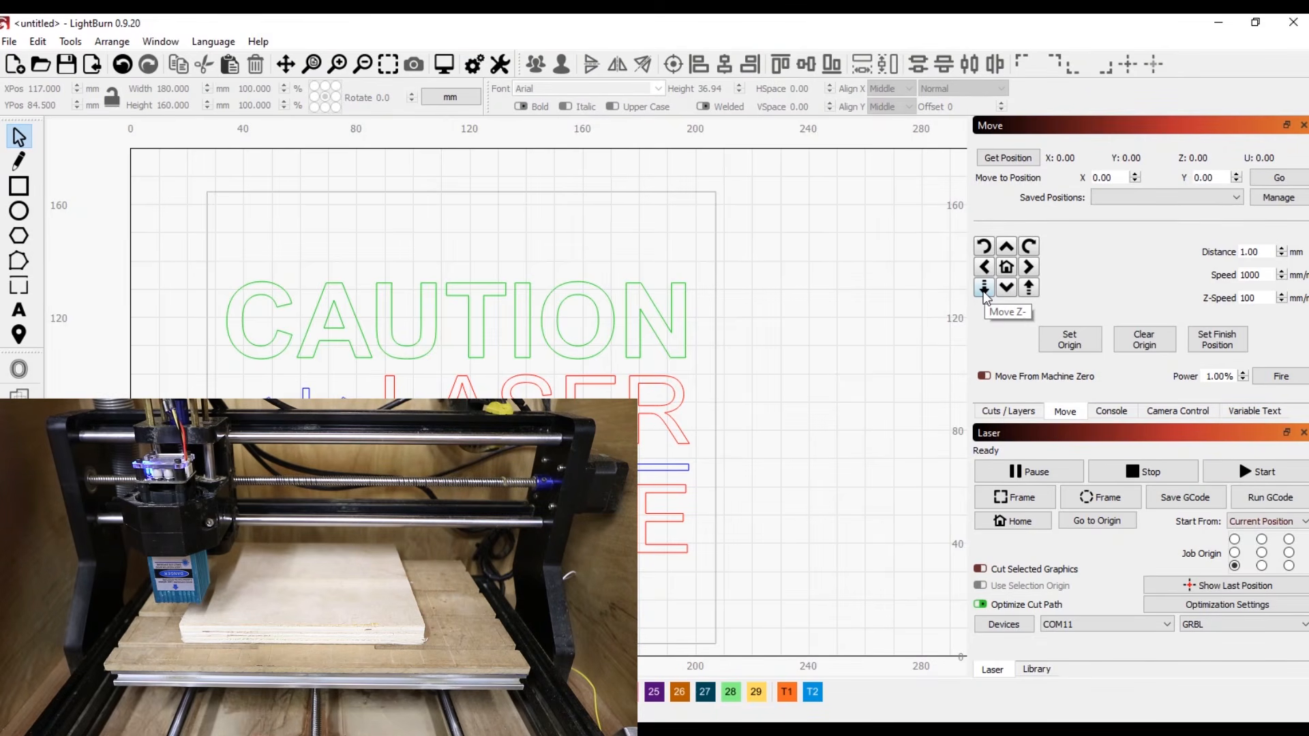
Step: Fire the laser at 1% power, jog it in Y- and X- to the workpiece's front-left corner, and switch the beam off
click(1282, 378)
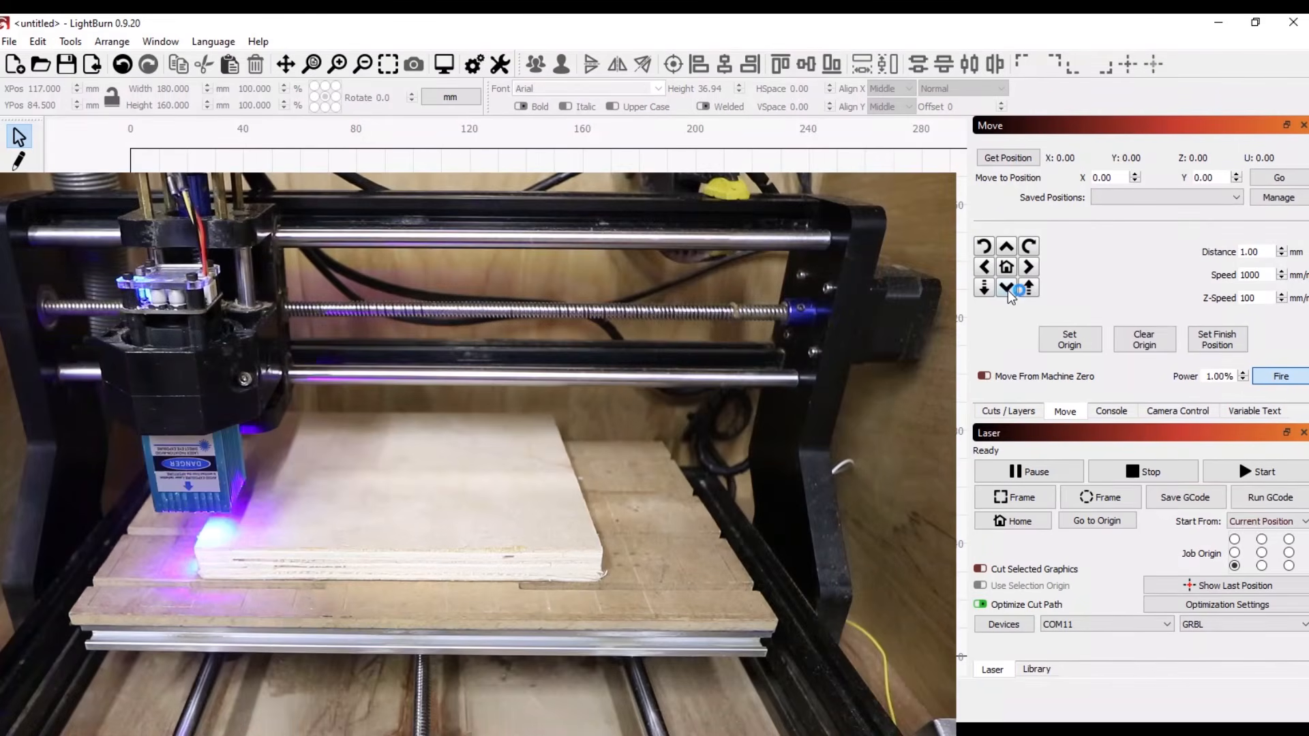
click(1007, 288)
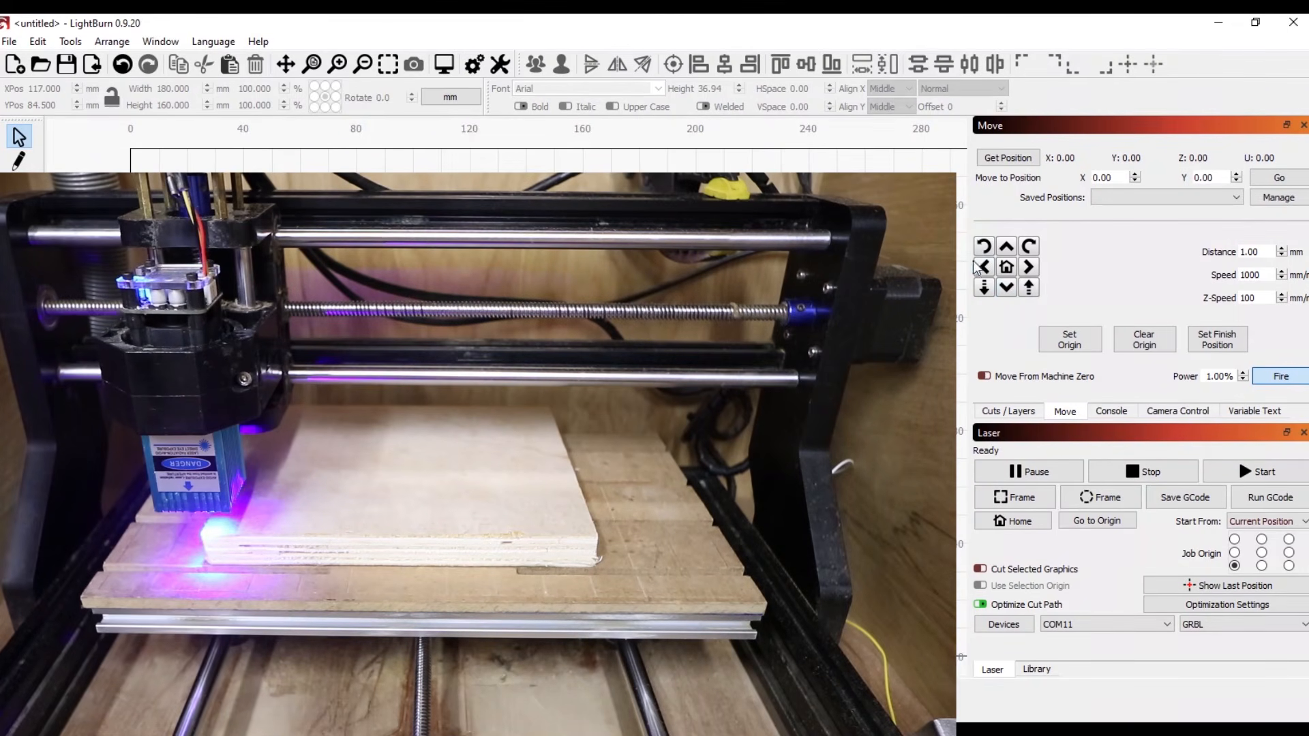
click(984, 267)
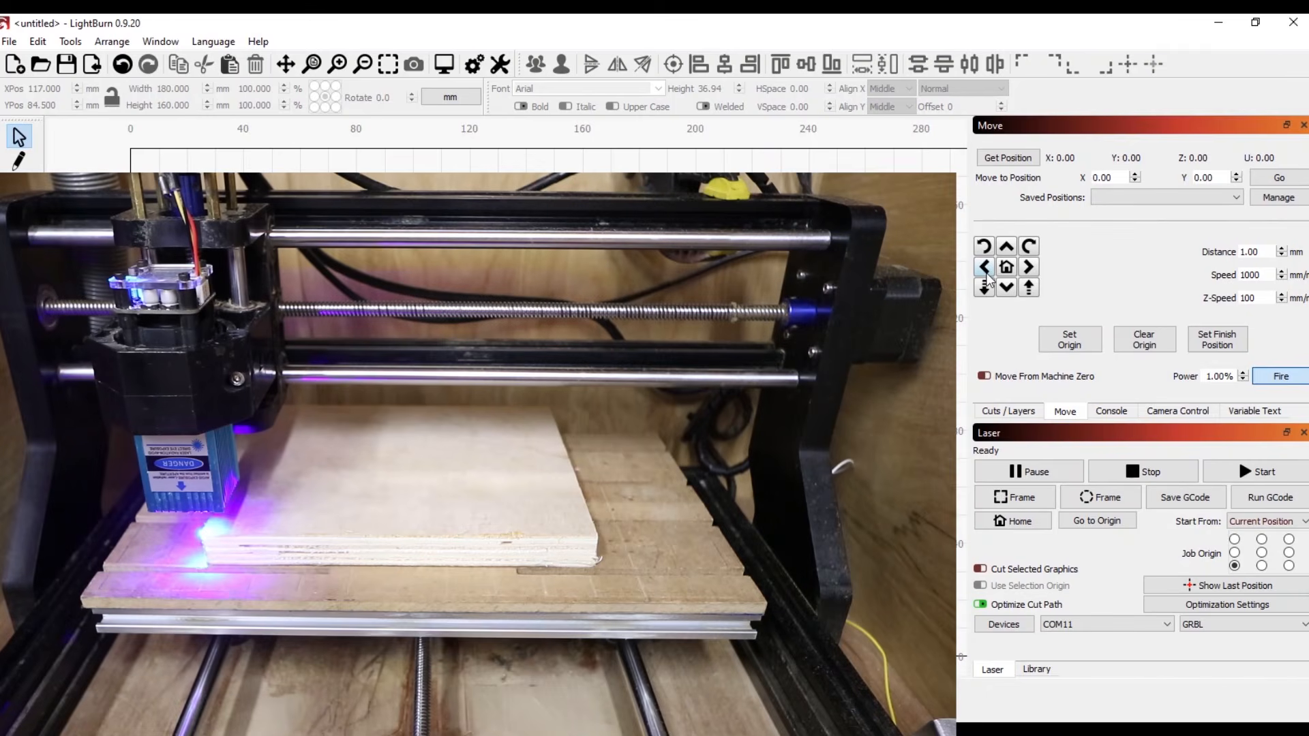
click(1291, 383)
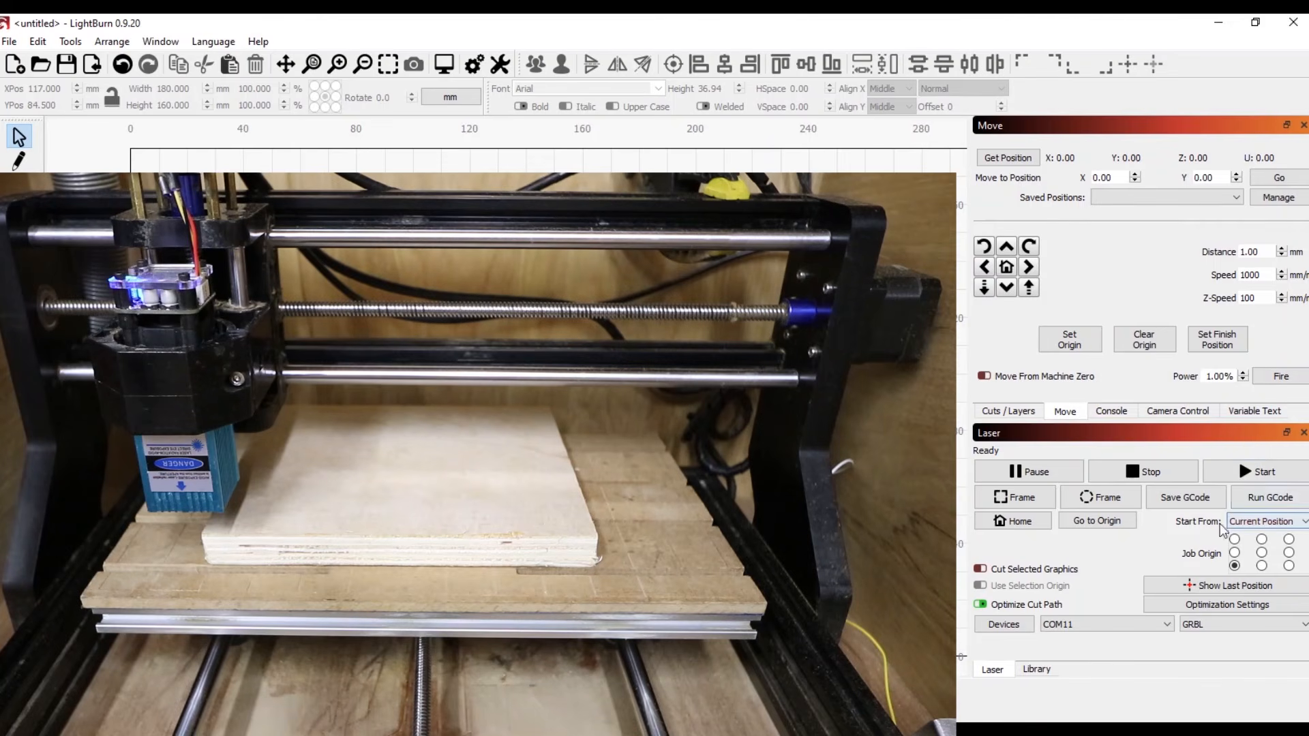
Step: Choose Current Position as the job's starting point and start the engraving
click(1261, 522)
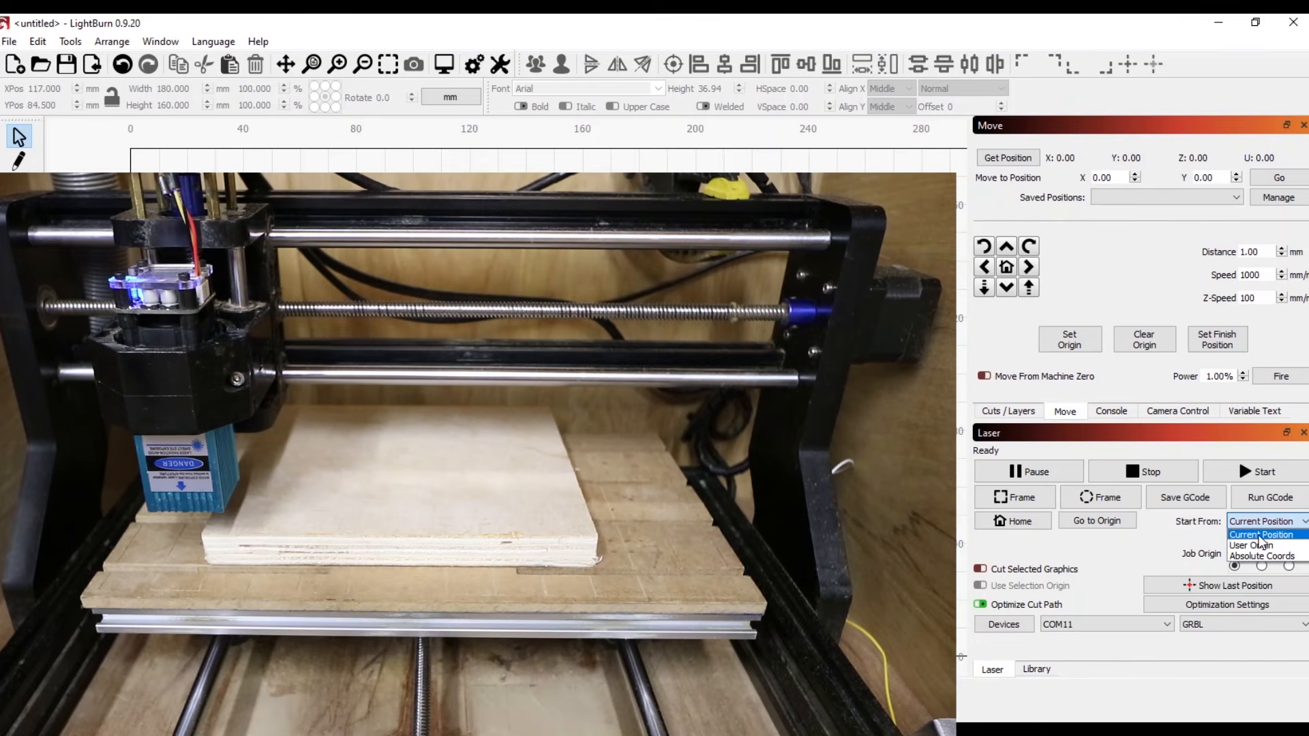
click(1258, 537)
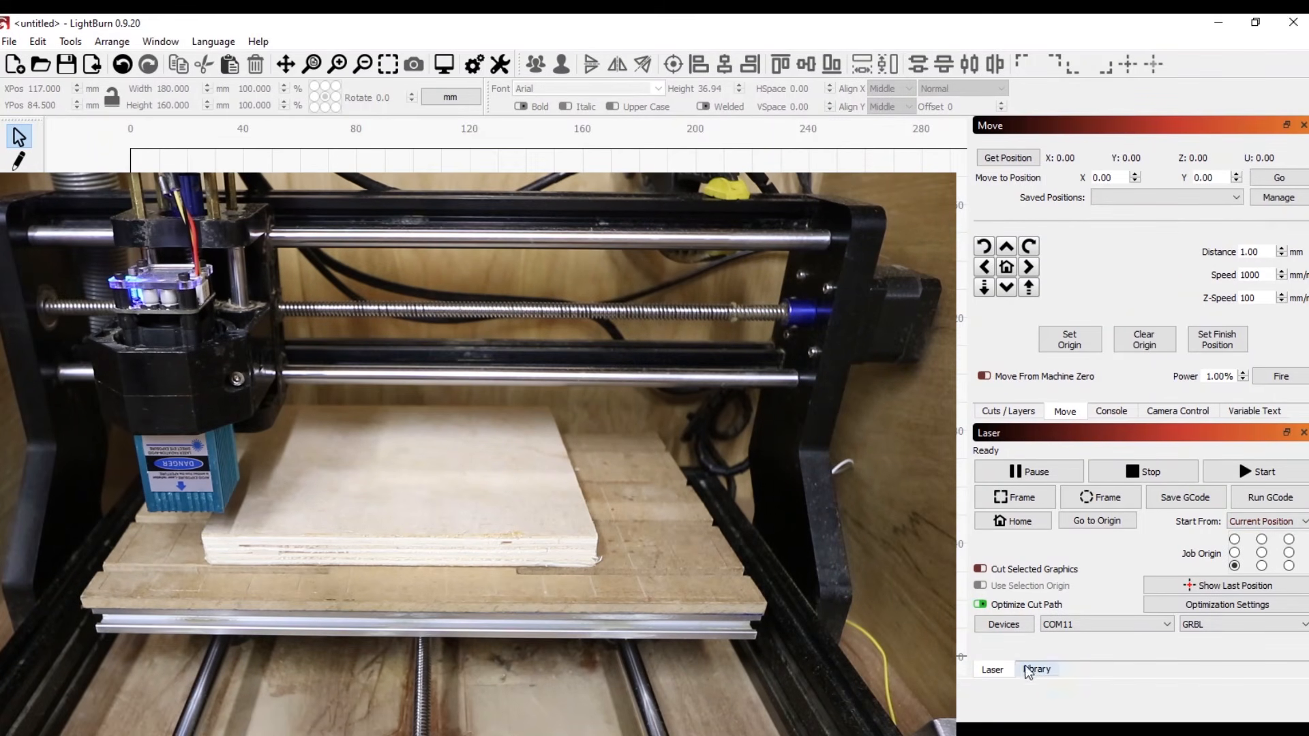
click(1243, 466)
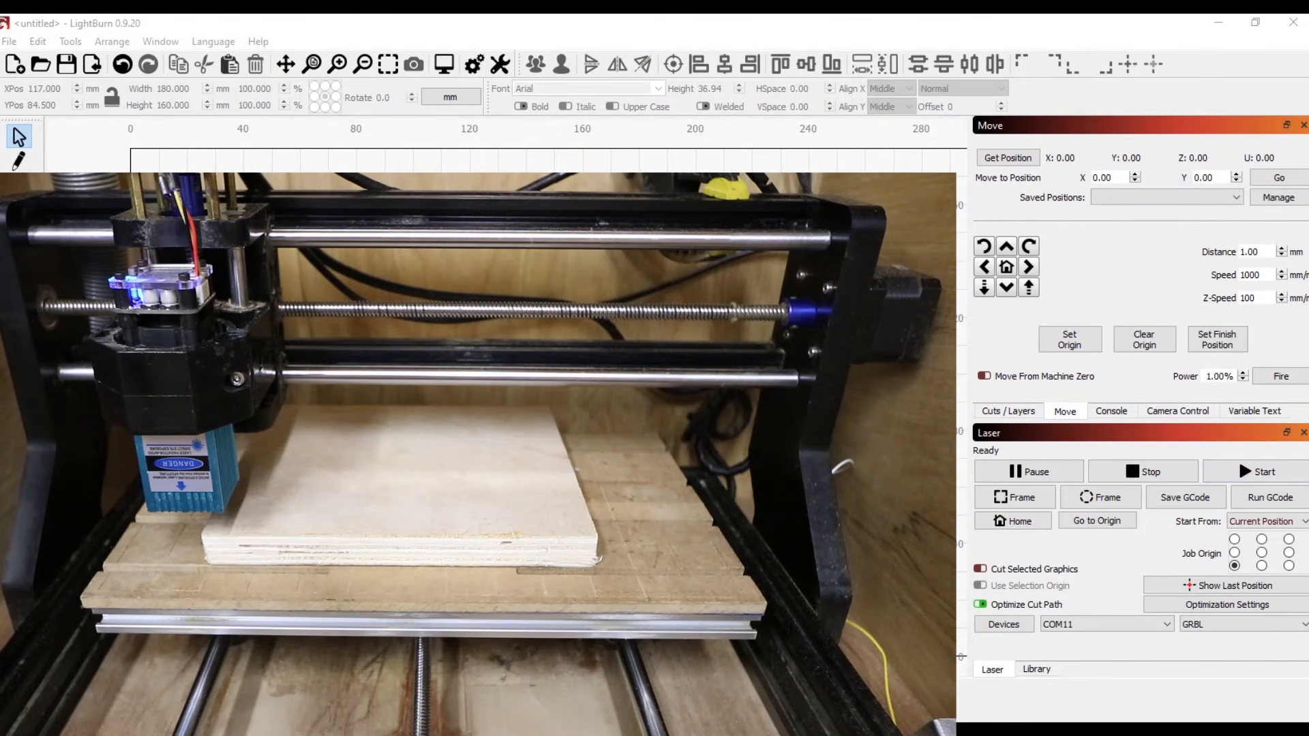